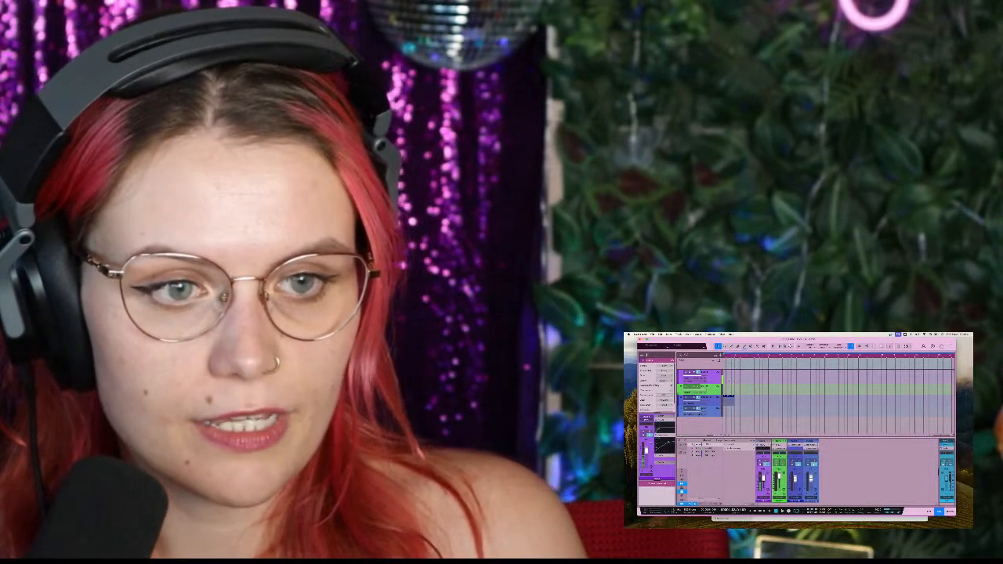
Duplicate the LOLLI vocal track without its events, and stop and delete the short first take on the copy
key(e)
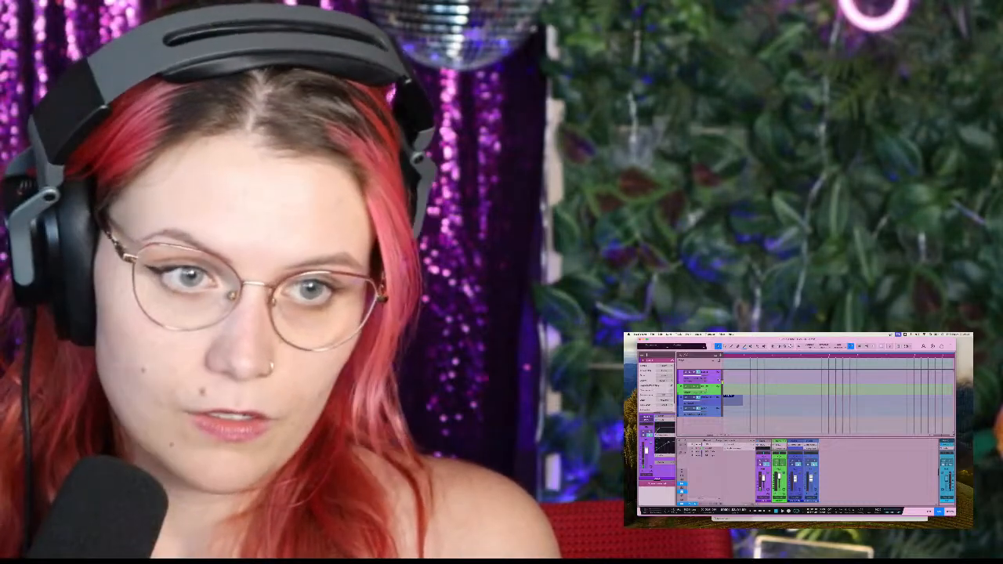
key(d)
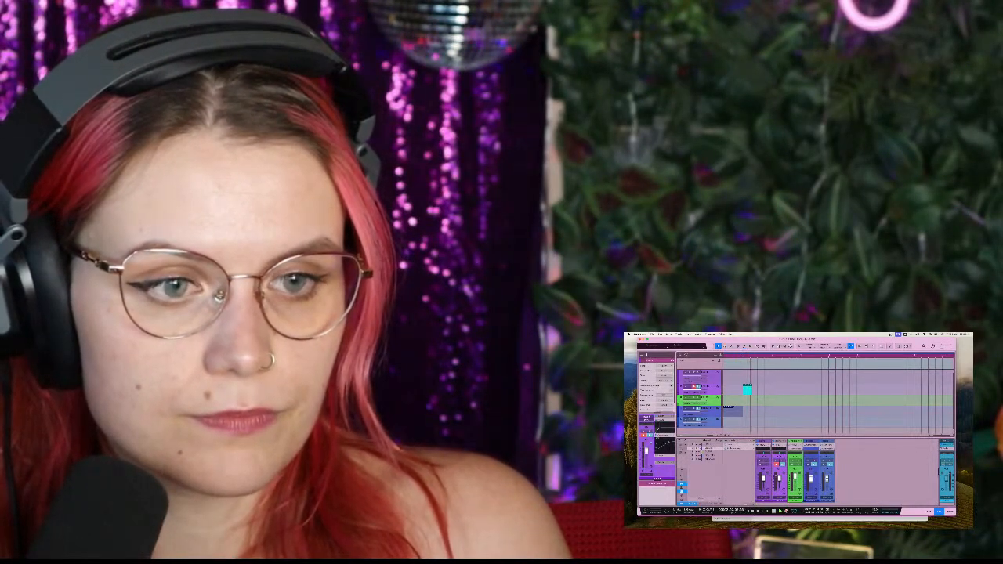
key(space)
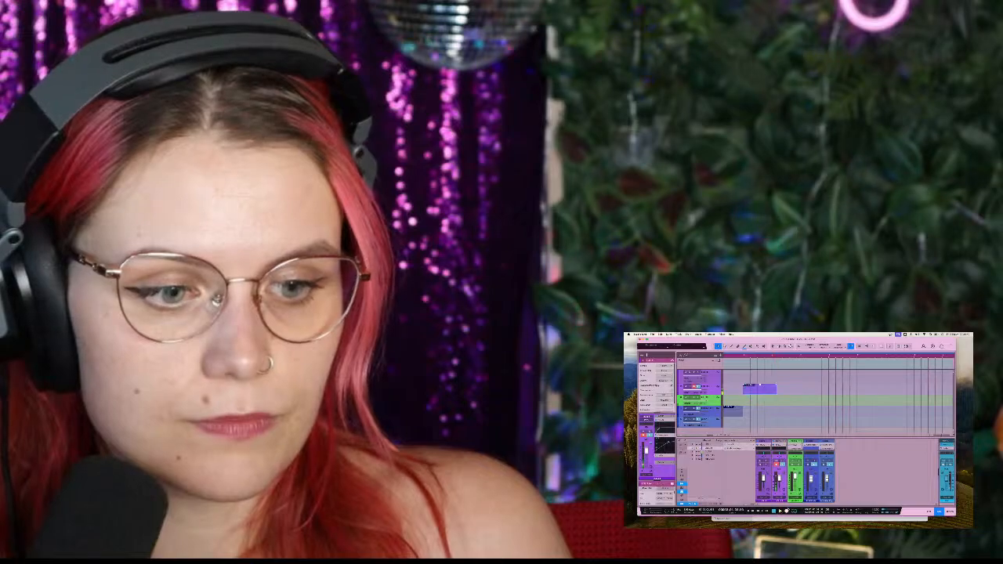
key(Delete)
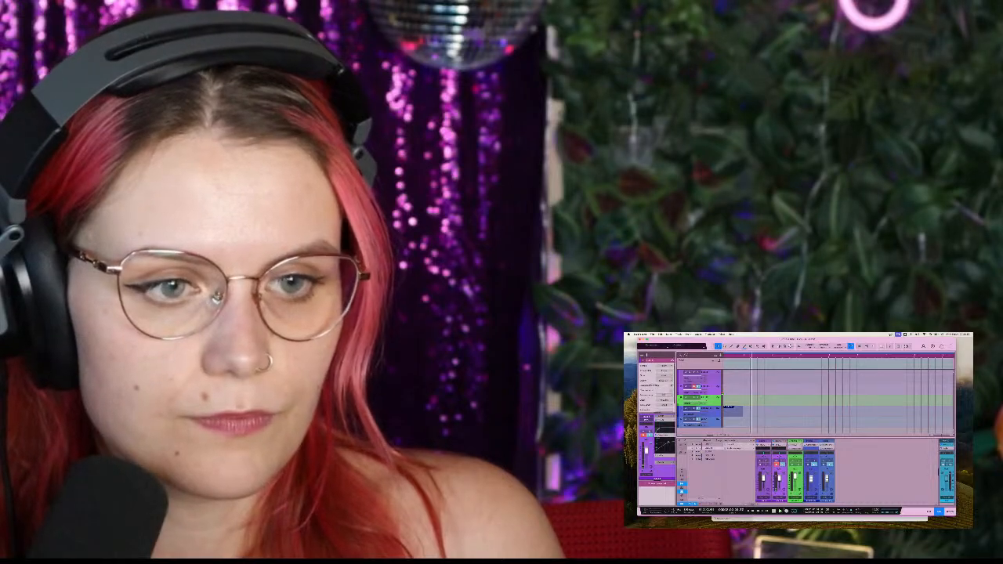
Record a new lead vocal take on the LOLLI 2 track
click(786, 511)
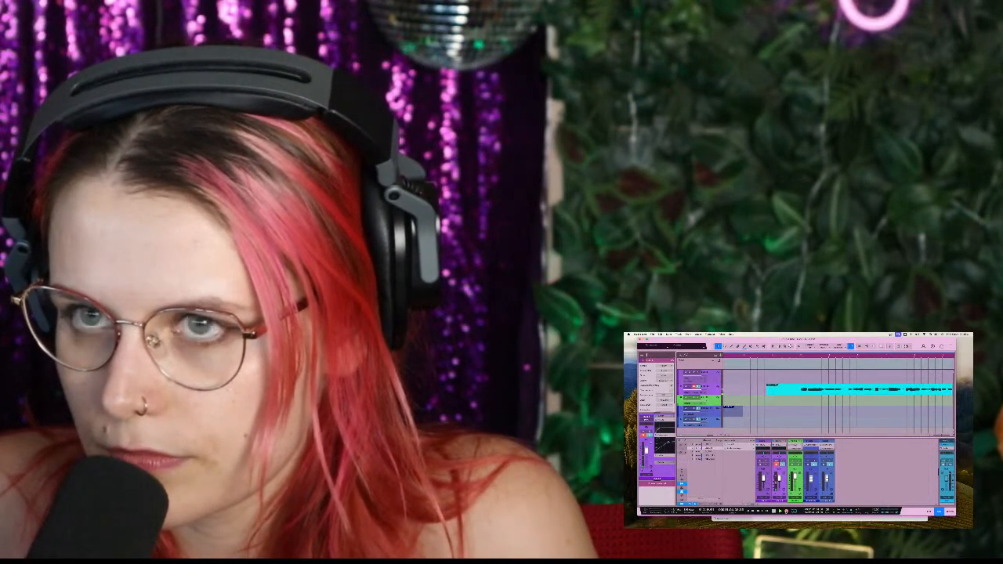
key(space)
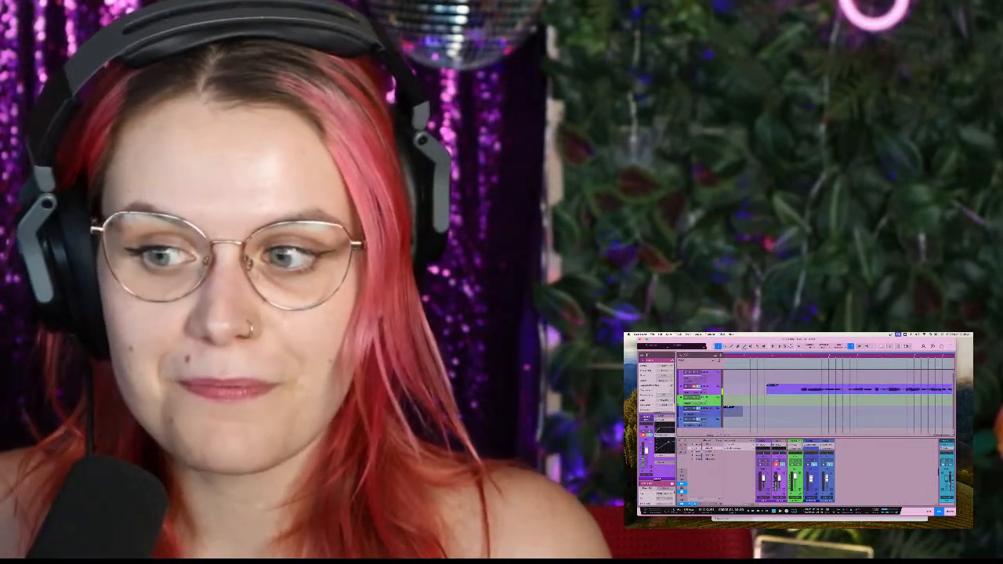
Inspect the lead vocal take on the LOLLI 2 track over its full length and at its beginning
key(w)
key(w)
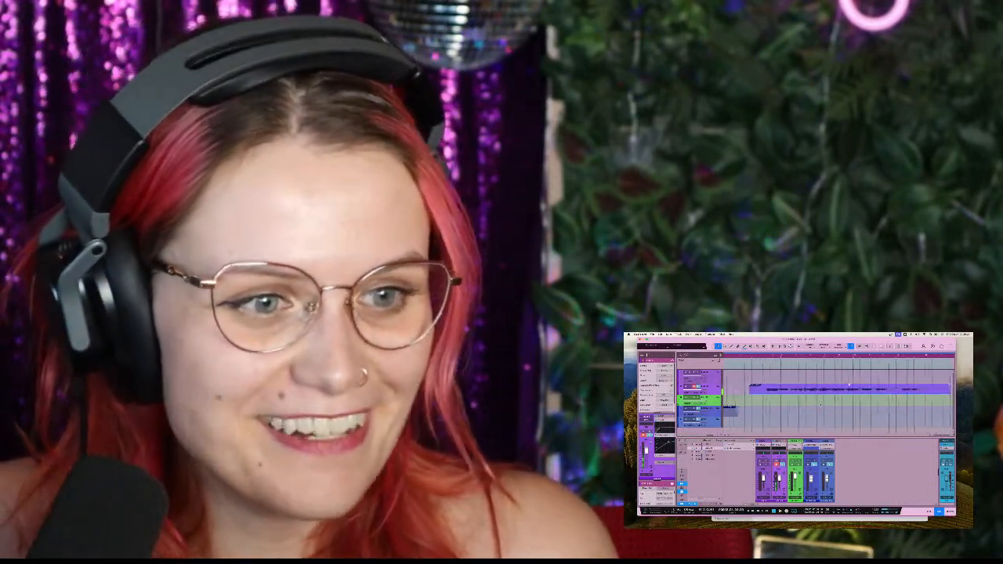
key(e)
scroll(790, 391, up, 2)
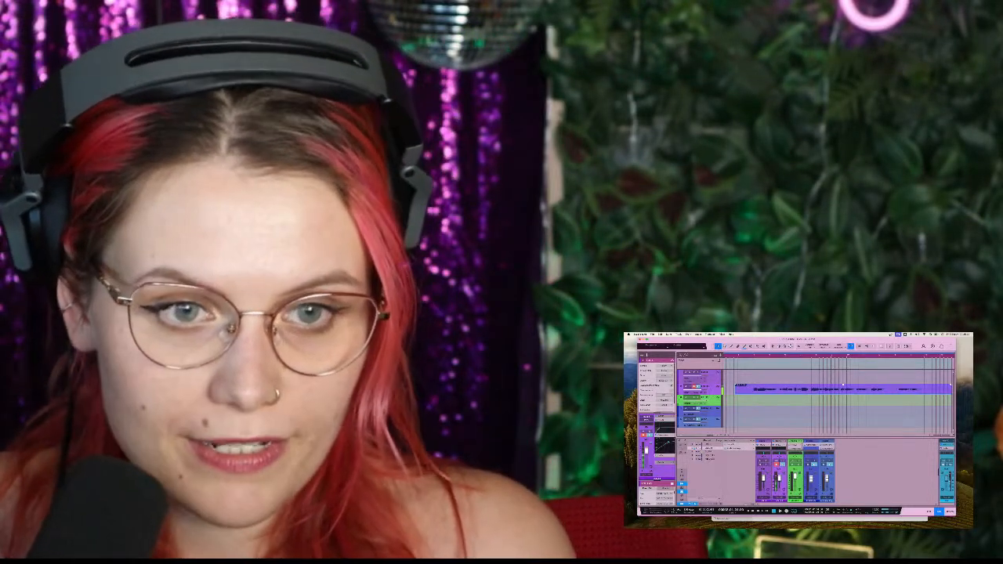
scroll(754, 366, left, 2)
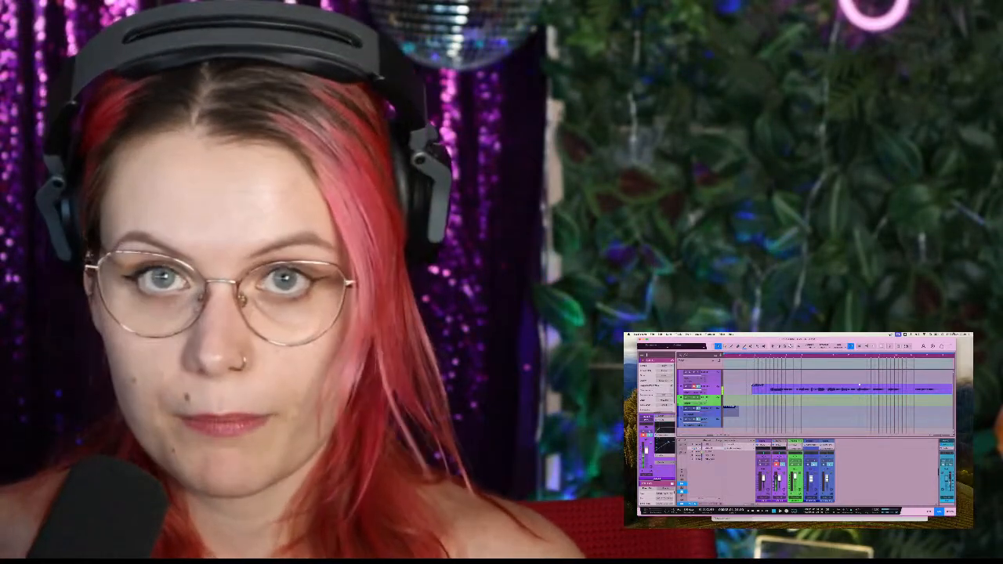
scroll(839, 390, up, 4)
scroll(838, 390, left, 4)
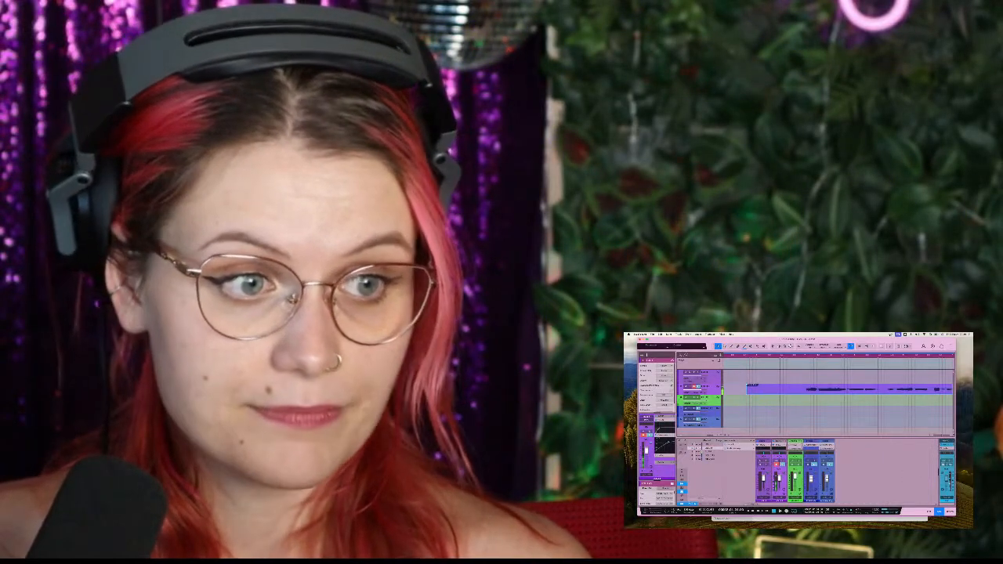
scroll(756, 401, down, 5)
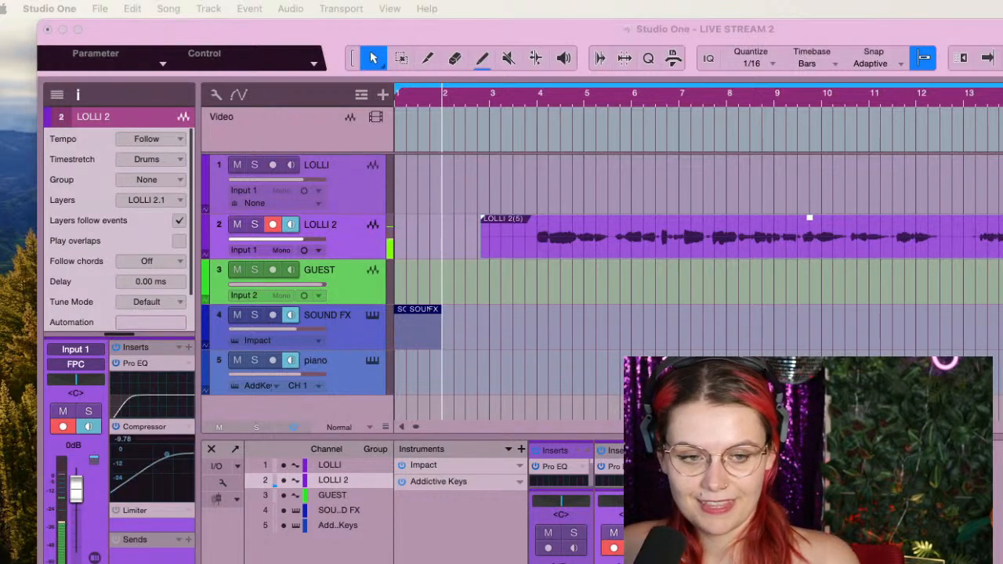
Duplicate the LOLLI 2 track three times without its recorded events
click(348, 248)
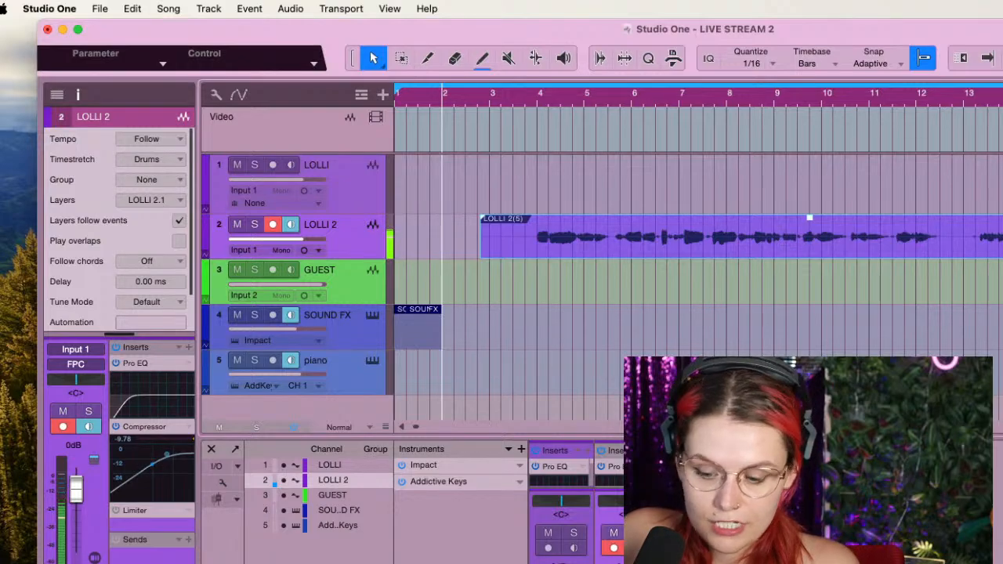
key(shift+d)
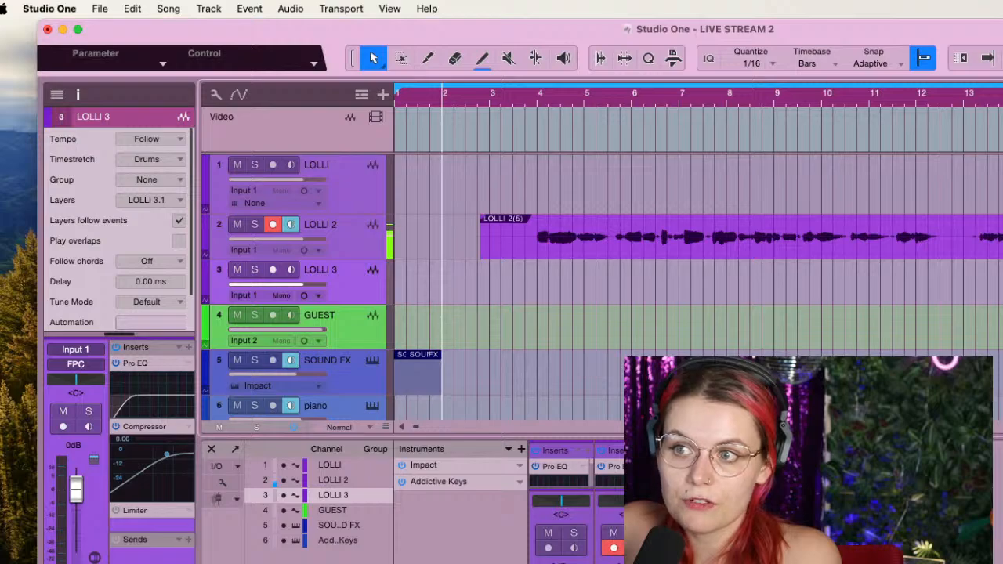
key(shift+d)
key(shift+d)
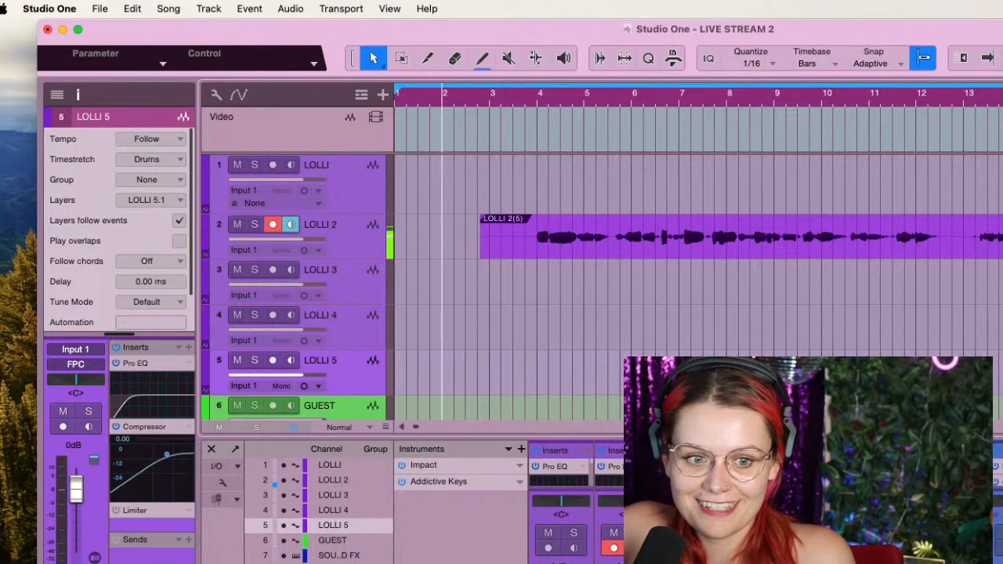
Turn off record arming and input monitoring on LOLLI 2 and enable both on LOLLI 3
click(274, 225)
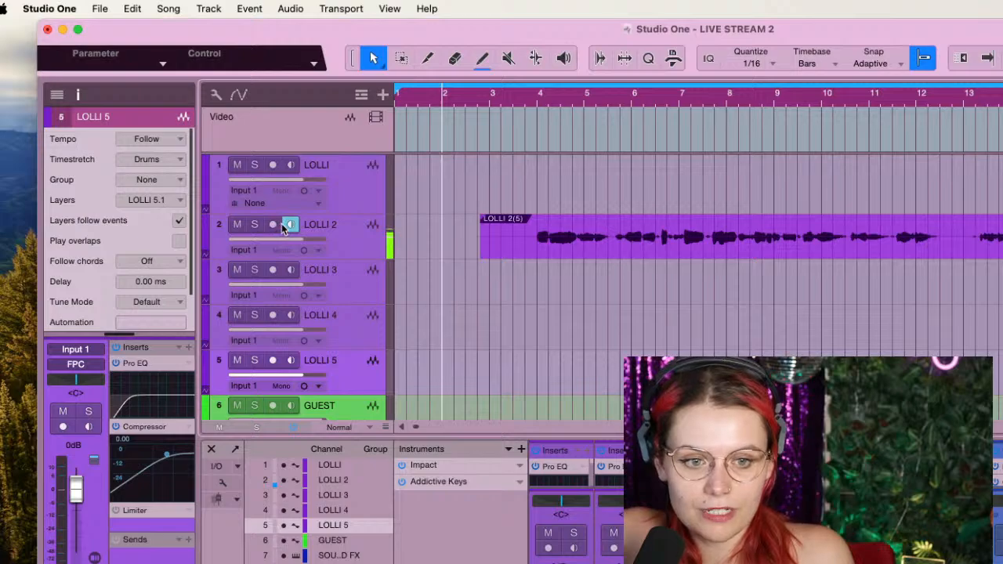
click(287, 226)
click(288, 269)
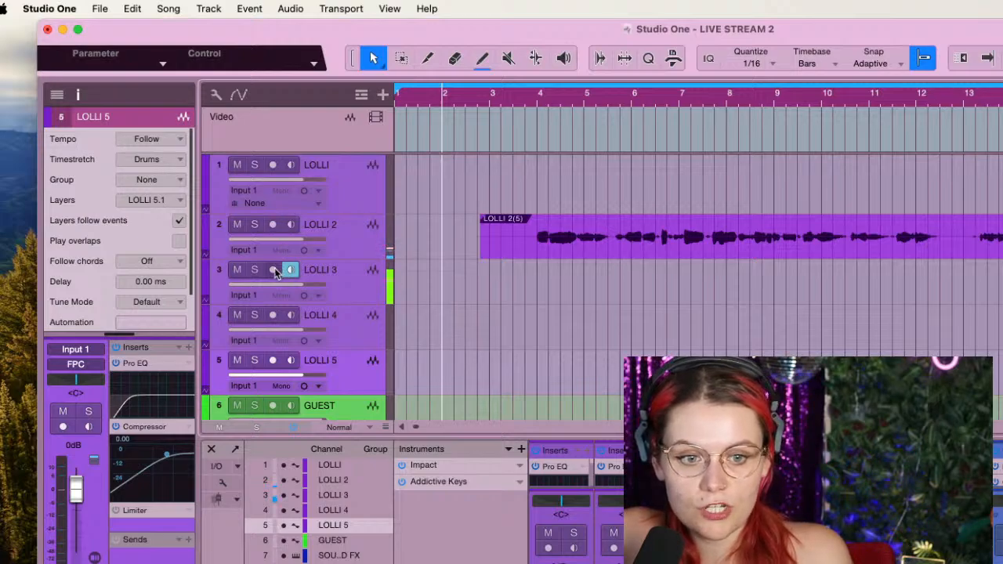
click(274, 270)
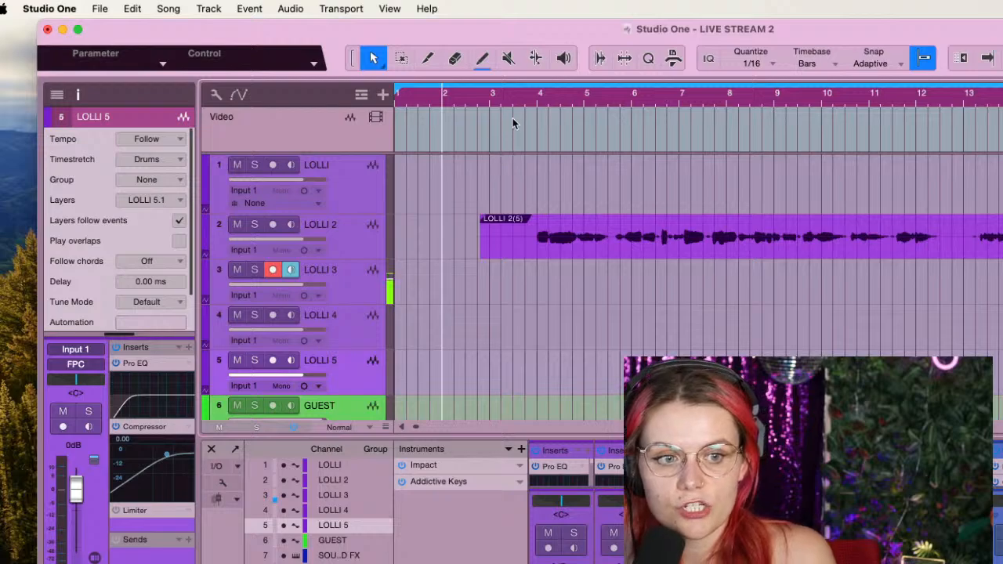
Play back the lead vocal from just before bar 4 and return the playhead to the song start
click(400, 102)
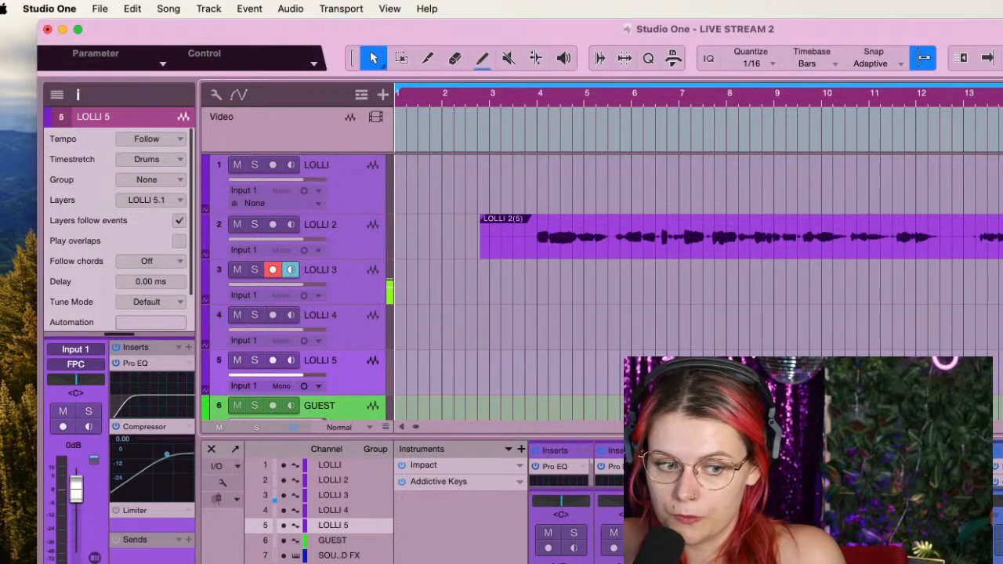
click(529, 102)
key(space)
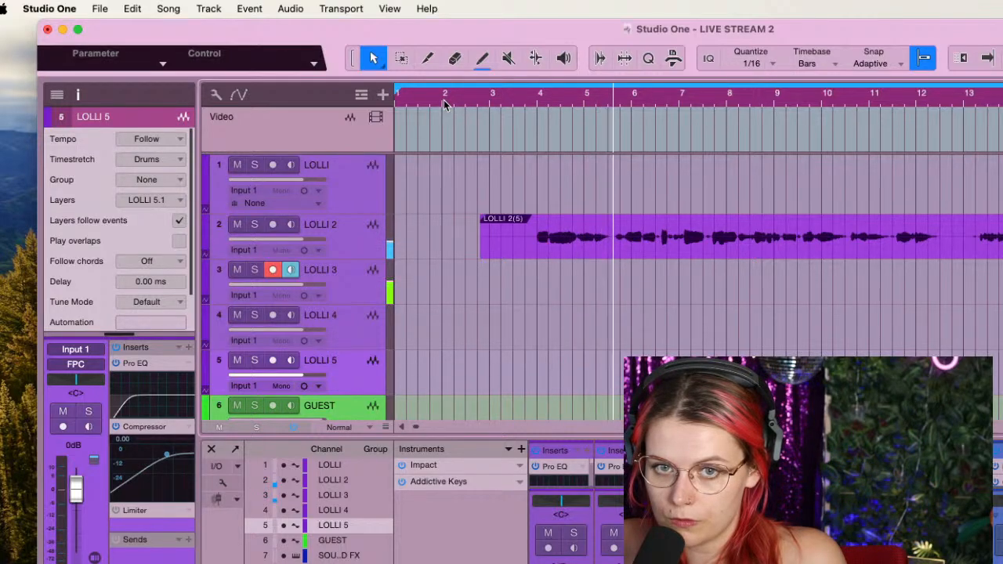
key(space)
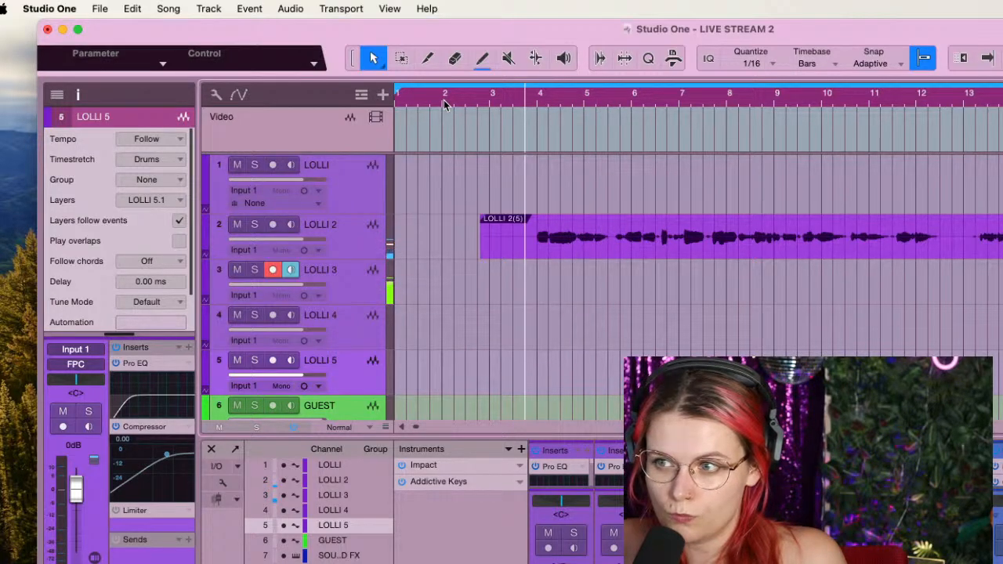
click(397, 96)
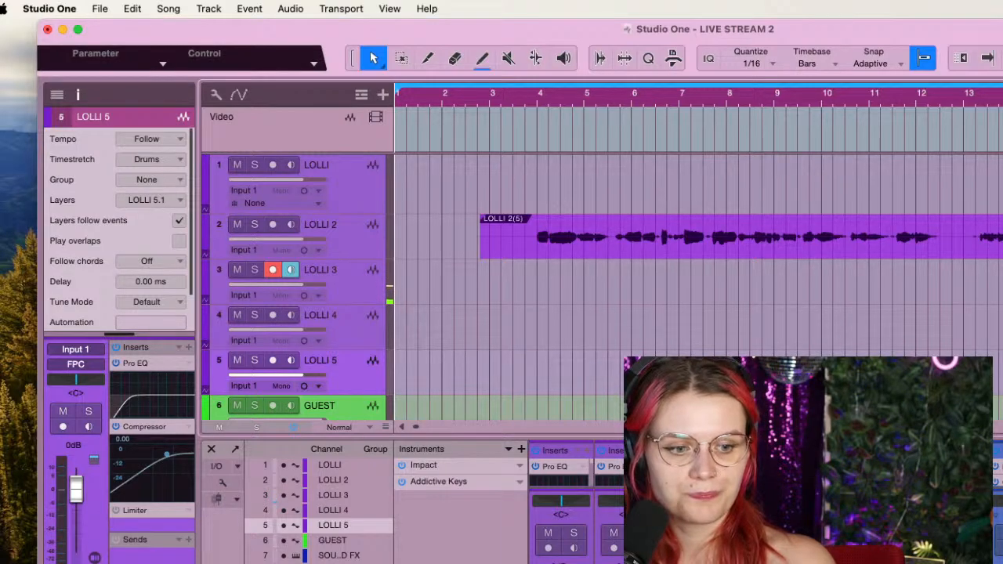
Record a vocal take on LOLLI 3 starting at bar 3 and trim its end to about bar 10
click(485, 97)
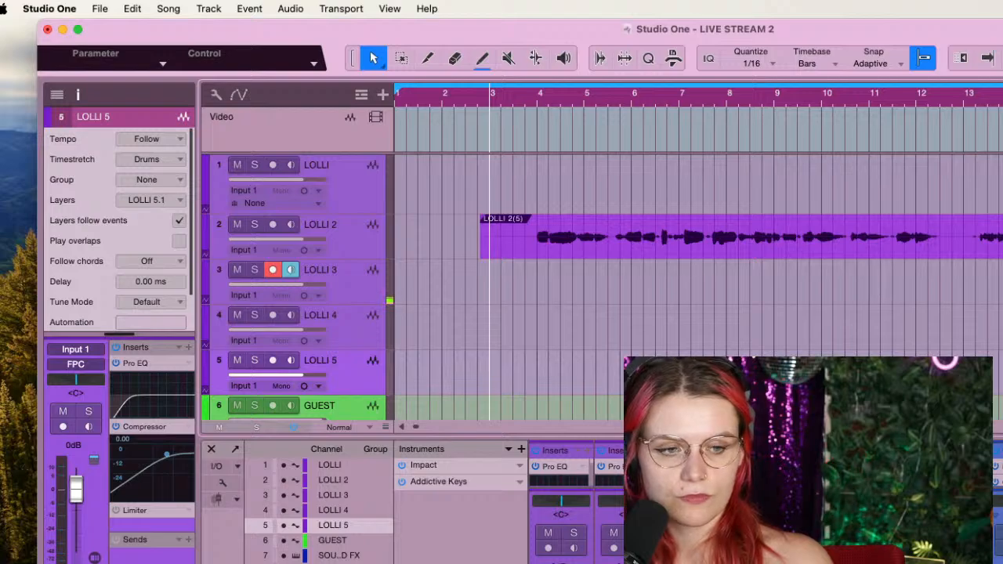
key(KP_Multiply)
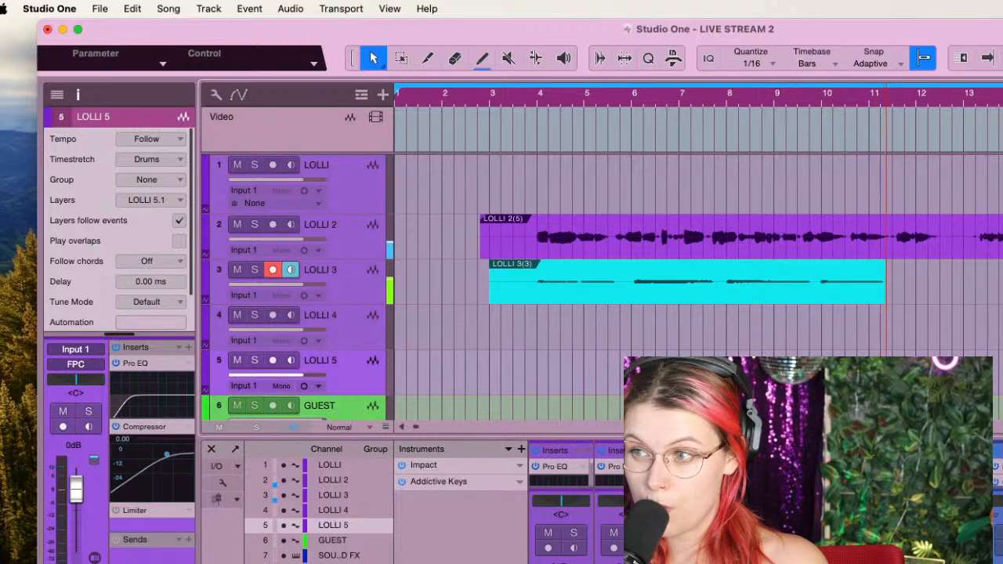
key(space)
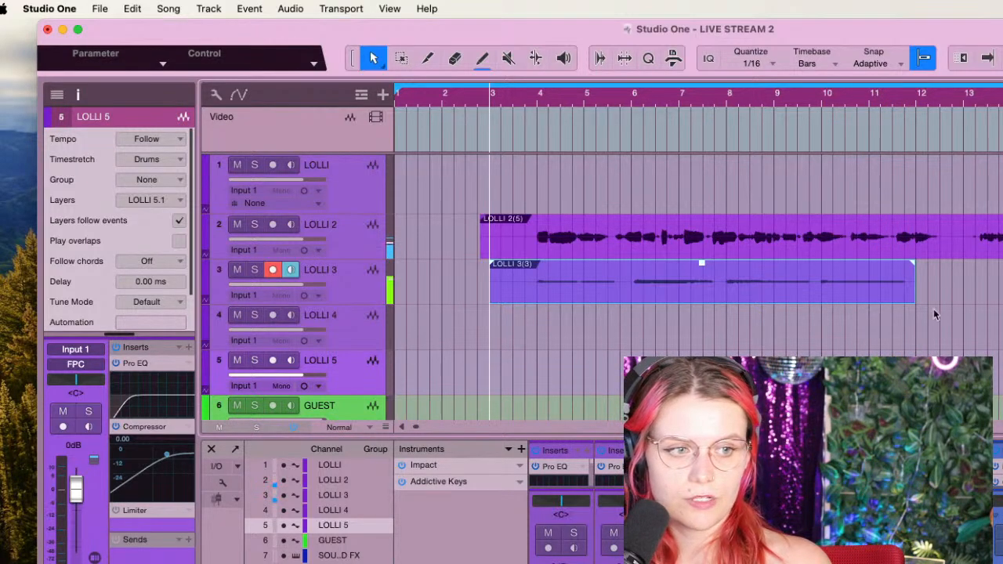
drag(909, 296, 820, 298)
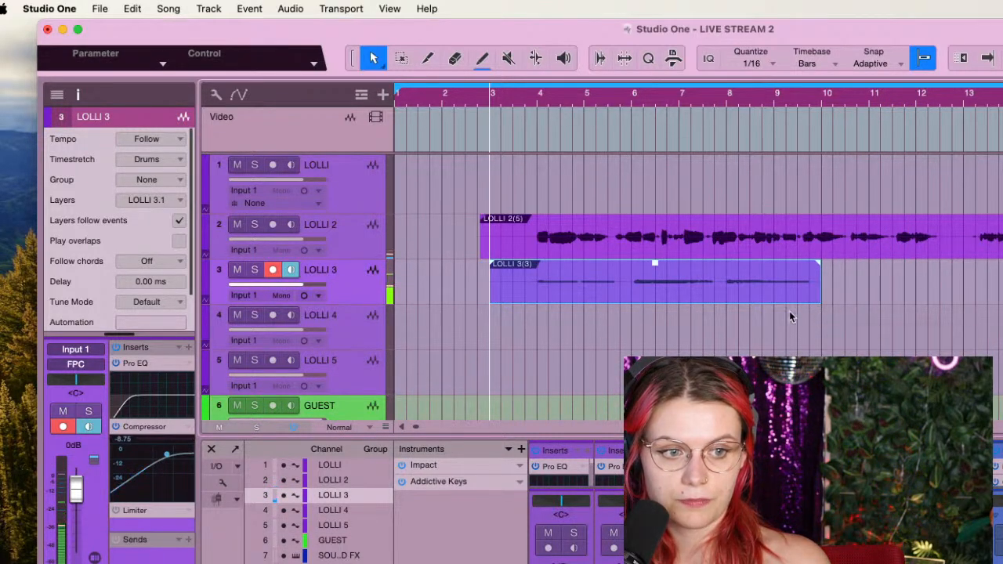
Switch record arming and monitoring from LOLLI 3 to LOLLI 4 and record a take from bar 3 to about bar 10
click(273, 315)
click(291, 315)
click(272, 270)
click(290, 269)
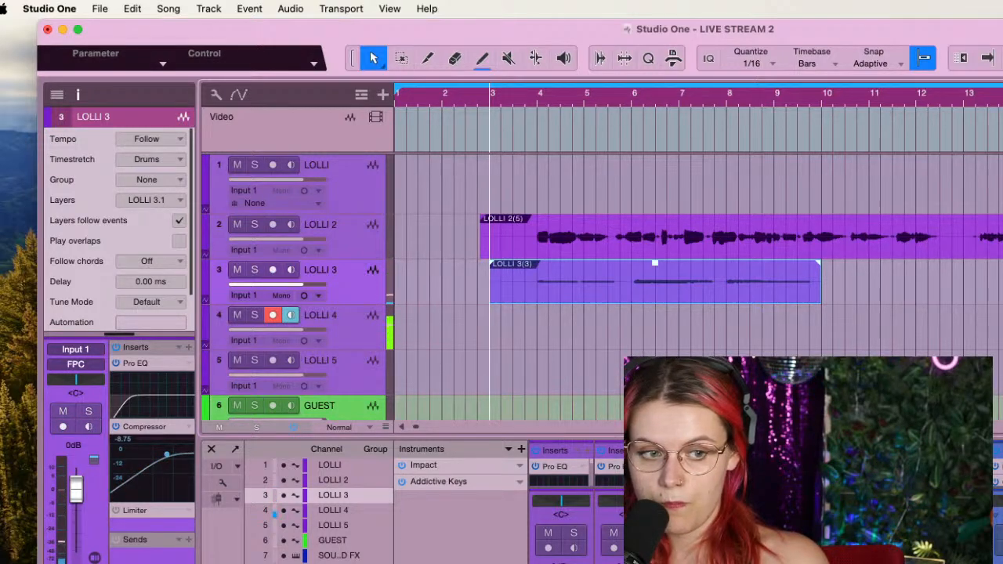
key(KP_Multiply)
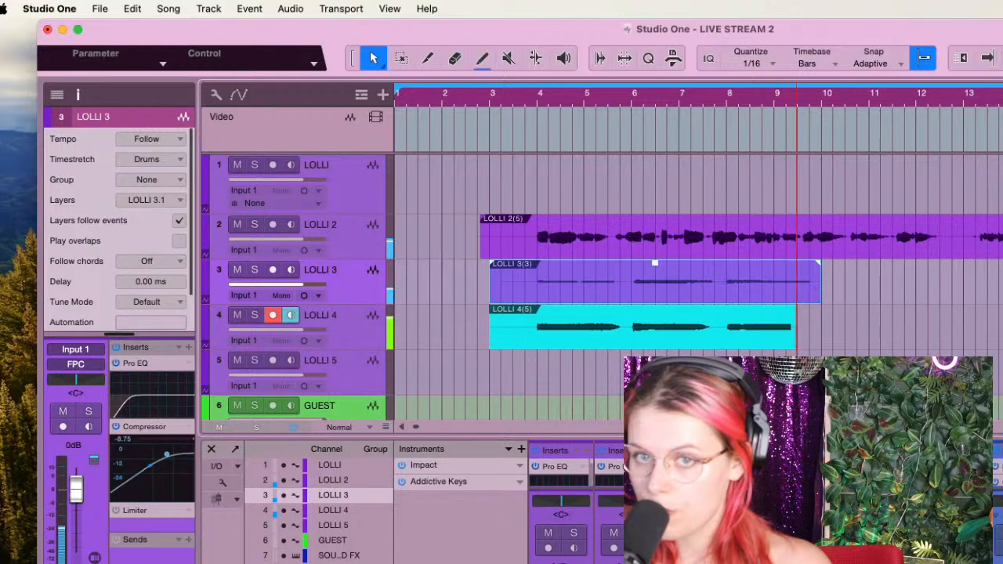
key(space)
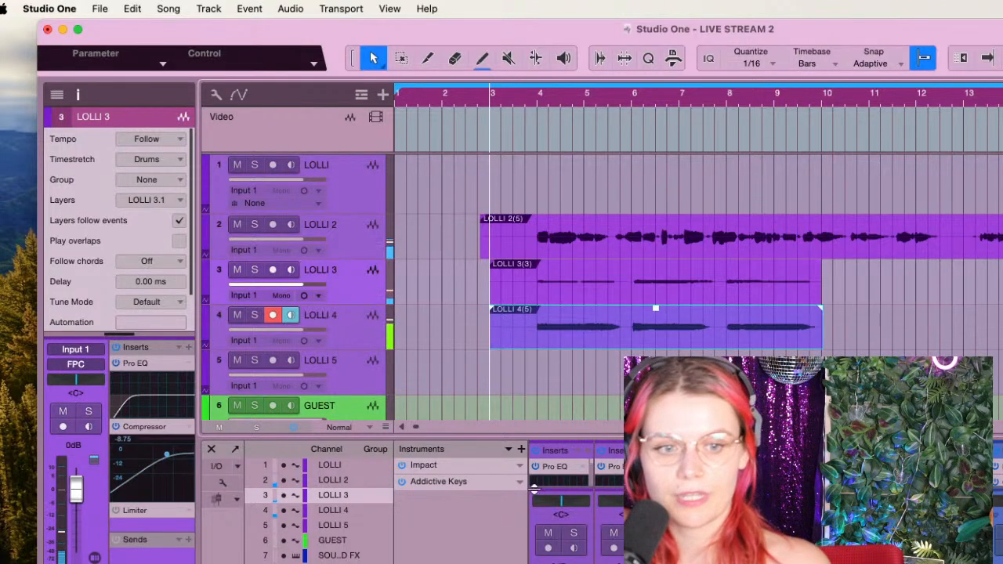
Turn off record arming and monitoring on LOLLI 4 and enable both on LOLLI 5
click(272, 360)
click(273, 315)
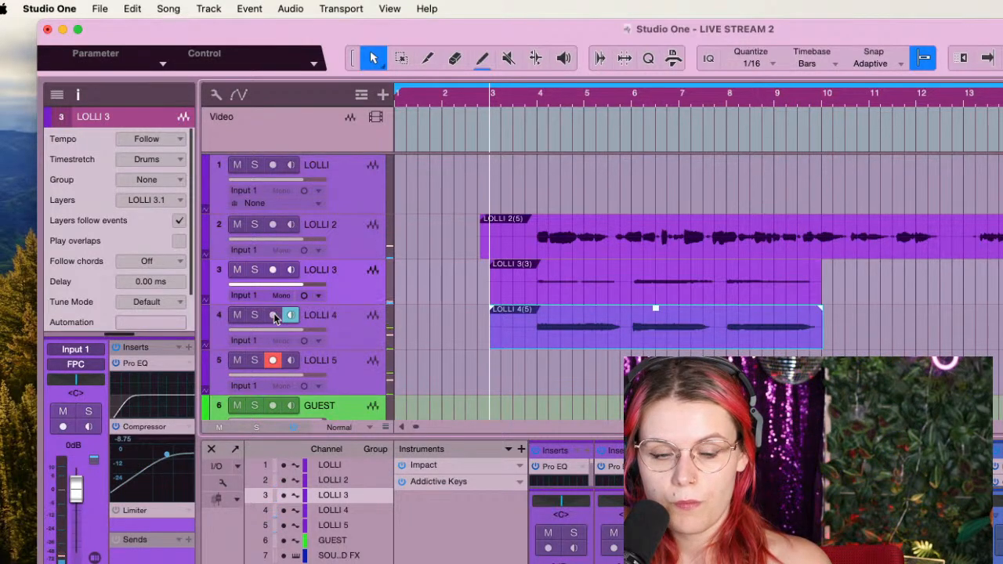
click(290, 317)
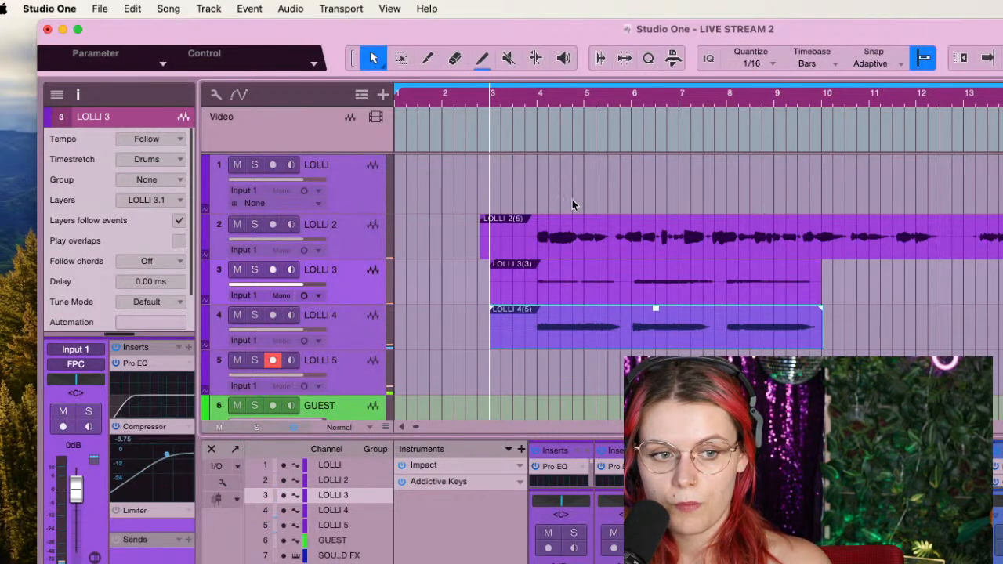
click(291, 361)
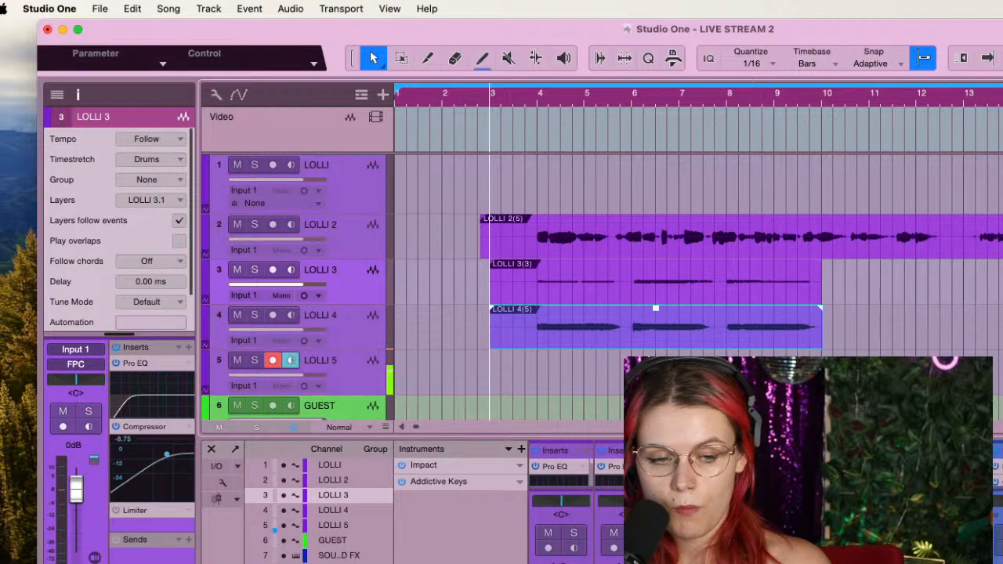
Play back the layered vocal takes together from just before bar 4
click(527, 101)
key(space)
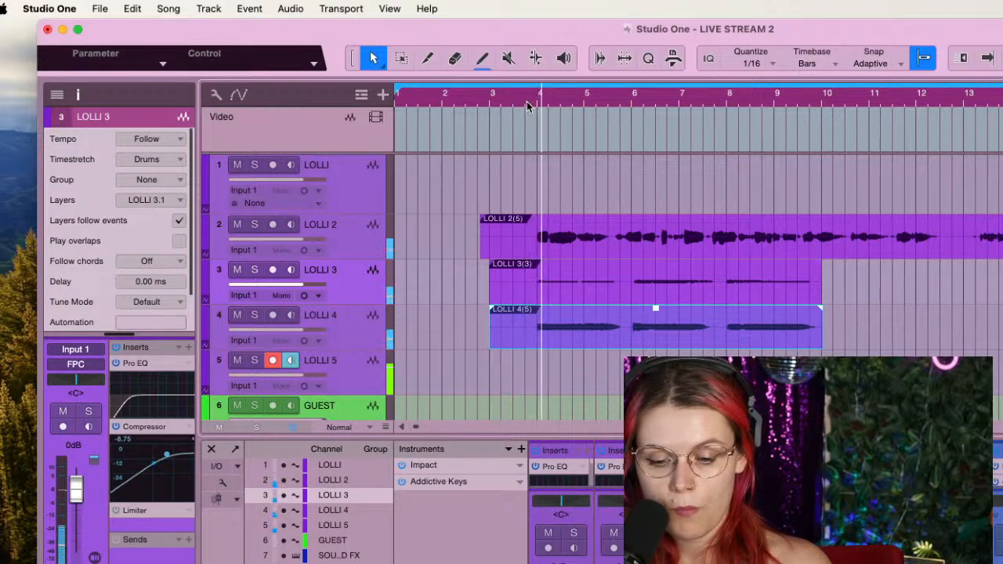
key(space)
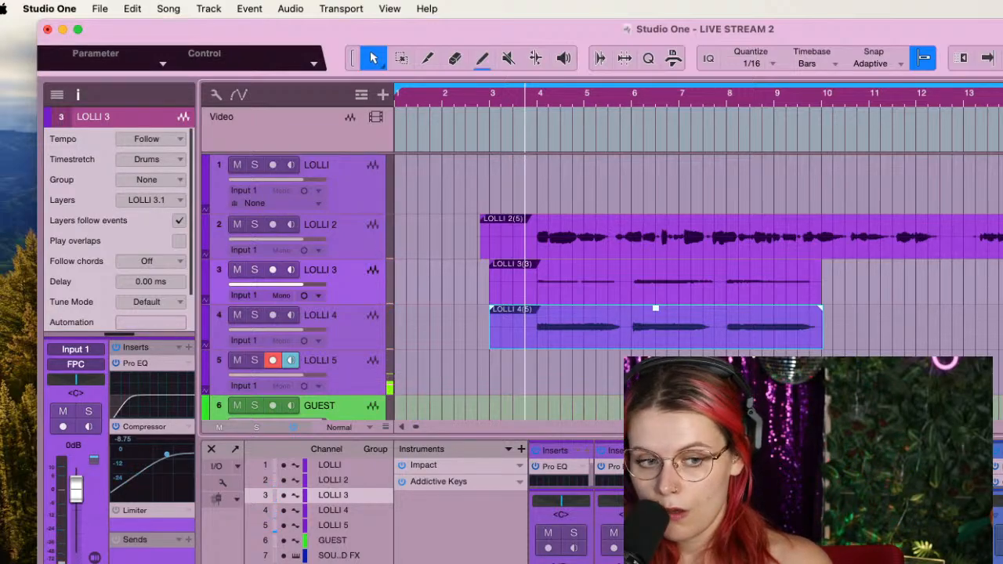
Lower the LOLLI 4 take's gain to -2.0 dB while the layered vocals play
key(space)
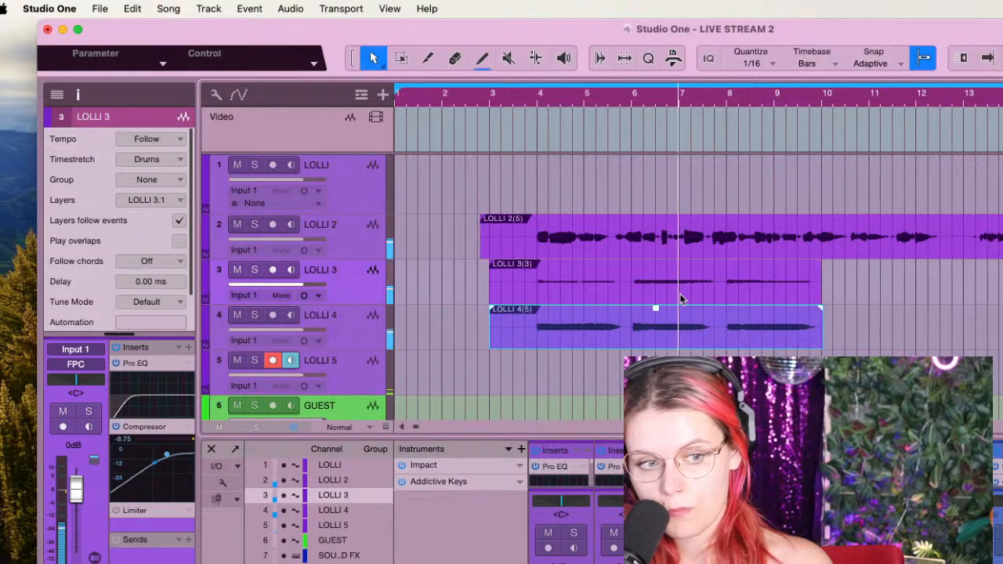
drag(655, 309, 656, 315)
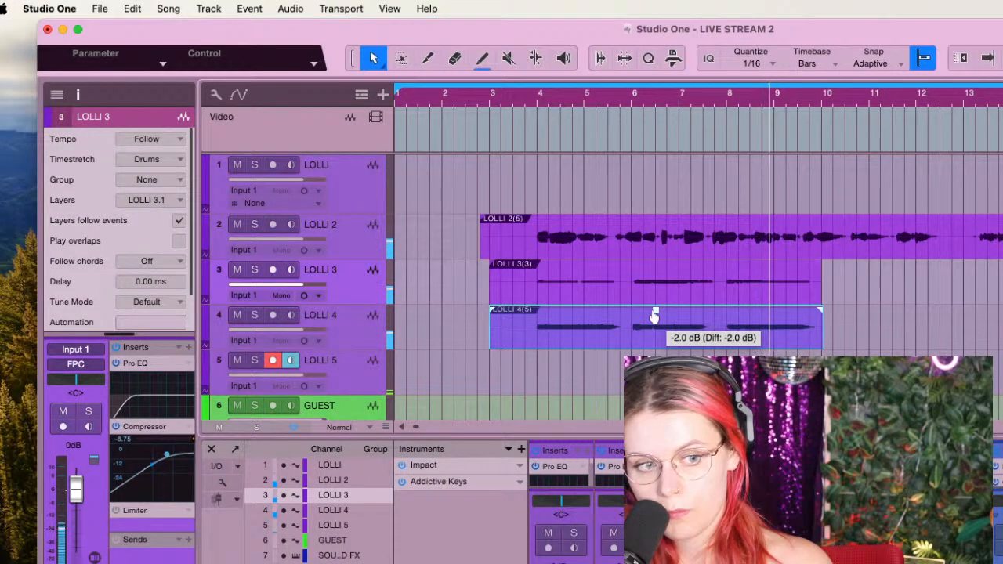
Stop playback and lower the gain of the take on LOLLI 4 further
key(space)
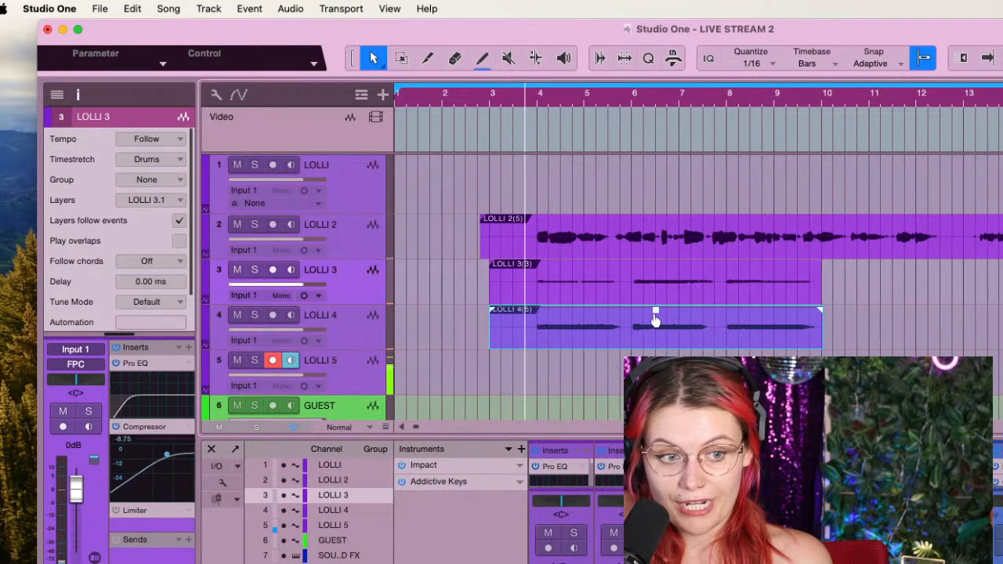
drag(655, 312, 655, 325)
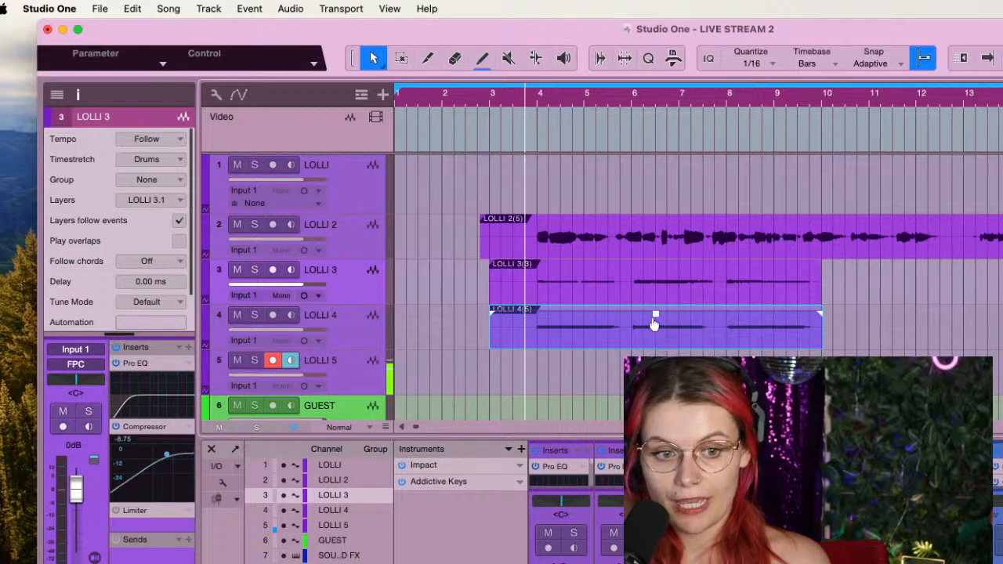
click(341, 329)
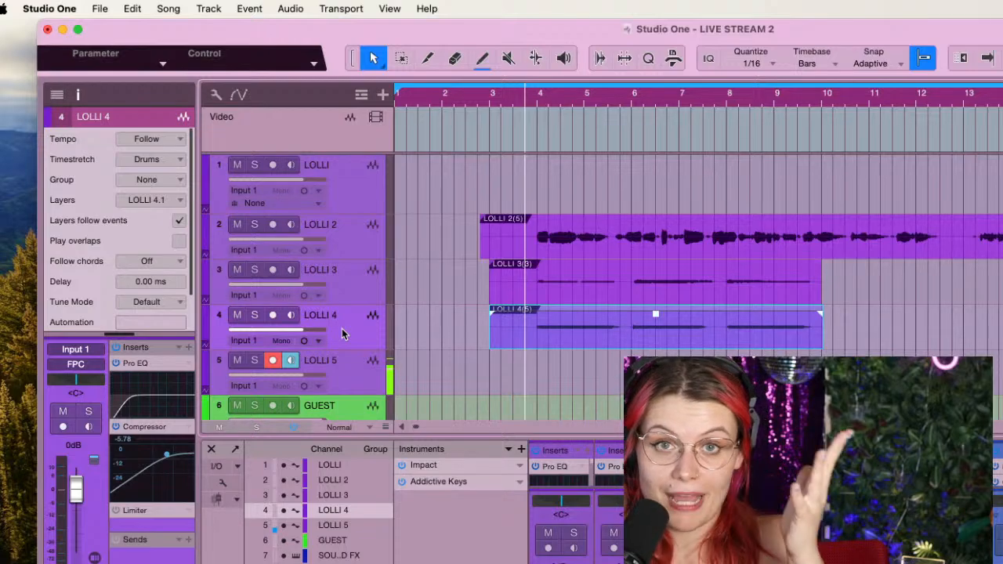
Rename the LOLLI 3 track to LOW and the LOLLI 4 track to LOW HARM
double_click(331, 272)
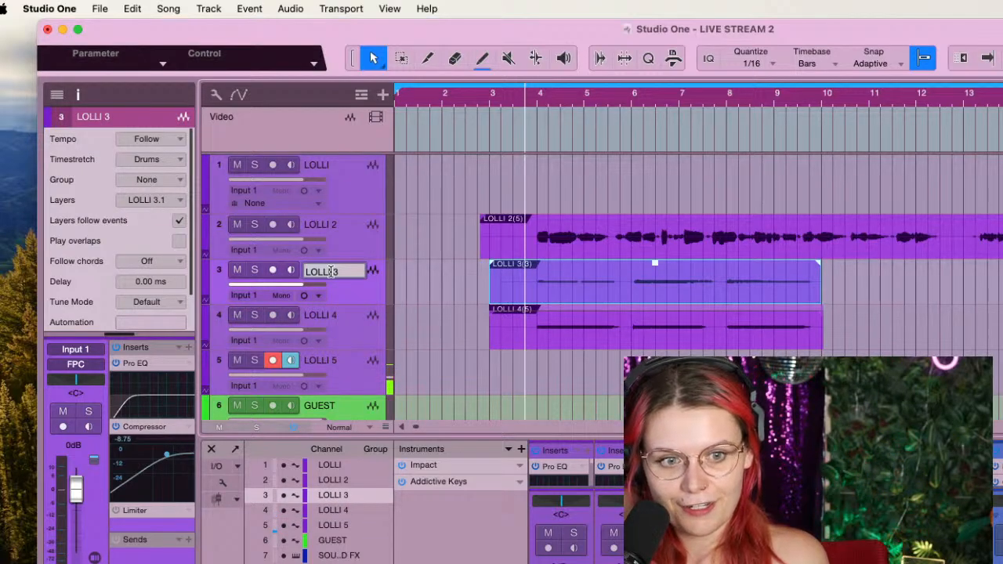
text(LO)
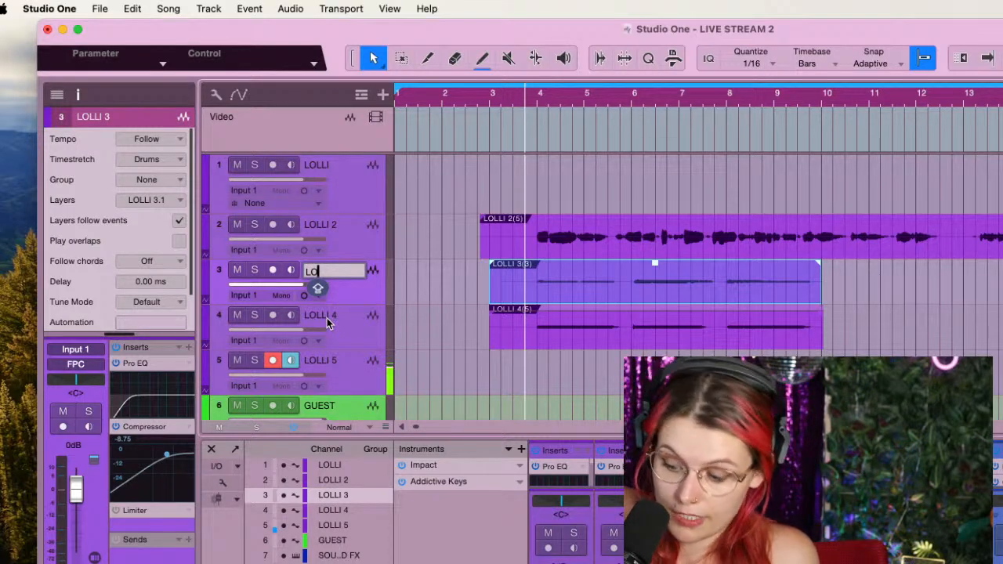
text(W)
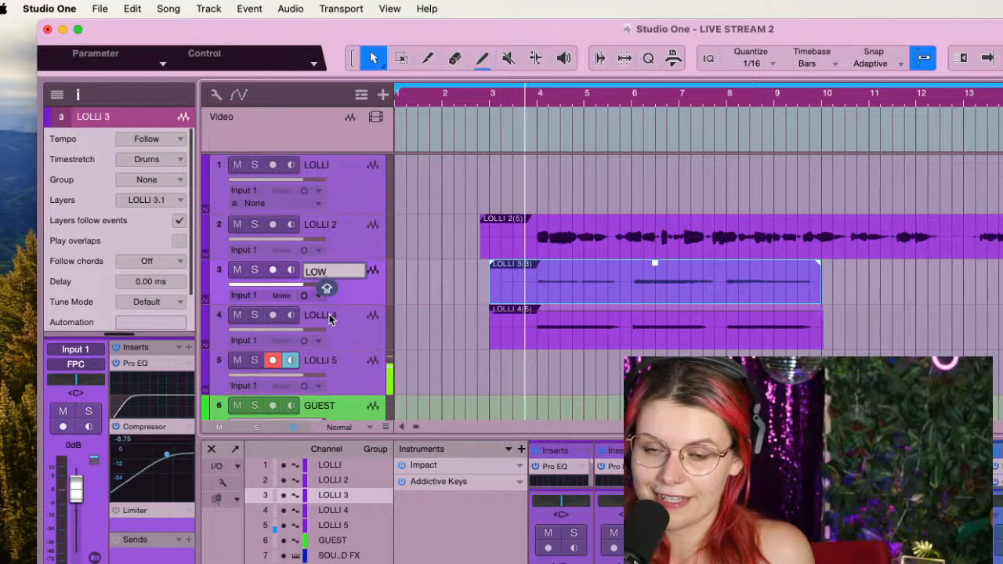
double_click(329, 315)
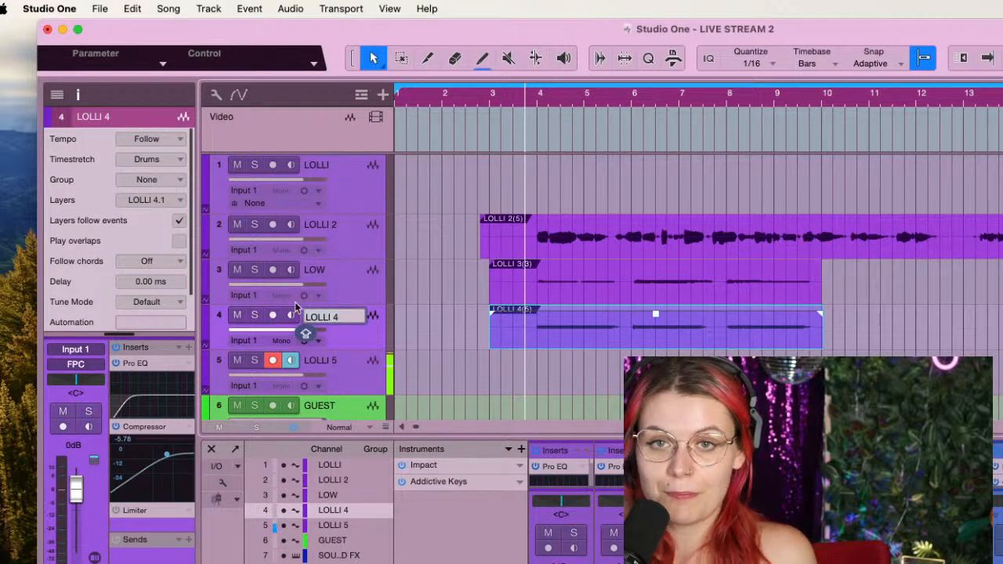
text(LOW)
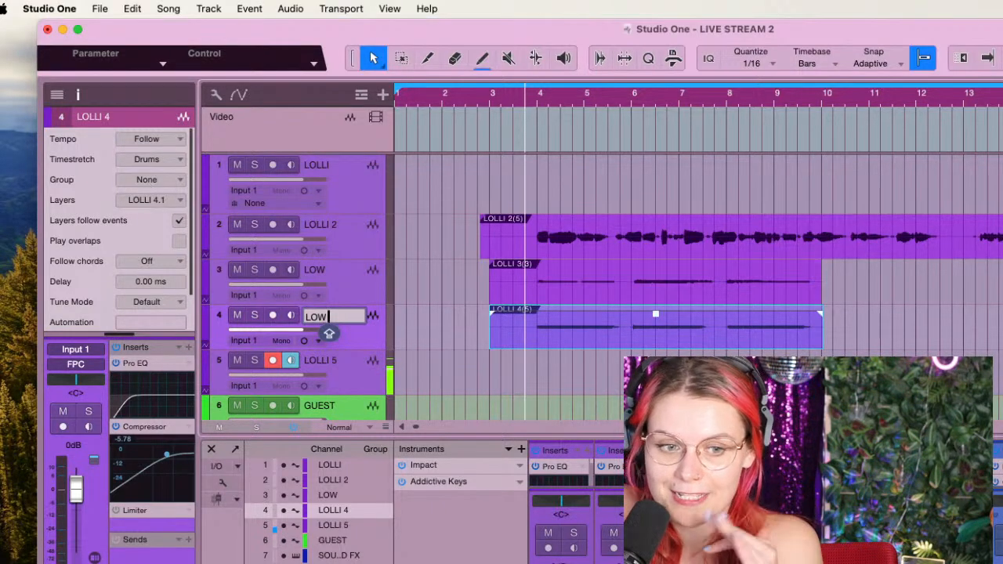
text(HARM)
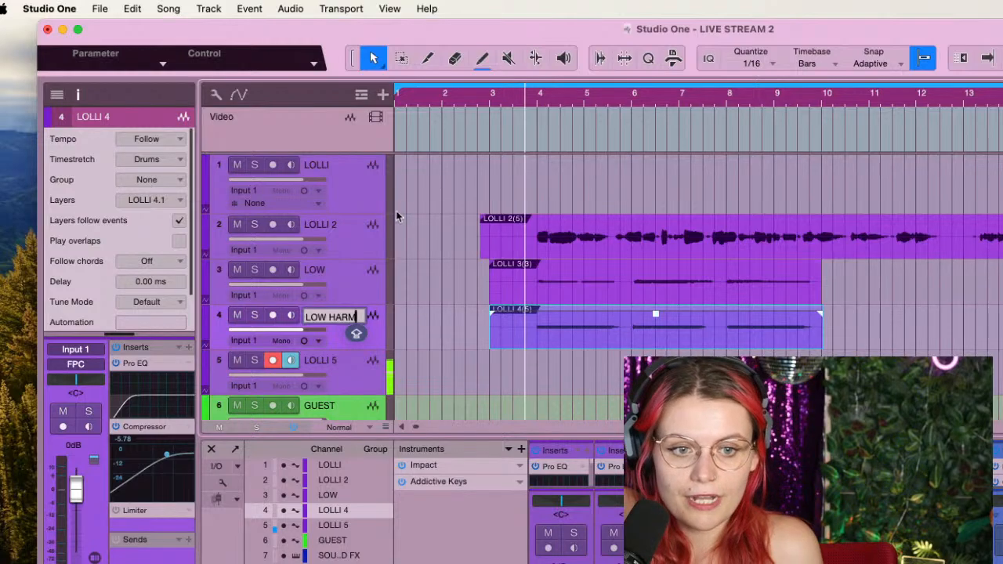
Extend the LOW track's name to LOW BV
double_click(342, 266)
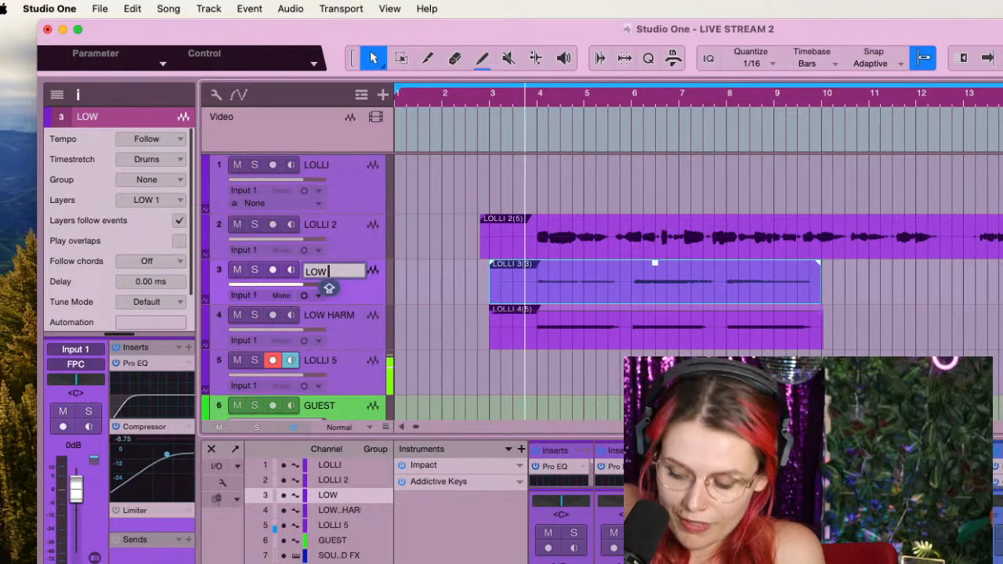
text(BBV)
key(BackSpace)
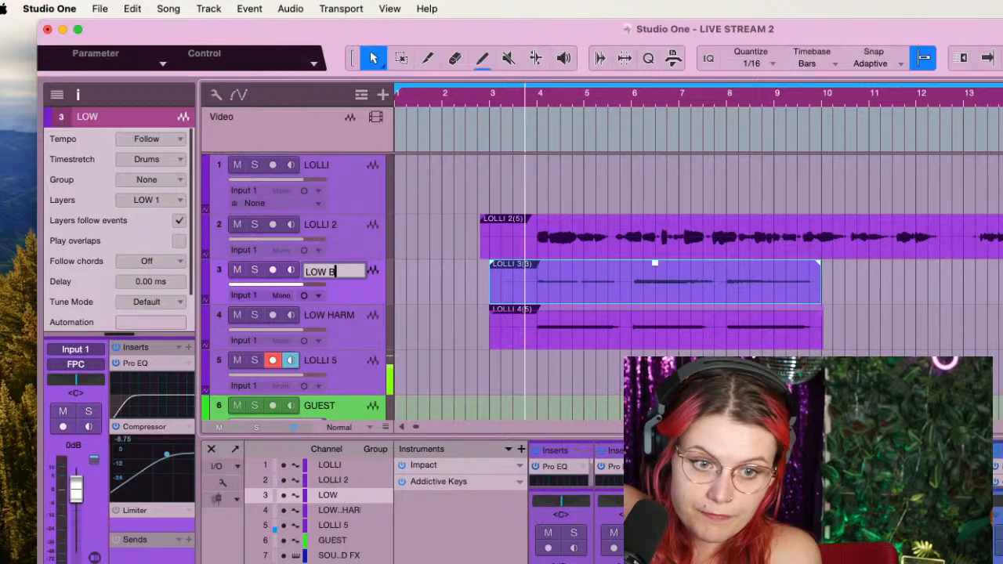
text(V)
Replace HARM in the LOW HARM track's name so it reads LOW BV
double_click(345, 316)
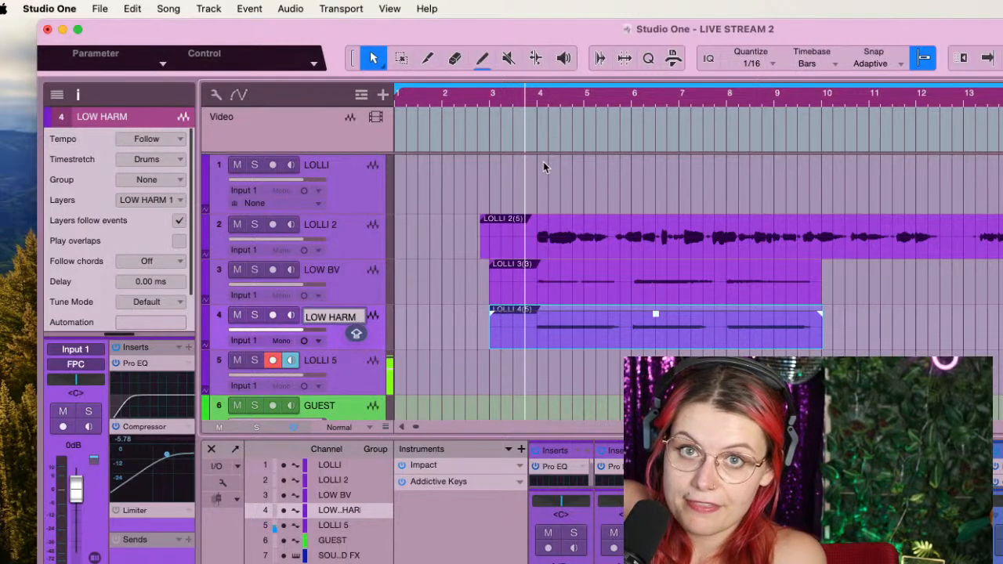
key(BackSpace)
key(BackSpace)
key(BackSpace)
key(BackSpace)
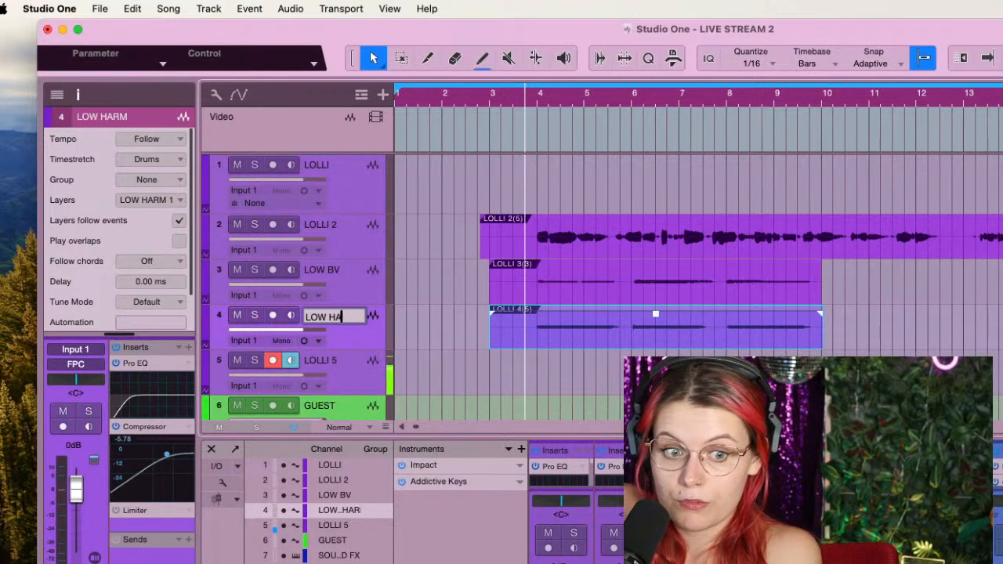
text(B)
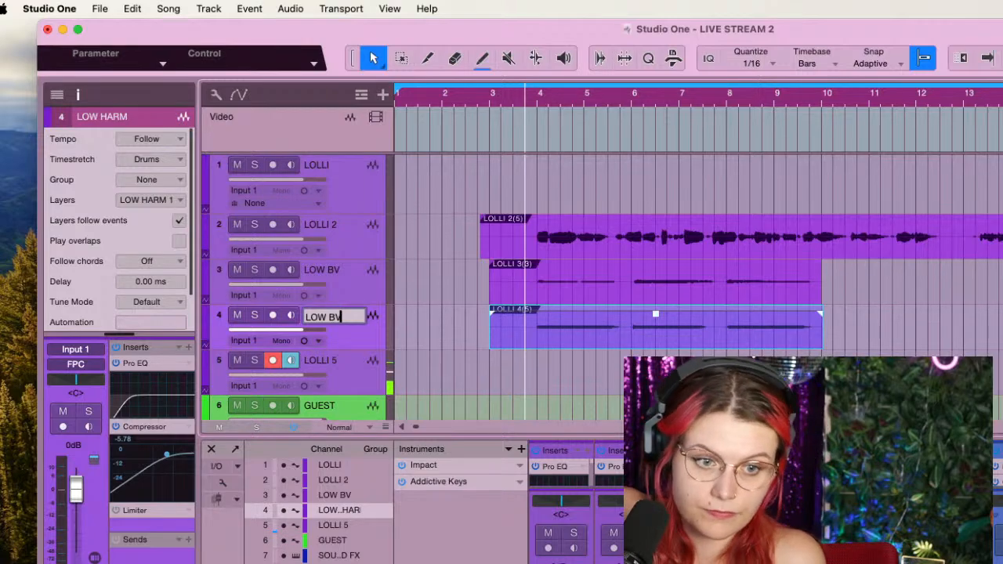
text(V)
Play back the layered vocal takes from bar 3 to about bar 7
click(484, 351)
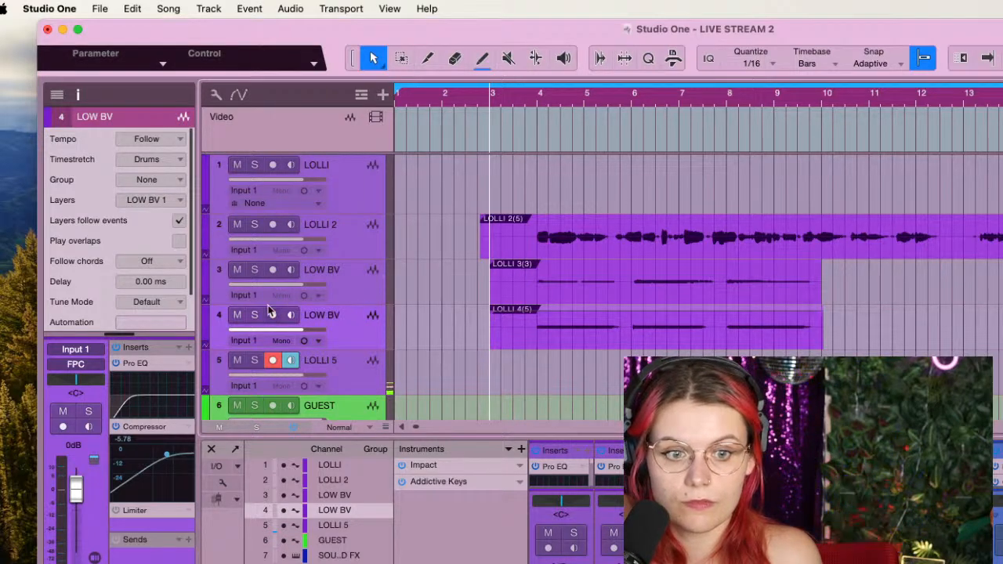
key(space)
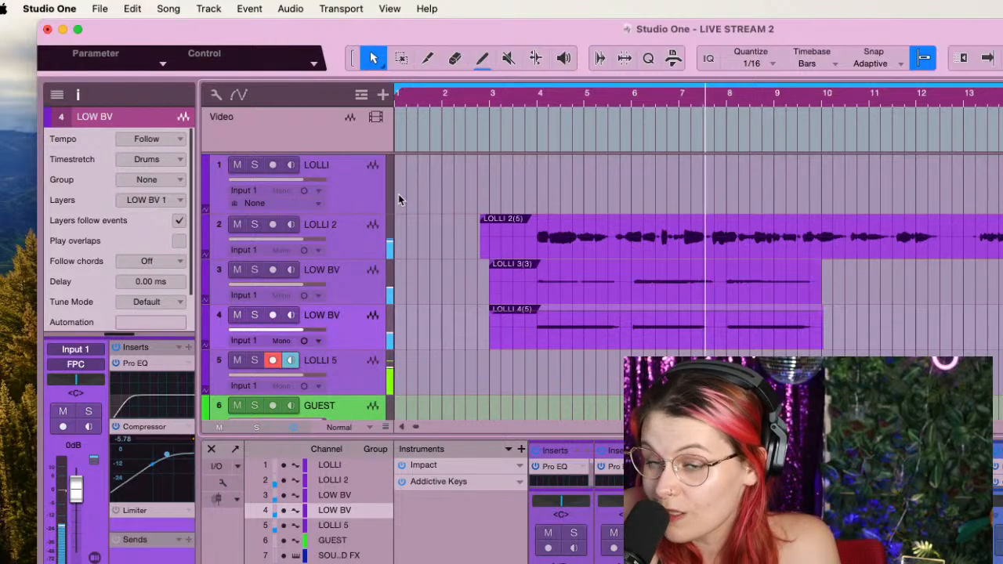
key(space)
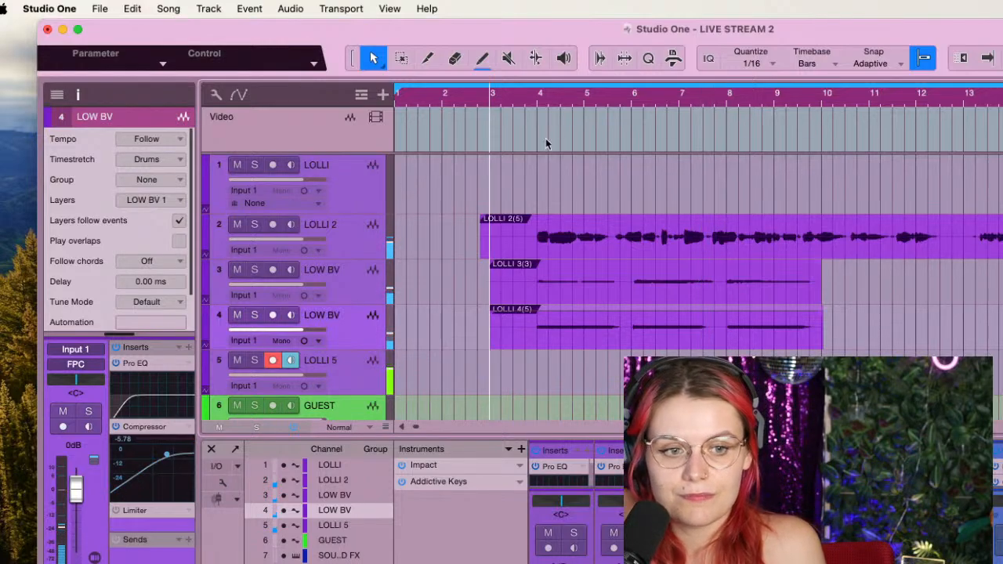
Duplicate the first LOW BV track without its take and switch record arming and monitoring from LOLLI 5 to the duplicate
click(271, 362)
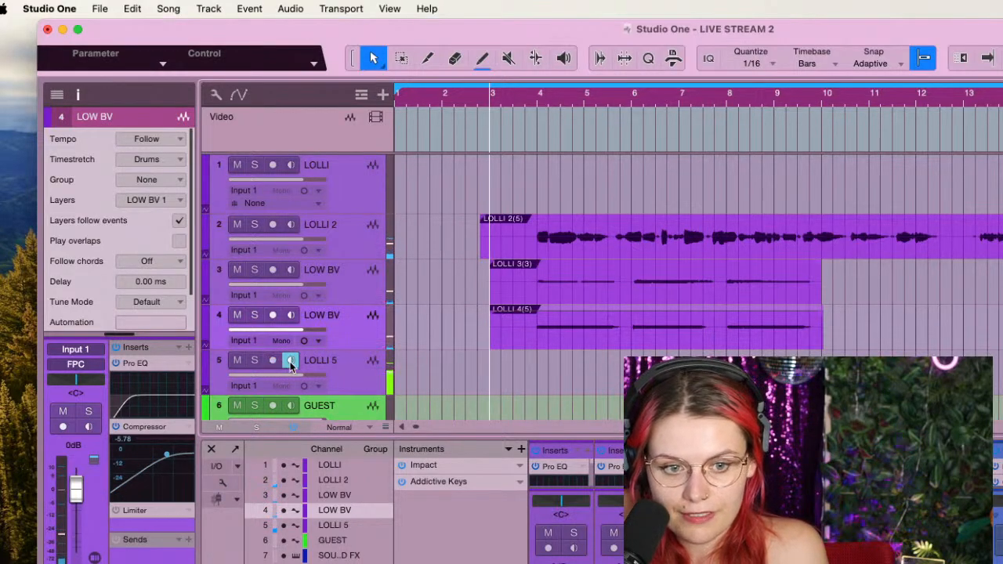
click(348, 276)
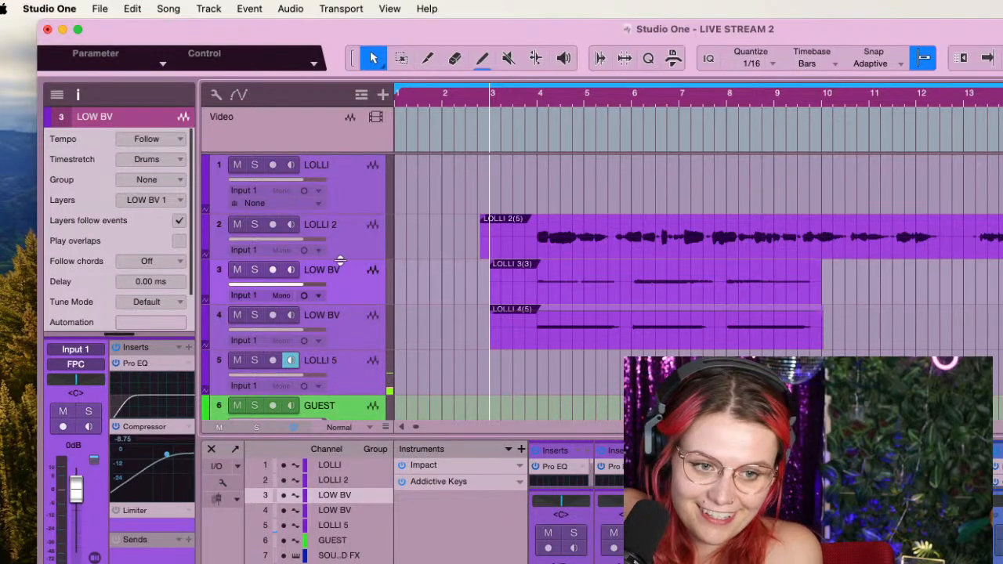
key(d)
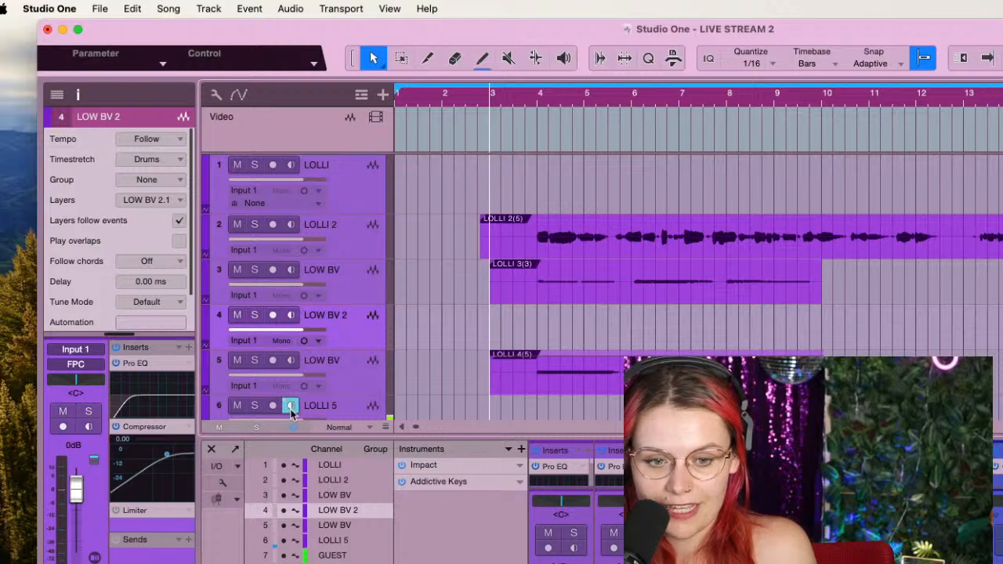
click(290, 314)
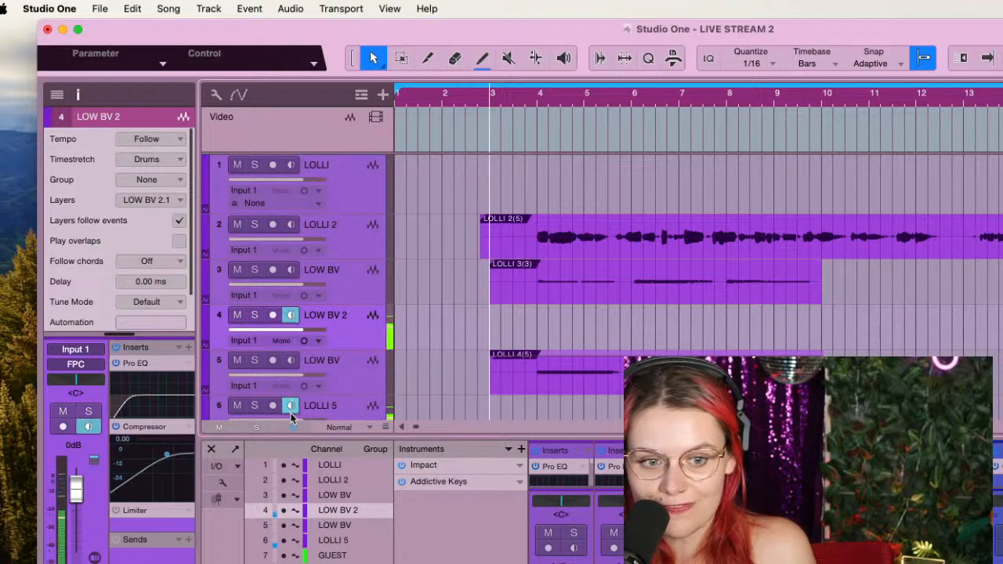
click(272, 314)
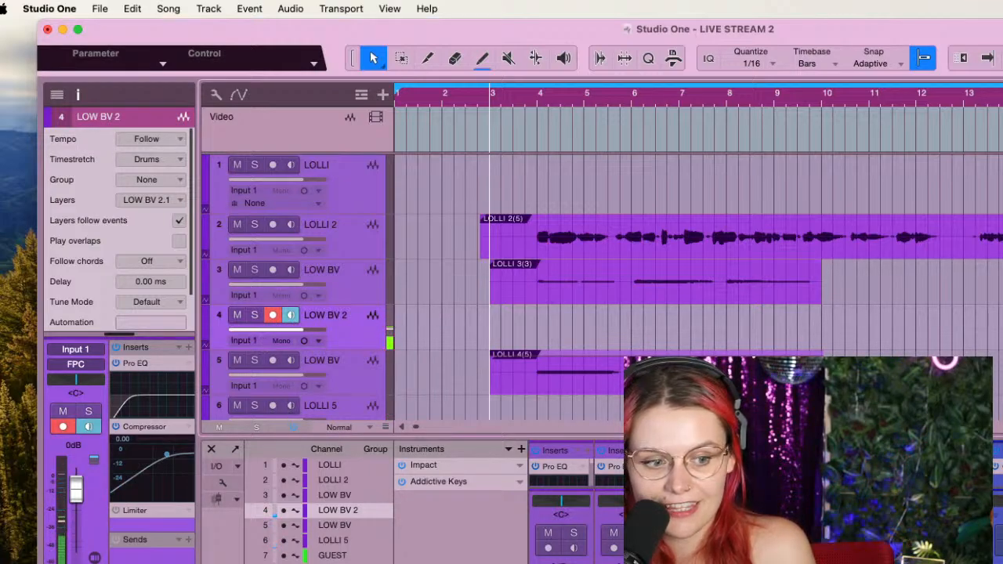
key(KP_Multiply)
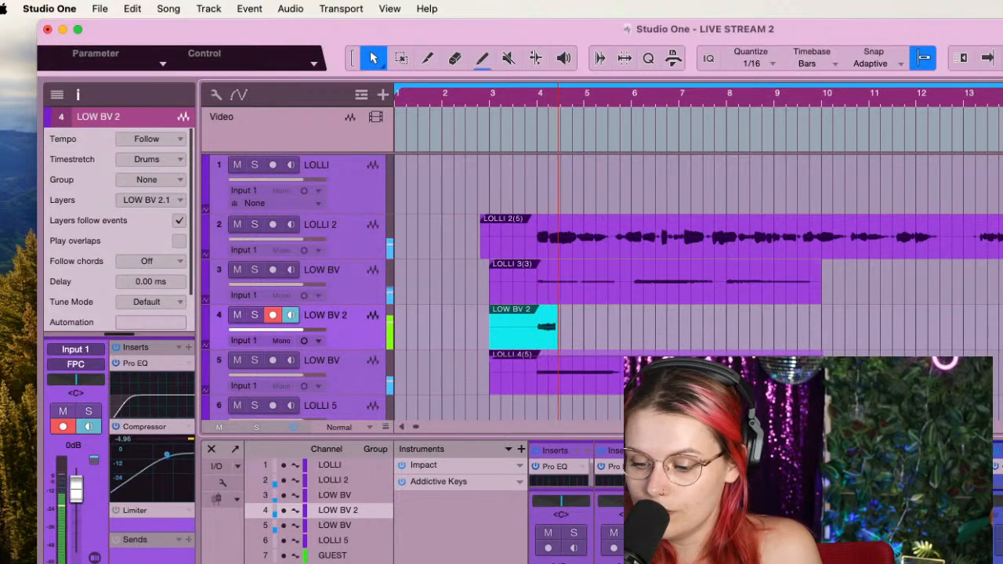
key(space)
key(Delete)
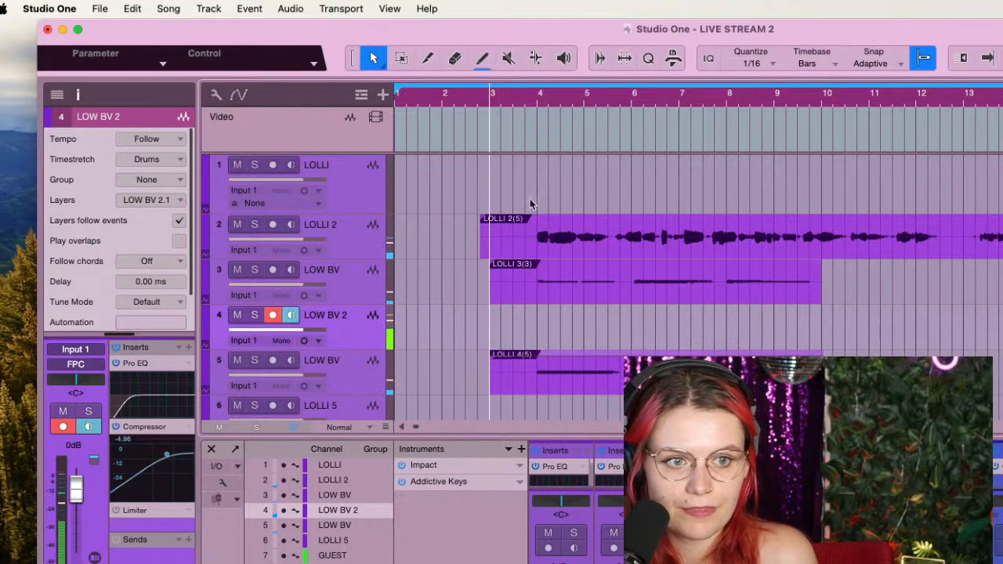
Audition the take on the first LOW BV track from bar 4 with the Listen tool
click(564, 58)
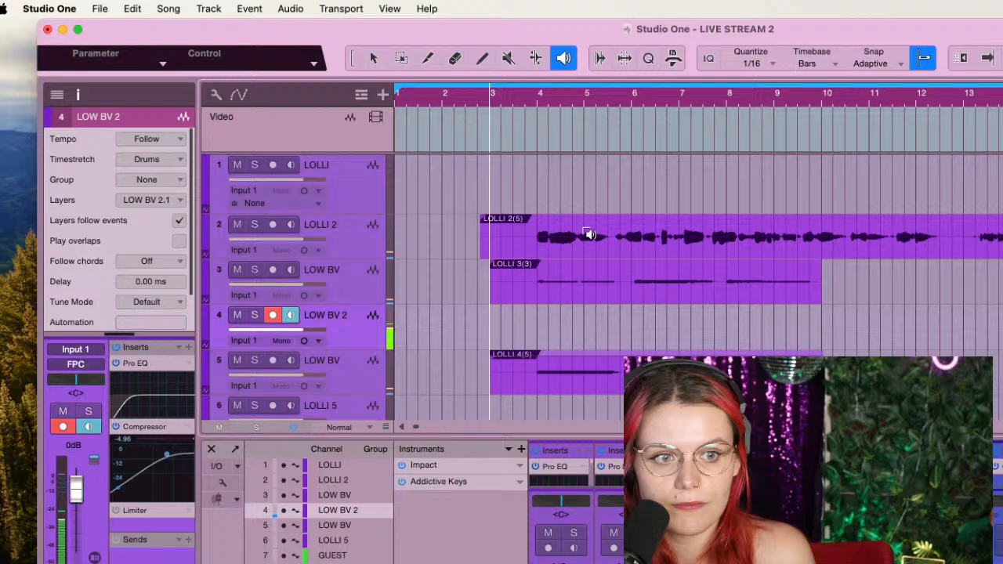
click(539, 289)
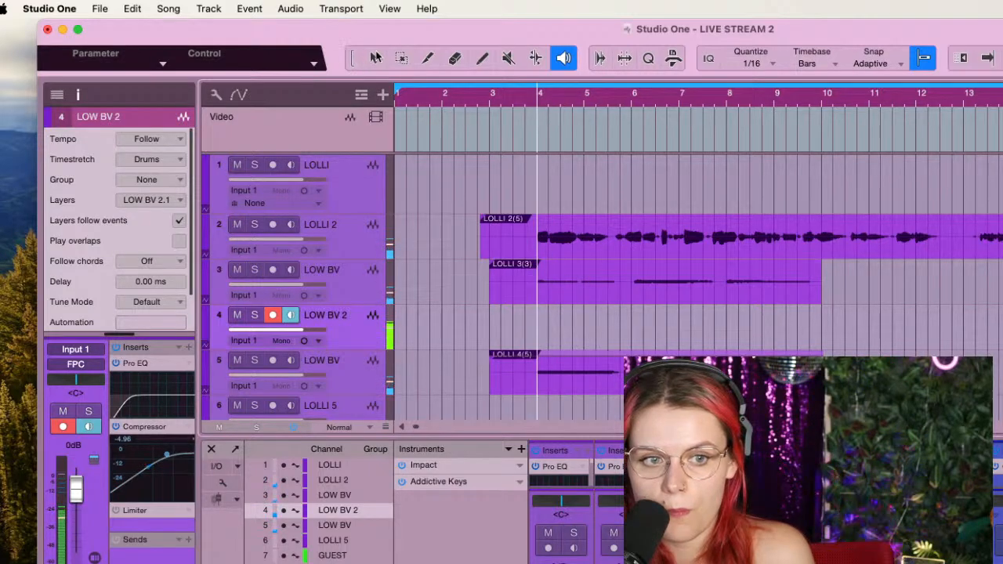
key(1)
Record a take on LOW BV 2 from bar 3 to about bar 10
click(491, 95)
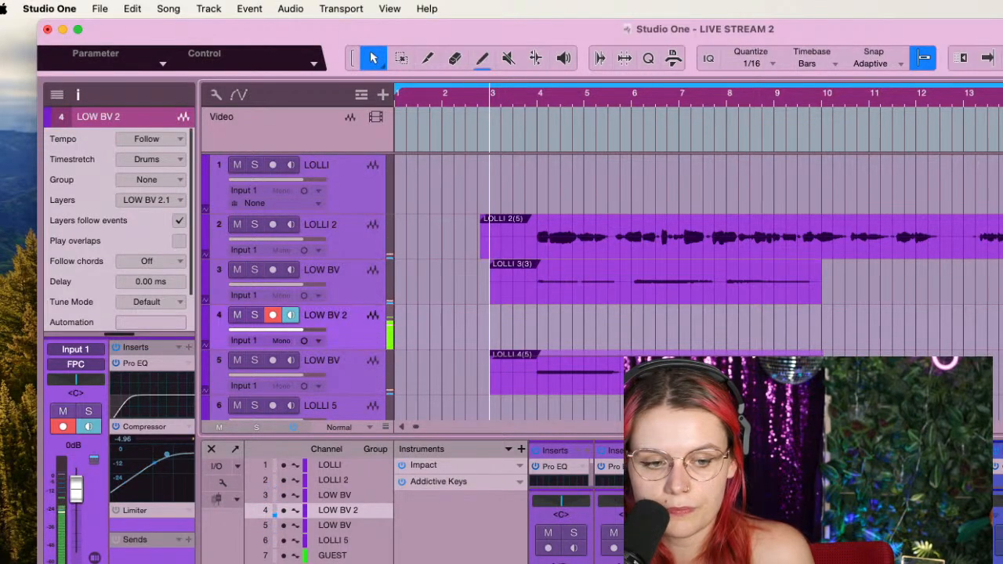
key(KP_Multiply)
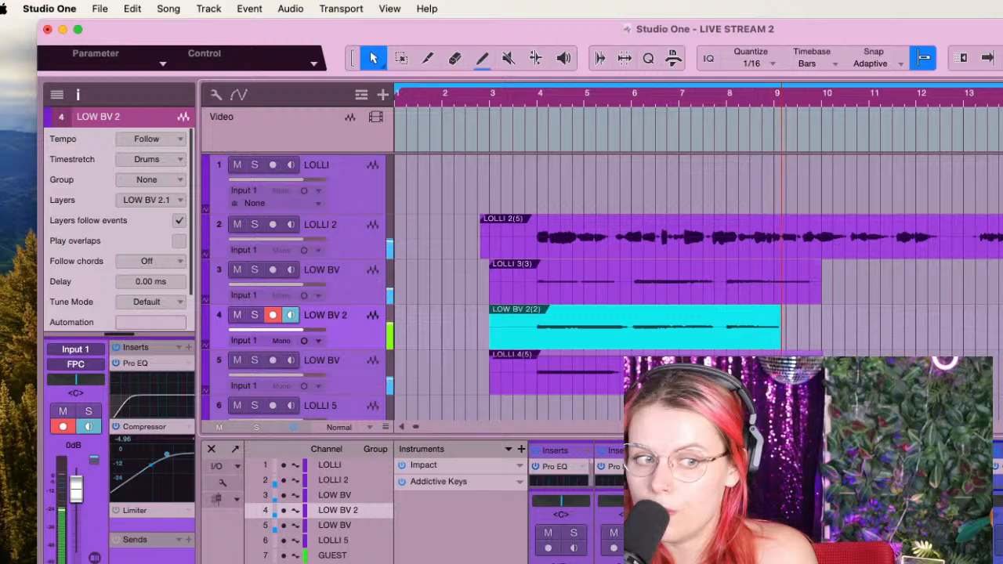
key(space)
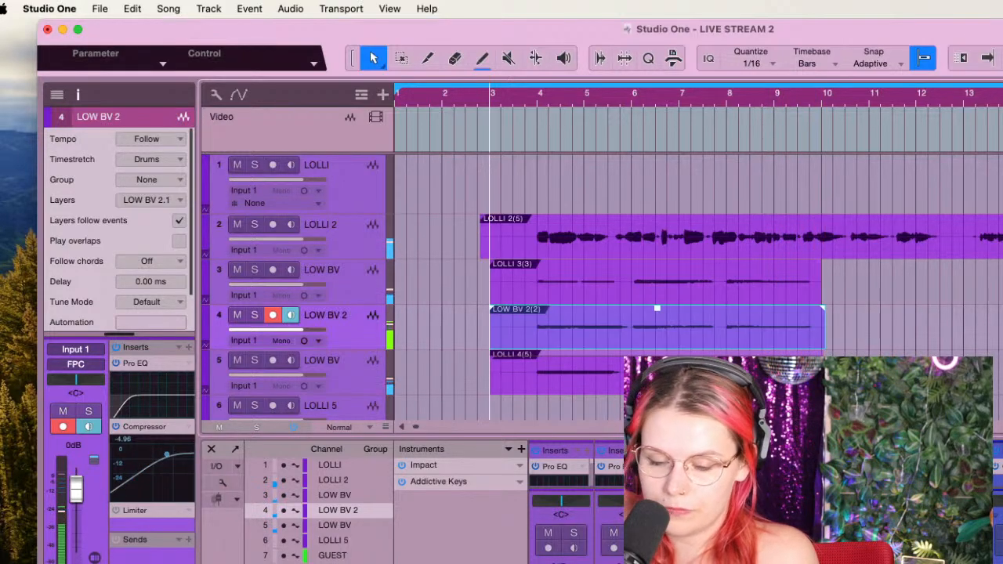
Turn off record arming and monitoring on LOW BV 2 and duplicate the LOW BV track below it without its take
click(273, 314)
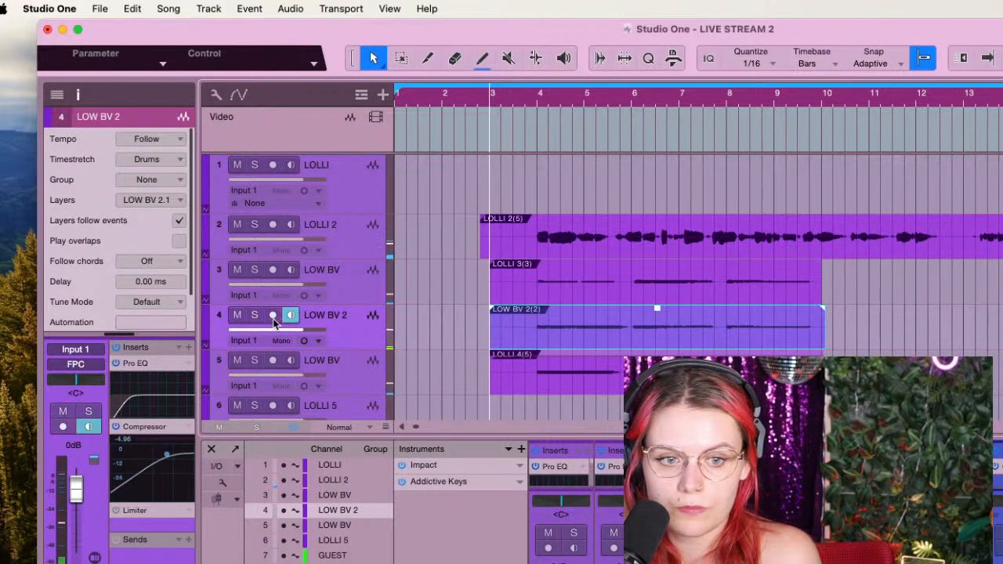
click(290, 314)
click(353, 386)
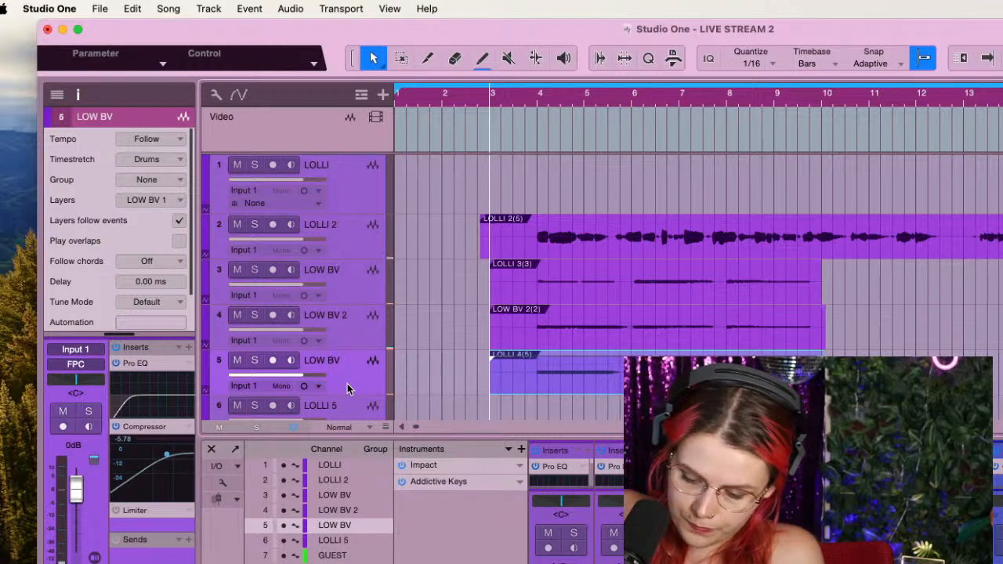
key(super+d)
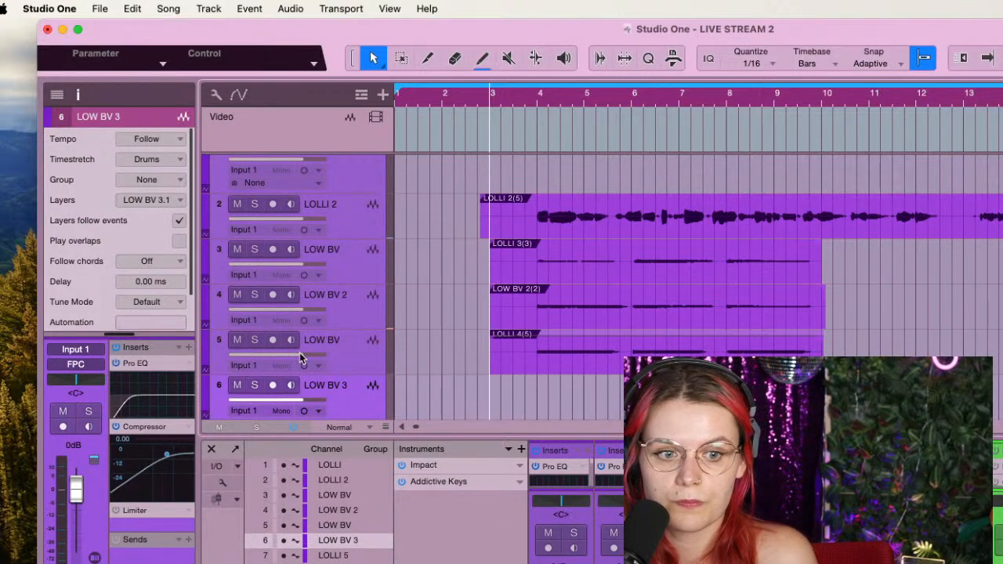
Enable record arming and monitoring on LOW BV 3 and record a take from bar 3 to about bar 10
click(272, 385)
click(291, 387)
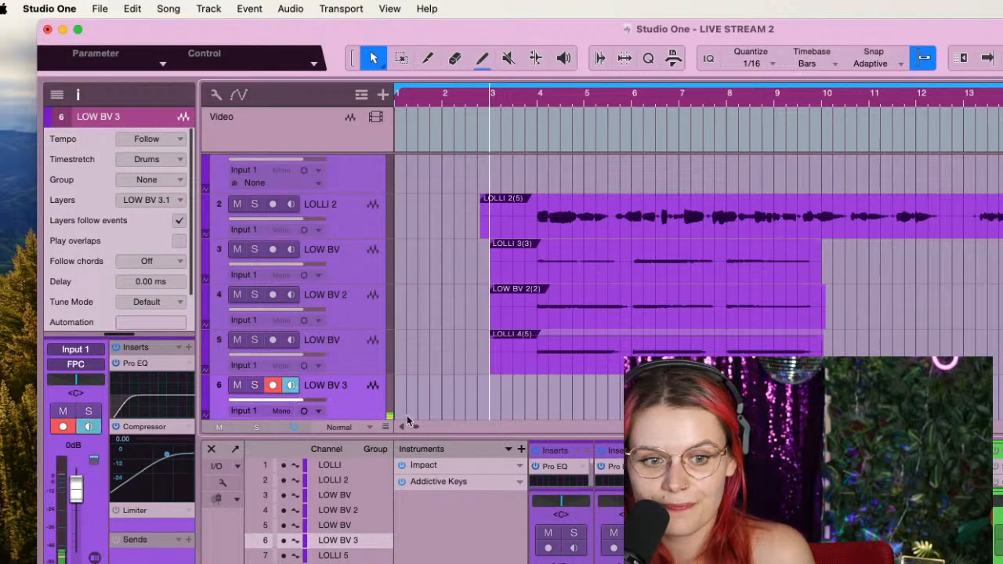
key(KP_Multiply)
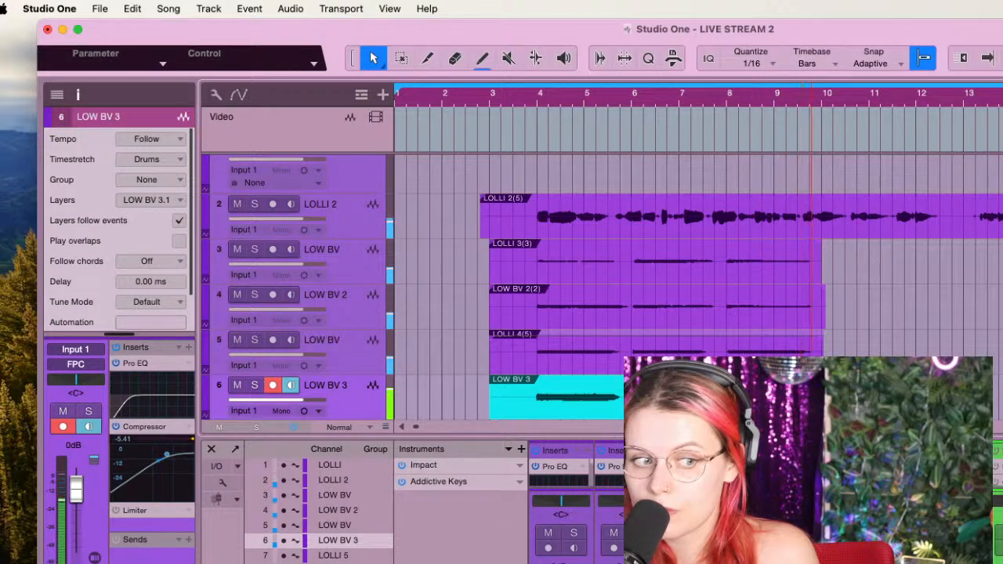
key(space)
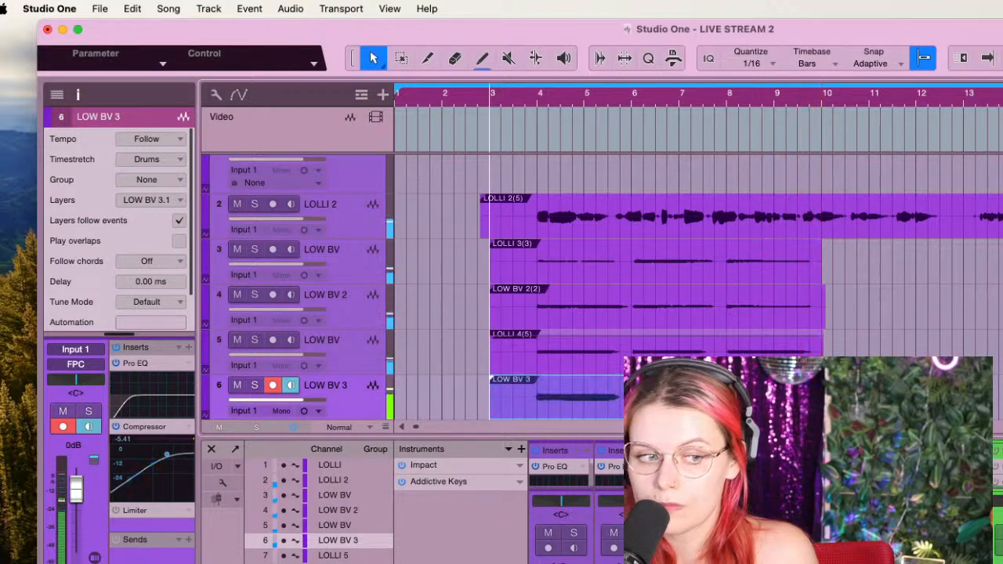
Turn off record arming and monitoring on LOW BV 3 and enable monitoring on the LOLLI track
click(273, 385)
click(291, 385)
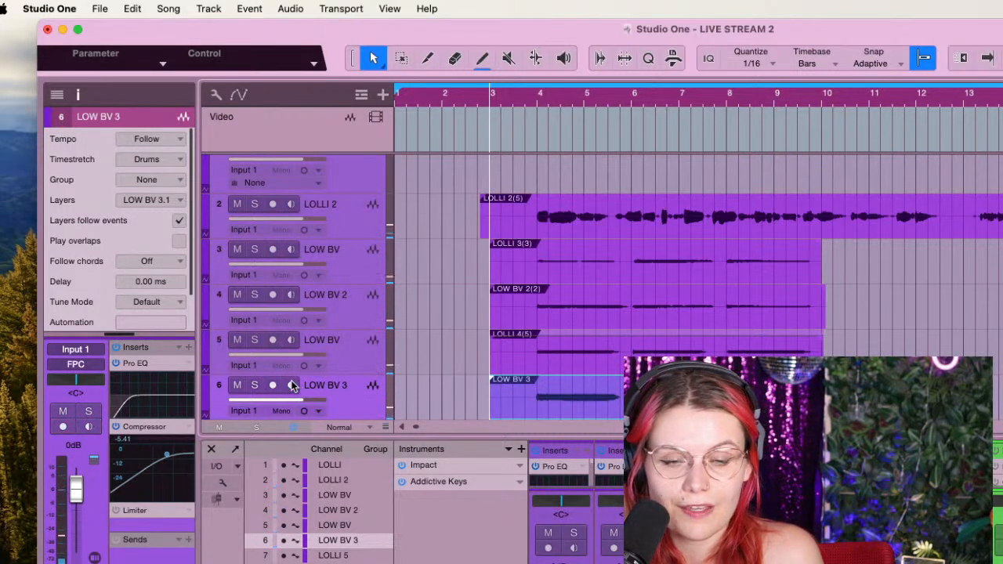
scroll(296, 174, up, 1)
click(291, 166)
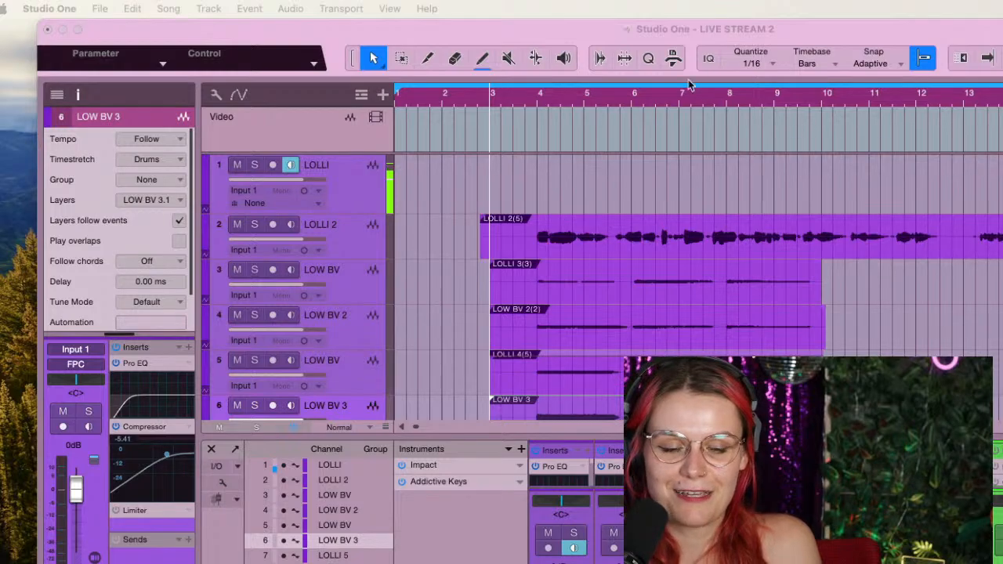
Trim the start of the LOLLI 2 take to bar 3
click(485, 240)
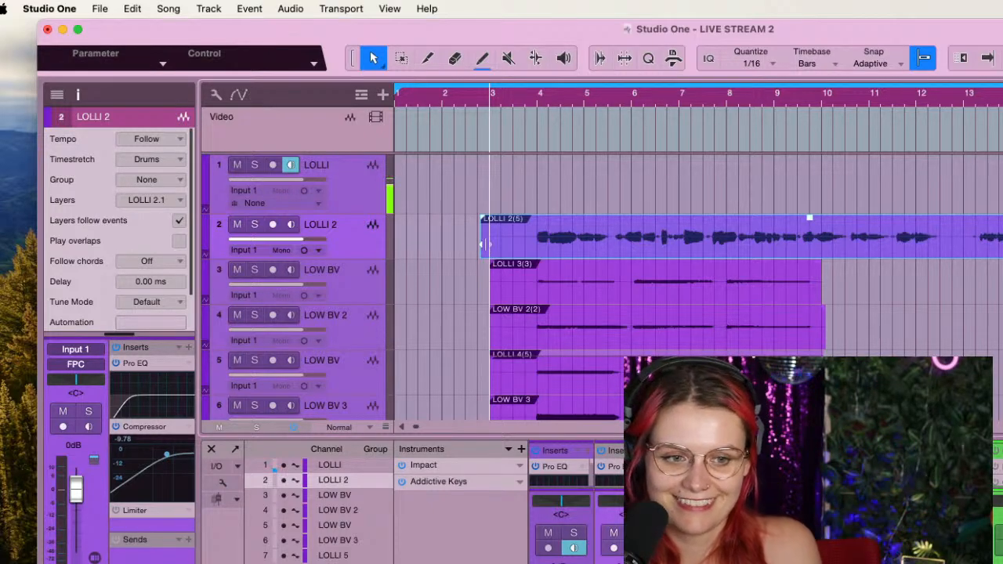
drag(479, 241, 490, 241)
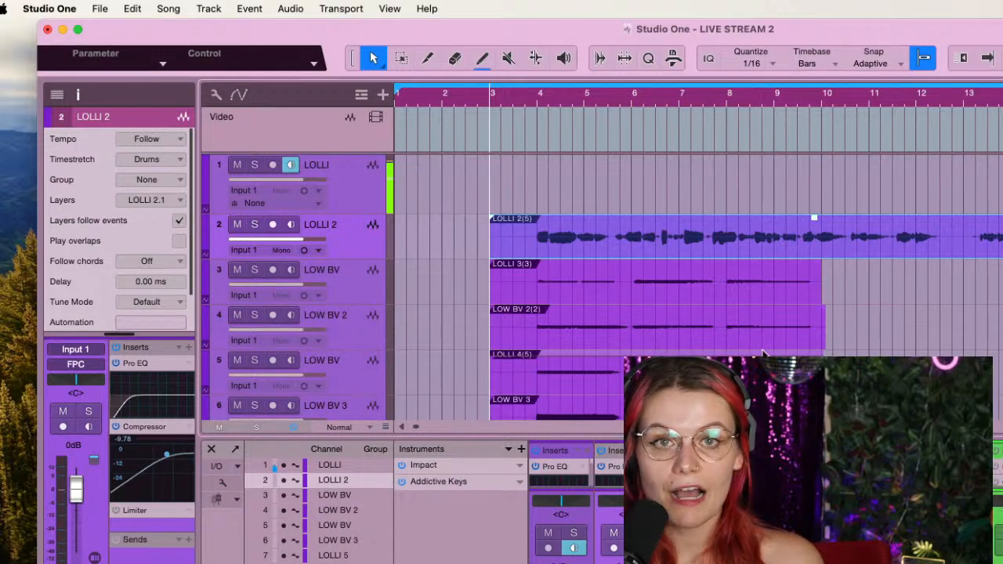
scroll(764, 355, down, 2)
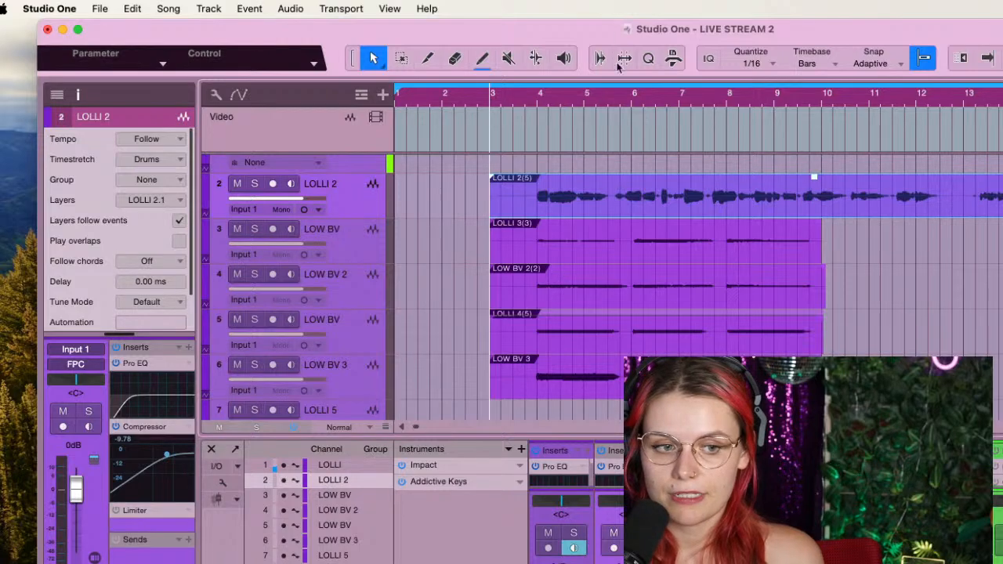
Raise the clip gain of the take on the first LOW BV track slightly
click(606, 383)
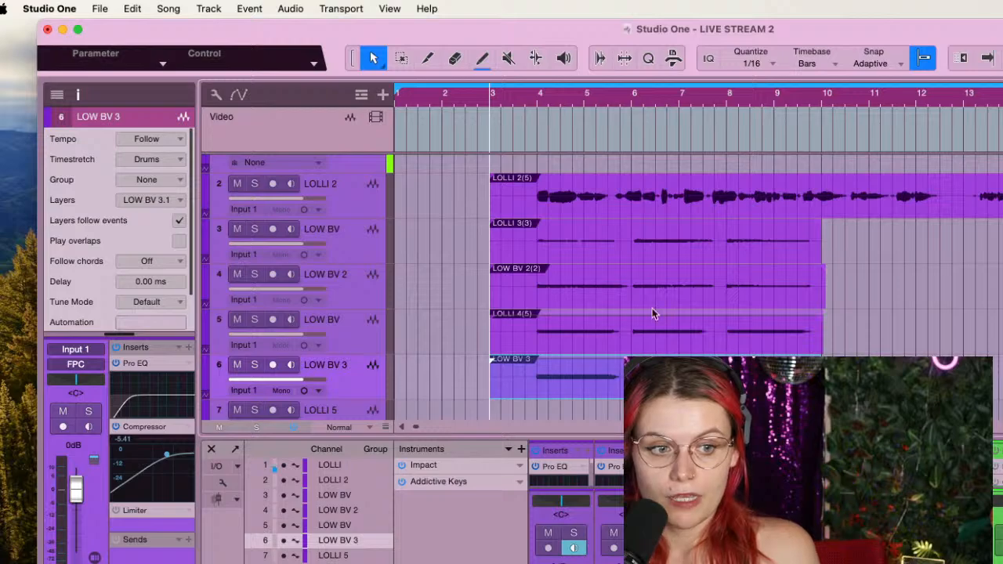
click(657, 282)
drag(665, 271, 661, 256)
click(664, 235)
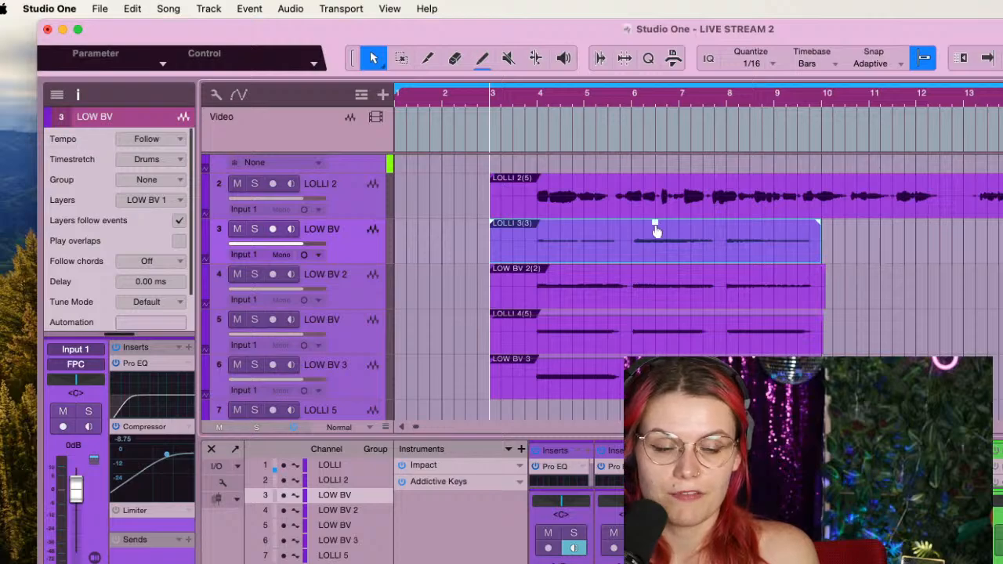
drag(657, 229, 657, 229)
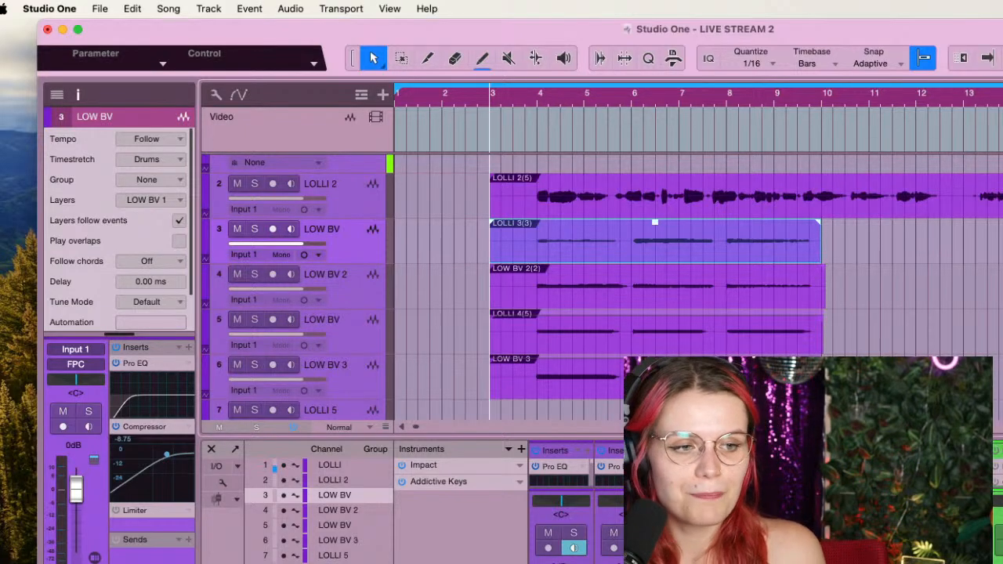
scroll(802, 326, up, 6)
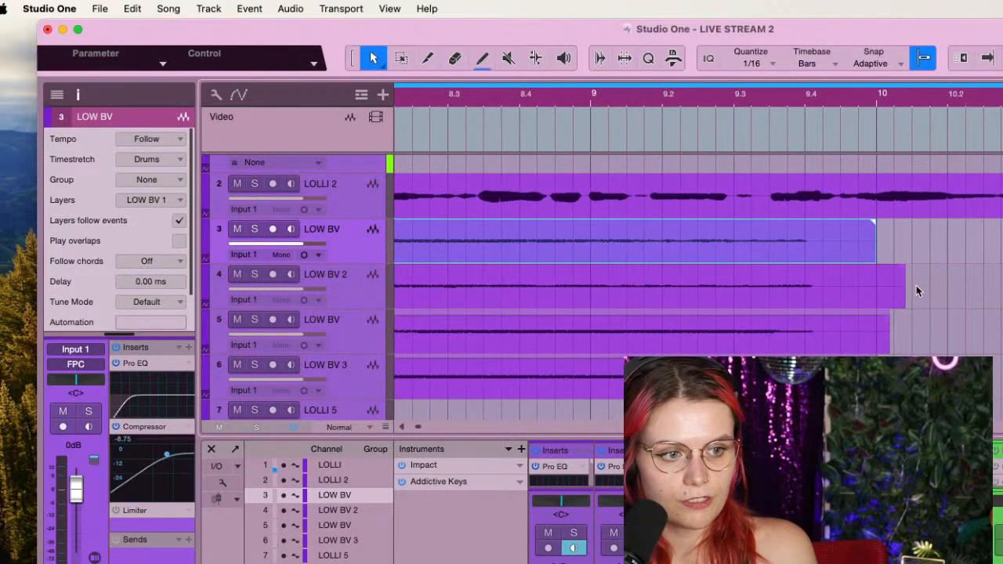
drag(899, 297, 875, 302)
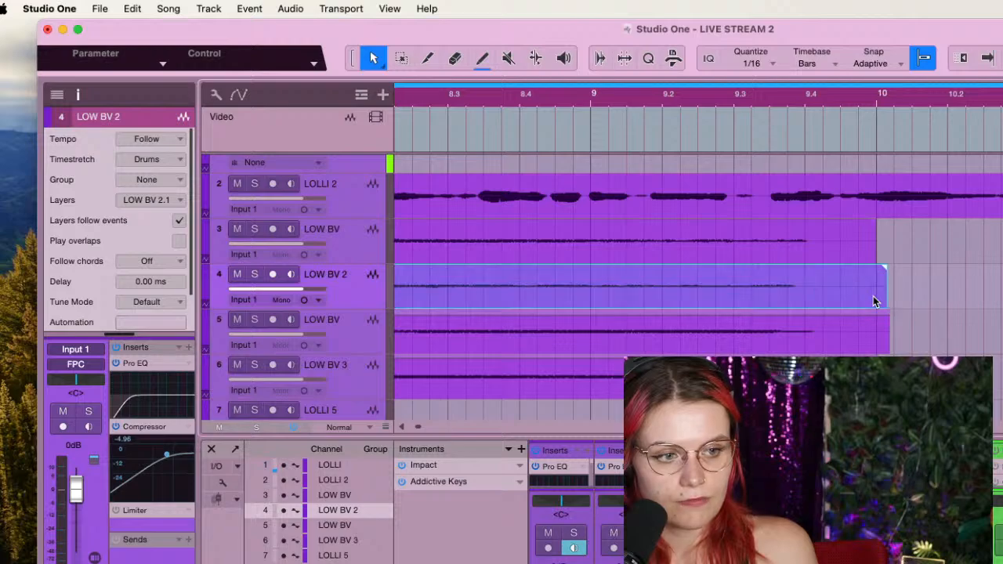
key(super+z)
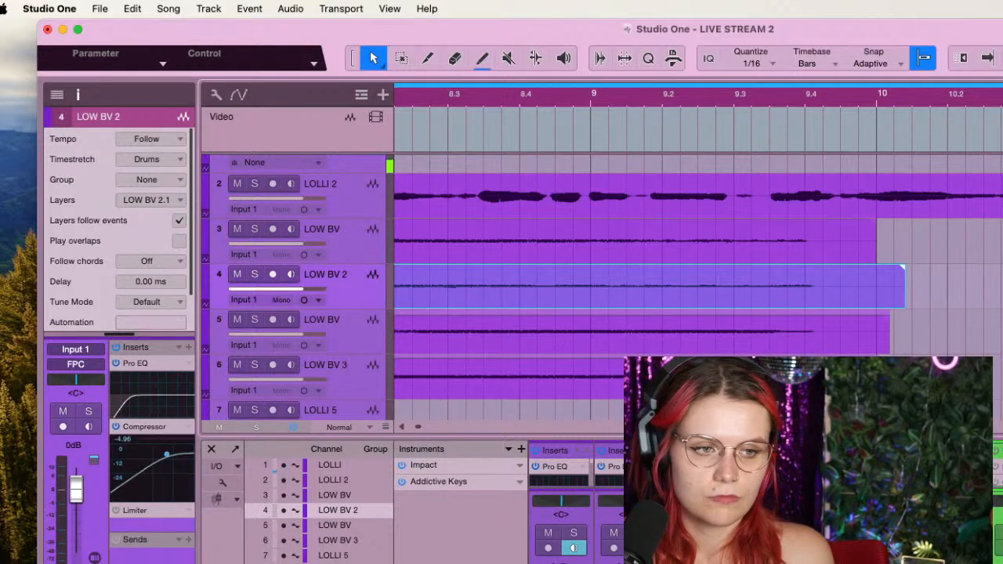
Trim the ends of the takes on LOW BV 2, the second LOW BV track and LOW BV 3 to bar 10
scroll(697, 286, left, 5)
scroll(697, 286, left, 5)
scroll(698, 286, down, 5)
scroll(698, 286, left, 3)
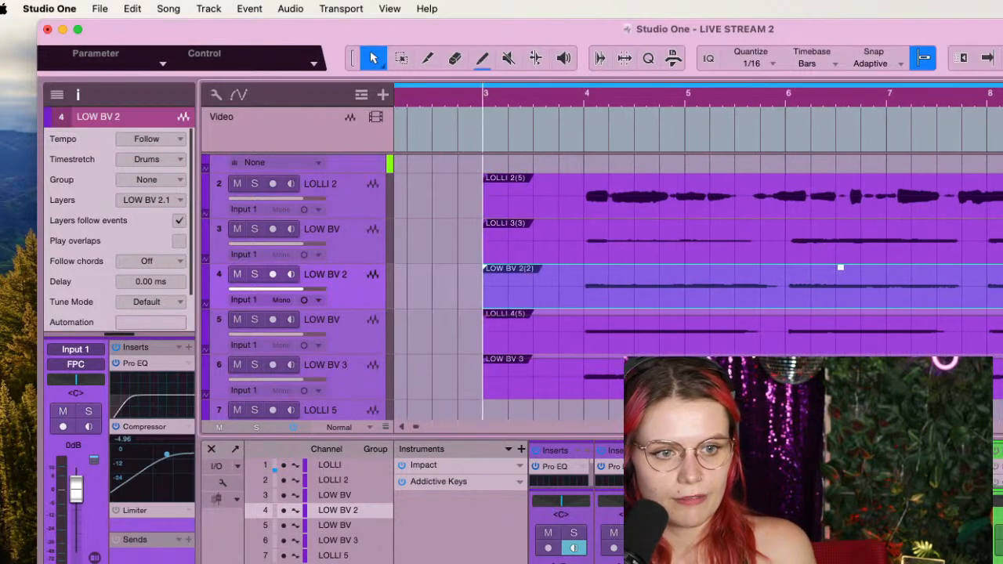
scroll(697, 286, right, 2)
scroll(754, 268, right, 5)
scroll(901, 267, up, 5)
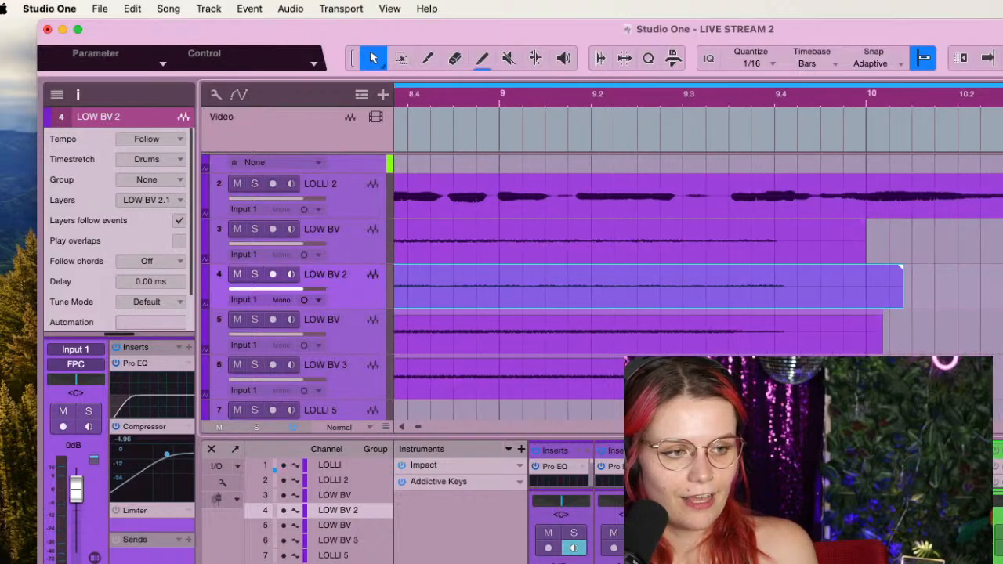
drag(902, 289, 866, 292)
drag(882, 345, 865, 345)
drag(883, 385, 867, 386)
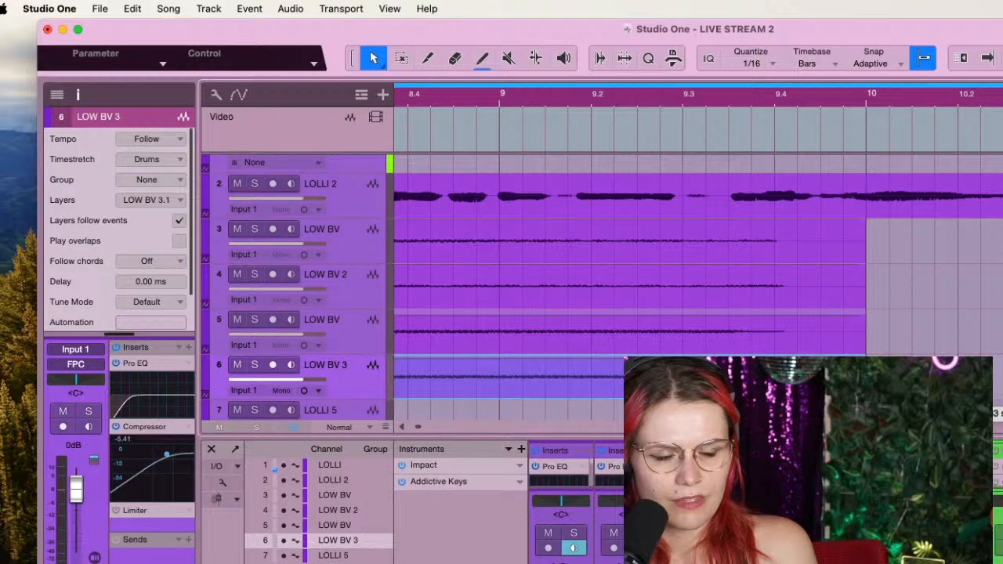
scroll(866, 386, down, 5)
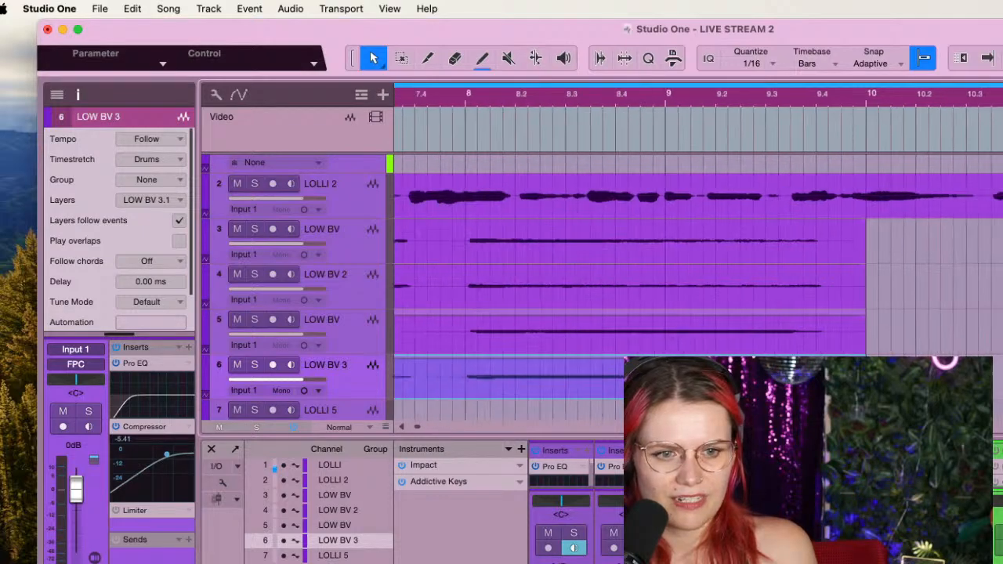
Move the playhead to bar 8 and on to bar 9, ahead of the end of the low backing vocal takes
scroll(861, 324, down, 2)
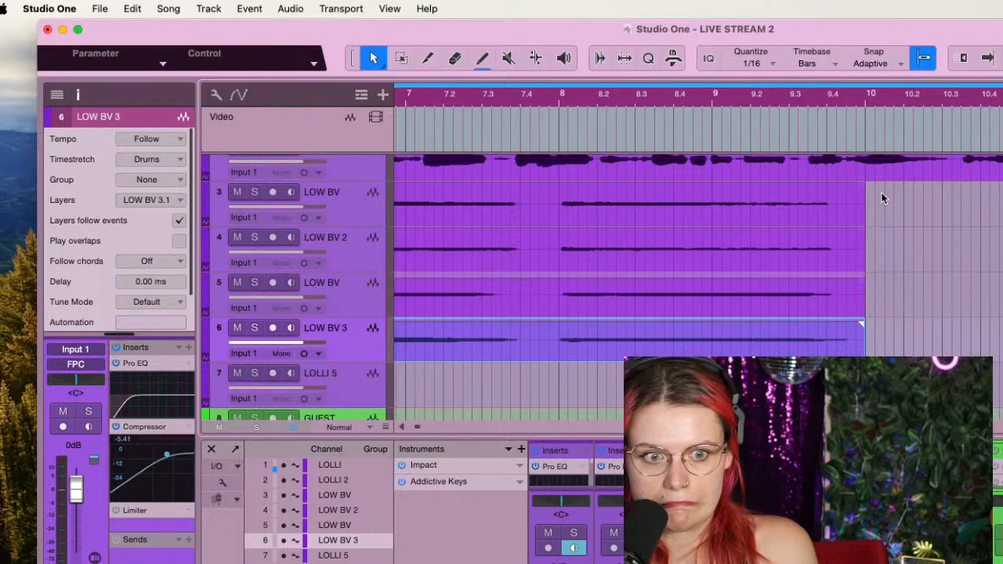
scroll(882, 198, right, 2)
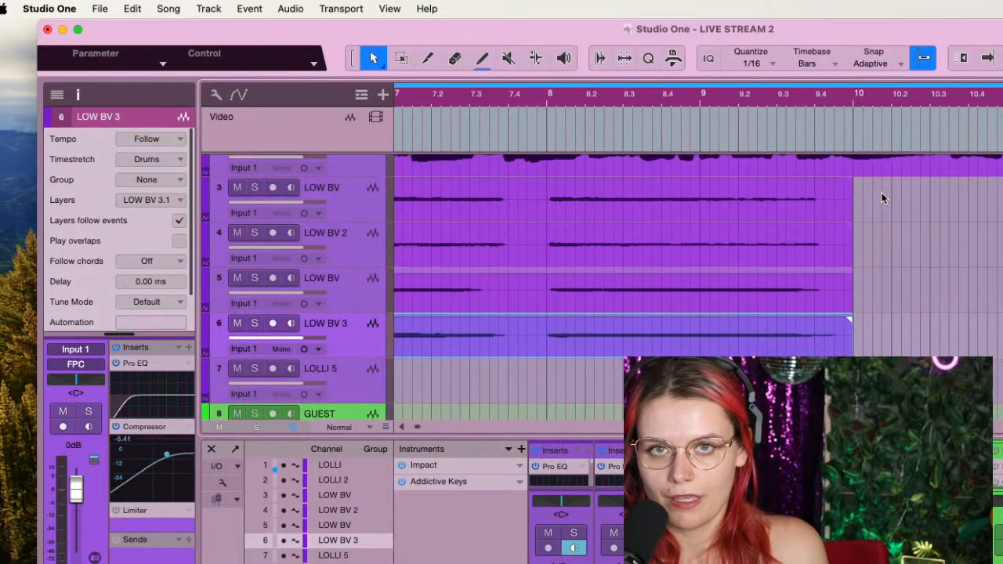
scroll(882, 198, up, 1)
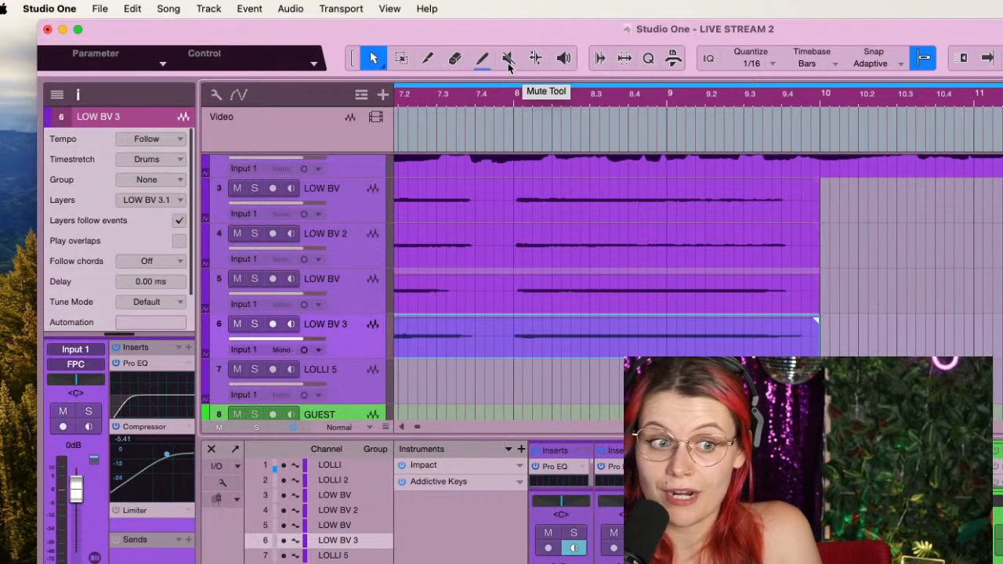
click(517, 96)
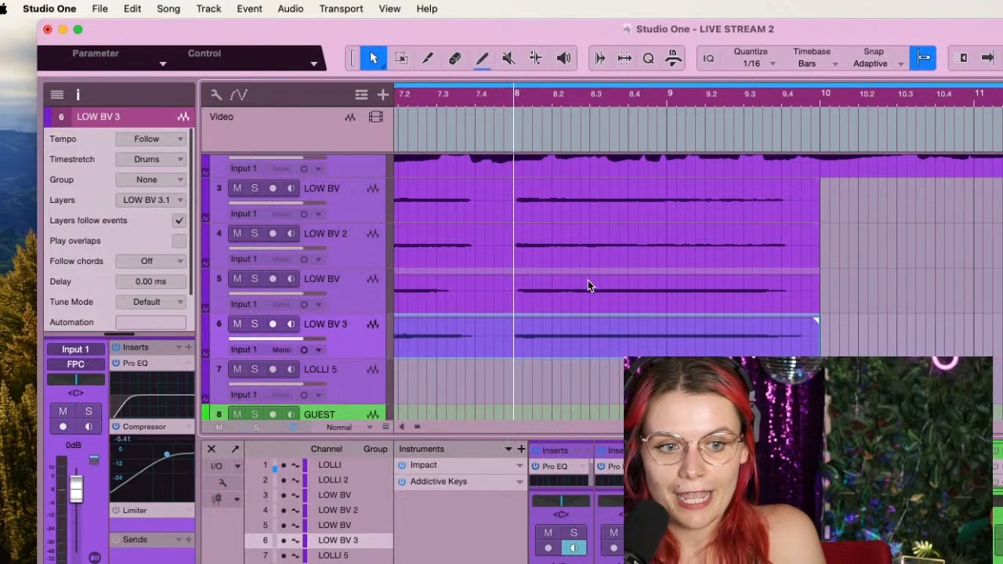
scroll(588, 282, down, 5)
scroll(670, 284, up, 3)
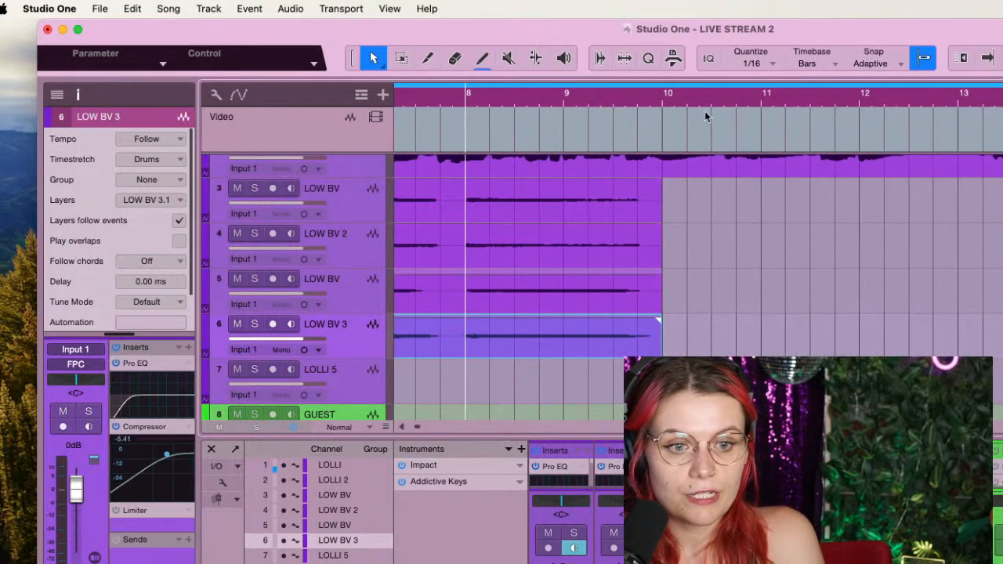
scroll(671, 105, up, 3)
scroll(647, 102, down, 5)
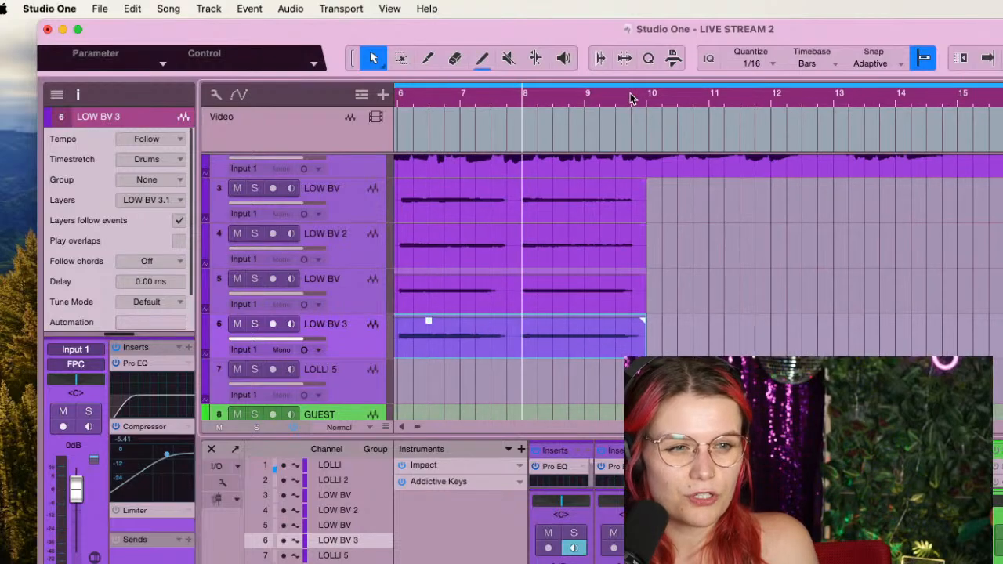
scroll(623, 99, down, 3)
scroll(586, 104, up, 3)
scroll(587, 103, down, 1)
click(575, 96)
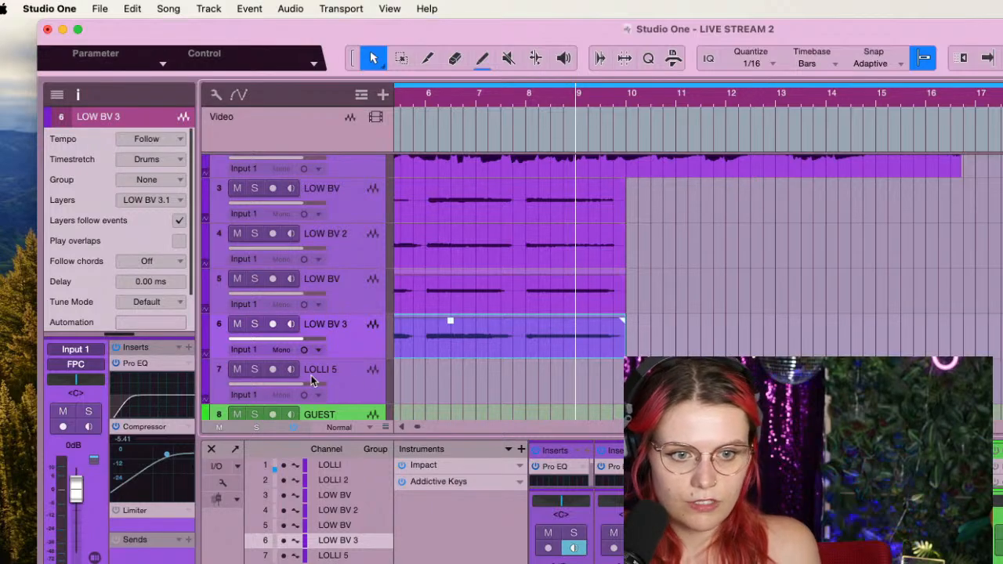
Enable monitoring on LOLLI 5 and turn off monitoring on the LOLLI track
scroll(313, 357, up, 3)
scroll(329, 362, down, 2)
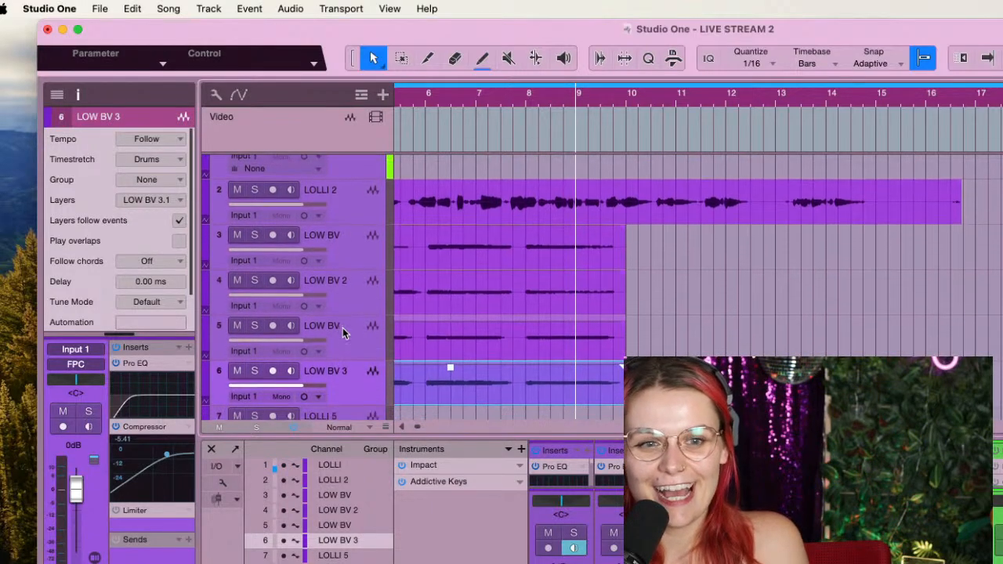
click(338, 390)
click(290, 389)
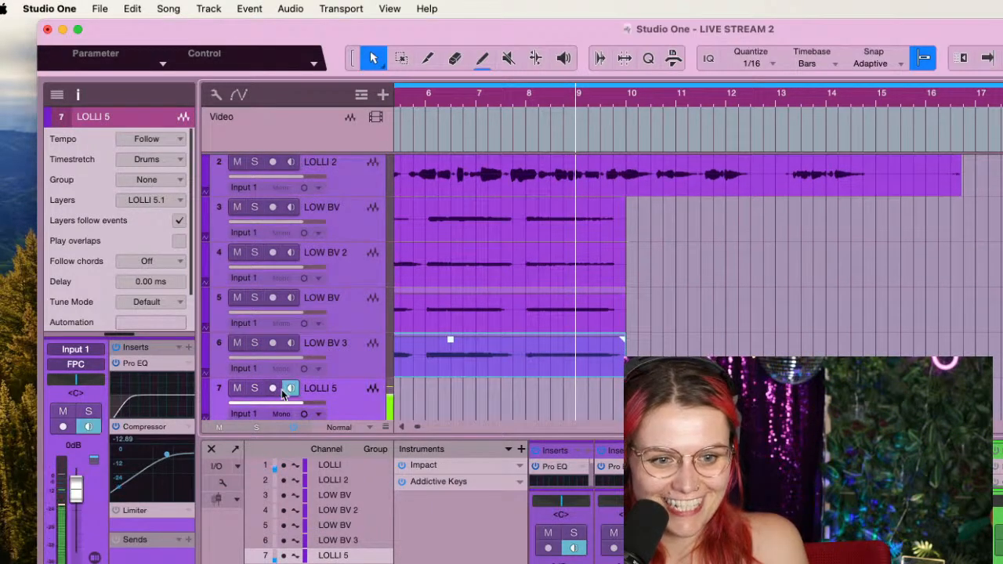
scroll(308, 217, up, 2)
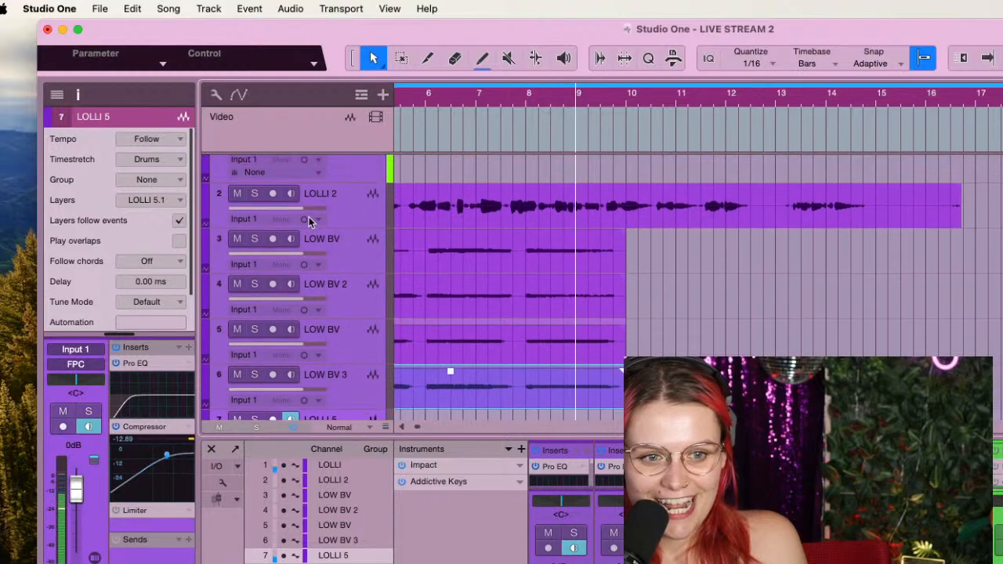
click(290, 165)
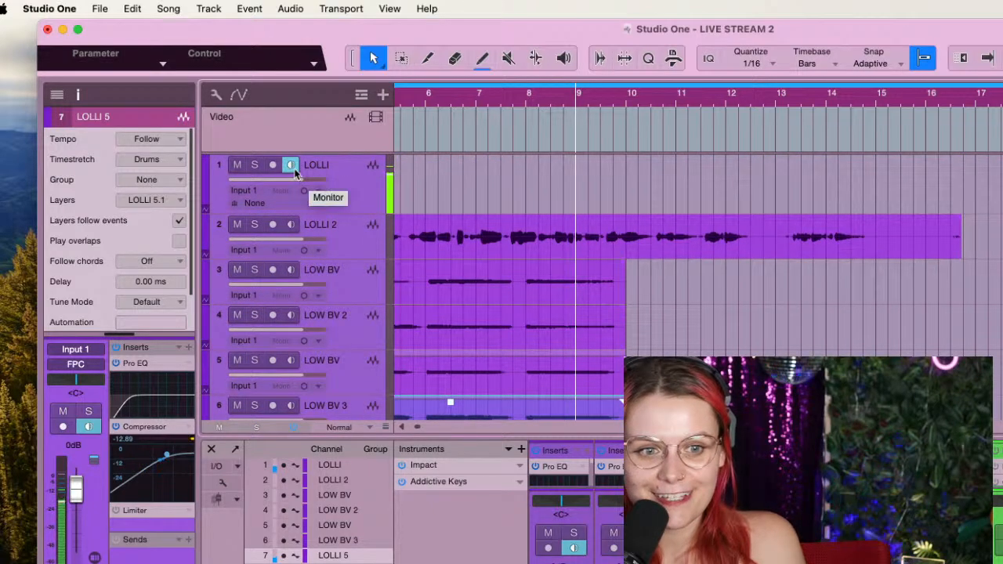
Play back the layered vocals from just after bar 8, and again from between bars 7 and 8
click(492, 101)
scroll(493, 100, down, 10)
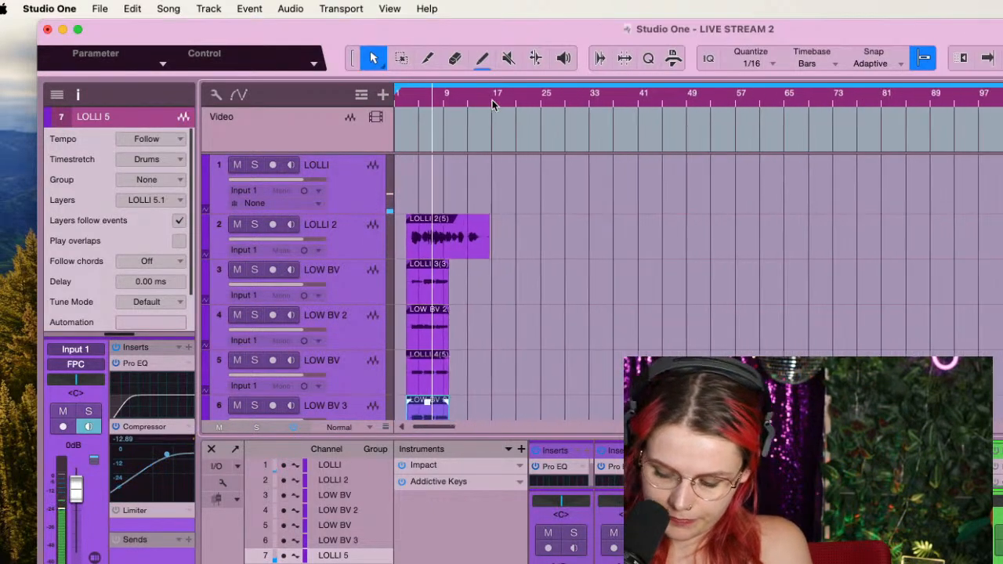
scroll(410, 219, up, 10)
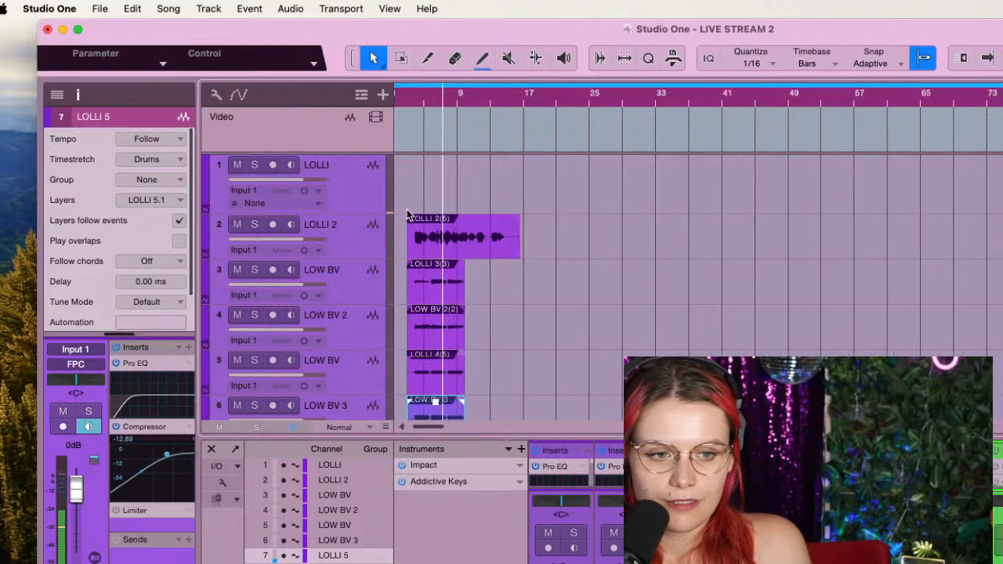
click(664, 100)
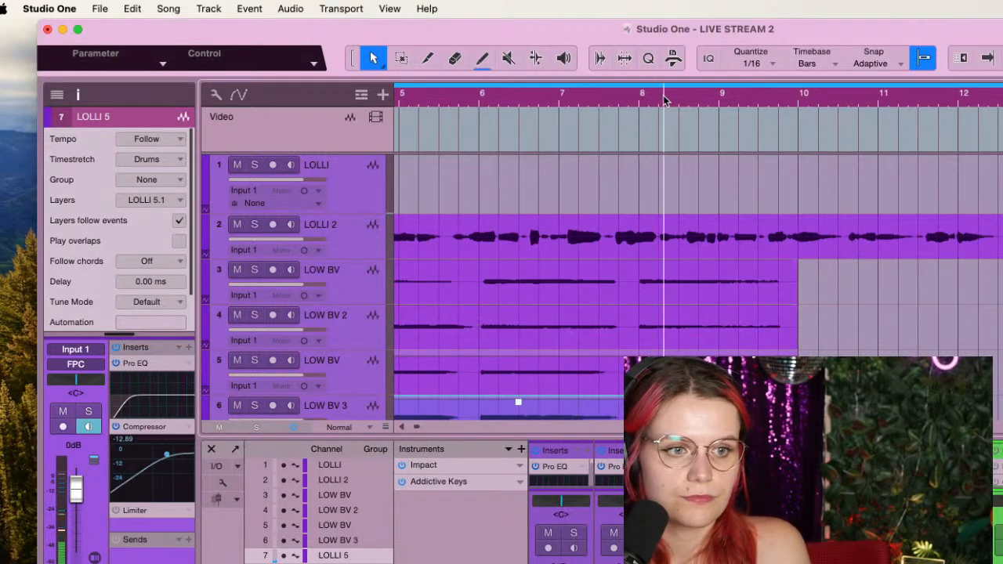
key(space)
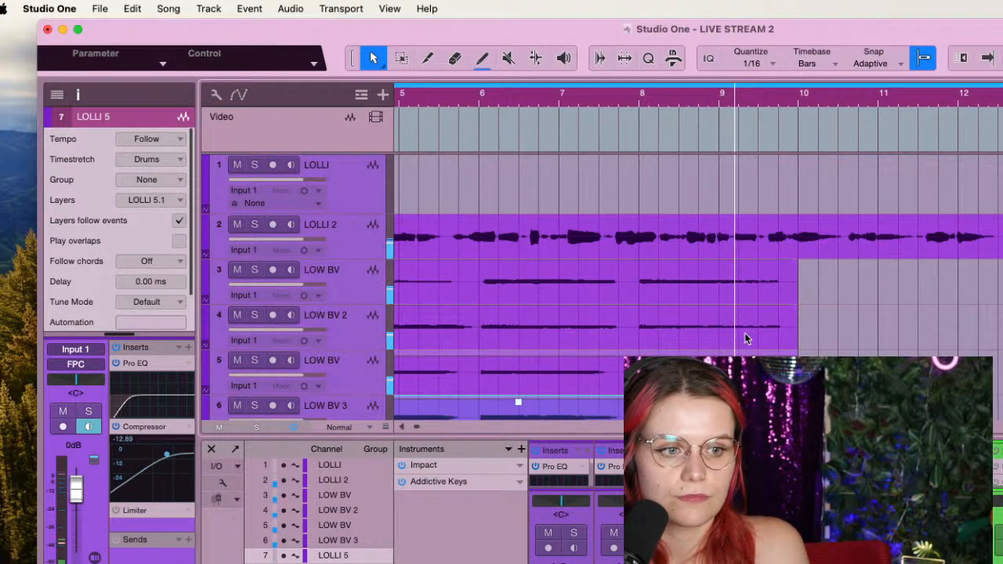
key(space)
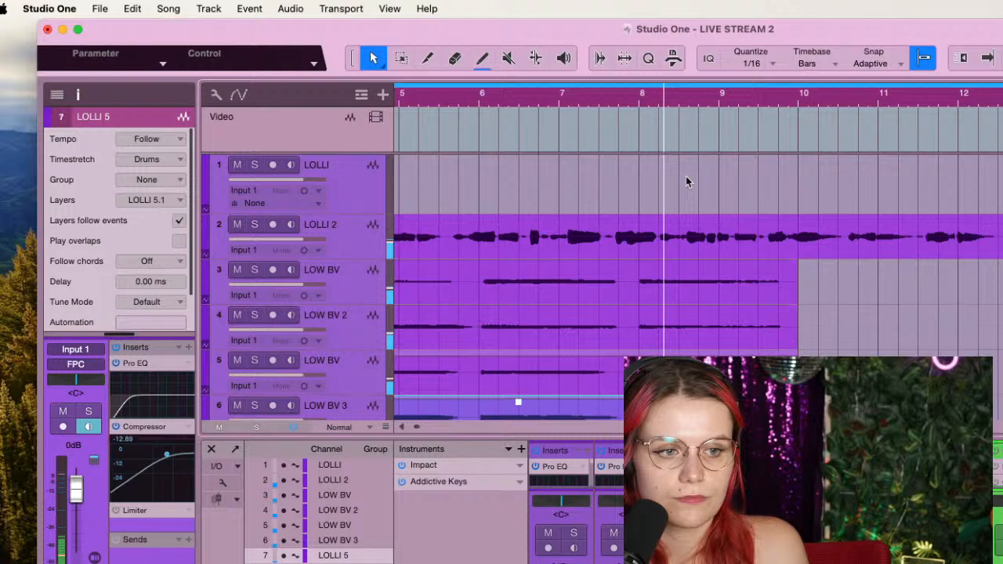
click(616, 106)
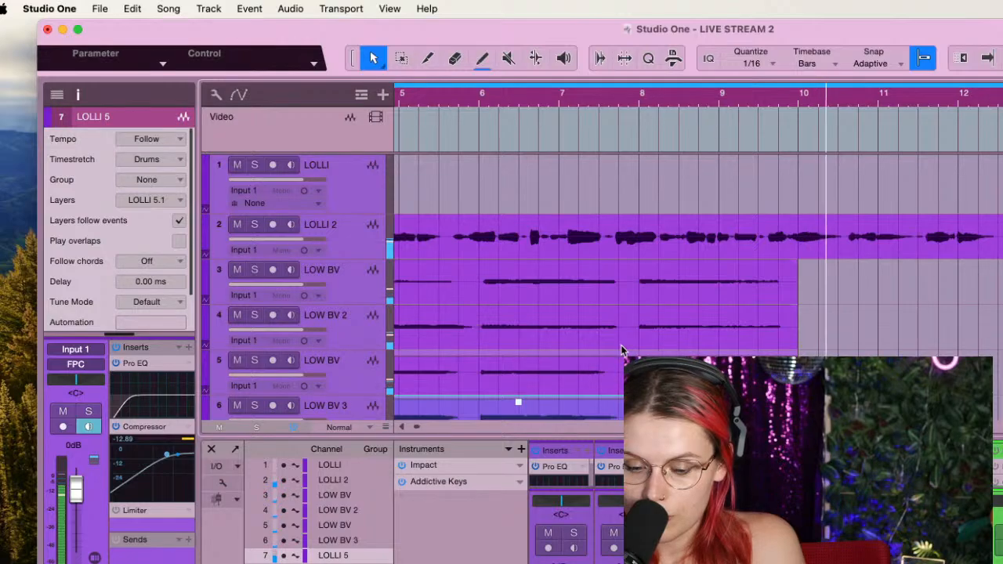
key(space)
Arm LOLLI 5, record a vocal take on it from between bars 7 and 8, and play it back
scroll(470, 358, down, 3)
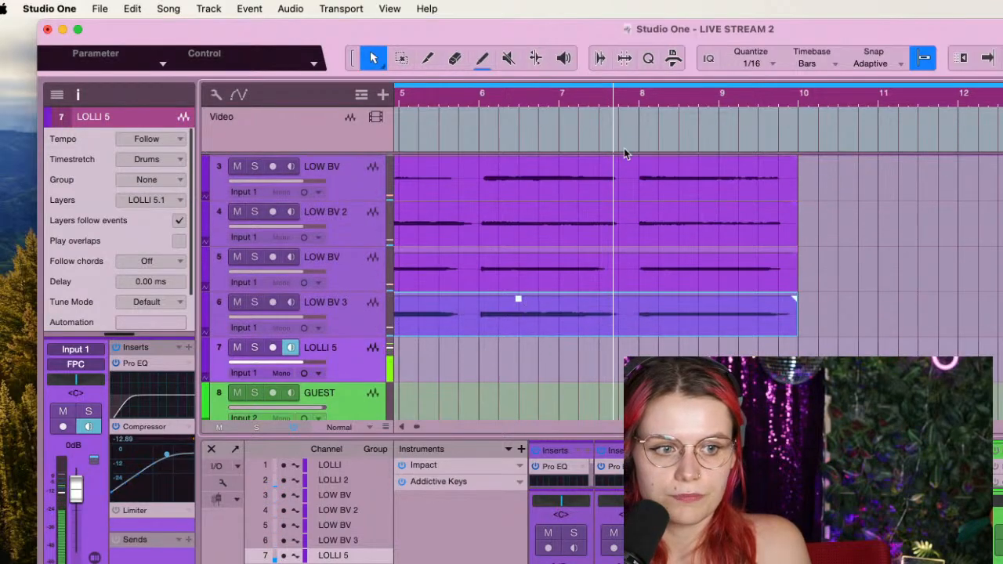
click(272, 347)
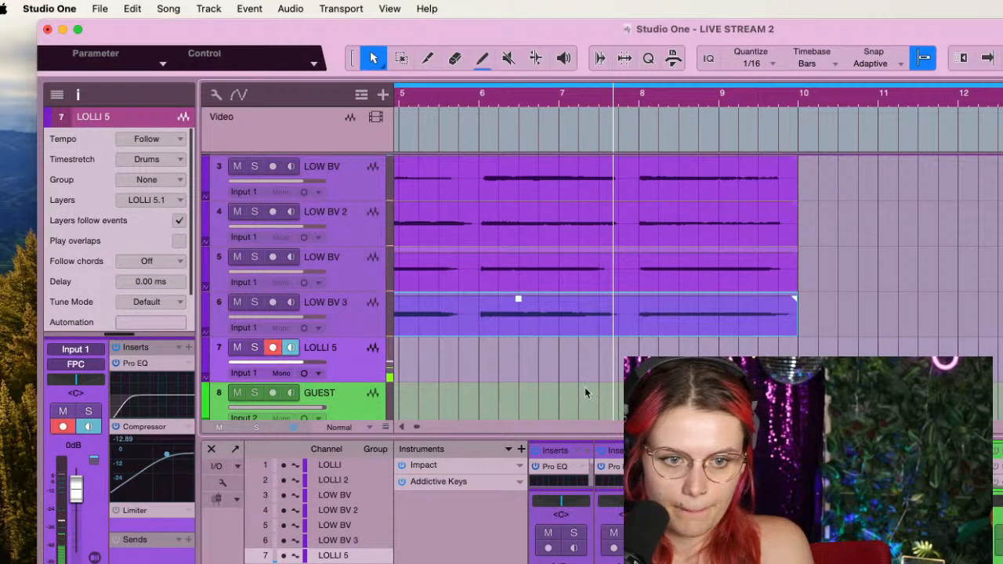
key(KP_Multiply)
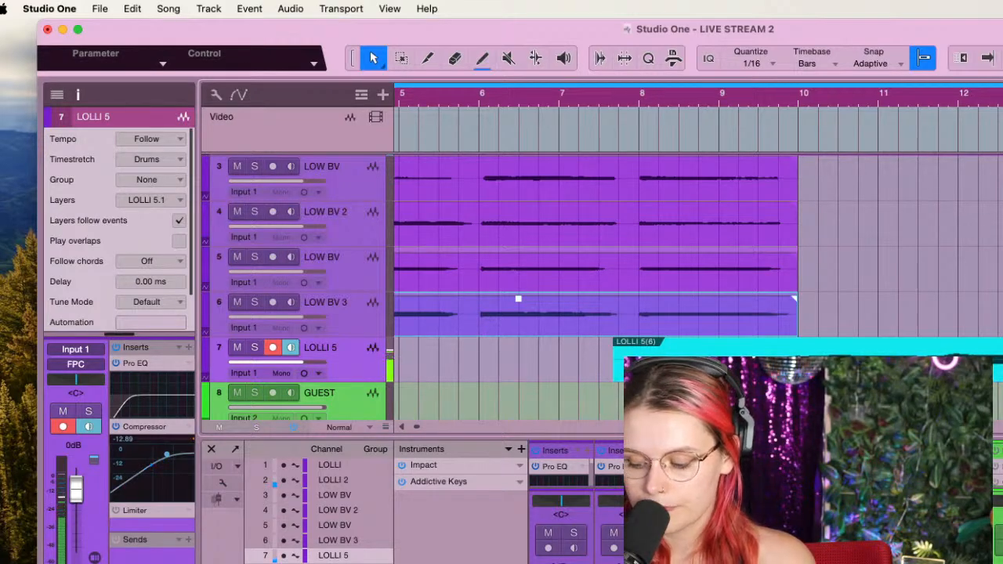
key(space)
key(space)
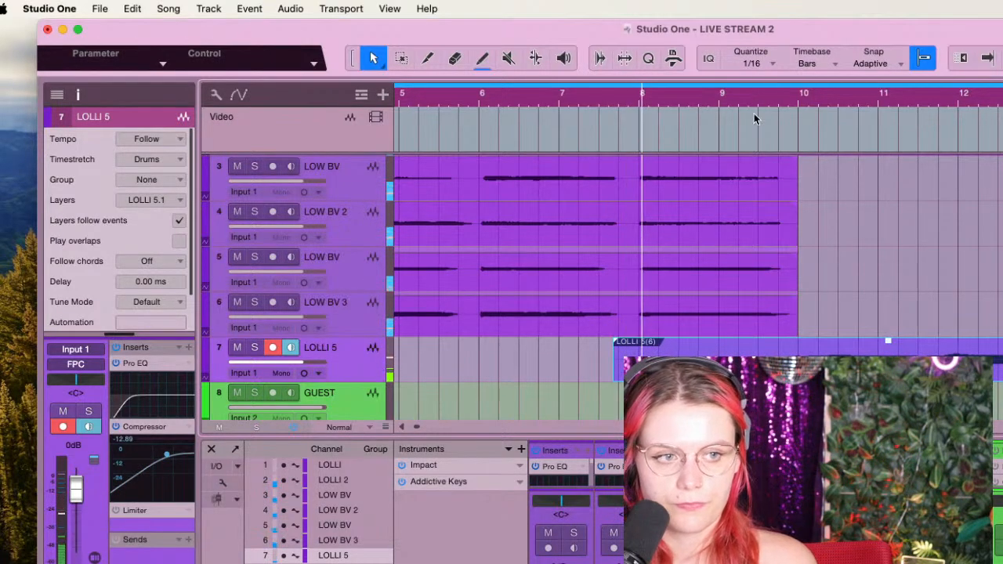
Duplicate the LOLLI 5 track without its take, arm the copy for recording and stop playback
click(348, 357)
key(d)
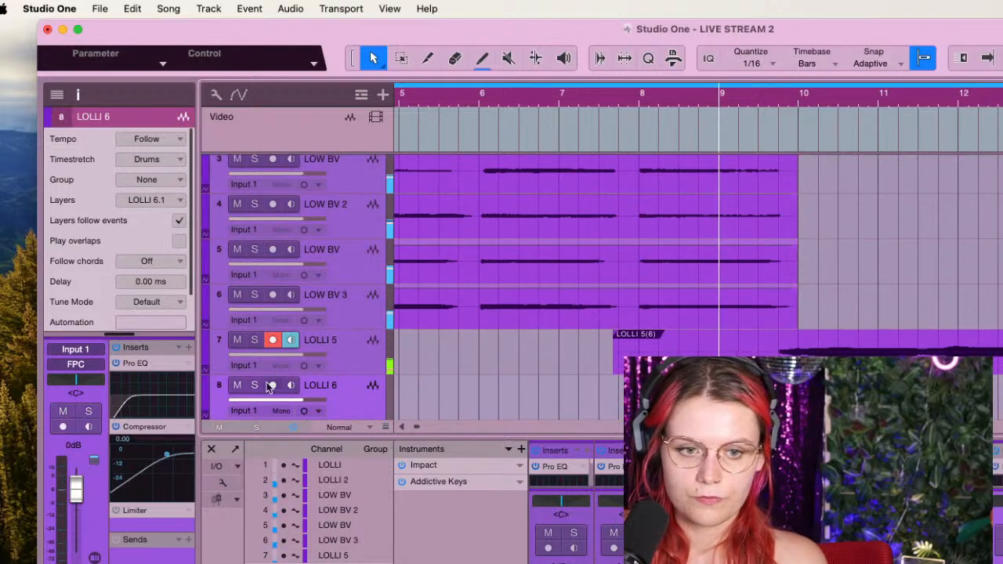
click(272, 385)
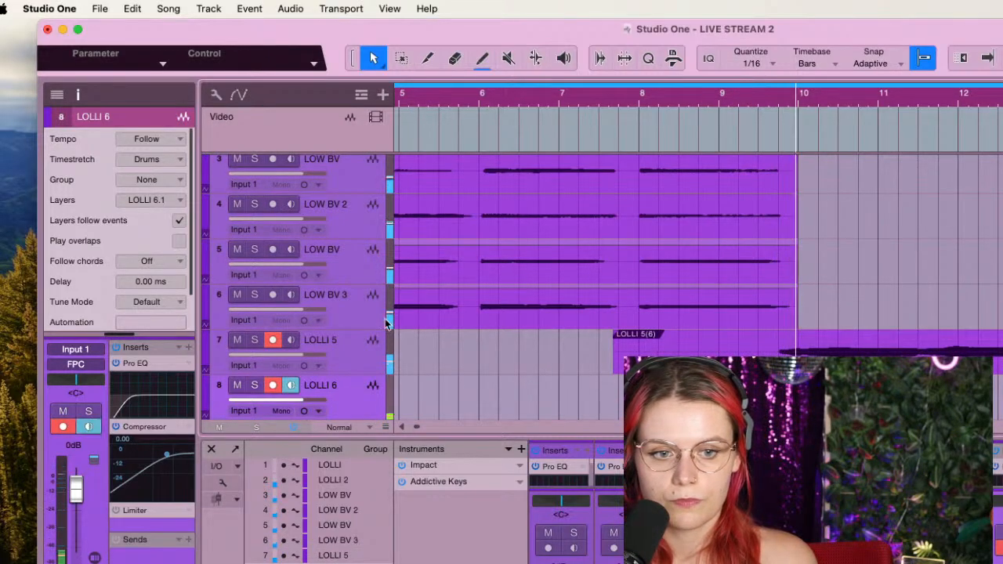
key(space)
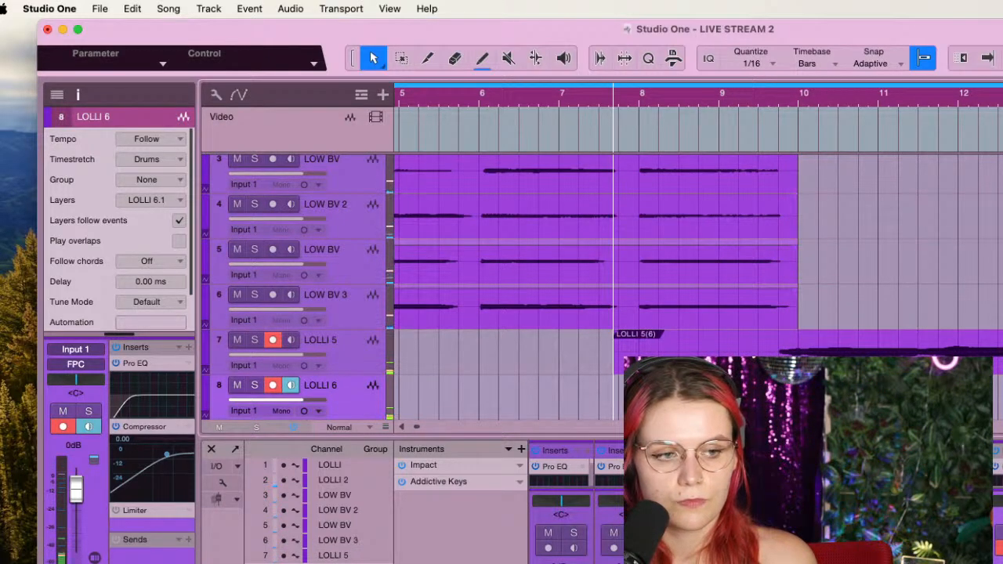
Move the playhead to just before bar 10 and delete the recorded take on LOLLI 5
click(774, 102)
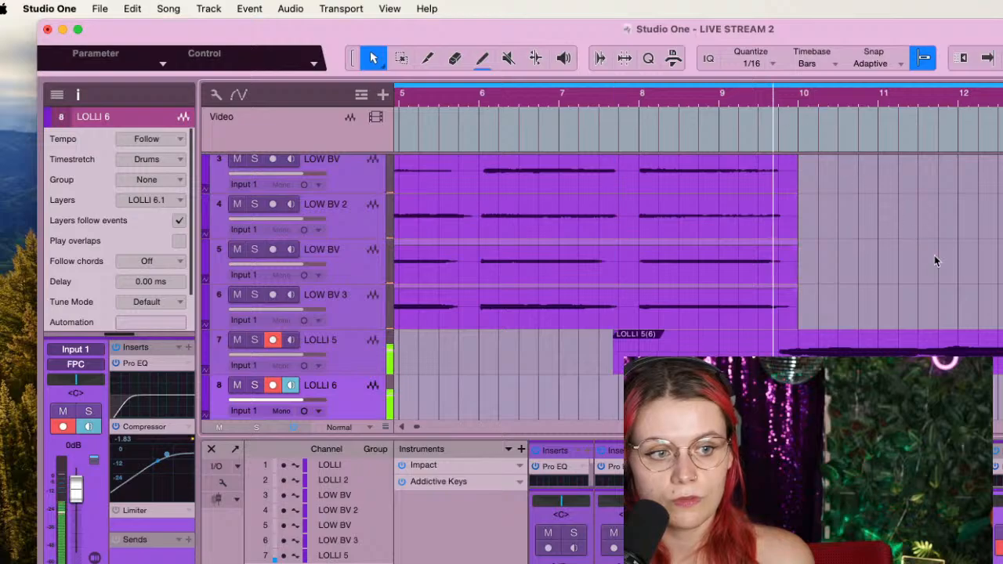
click(784, 365)
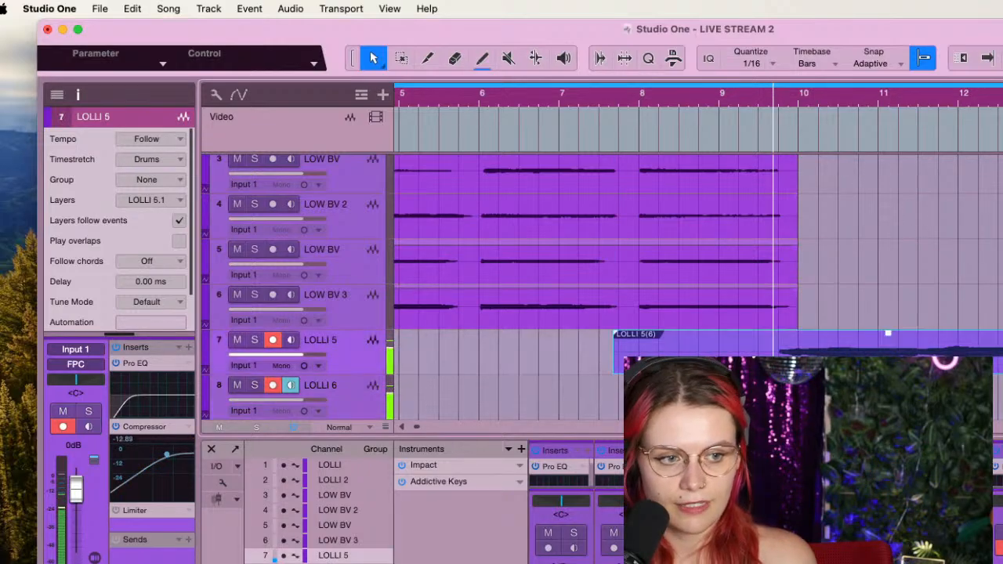
key(Delete)
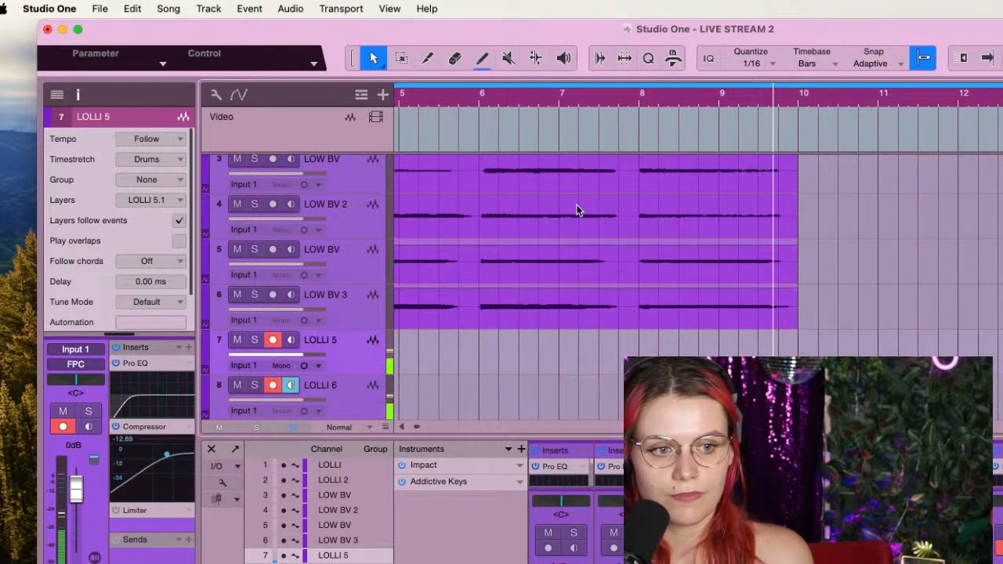
Disarm LOLLI 6 with its monitoring off, and record a new vocal take on LOLLI 5 from bar 8
click(291, 385)
click(273, 385)
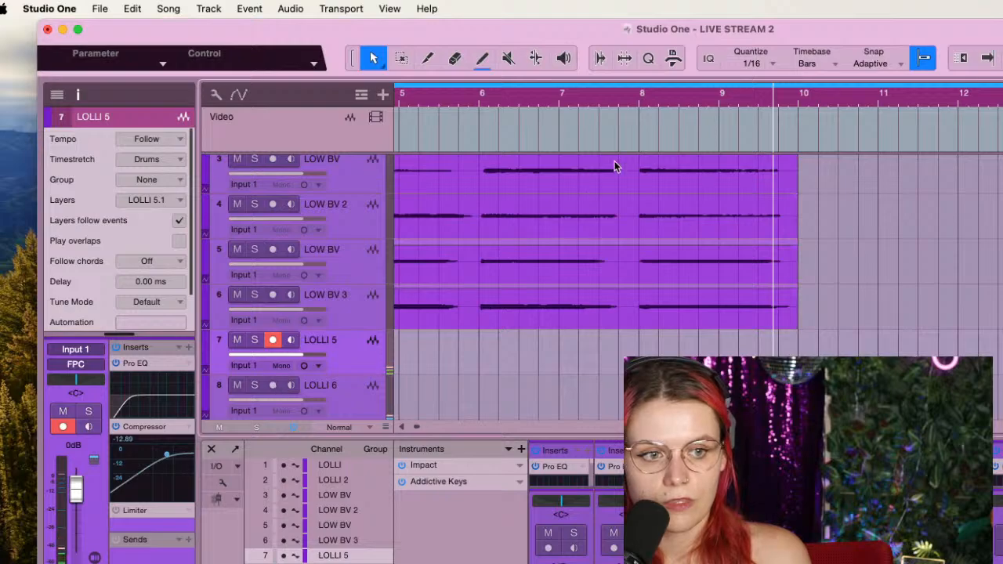
click(639, 95)
key(KP_Multiply)
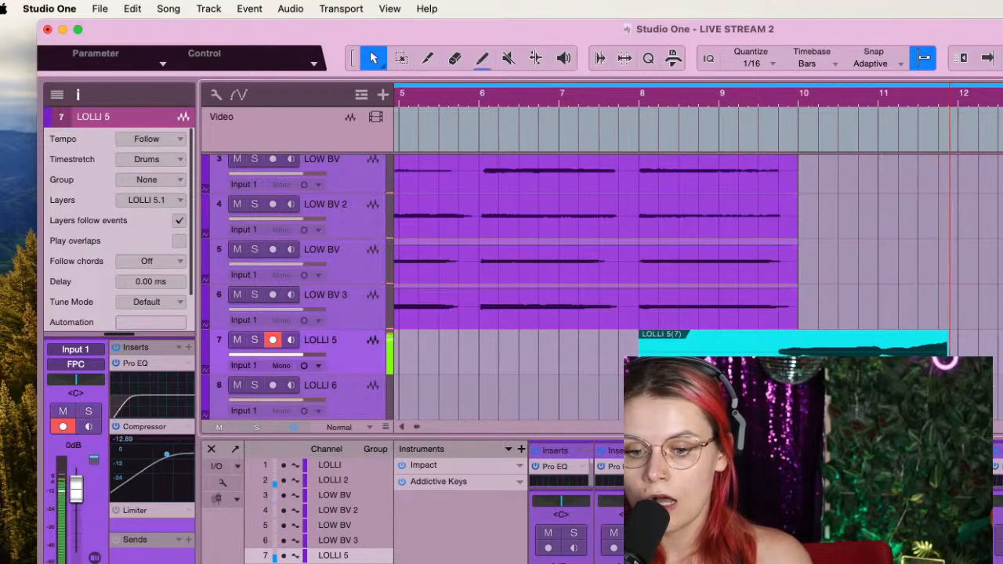
key(space)
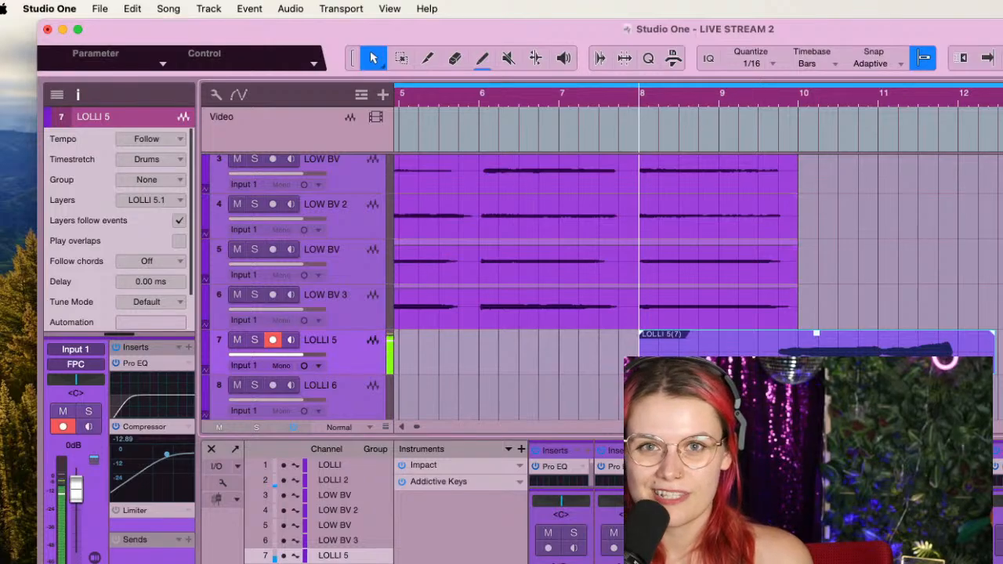
Disarm LOLLI 5, arm LOLLI 6 with monitoring on, and record a doubling take on it from bar 8
click(292, 340)
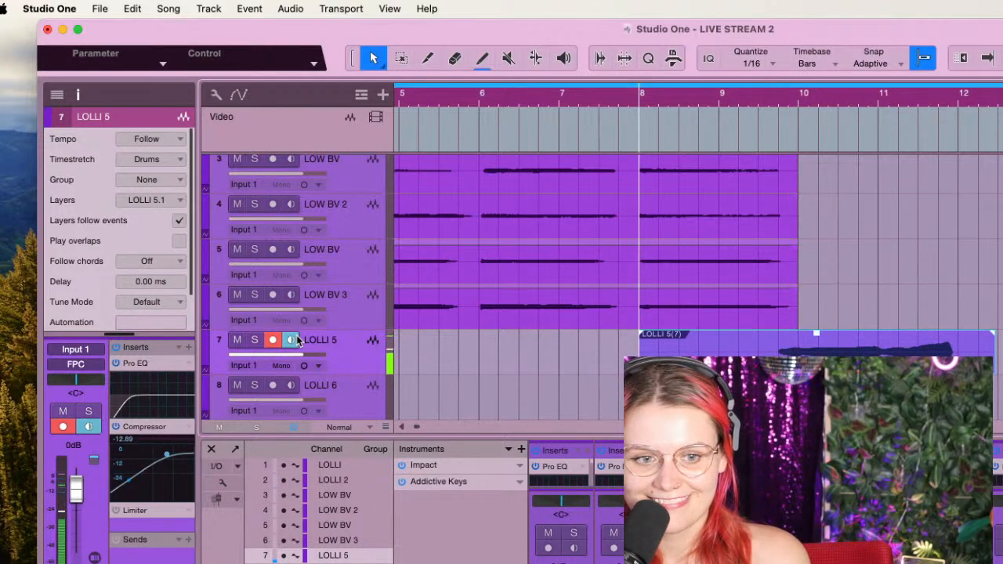
click(272, 384)
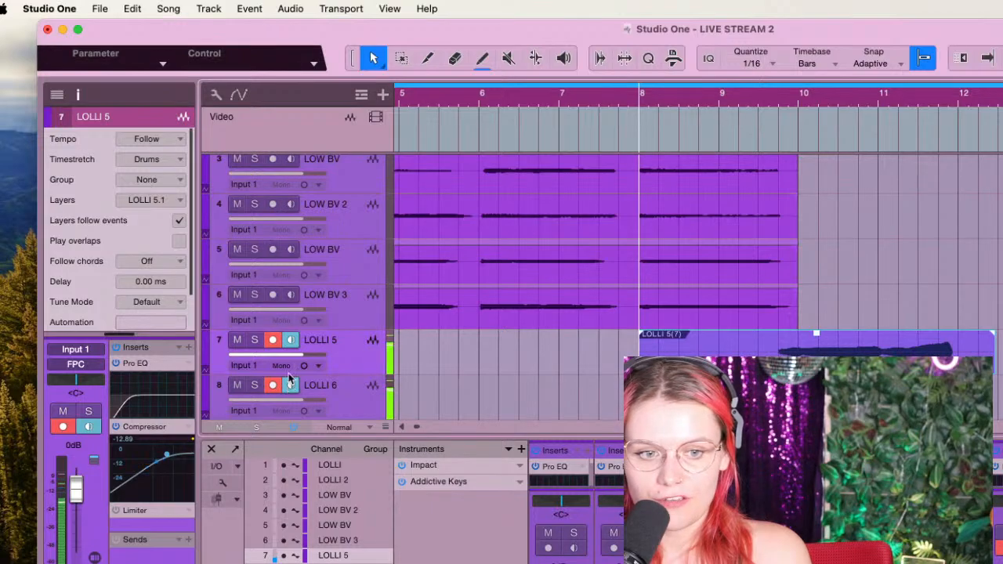
click(290, 383)
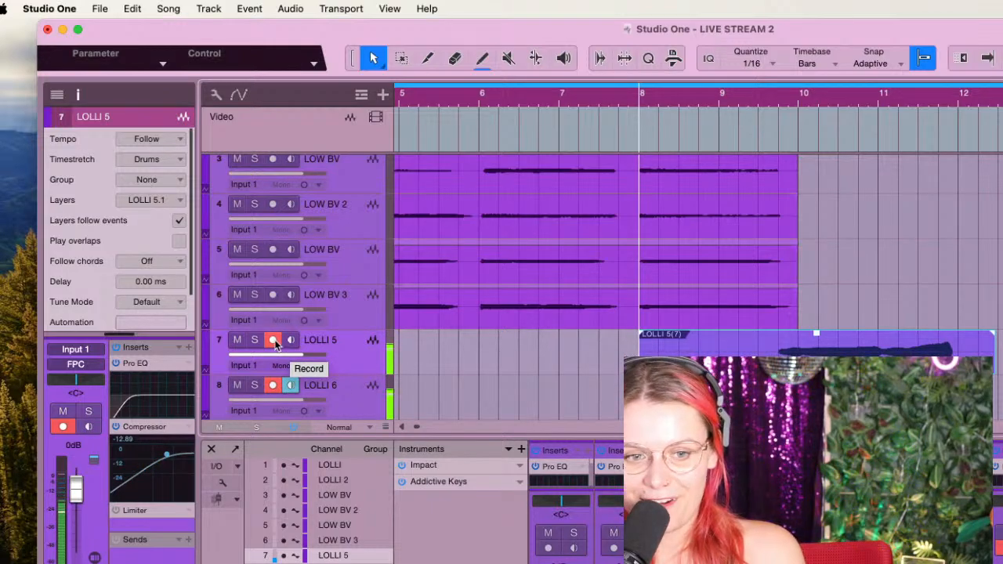
click(273, 339)
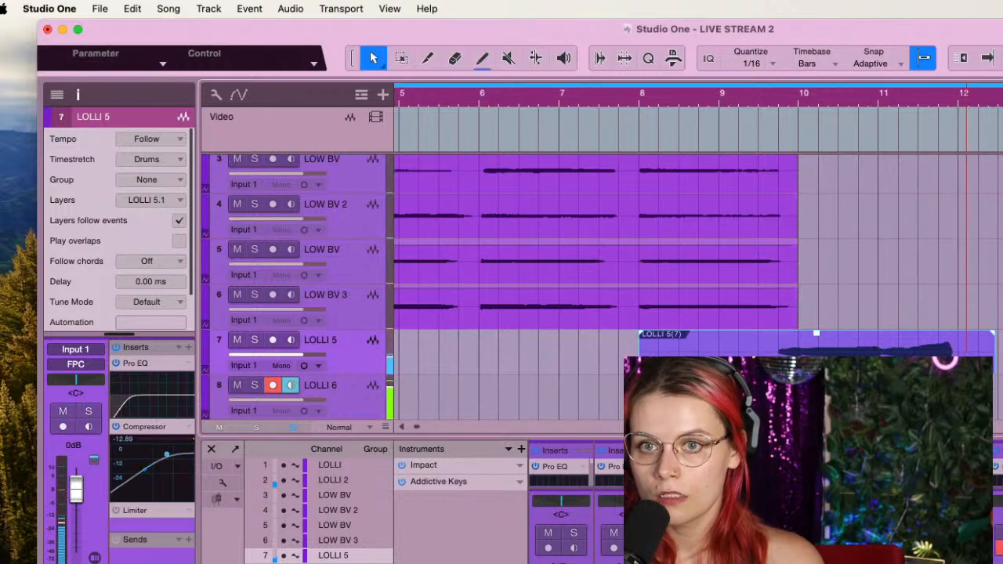
key(space)
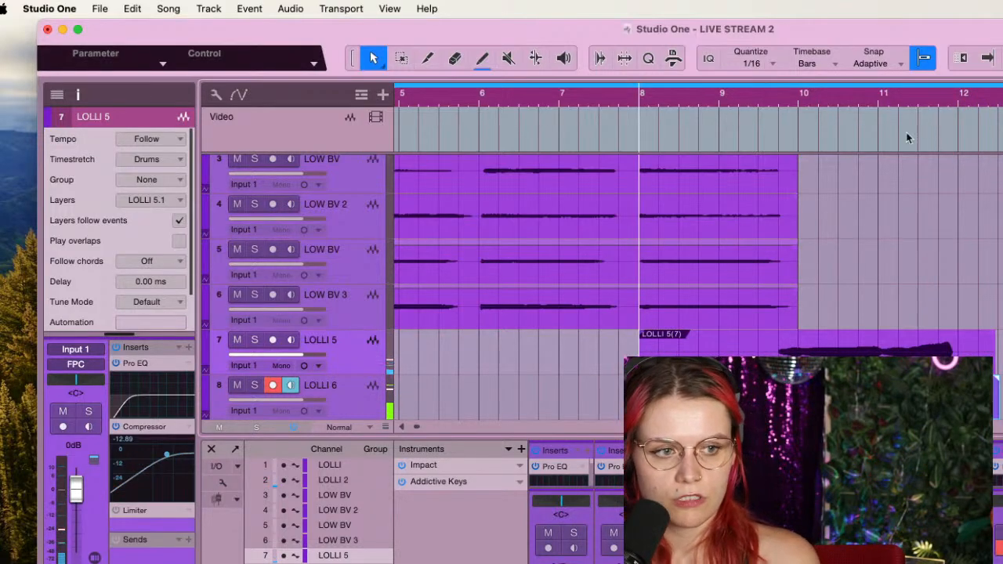
Play back the doubled takes from just before bar 11 and add another duplicate vocal track below LOLLI 5
click(873, 102)
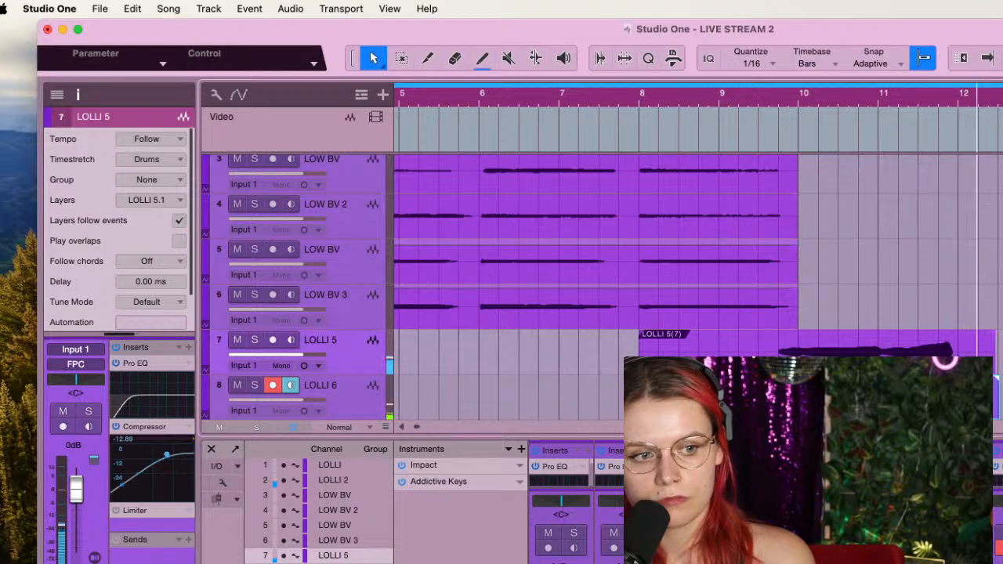
key(space)
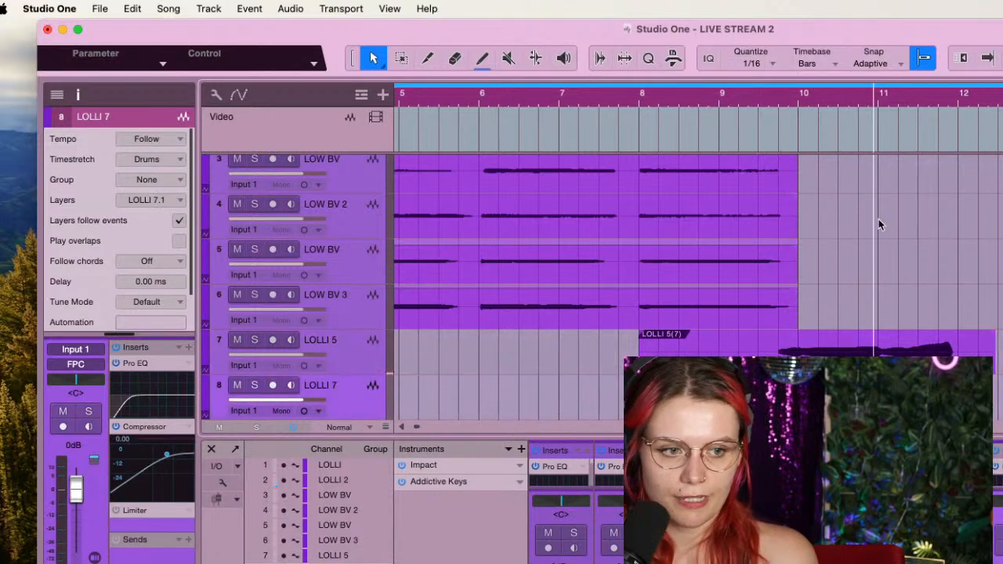
Arm LOLLI 7 and record a vocal take on it from just before bar 9
click(698, 98)
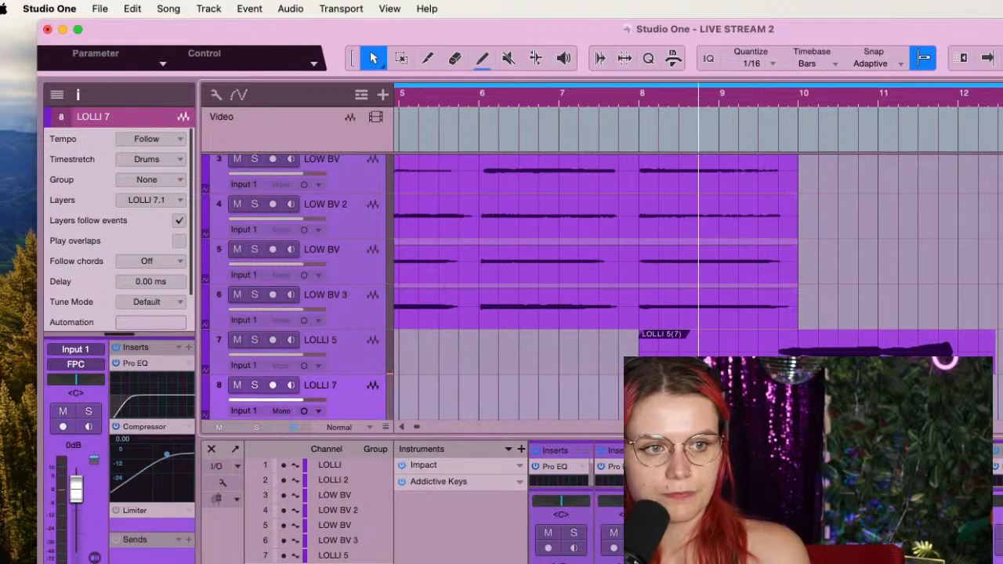
key(space)
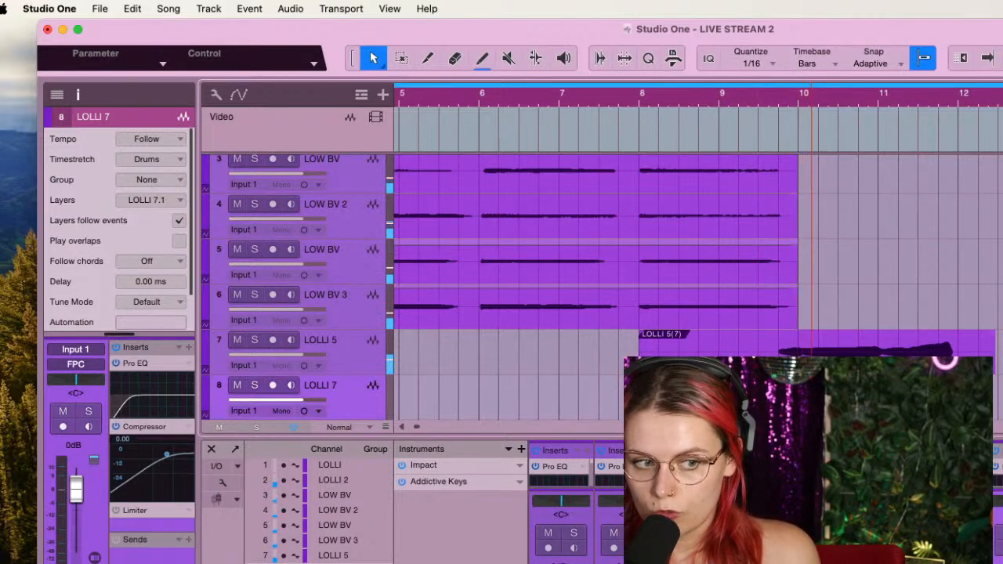
key(space)
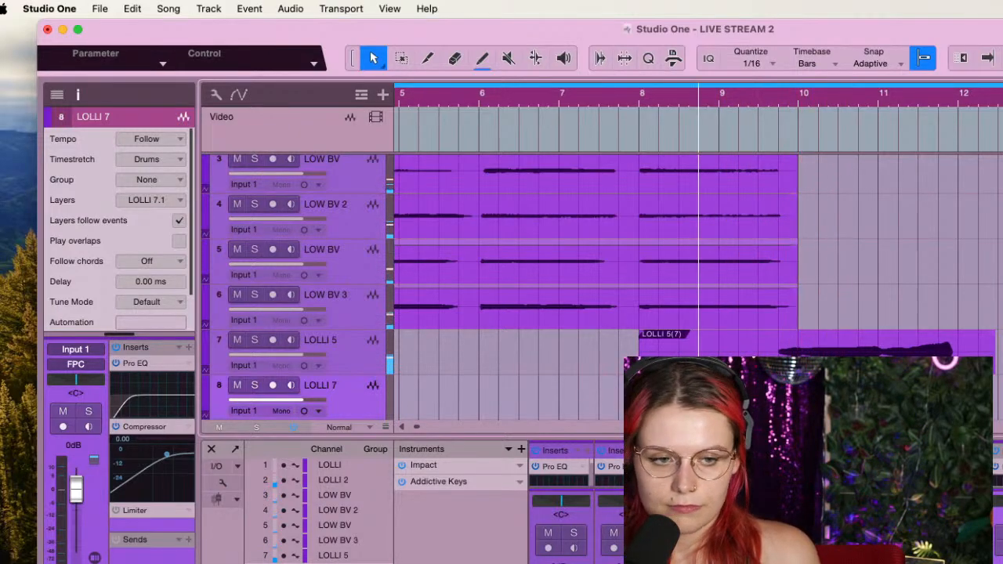
click(275, 387)
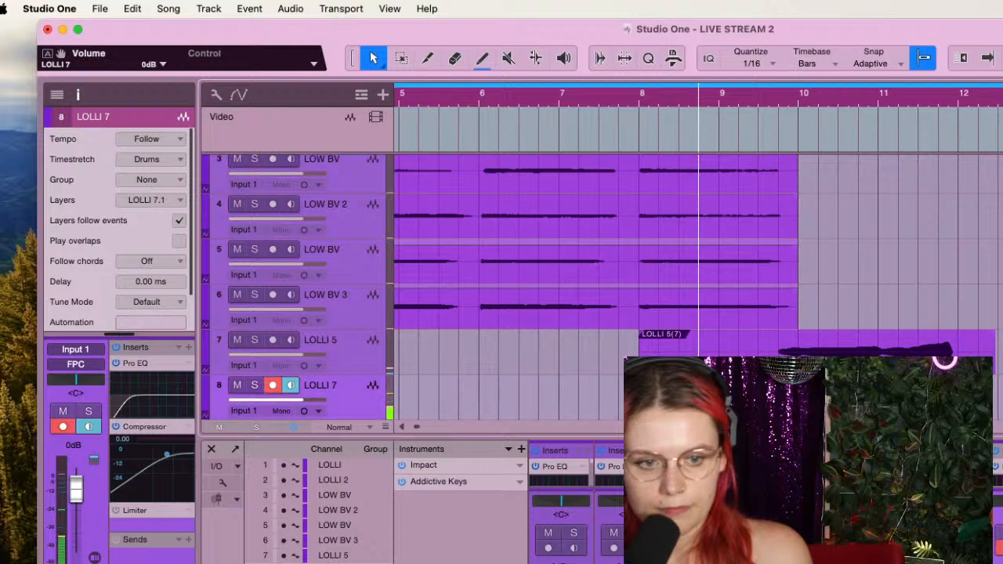
key(space)
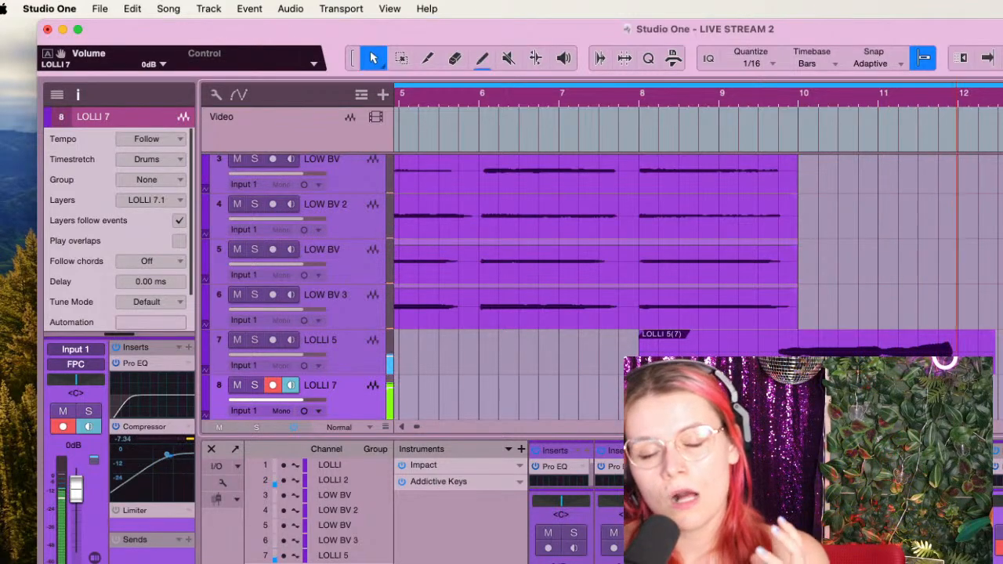
key(space)
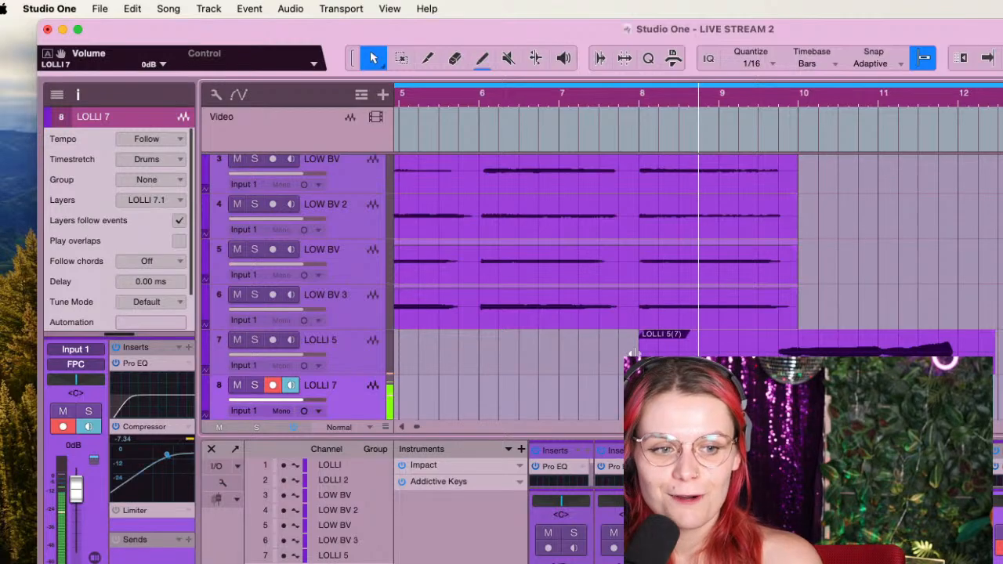
Trim the start of the LOLLI 5 take to just before bar 9
click(650, 355)
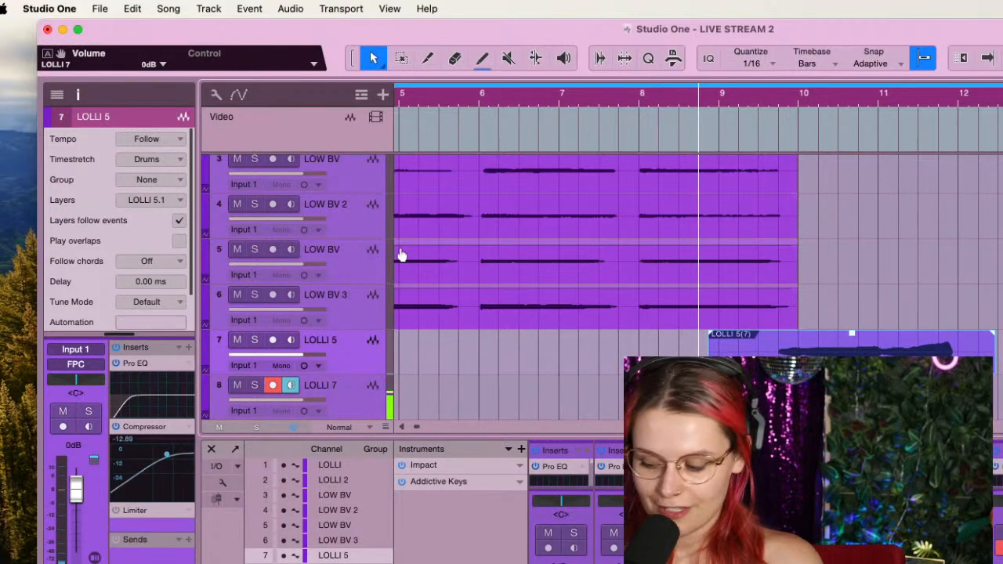
scroll(400, 255, up, 3)
scroll(400, 252, down, 2)
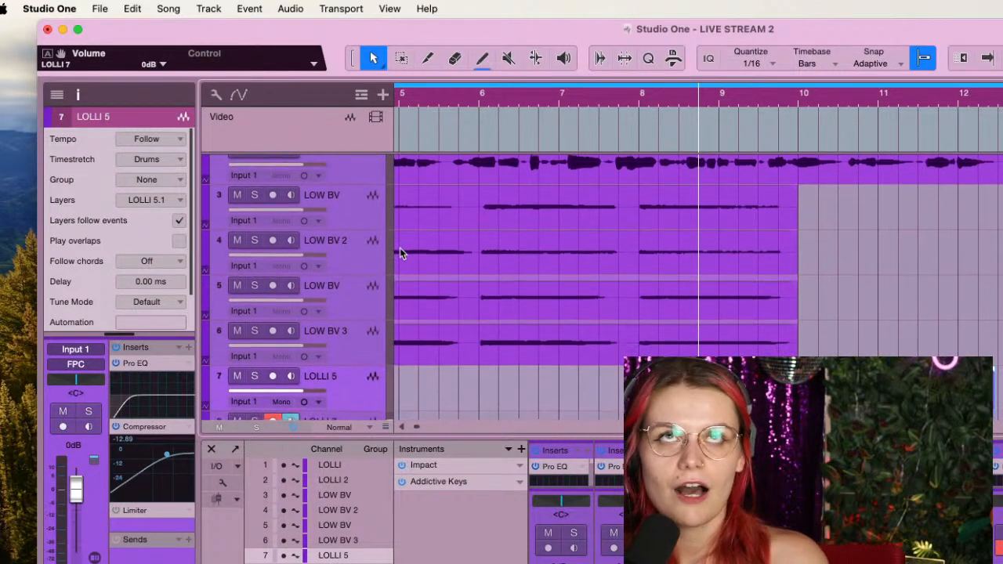
scroll(399, 253, down, 1)
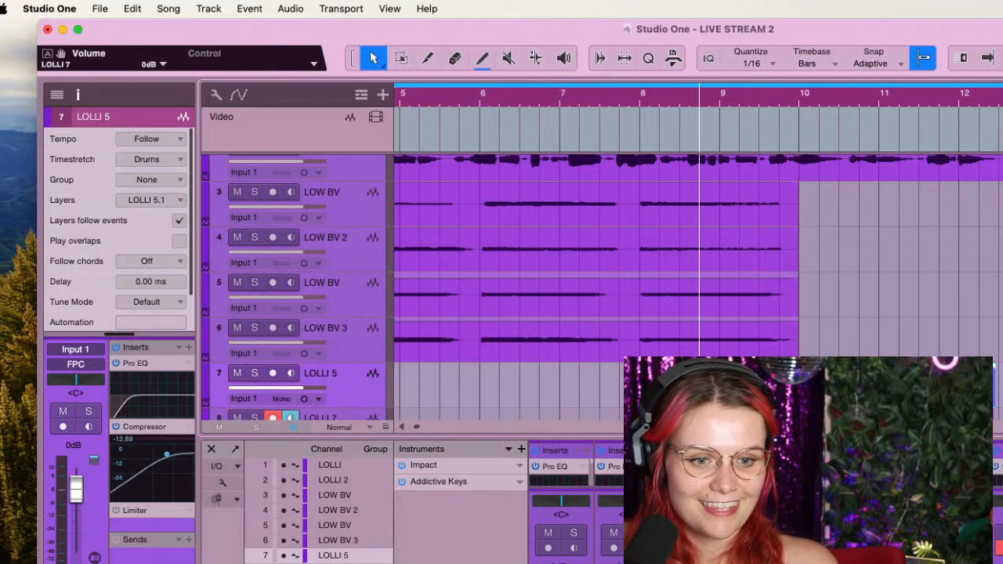
Disarm LOLLI 7 and turn off its monitoring
click(275, 418)
click(288, 418)
scroll(627, 228, down, 4)
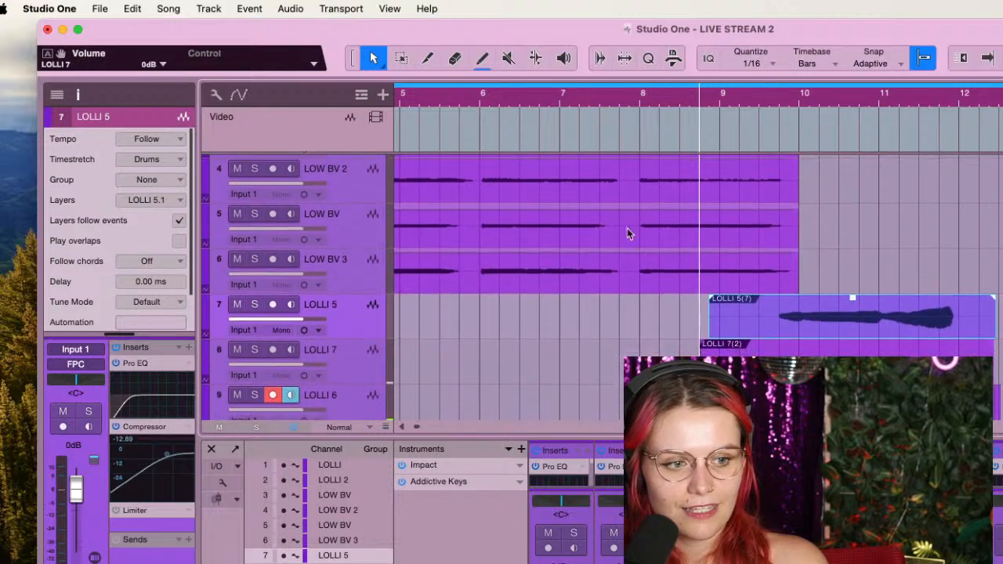
scroll(628, 228, up, 5)
scroll(449, 250, down, 3)
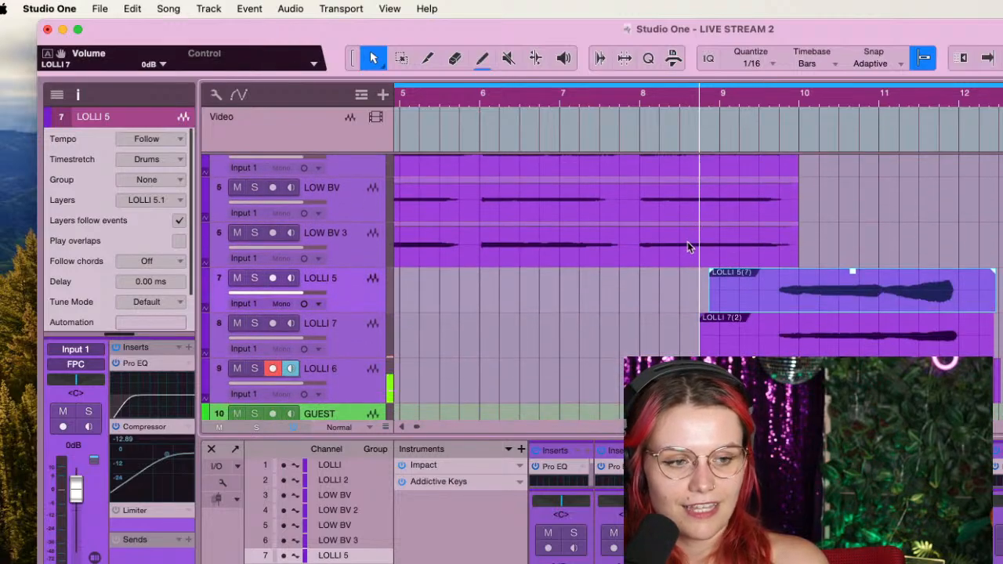
Play back the takes from between bars 11 and 12, and delete the take on LOLLI 6
click(936, 83)
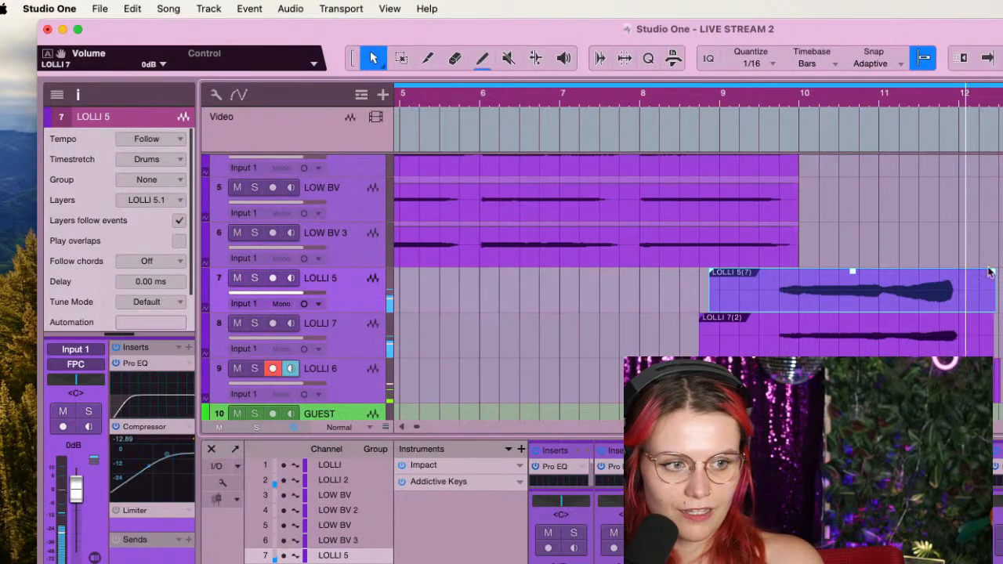
key(space)
click(969, 376)
key(Delete)
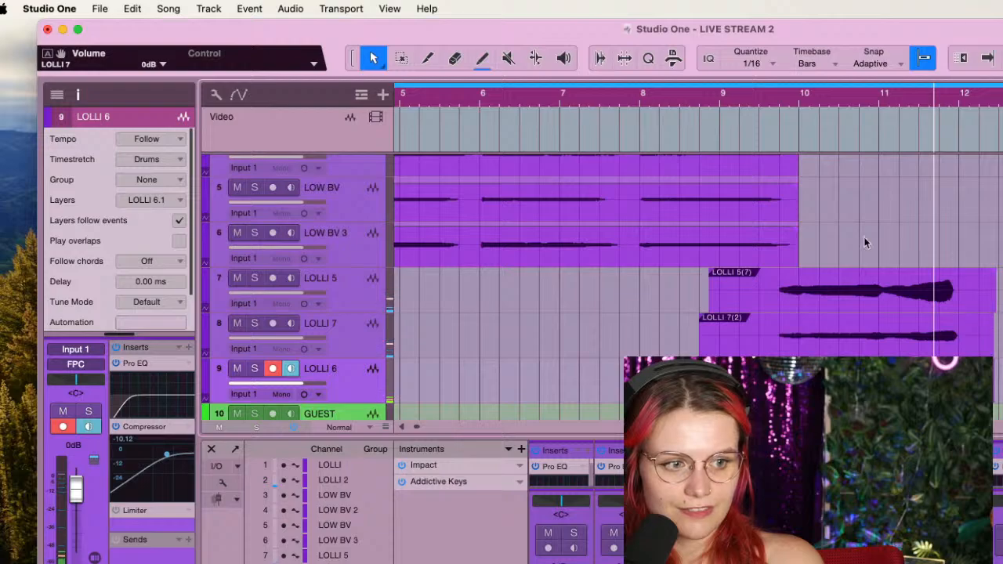
Split the LOLLI 5, LOLLI 7 and LOLLI 6 takes midway between bars 9 and 10 and delete the silent starts
key(3)
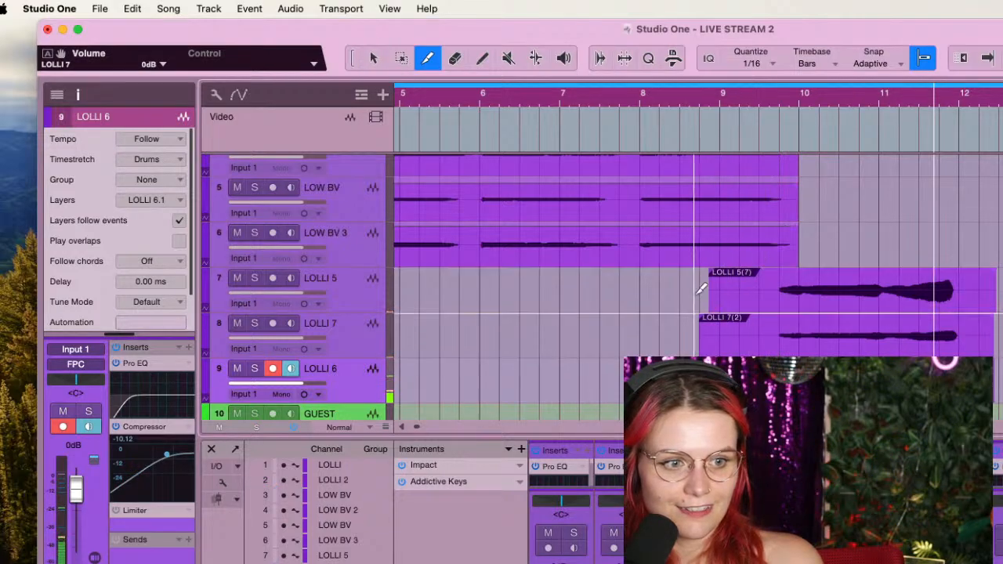
drag(681, 286, 769, 323)
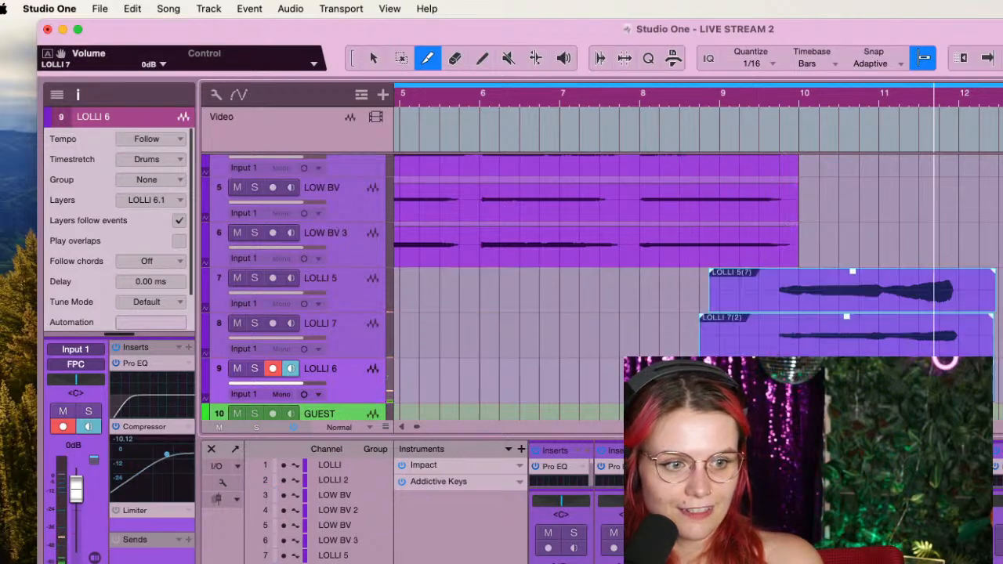
click(770, 309)
drag(665, 282, 756, 378)
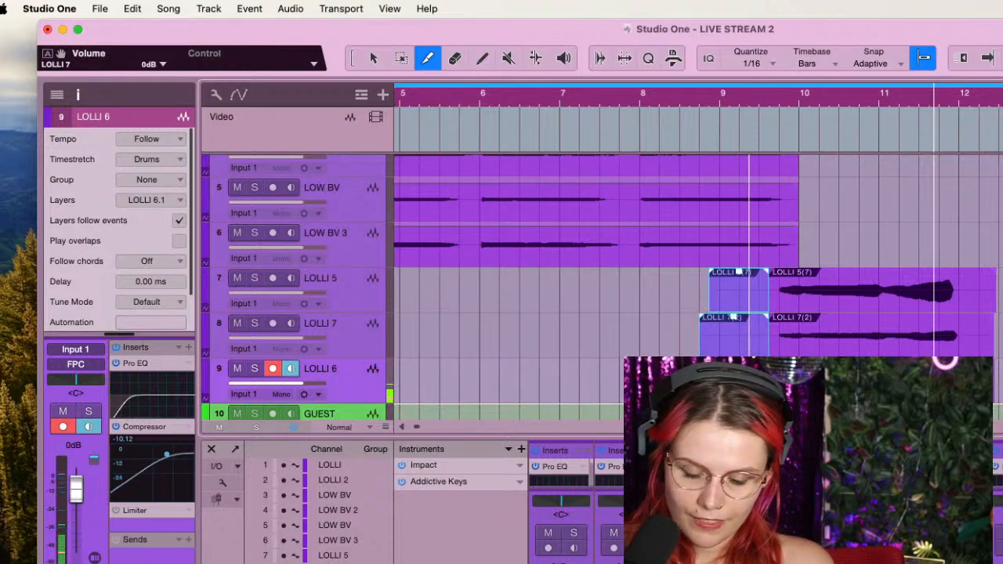
key(Delete)
Split the same three LOLLI takes just after bar 12 and delete the leftover ends
drag(992, 229, 970, 368)
click(971, 355)
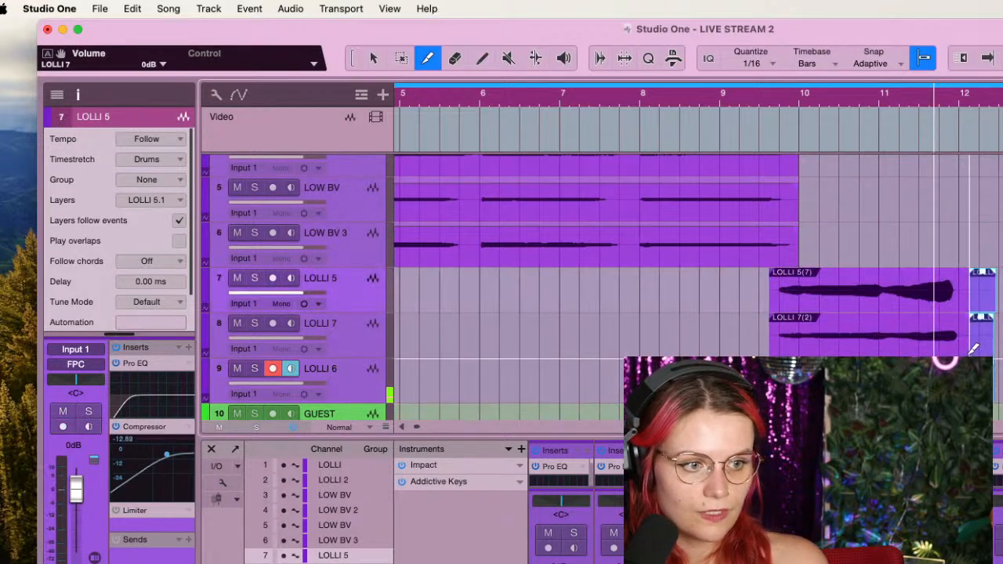
key(Delete)
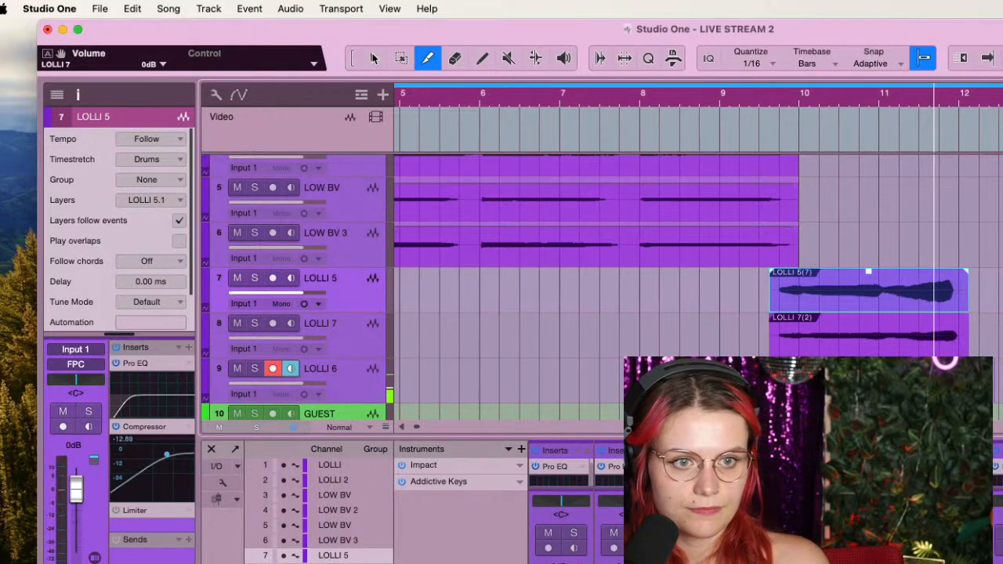
Play the trimmed takes from midway between bars 9 and 10, and slightly lower the LOLLI 5 take's gain
click(373, 58)
click(773, 99)
key(space)
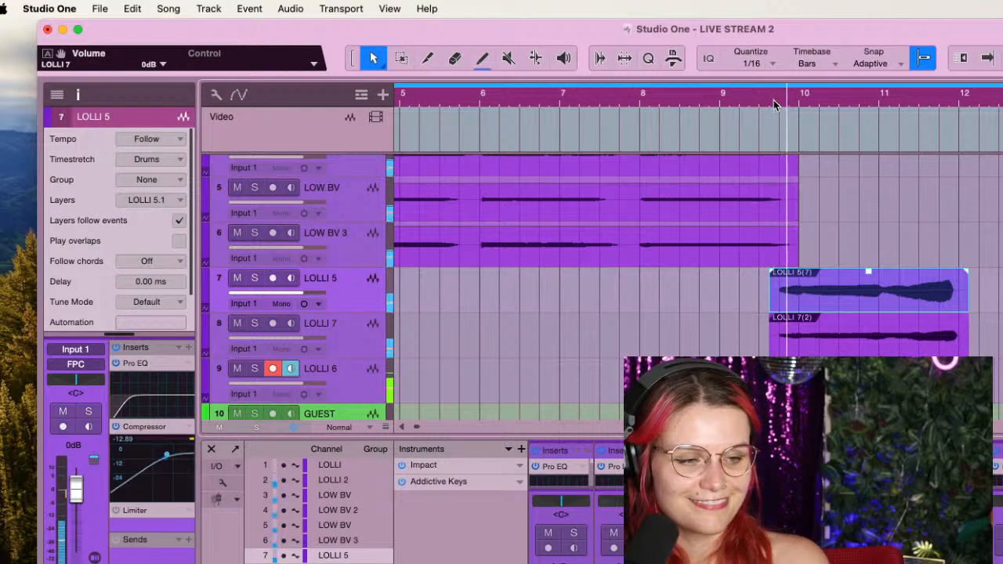
drag(869, 272, 871, 281)
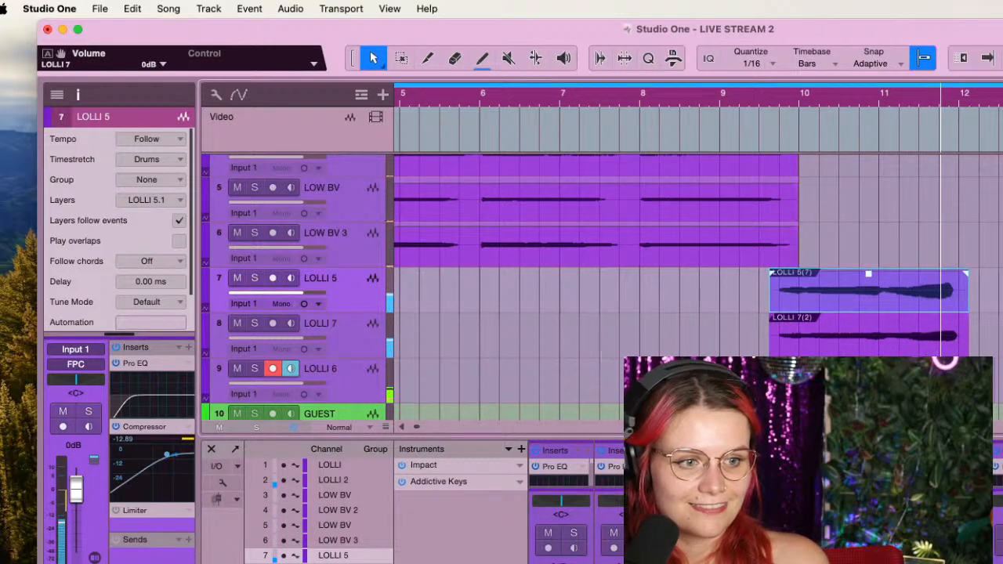
key(space)
Audition the LOLLI 7 take on its own with the Listen tool and remove the LOLLI 7 track
scroll(930, 209, down, 1)
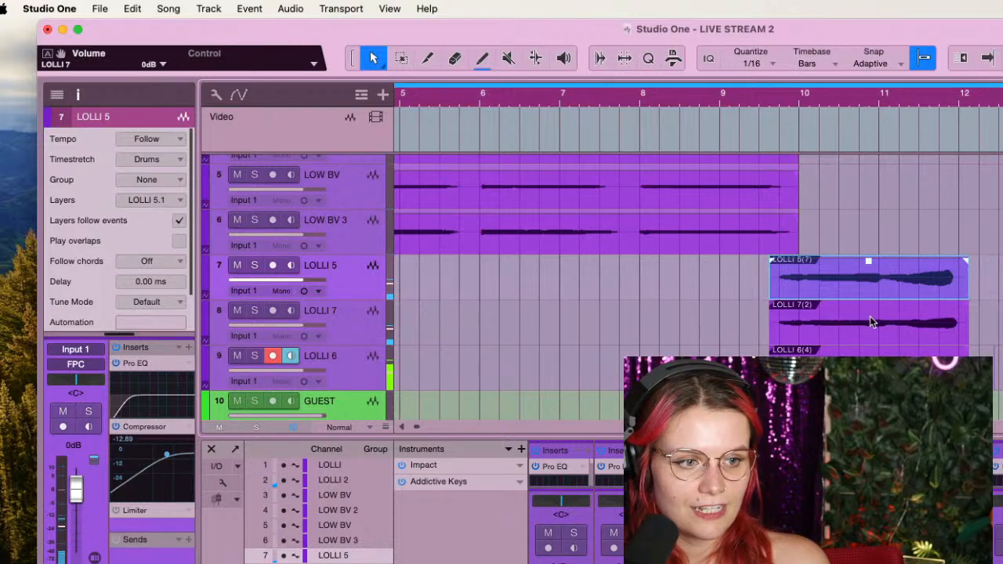
click(876, 326)
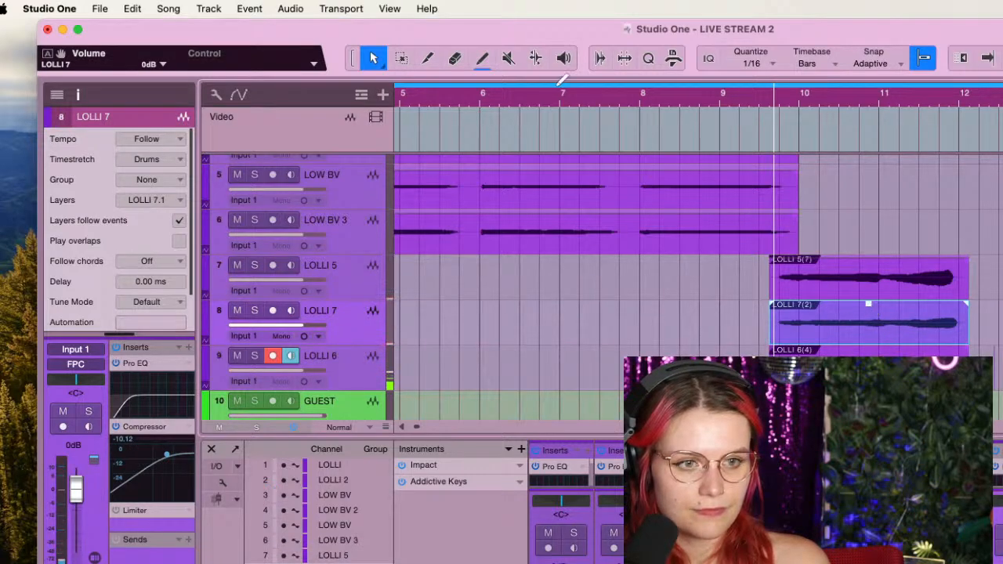
click(564, 58)
click(922, 332)
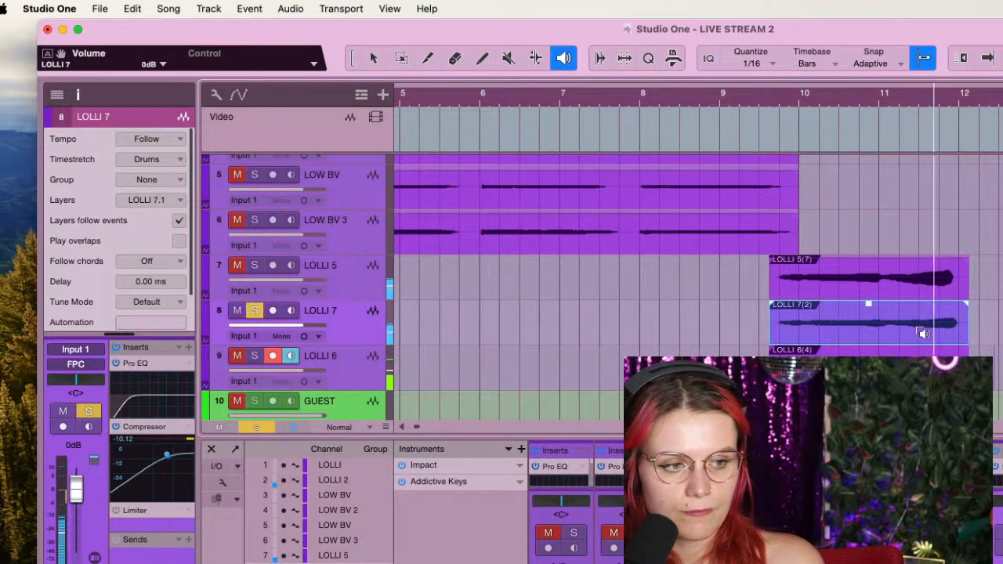
right_click(350, 327)
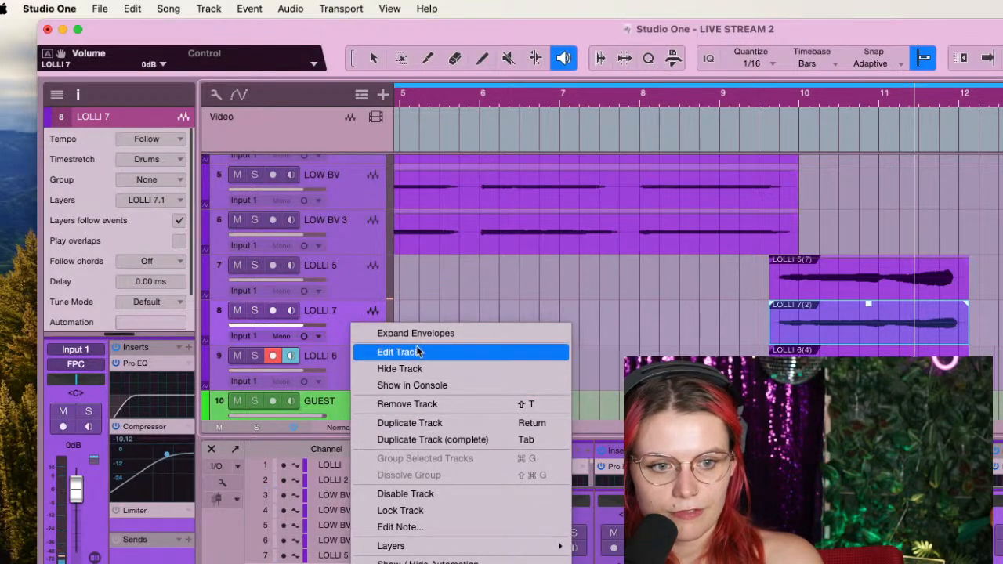
click(417, 403)
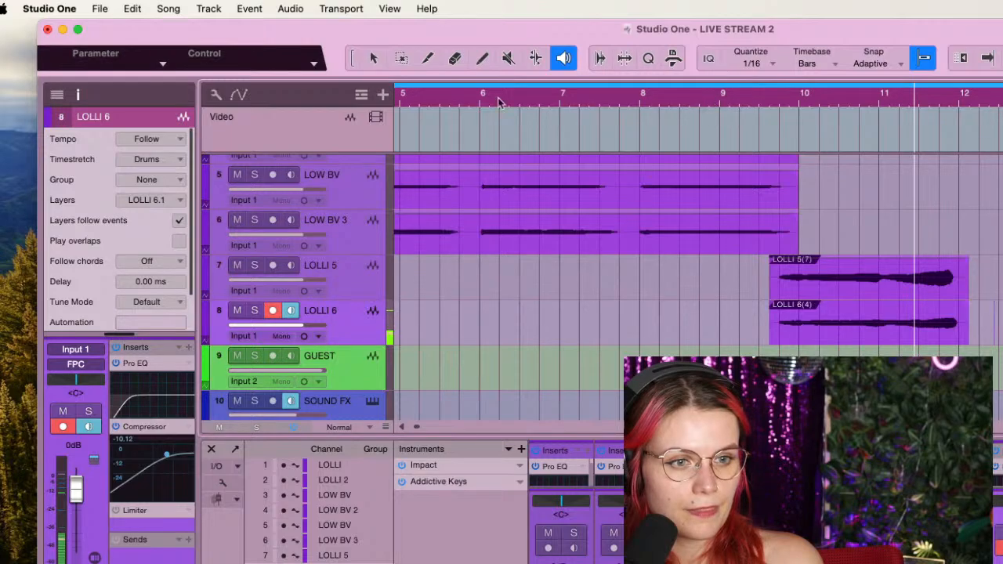
Play back the remaining LOLLI 5 and LOLLI 6 takes together from just before bar 10
click(372, 66)
click(784, 94)
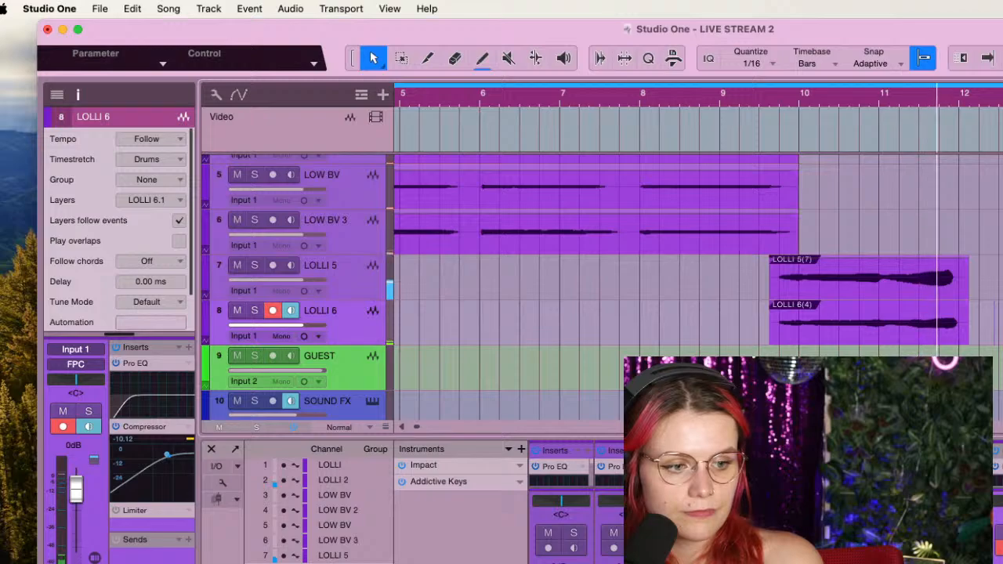
key(space)
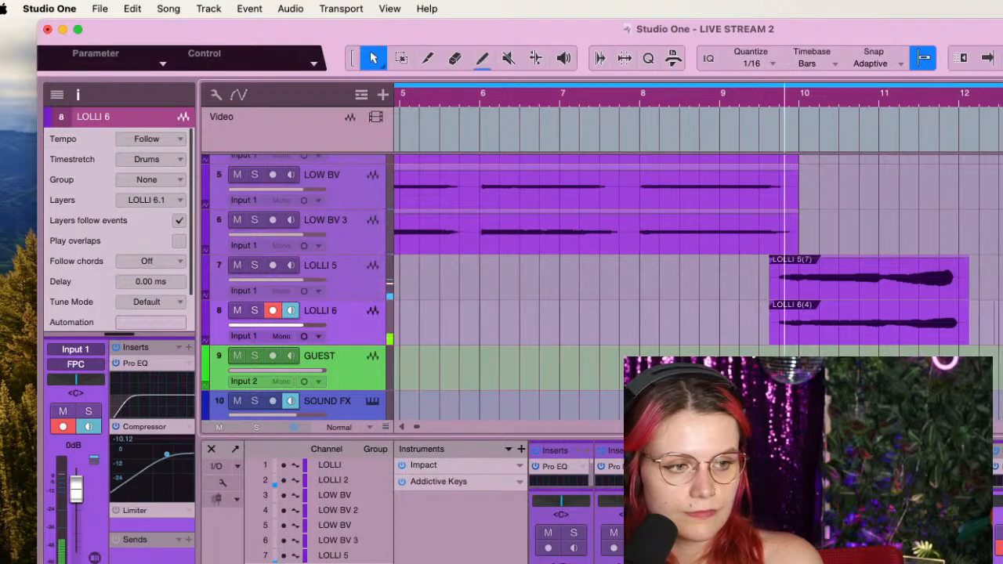
click(921, 310)
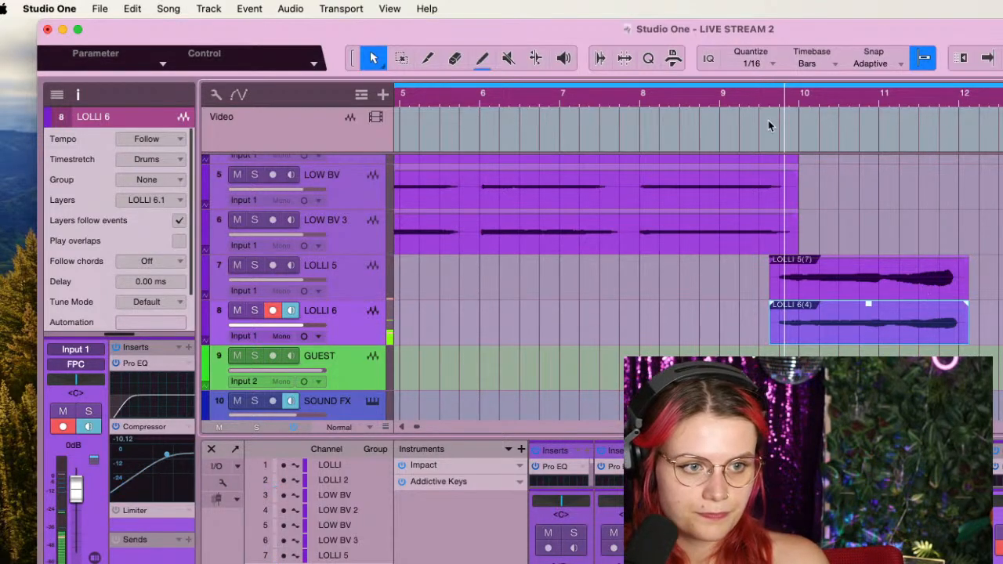
key(space)
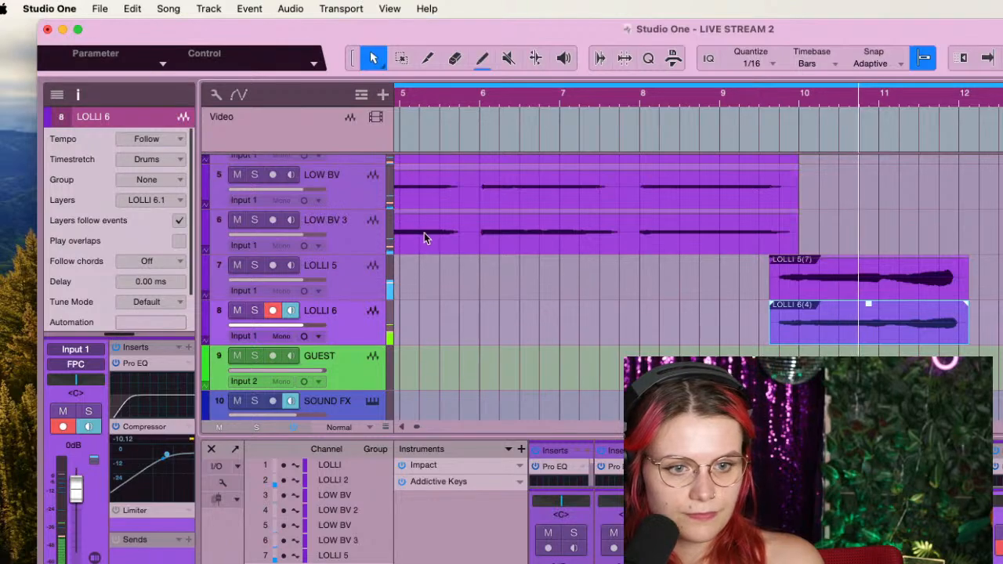
scroll(426, 233, down, 3)
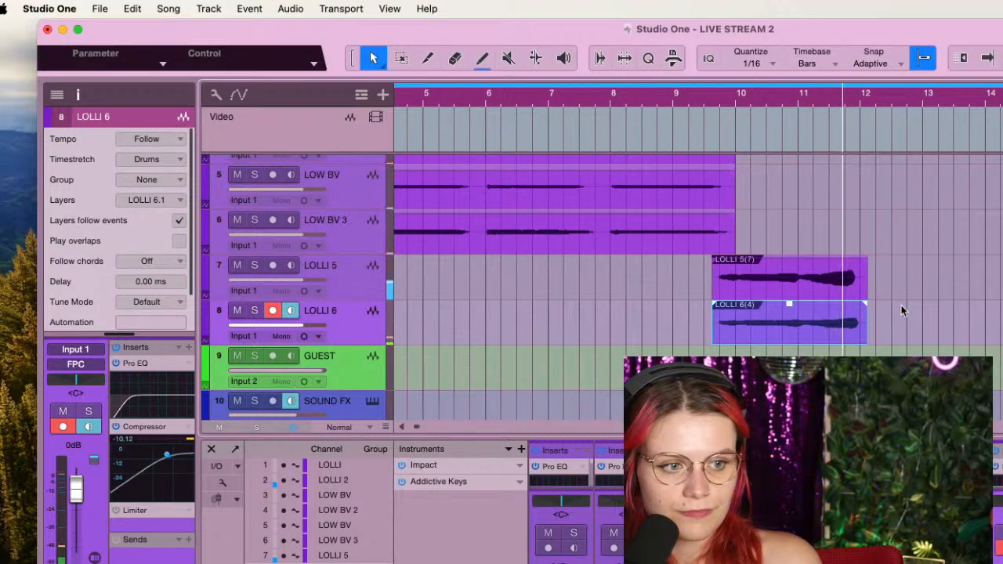
scroll(902, 305, up, 1)
scroll(900, 305, up, 3)
scroll(764, 98, up, 3)
key(space)
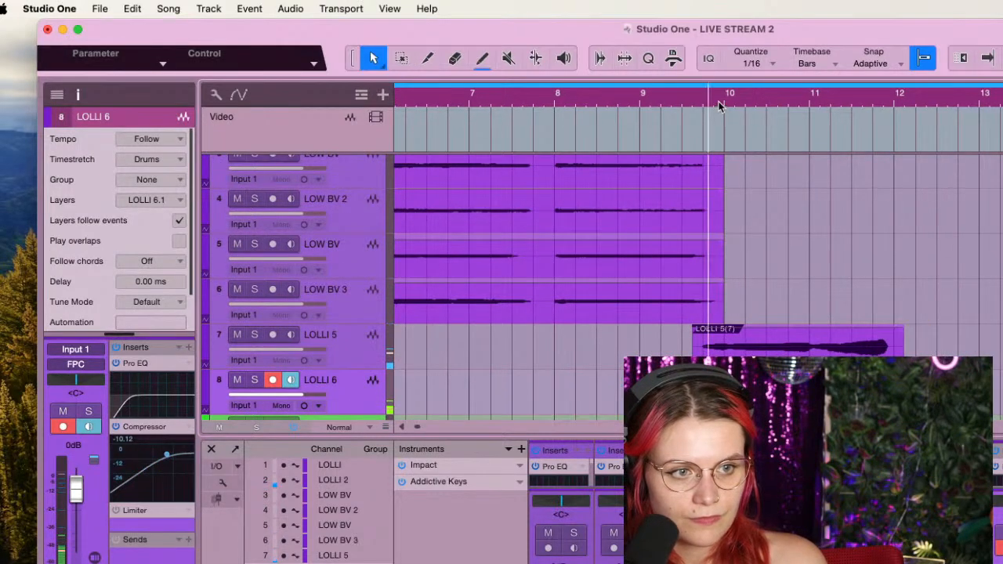
Place the playhead just before bar 10, and disarm LOLLI 6 and turn off its monitoring
click(720, 100)
click(273, 380)
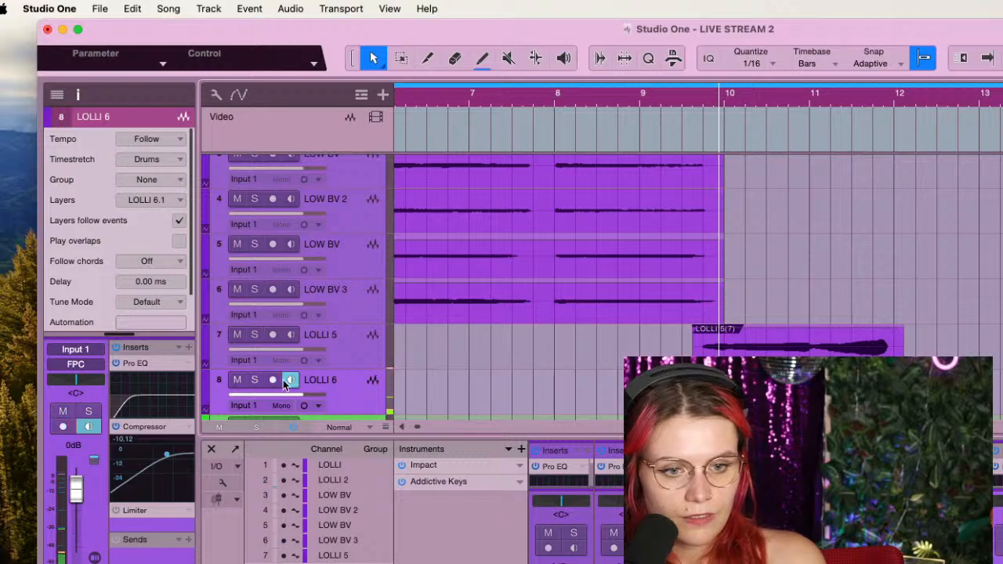
click(291, 380)
click(272, 244)
click(291, 243)
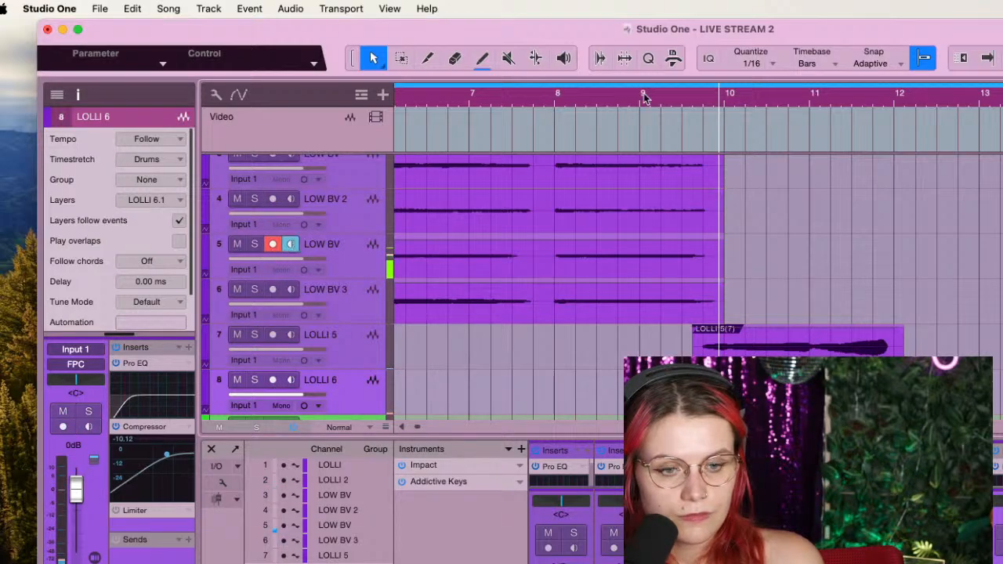
key(space)
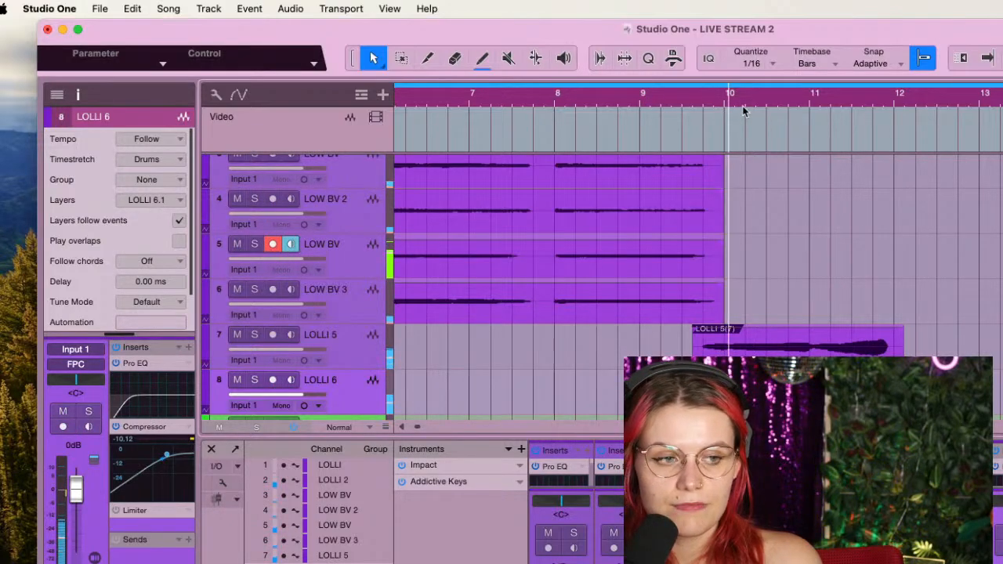
key(space)
click(273, 246)
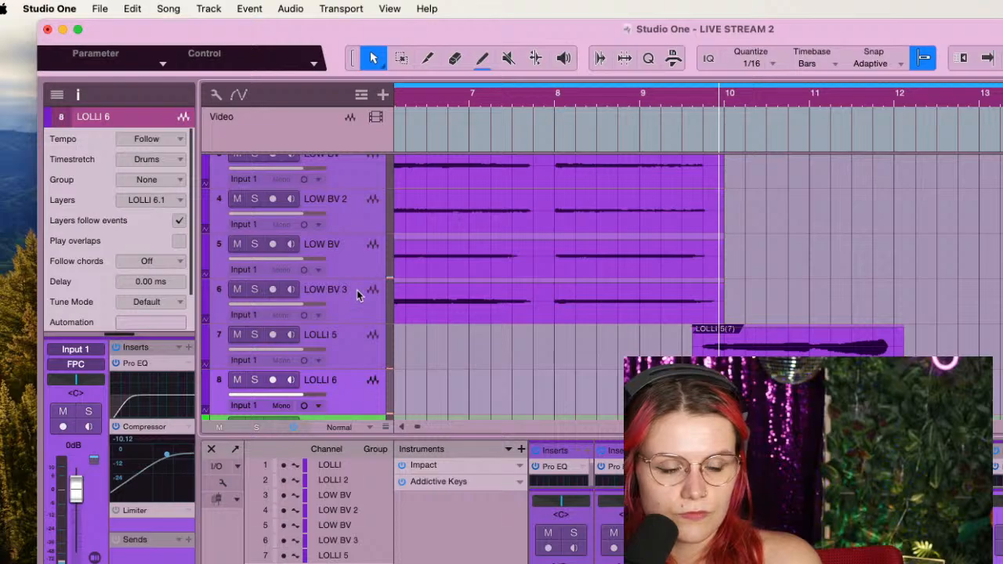
Duplicate the LOLLI 2 track without its take, and arm the duplicate with monitoring on
scroll(356, 304, up, 3)
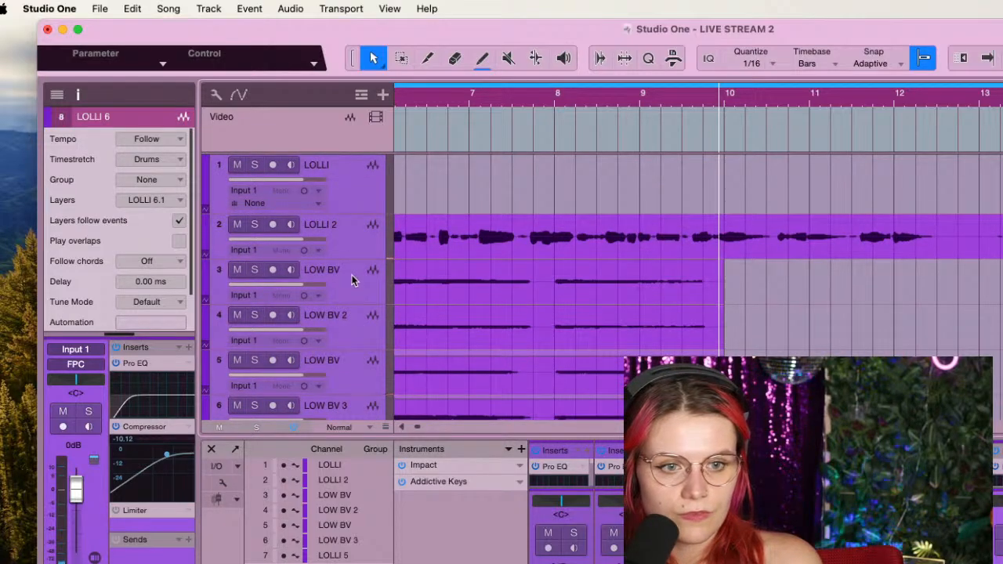
click(349, 247)
key(super+d)
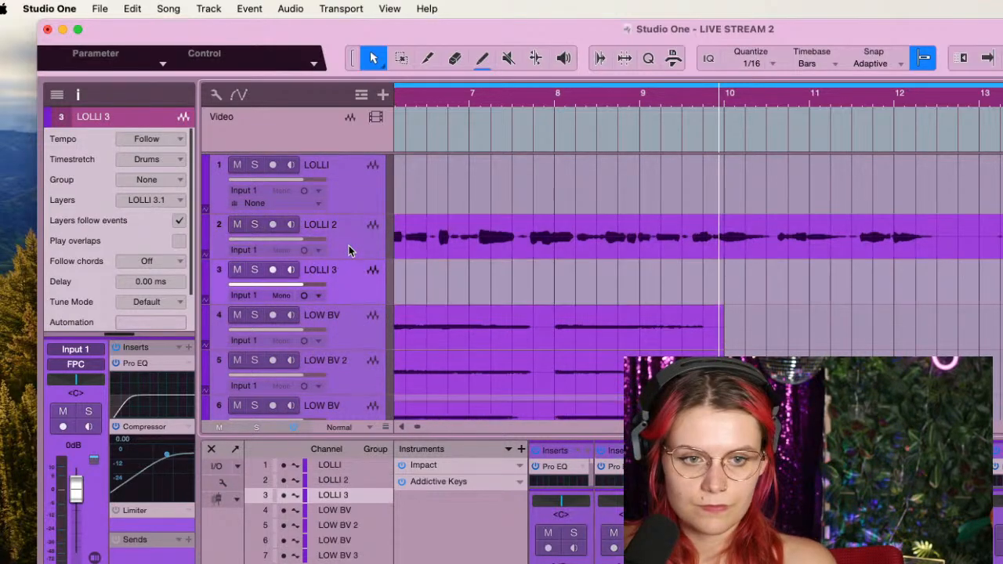
click(273, 270)
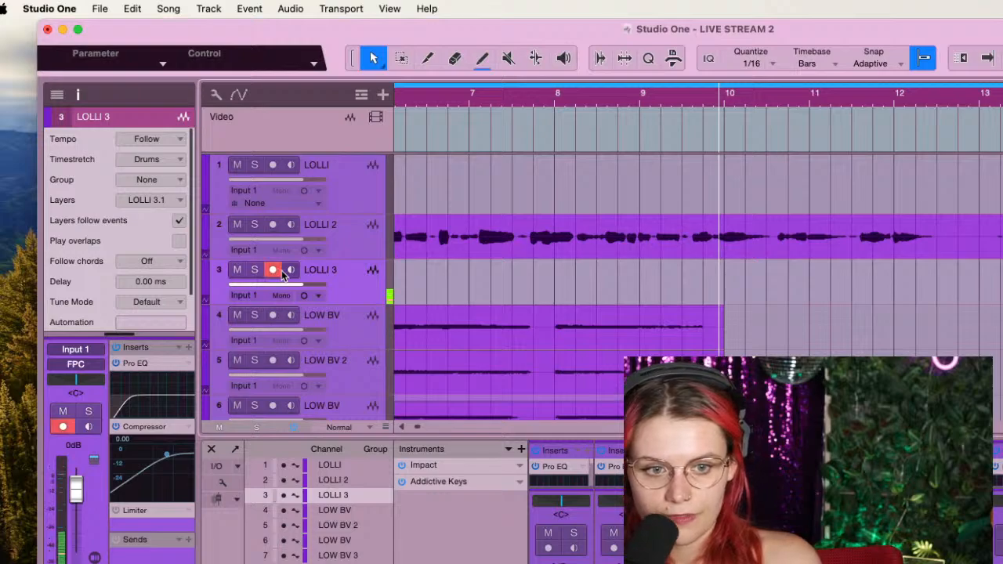
click(291, 270)
Rename the duplicated track HARMONY
double_click(321, 272)
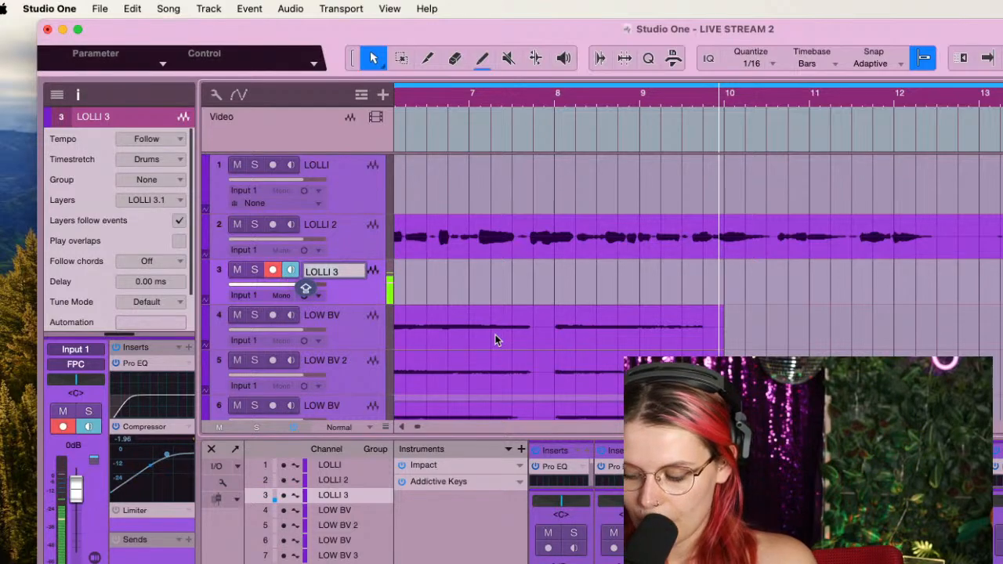
text(HARMON)
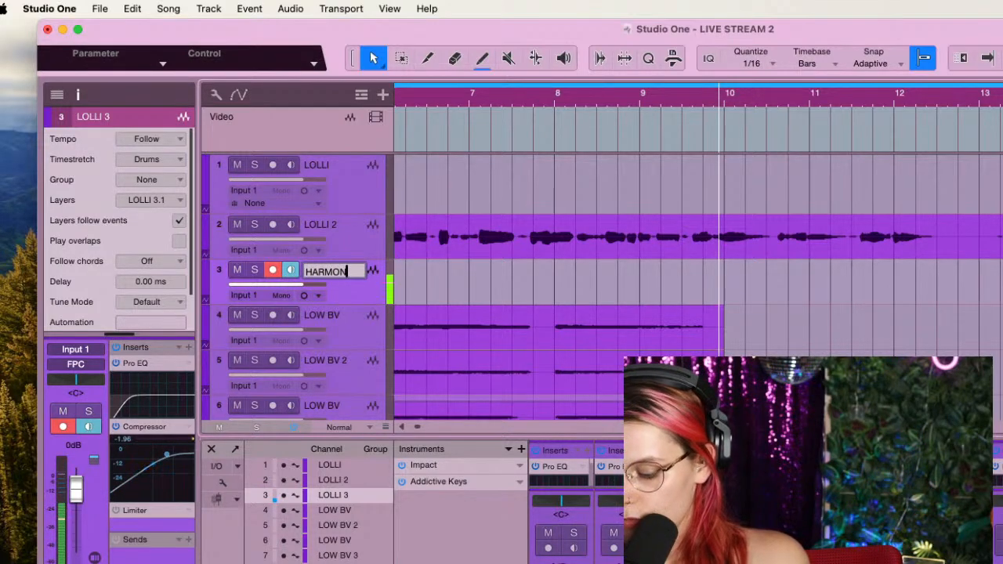
text(Y)
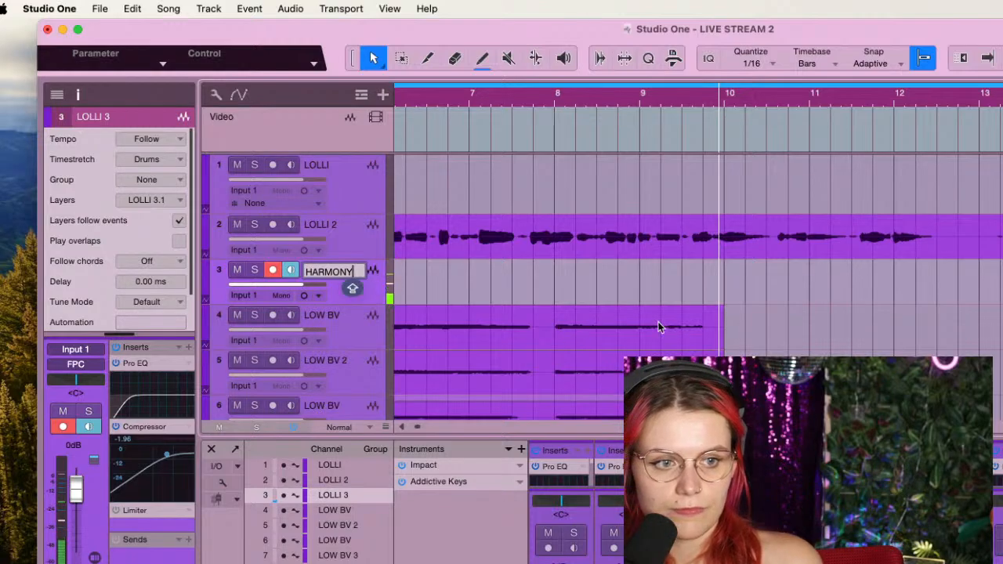
key(Return)
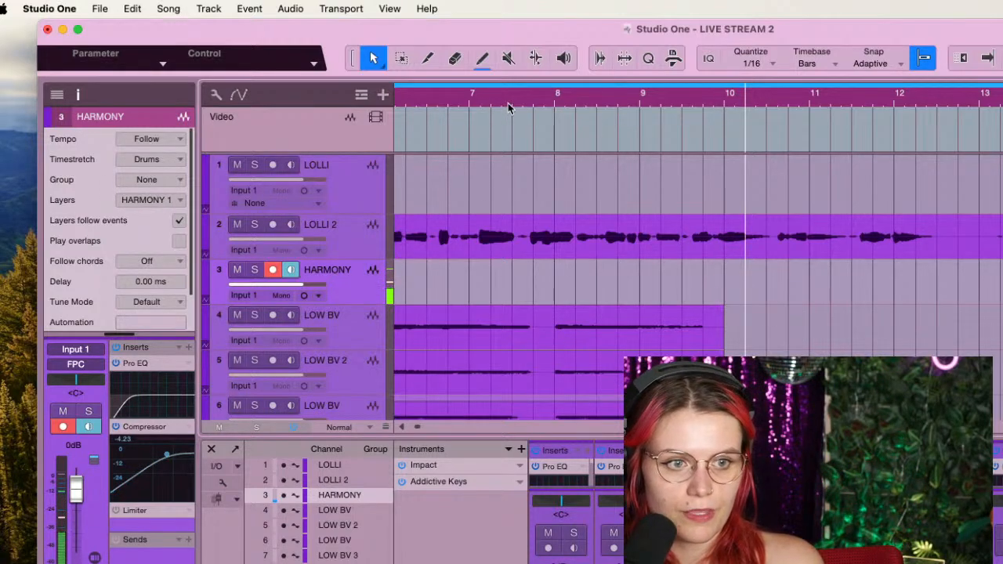
Record a trial take on HARMONY from just before bar 8 and delete it
click(539, 102)
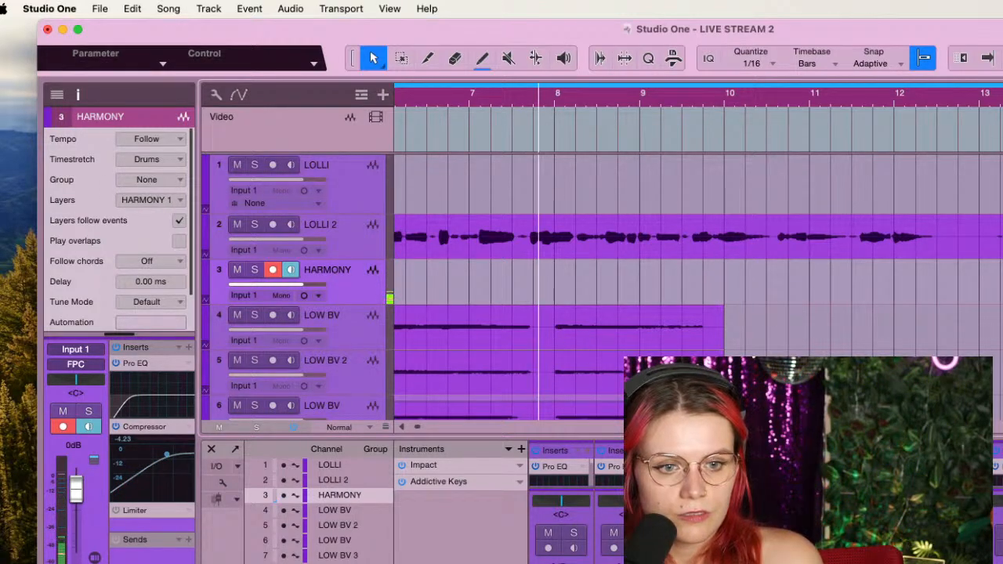
key(KP_Multiply)
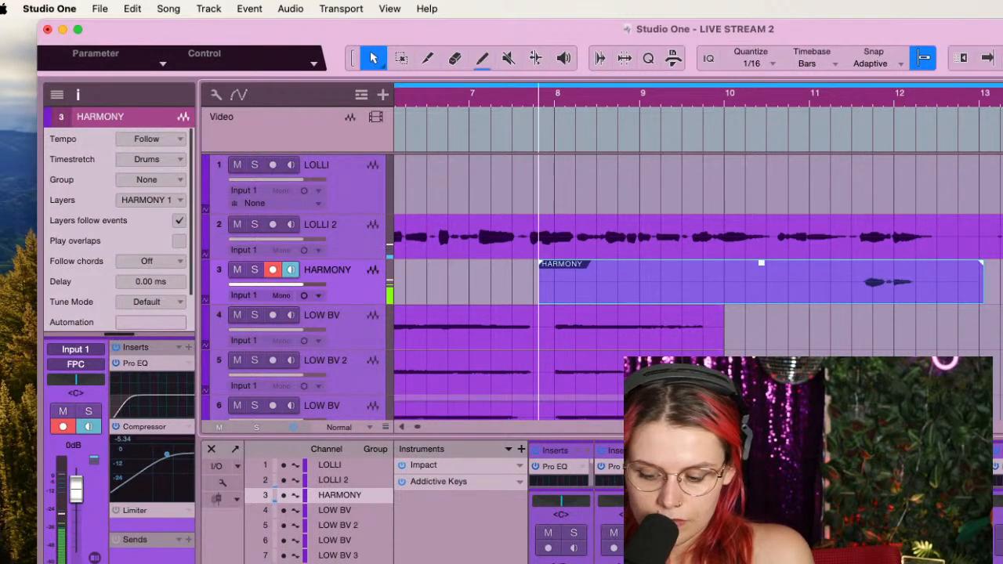
key(Delete)
Record a harmony take on HARMONY from bar 10, and duplicate the HARMONY track without its take
click(730, 102)
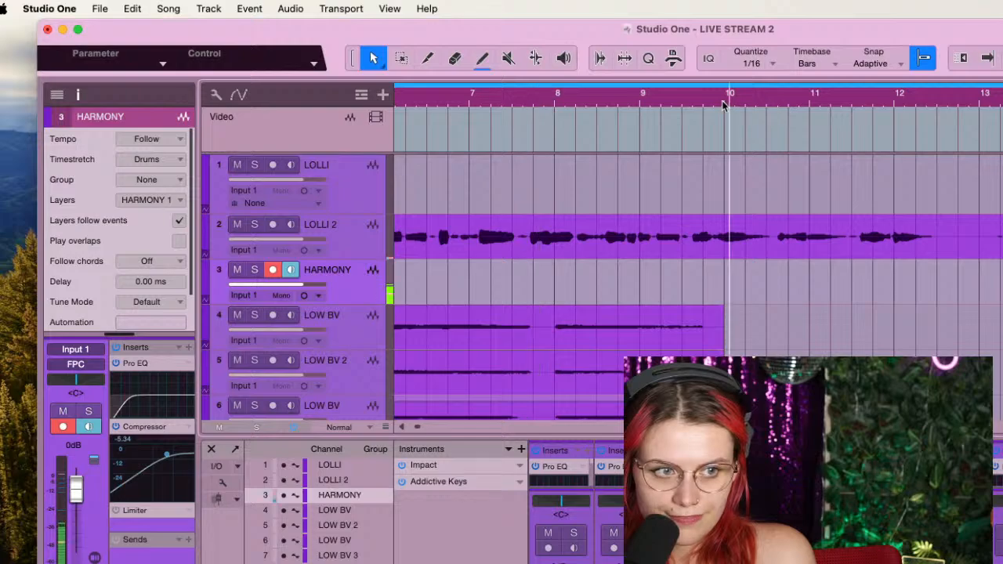
key(KP_Multiply)
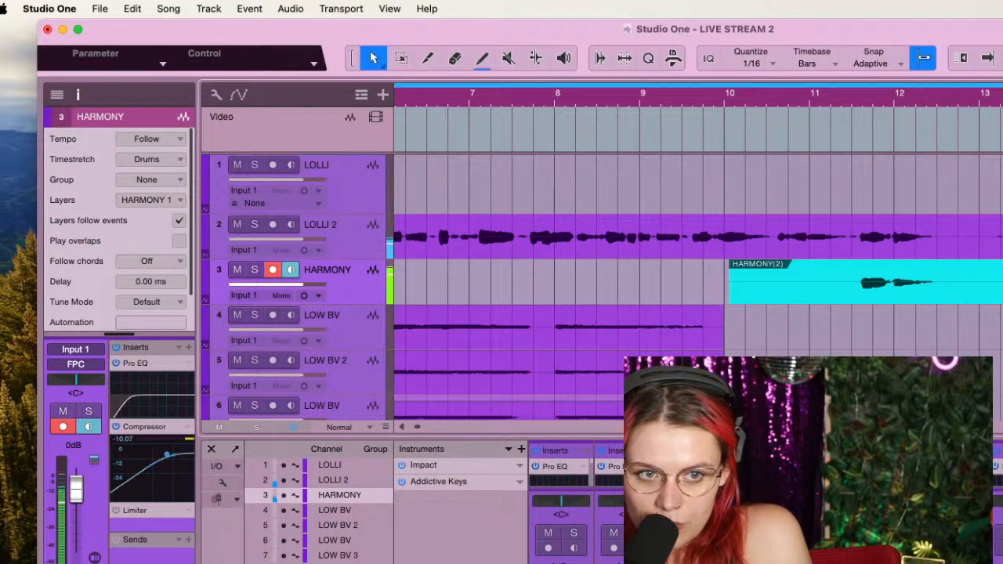
key(space)
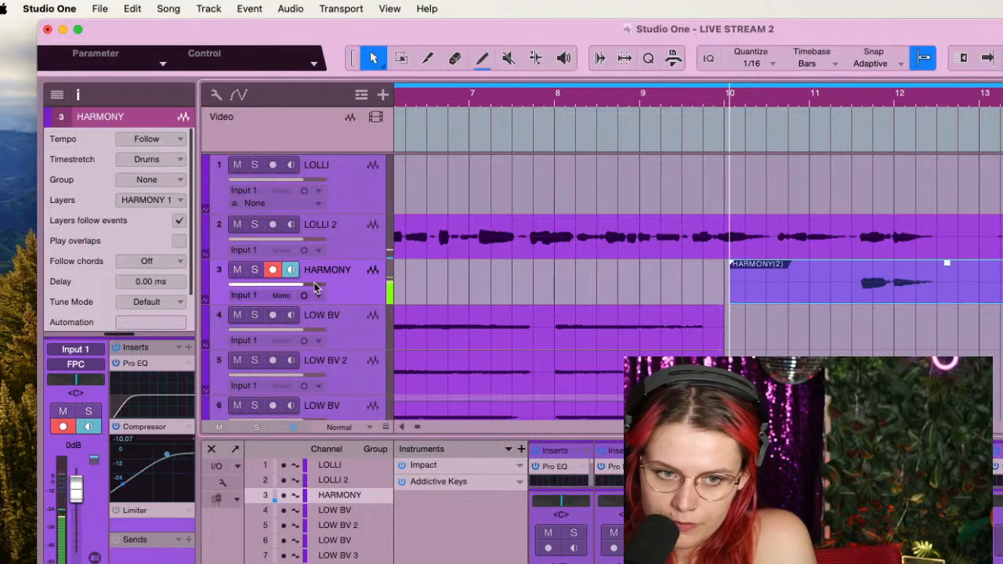
key(super+d)
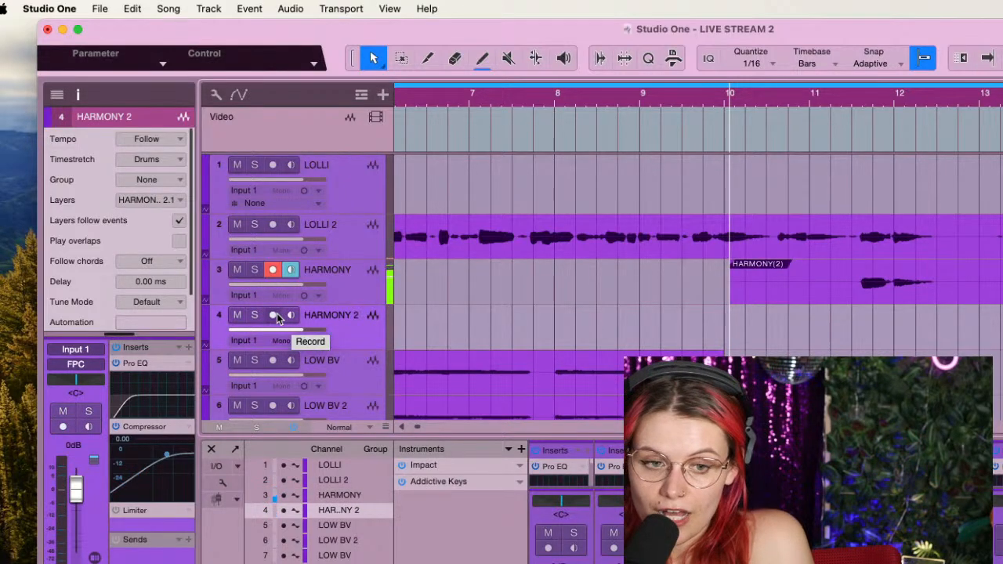
Switch record arming and monitoring from HARMONY to HARMONY 2, and trim the start of the HARMONY take to about bar 11.5
click(273, 315)
click(273, 269)
click(292, 270)
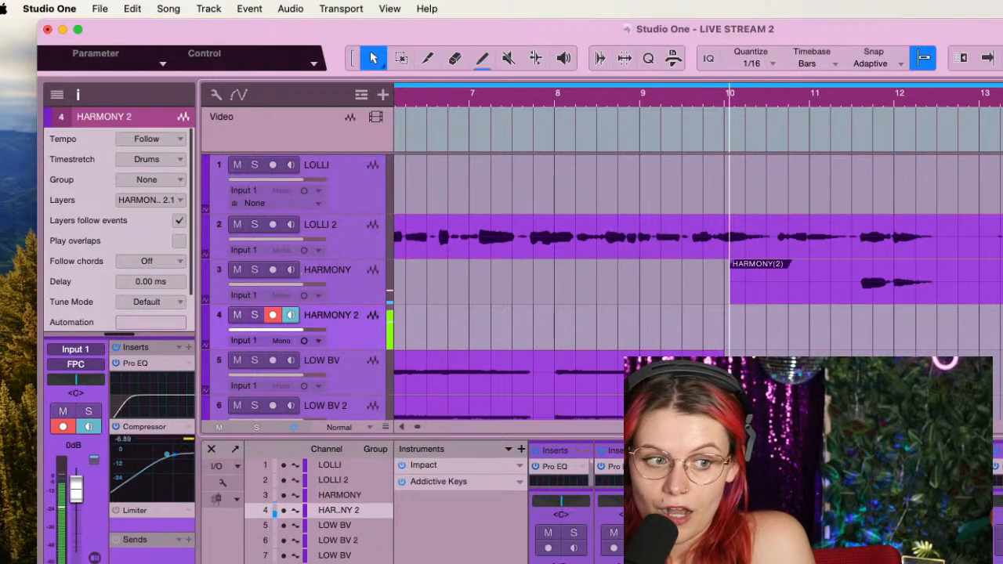
click(747, 268)
drag(731, 289, 850, 289)
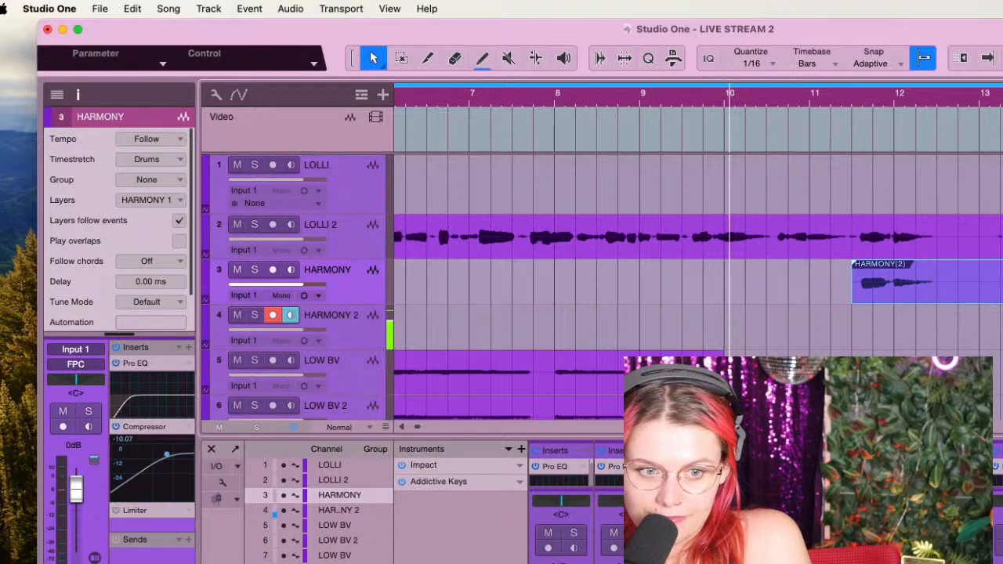
Record a doubling take on HARMONY 2 from bar 10 and trim its start to about bar 11.5
key(KP_Multiply)
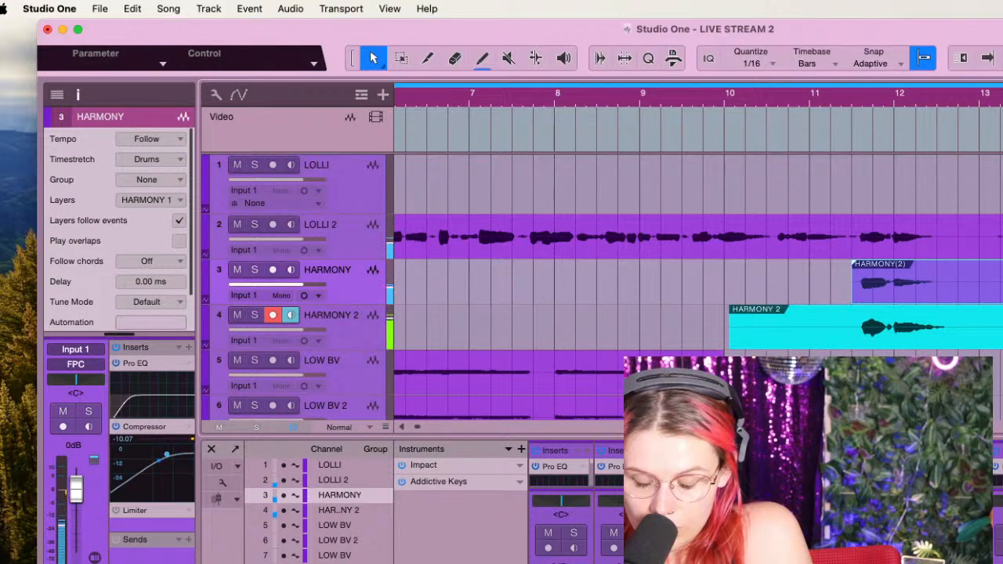
key(space)
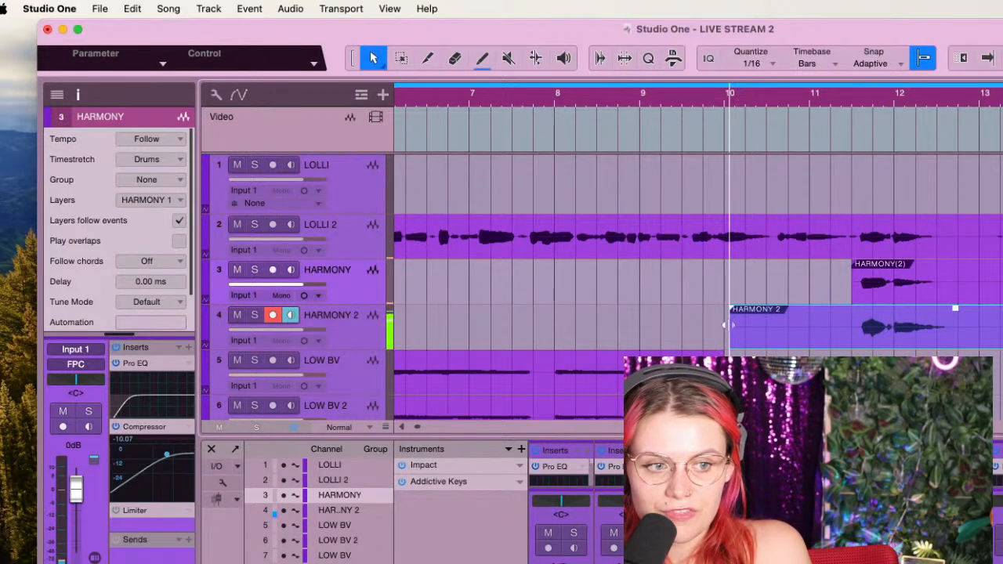
drag(725, 324, 847, 330)
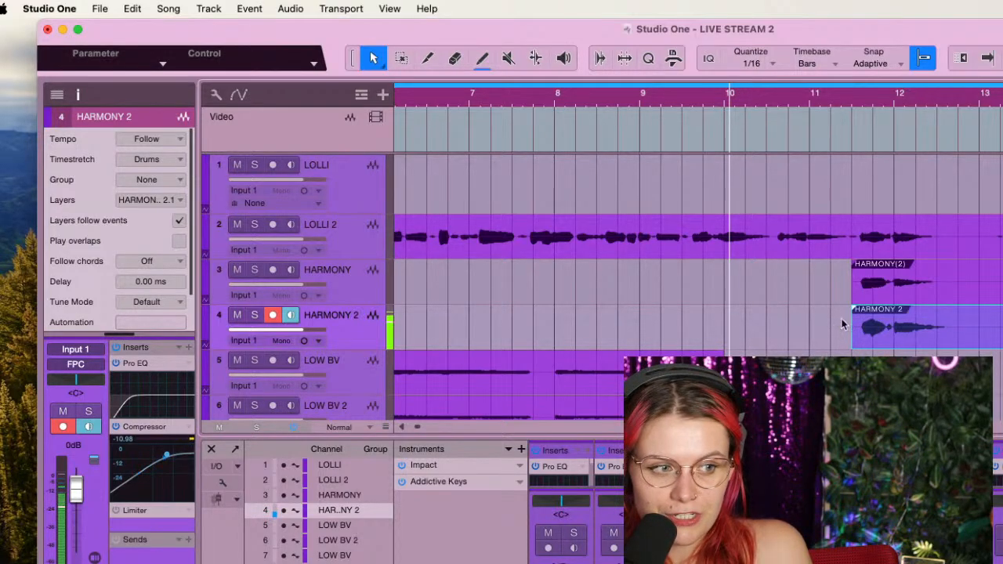
click(697, 218)
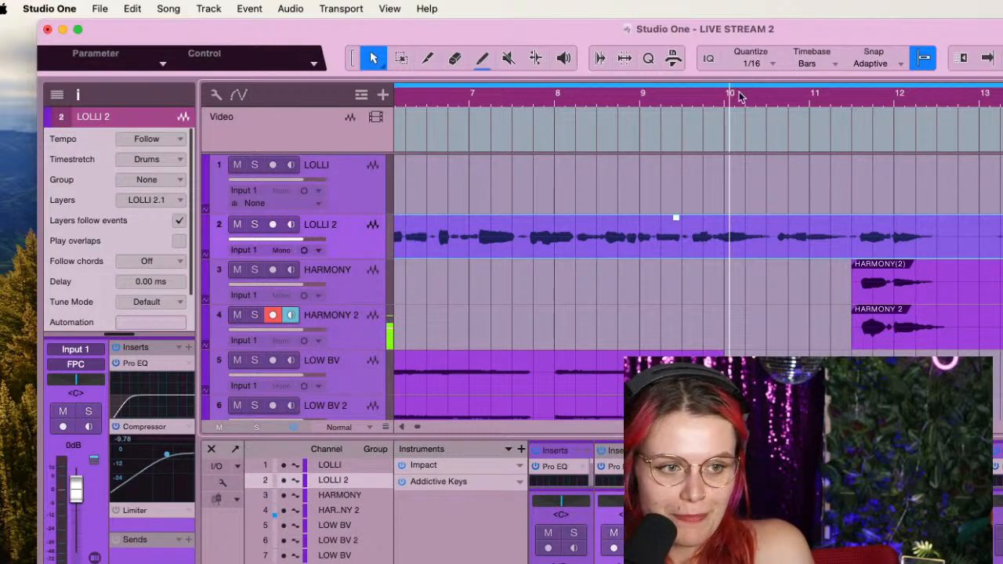
Set the playhead just before bar 10, disarm HARMONY 2, and arm the first LOW BV track with monitoring on
click(626, 102)
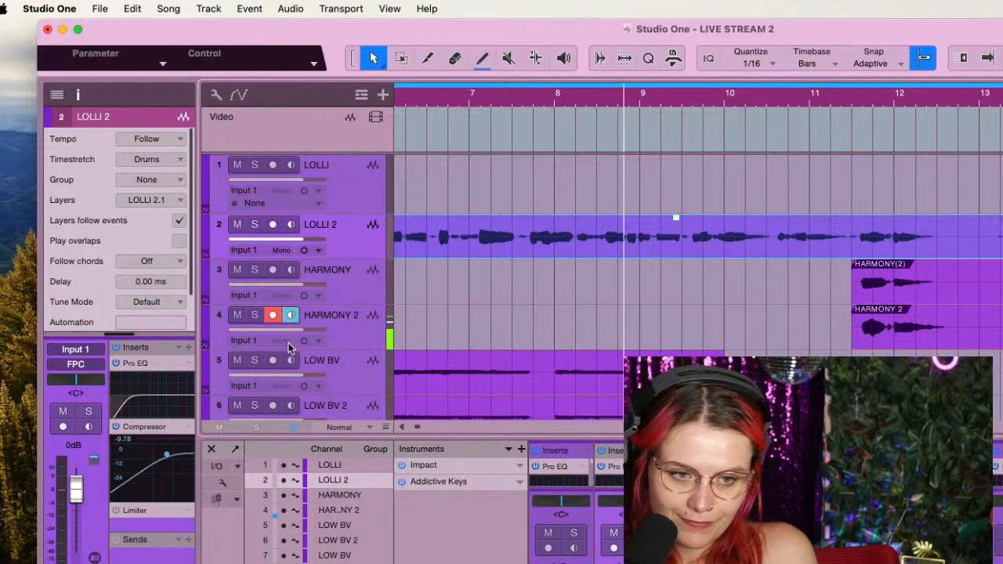
click(344, 327)
scroll(553, 337, down, 5)
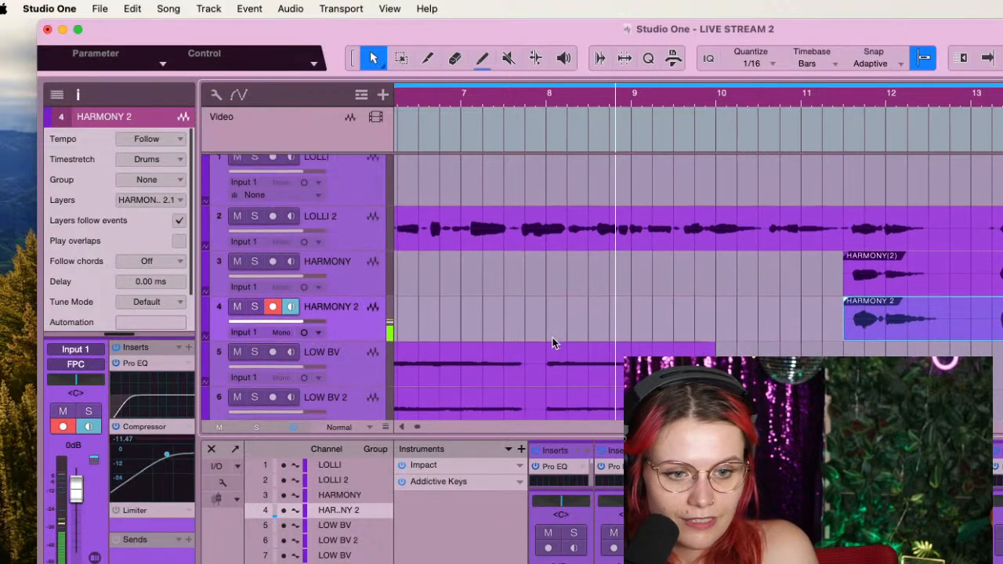
scroll(459, 348, down, 1)
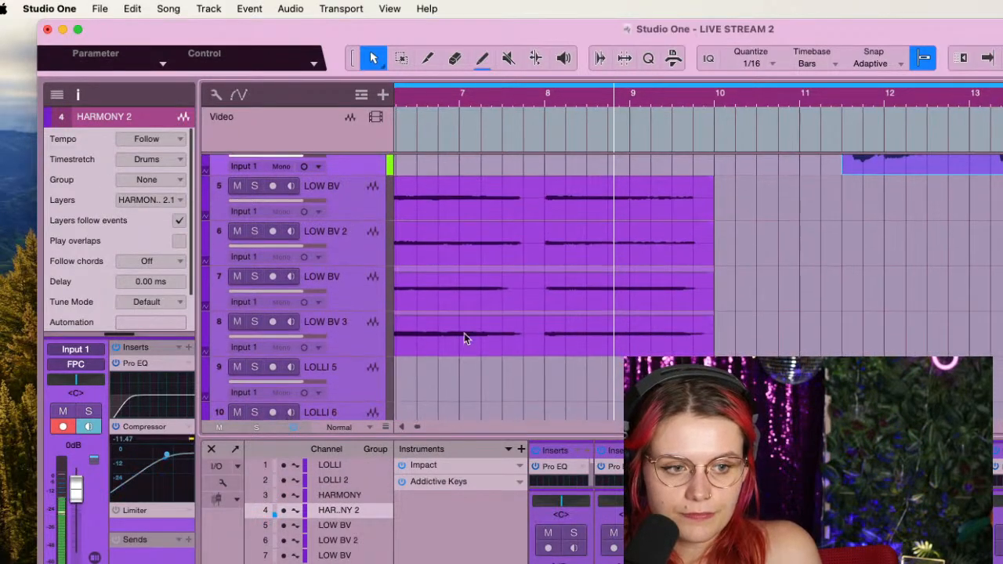
click(715, 96)
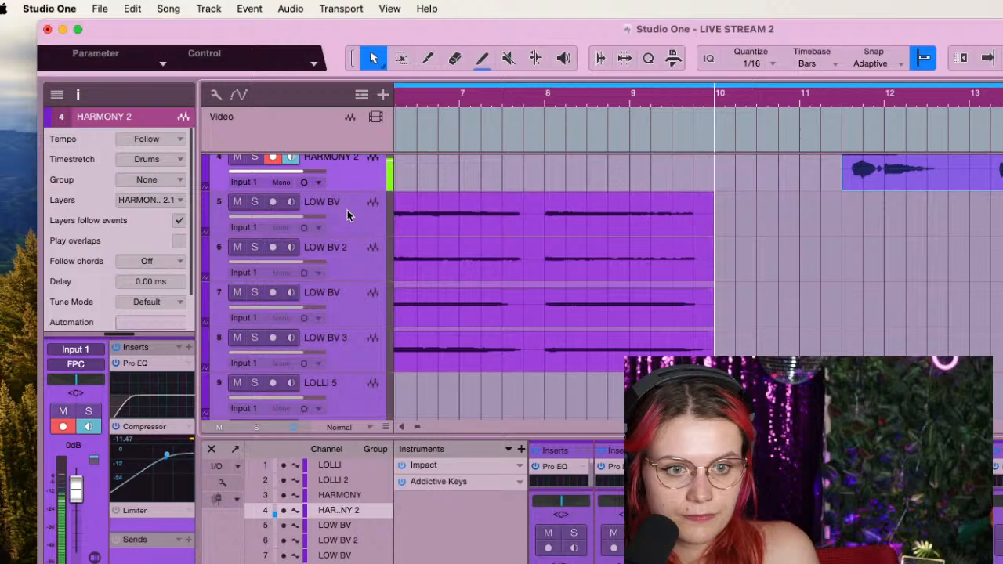
click(272, 158)
click(290, 158)
click(273, 202)
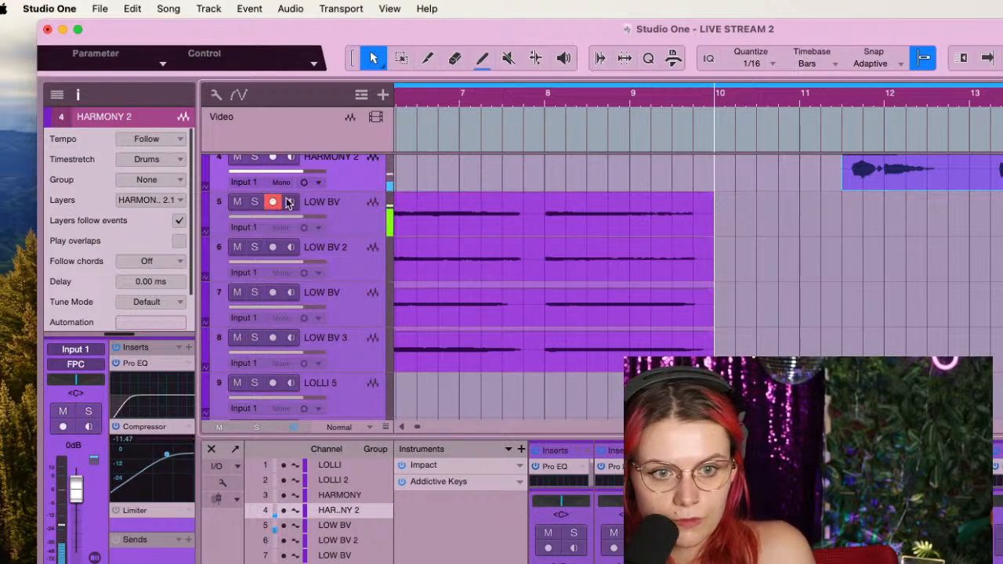
click(290, 201)
Try a take on the first LOW BV track from just after bar 11, and undo it
key(space)
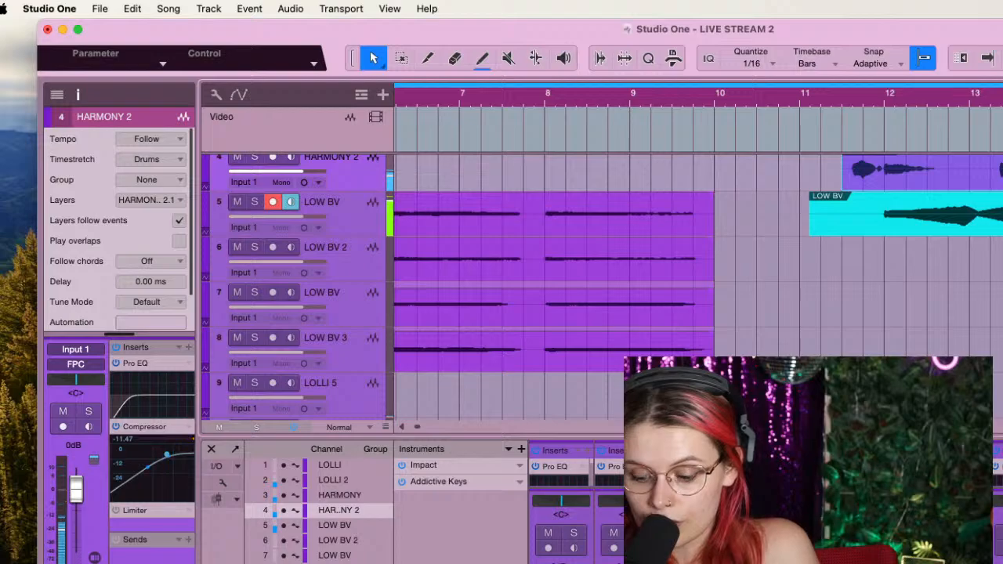
key(space)
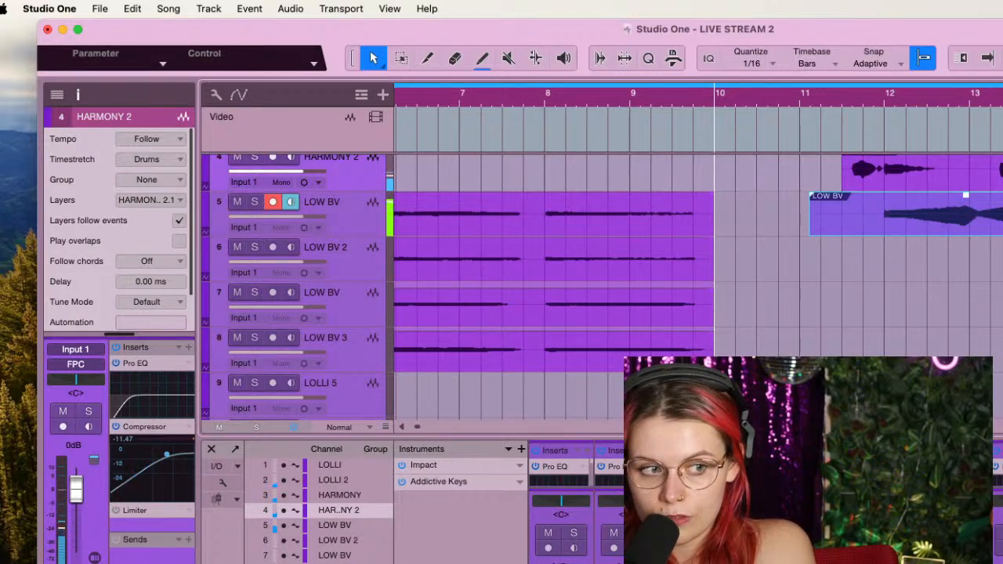
key(super+z)
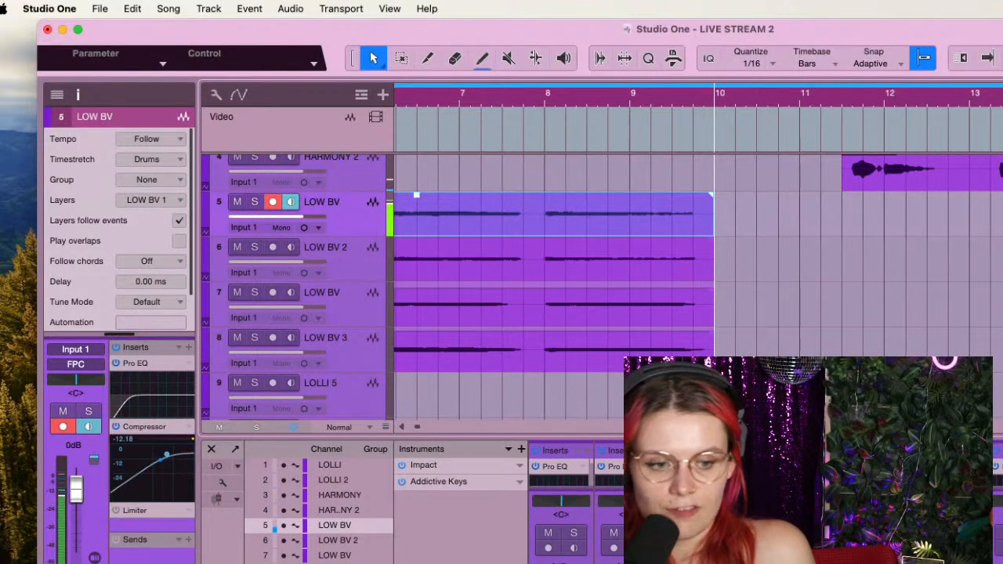
Record a take on the first LOW BV track from about bar 10, and split off and delete its silent opening up to about bar 11.5
key(KP_Multiply)
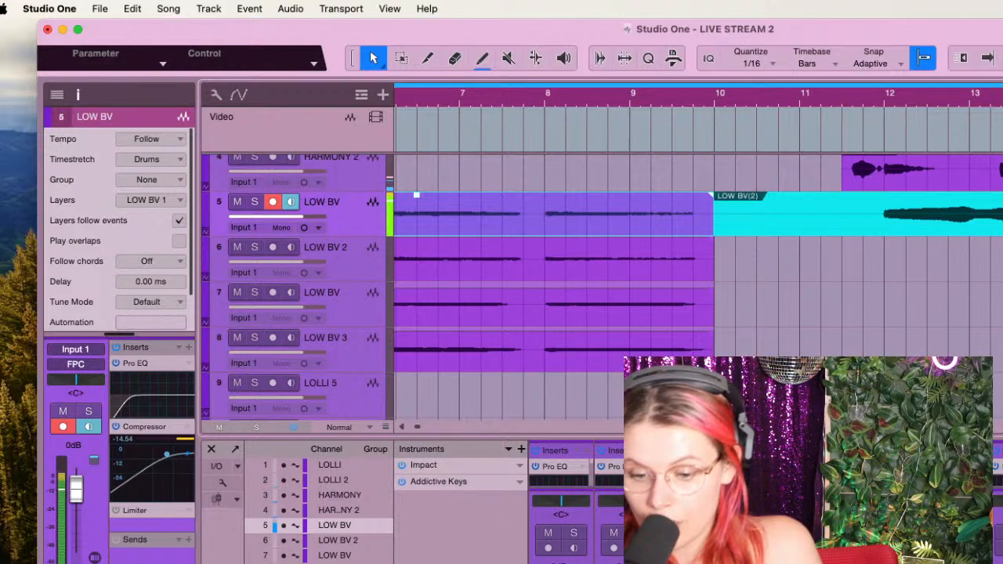
key(space)
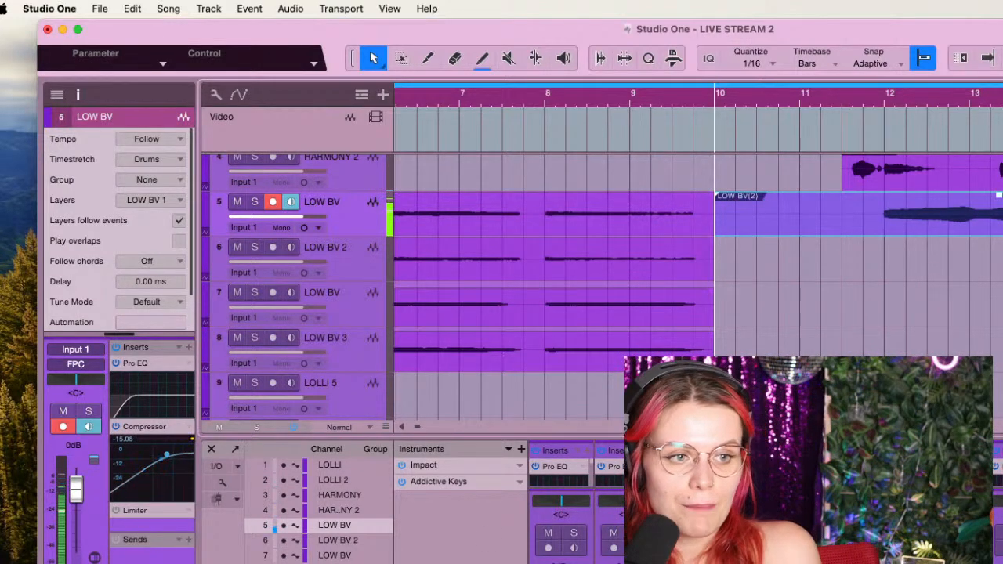
click(861, 98)
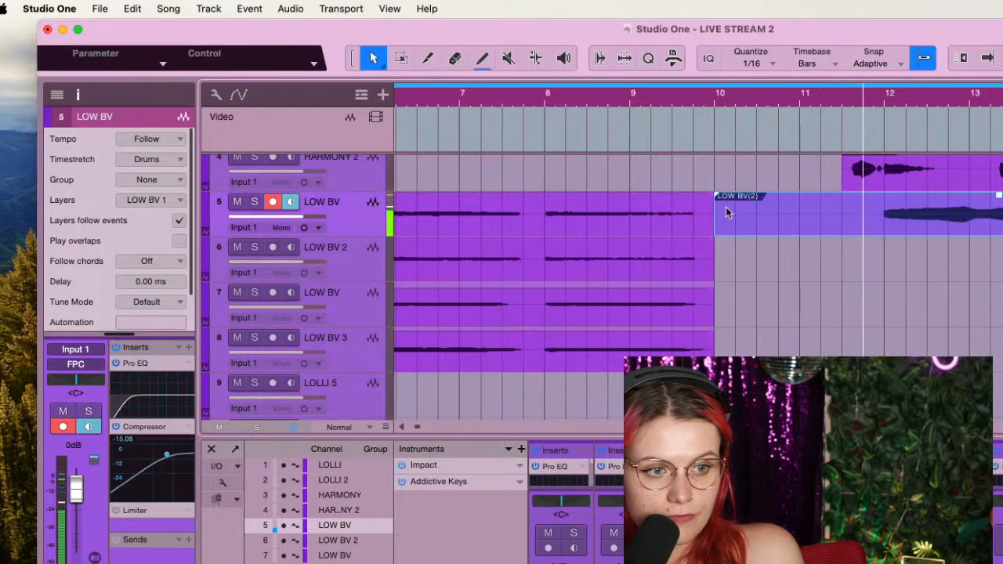
mouse_move(716, 229)
mouse_down()
mouse_move(853, 230)
mouse_move(716, 232)
mouse_up()
click(427, 58)
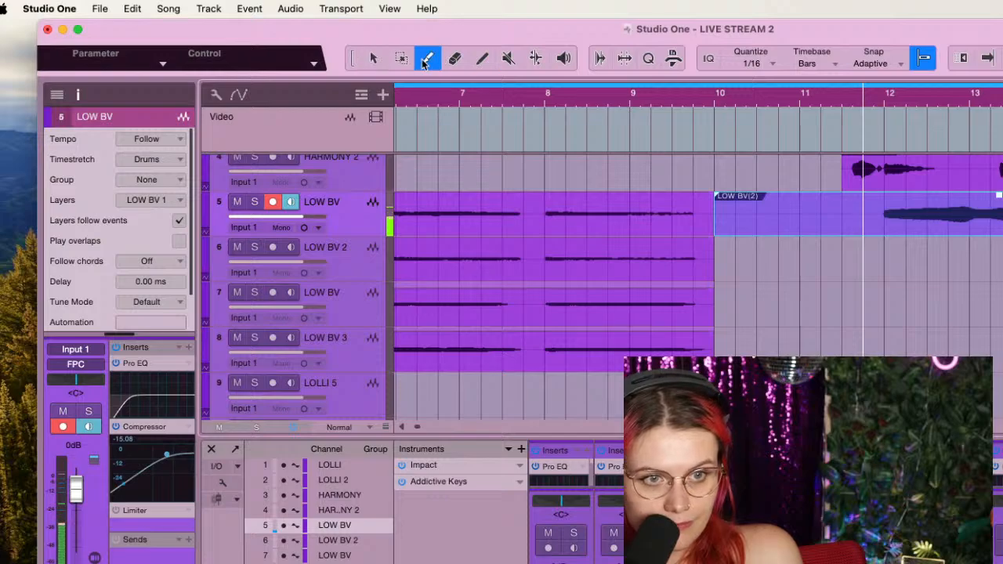
click(847, 212)
drag(820, 260, 784, 186)
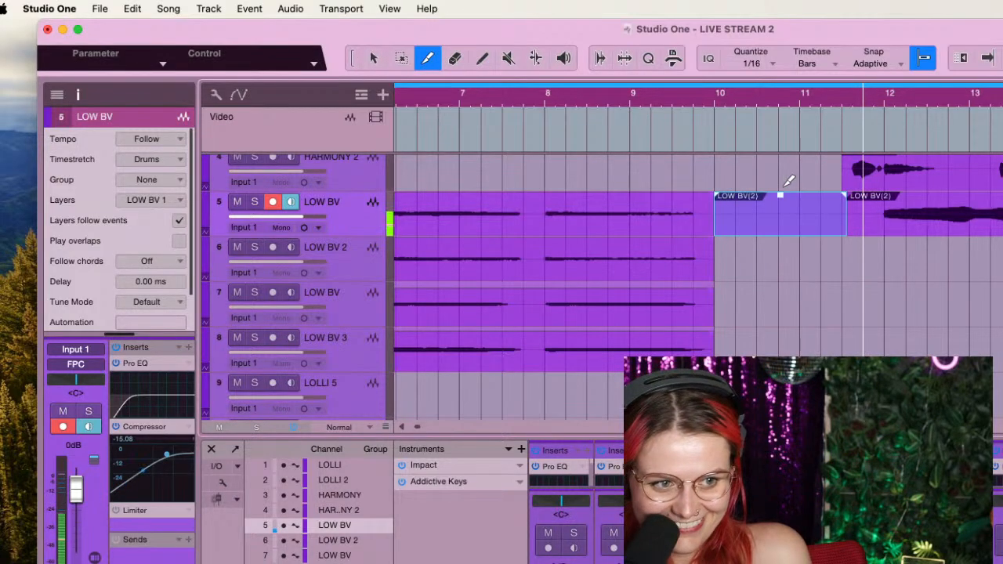
key(Delete)
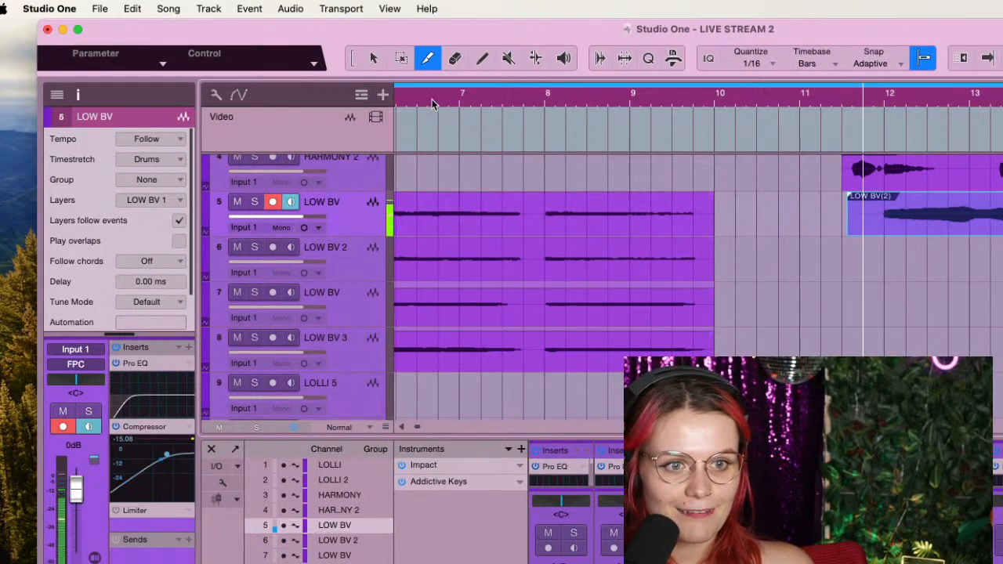
Audition the new LOW BV take on its own from about bar 12 with the Listen tool
key(8)
click(880, 210)
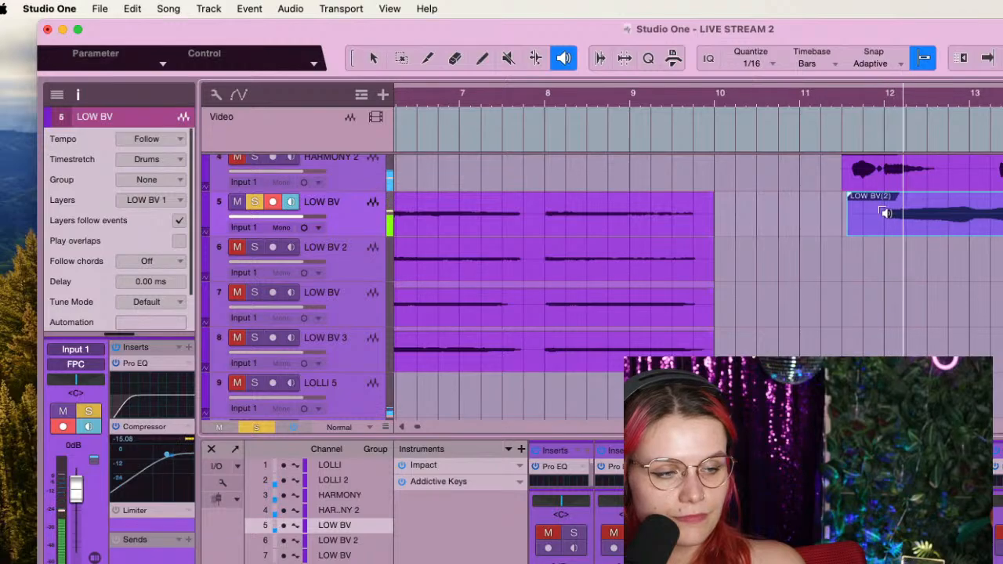
click(984, 226)
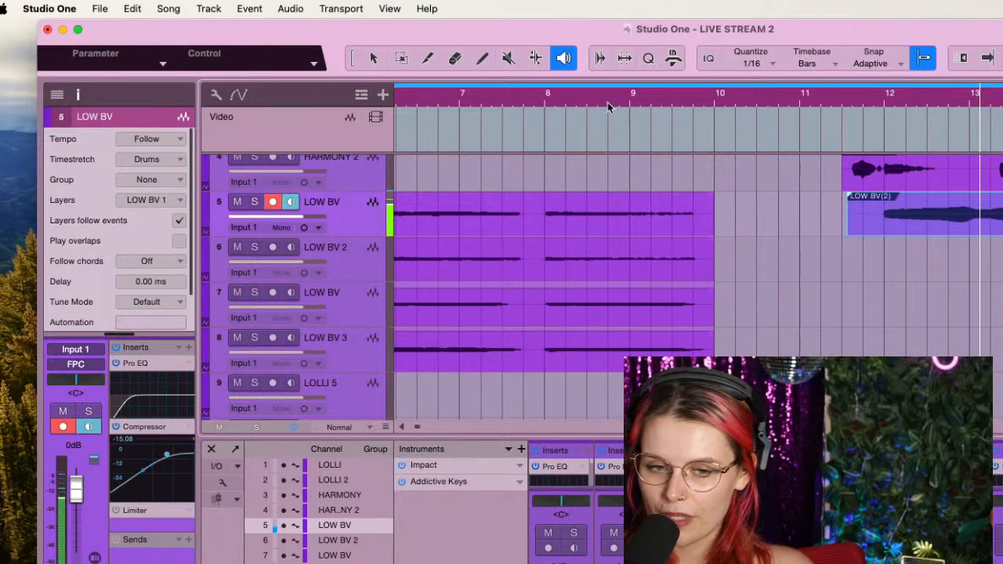
Solo LOLLI 2, HARMONY, HARMONY 2 and LOW BV, and switch input monitoring from LOW BV to LOLLI 2
scroll(477, 264, up, 5)
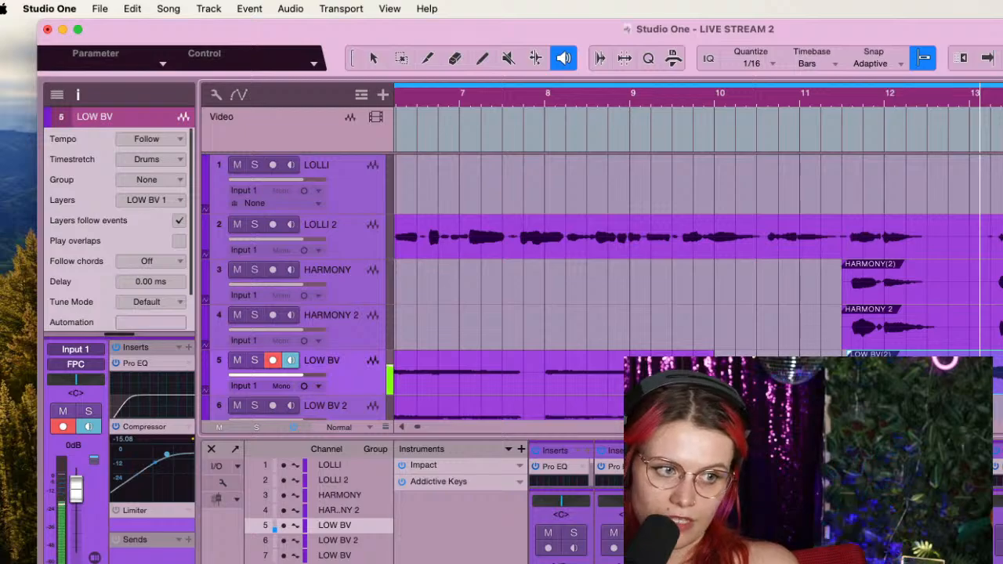
click(255, 315)
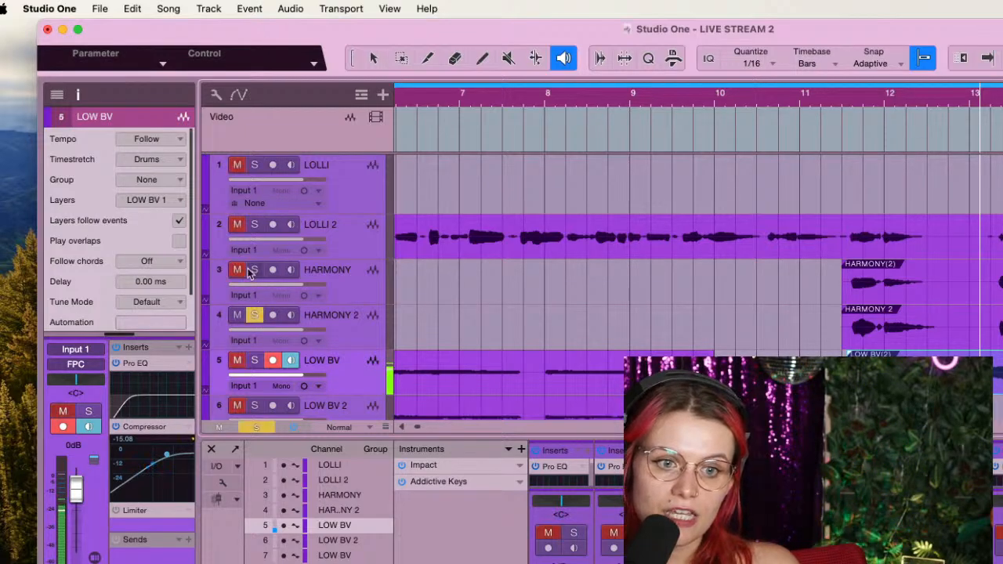
click(255, 269)
click(256, 361)
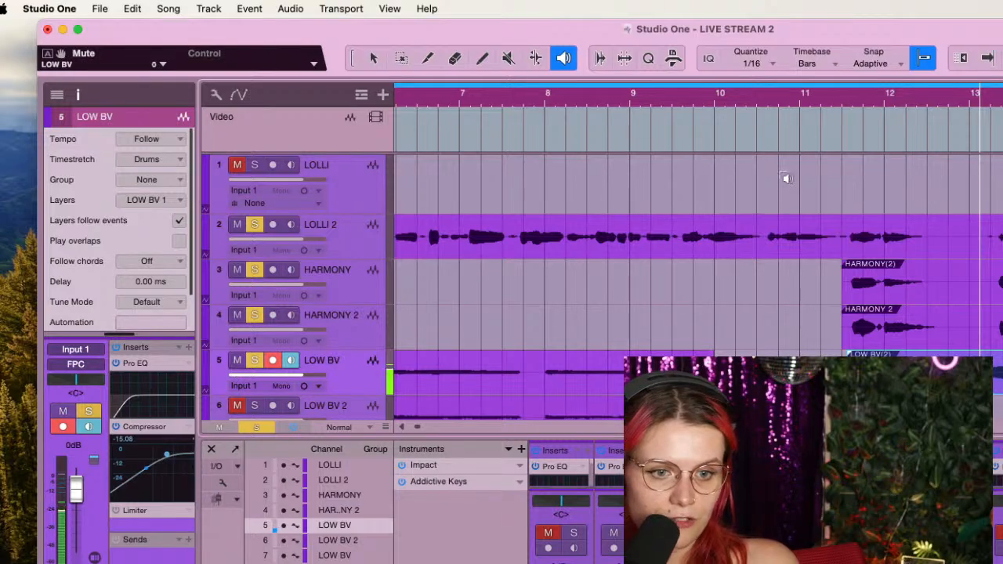
click(289, 361)
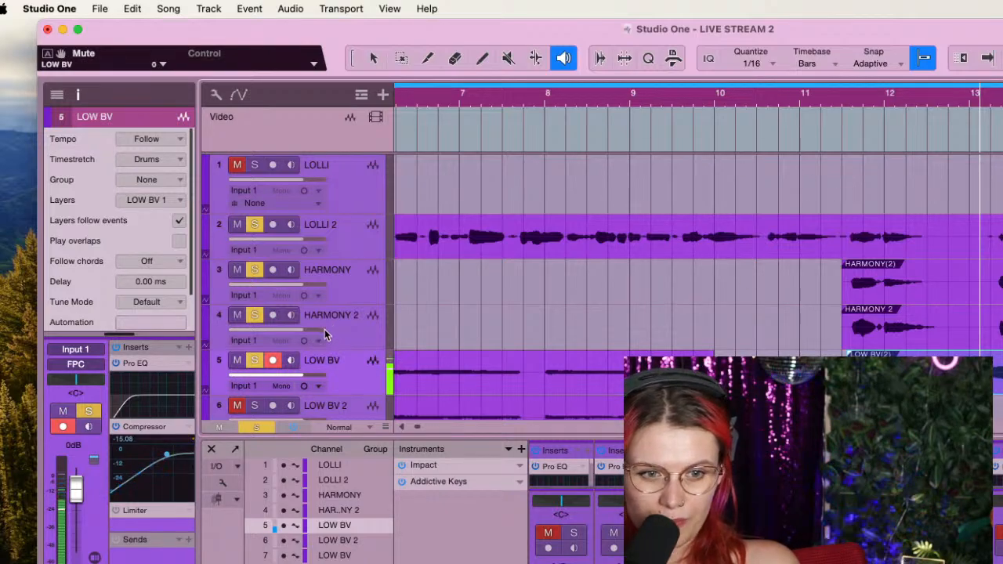
click(290, 225)
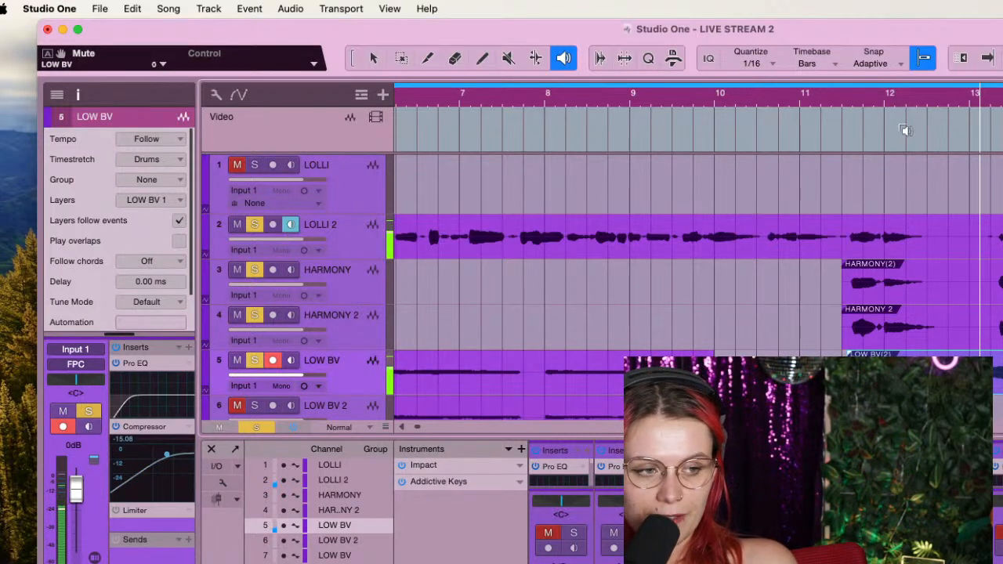
Play back the soloed vocal layers around bar 12 with and without LOW BV to compare the harmonies
click(880, 101)
key(space)
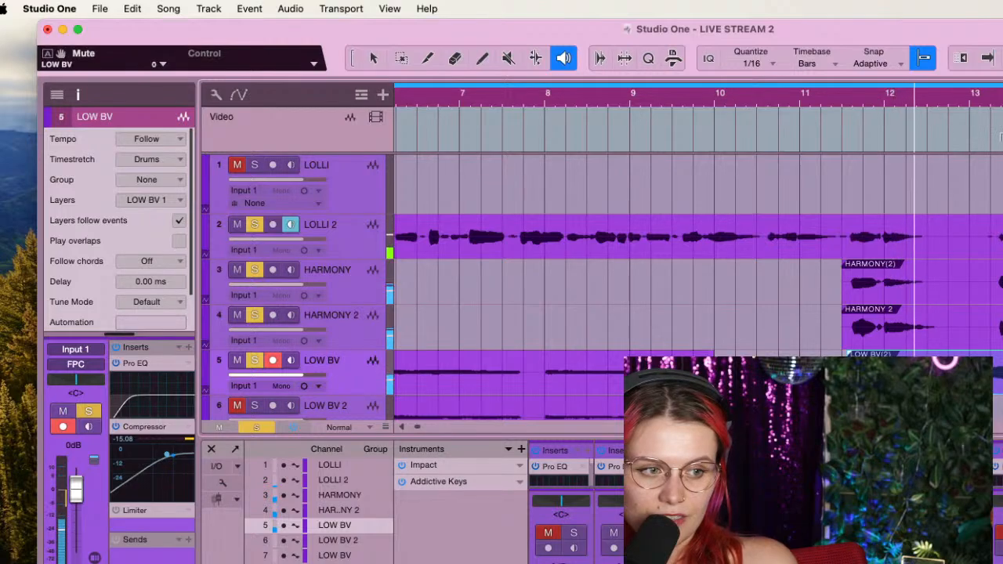
key(space)
click(255, 361)
key(space)
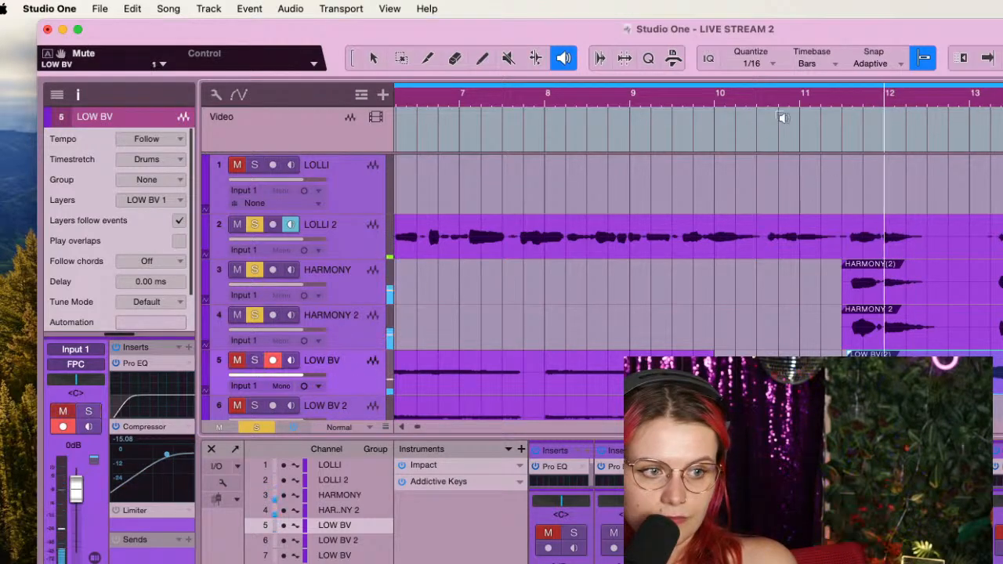
click(972, 101)
click(929, 98)
key(space)
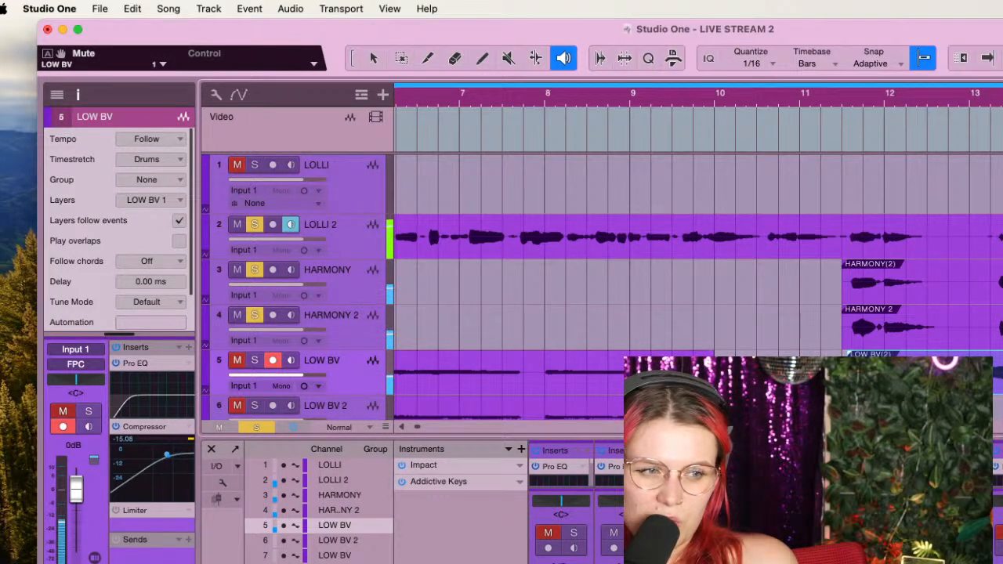
key(space)
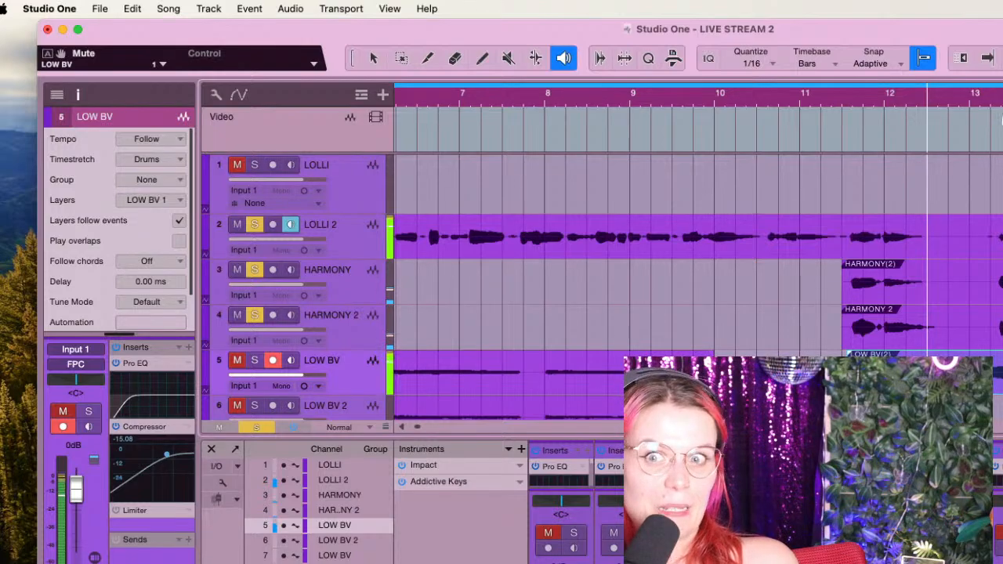
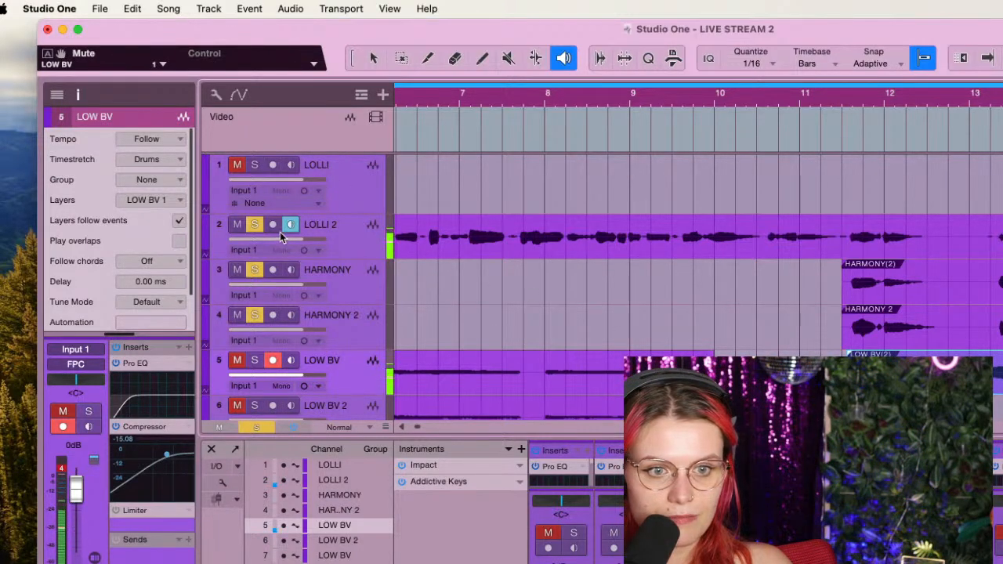
Return the playhead to bar 11.5, and unmute and solo LOW BV together with the lead and harmony layers
click(840, 102)
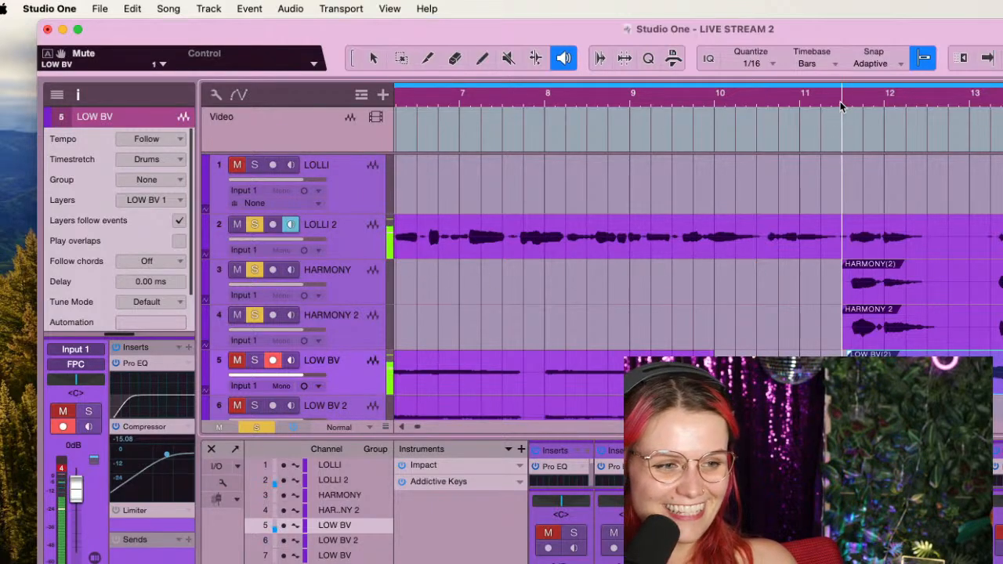
click(237, 362)
click(255, 361)
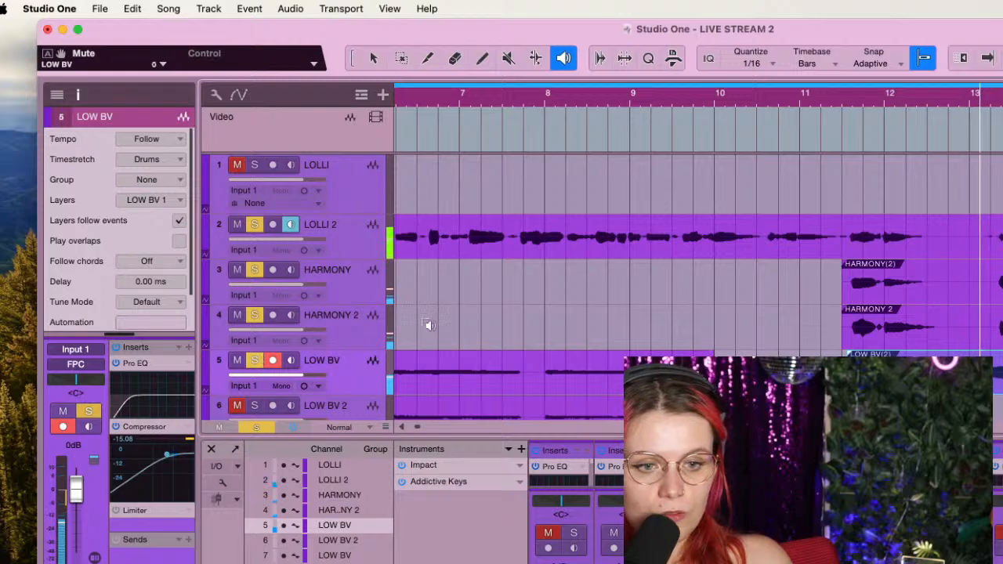
Arm, solo and input-monitor LOW BV 2, turn off monitoring on LOLLI 2, and disarm the track 5 LOW BV
click(273, 405)
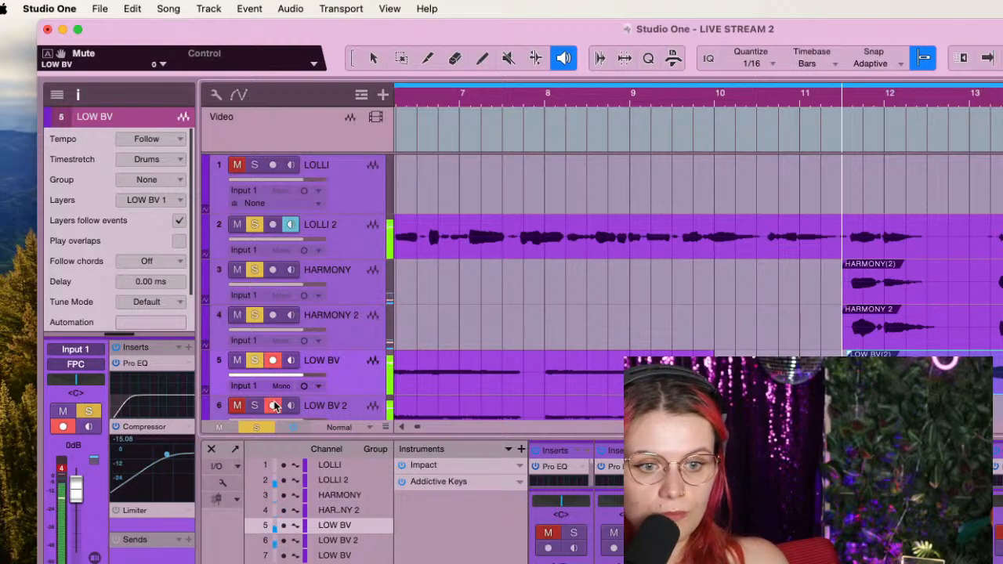
click(255, 406)
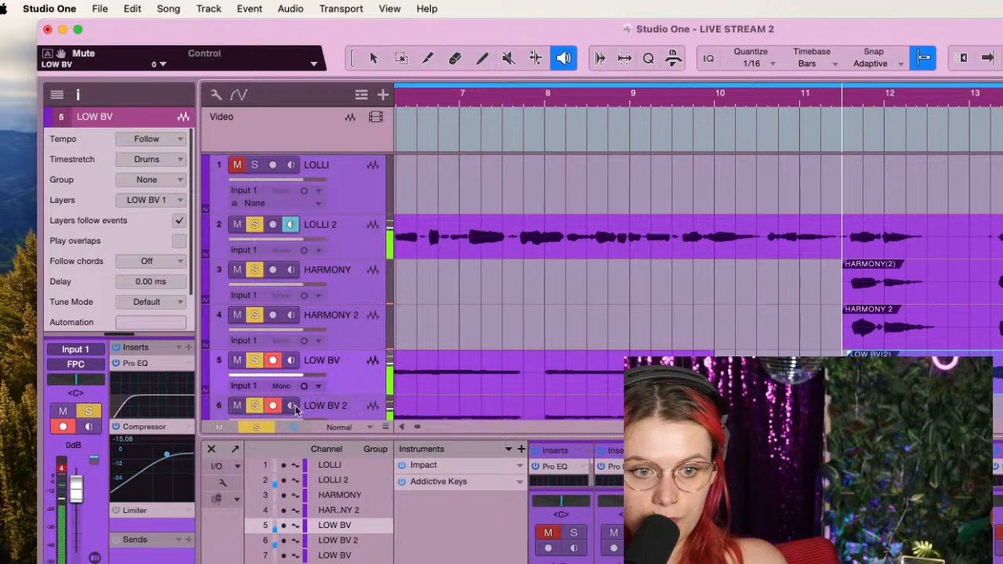
click(291, 406)
click(292, 226)
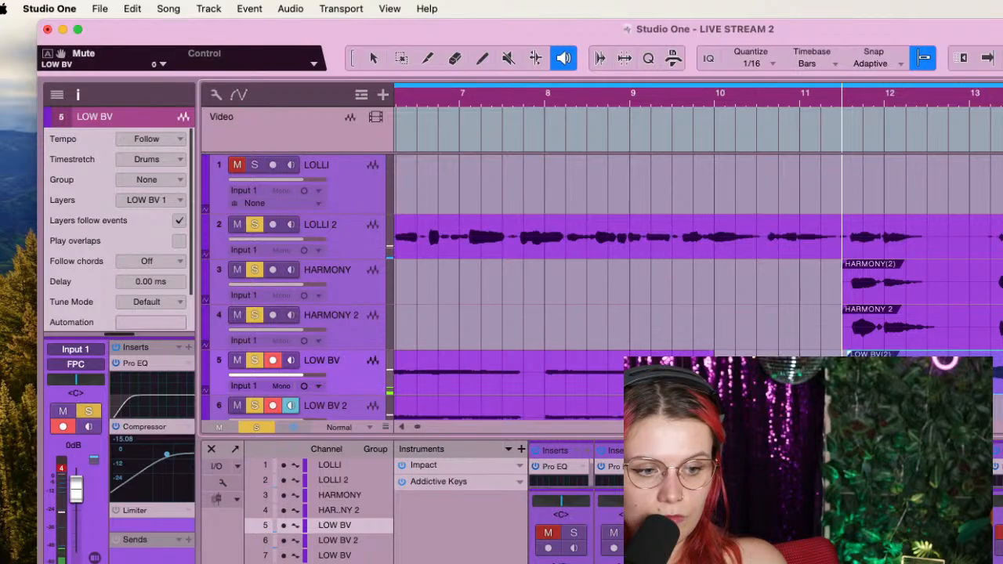
key(space)
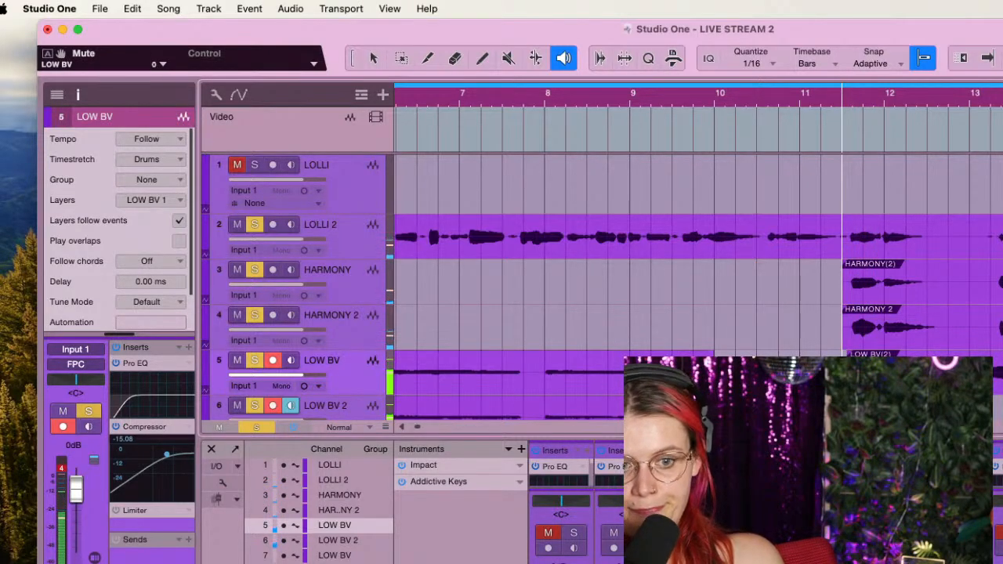
click(291, 360)
click(272, 360)
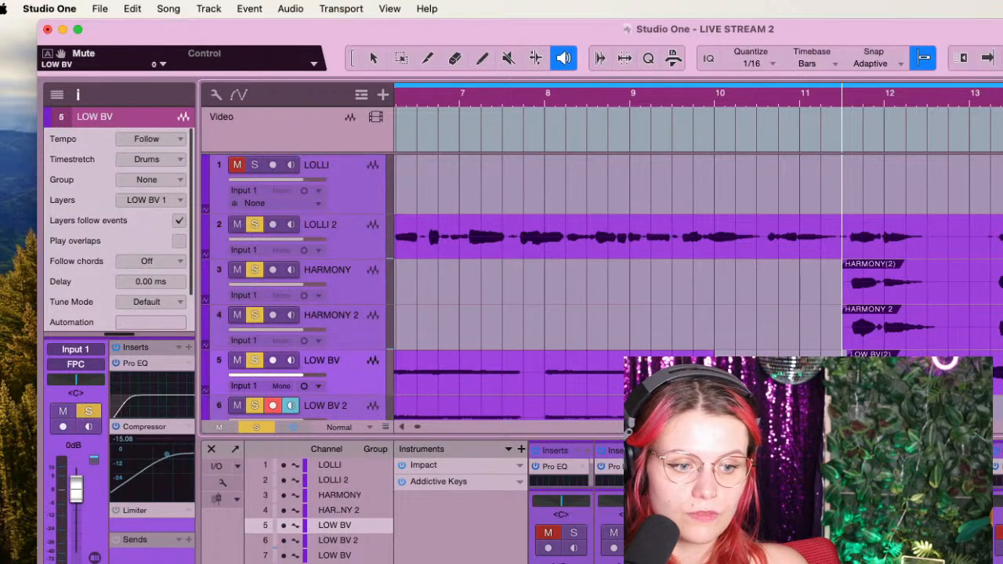
Record several takes of the doubled low backing vocal on LOW BV 2 from bar 11.5
key(space)
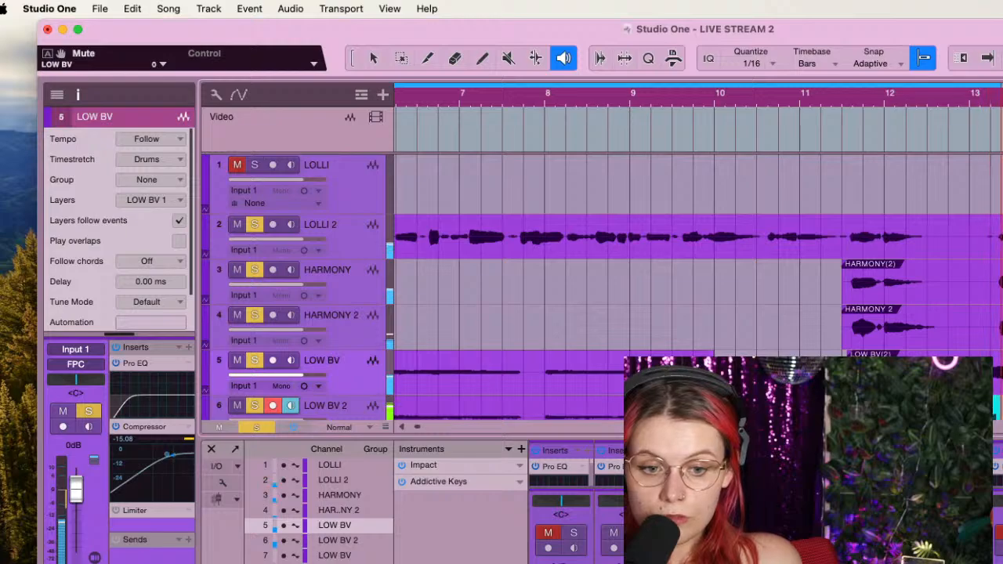
key(space)
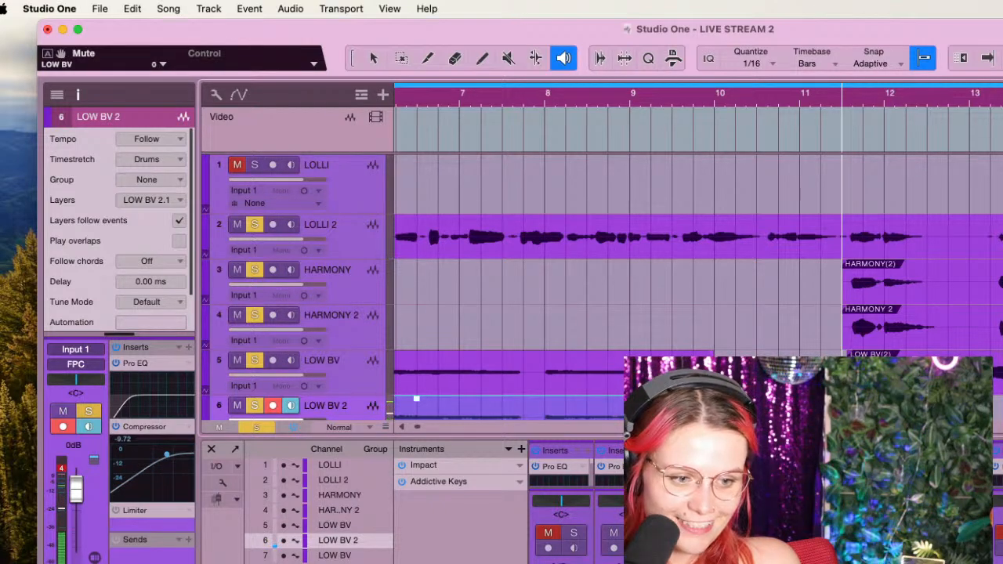
key(space)
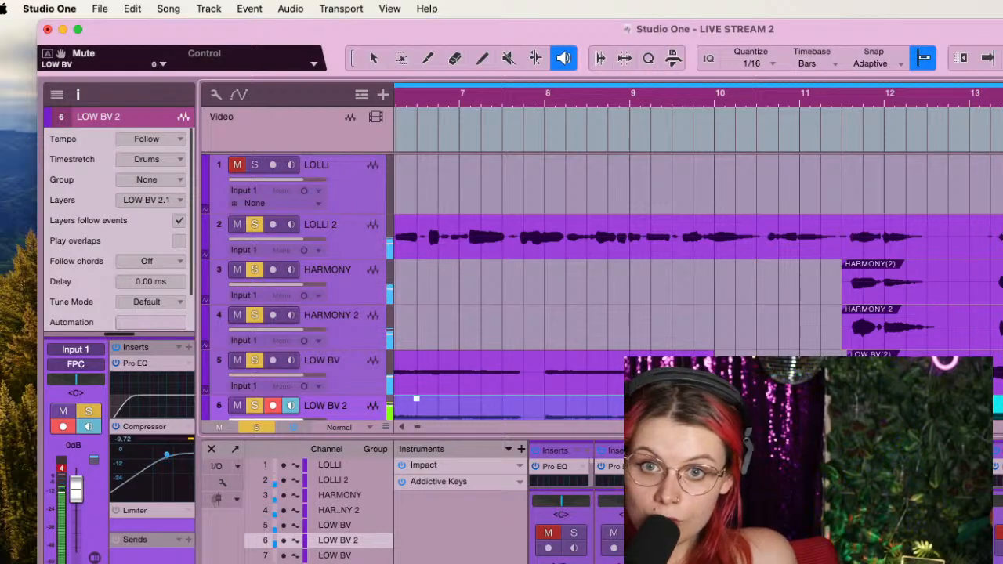
key(space)
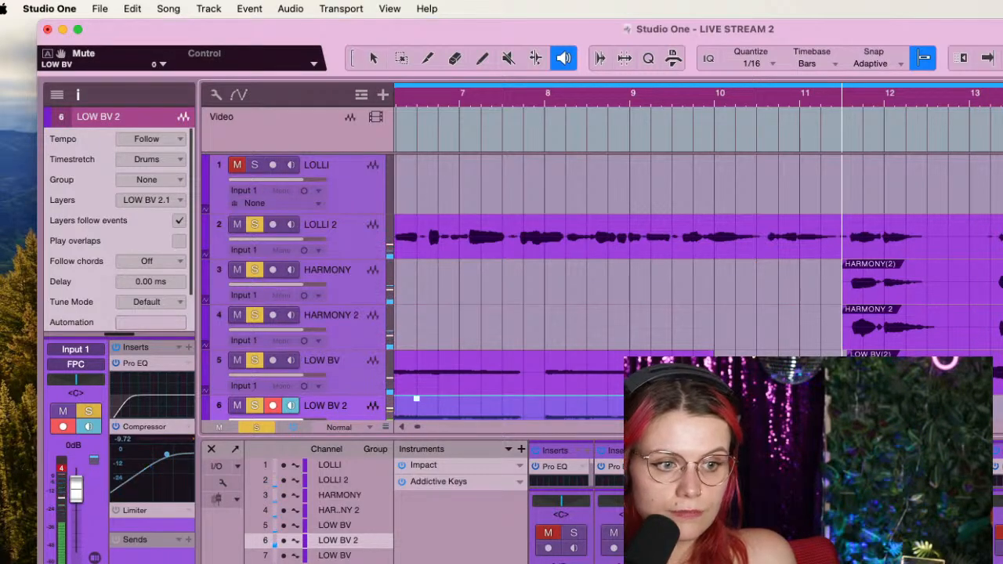
key(space)
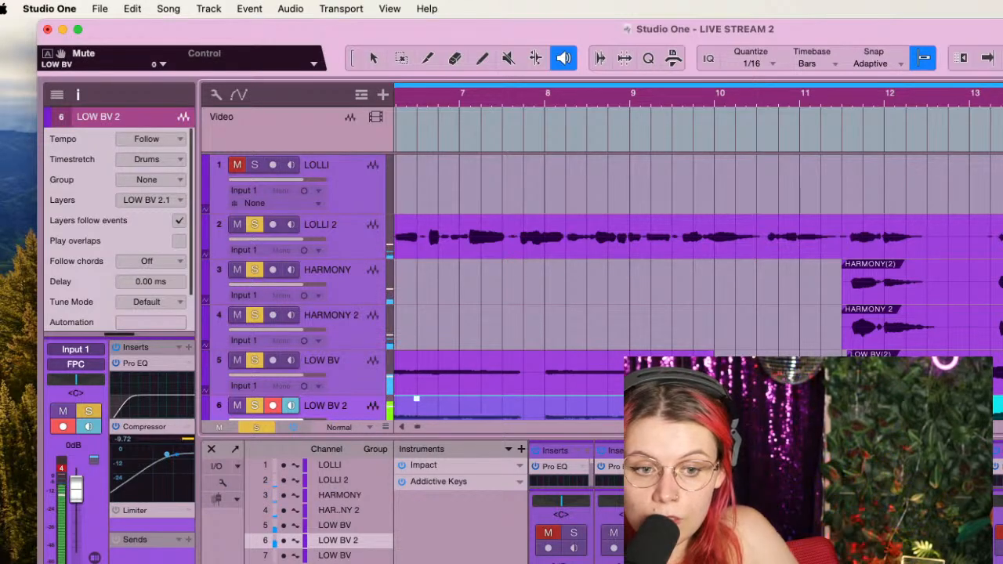
key(space)
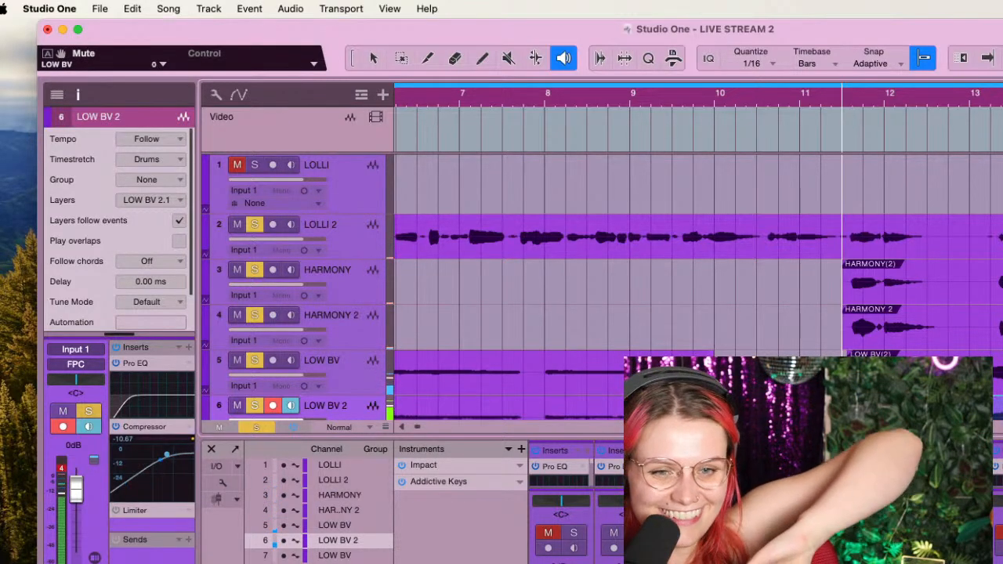
Disarm LOW BV 2, and arm, monitor and solo the LOW BV track in slot 7
scroll(729, 494, right, 1)
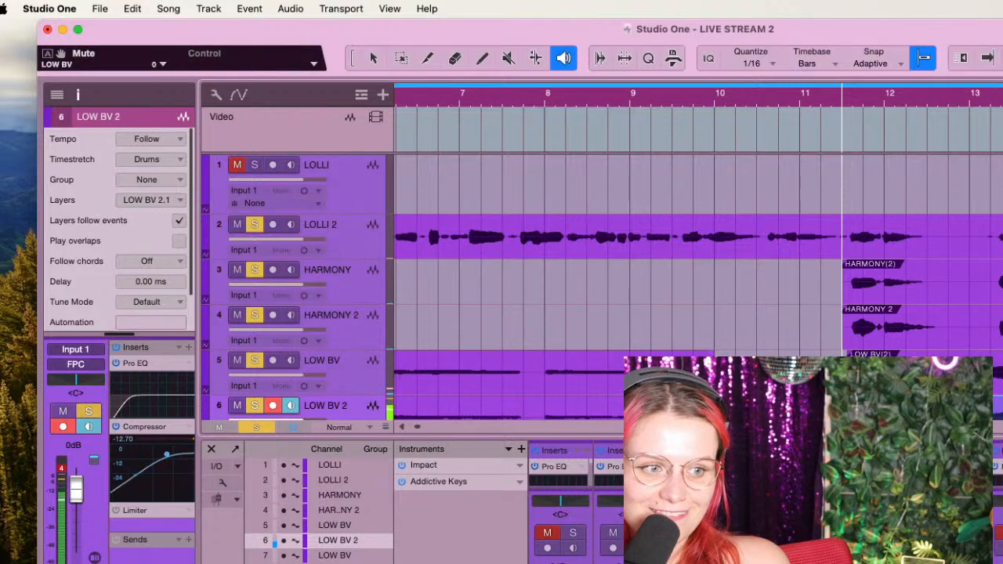
scroll(738, 346, down, 1)
scroll(737, 346, down, 2)
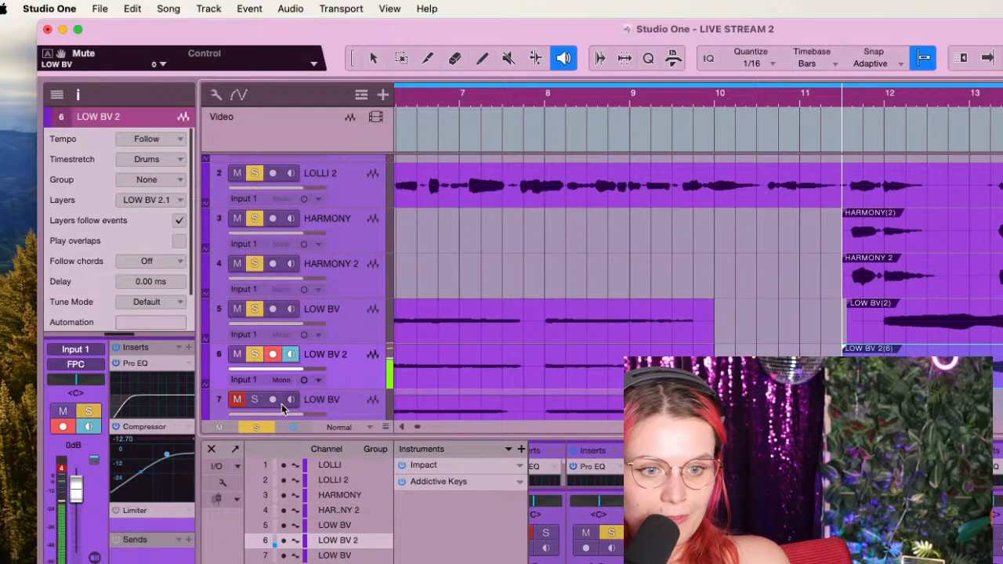
click(274, 355)
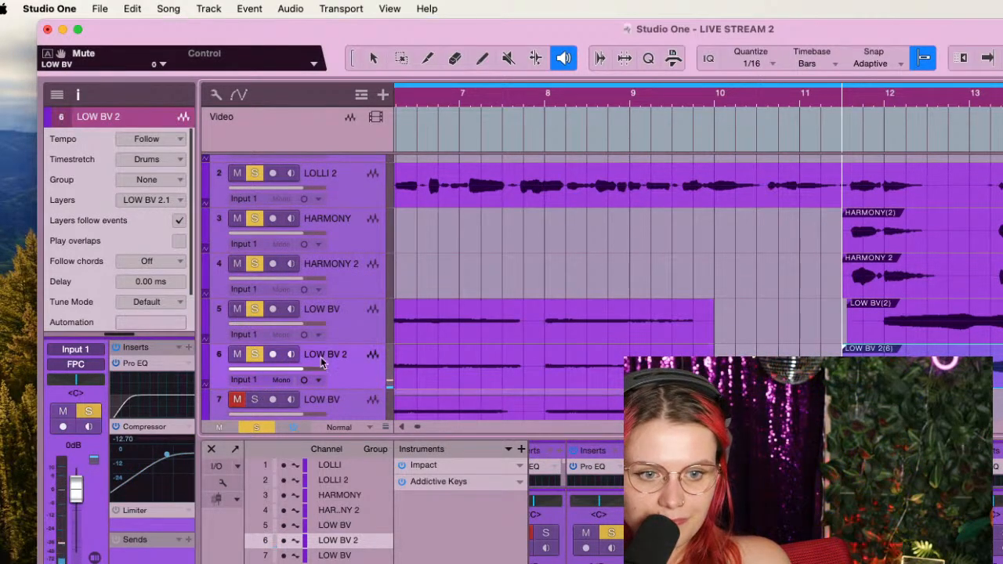
scroll(841, 303, down, 3)
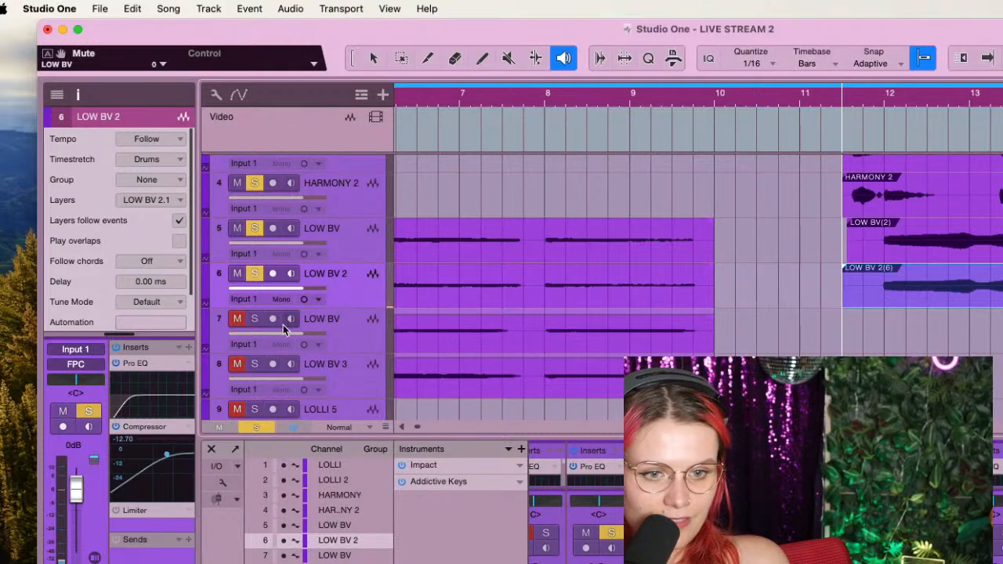
click(273, 320)
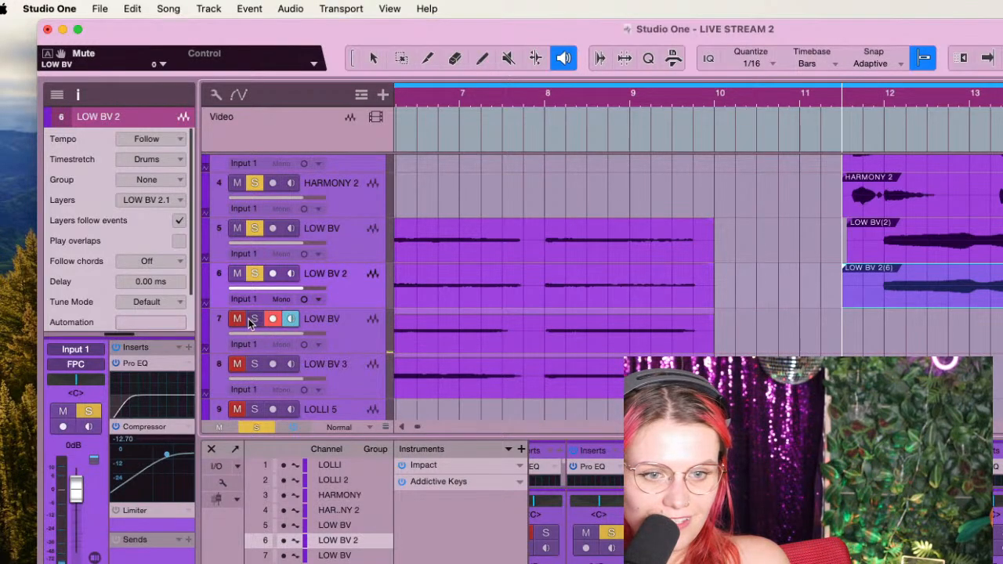
click(250, 320)
Play back the soloed vocal layers from bar 11.5 and switch from the Listen tool to the Arrow tool
key(space)
key(space)
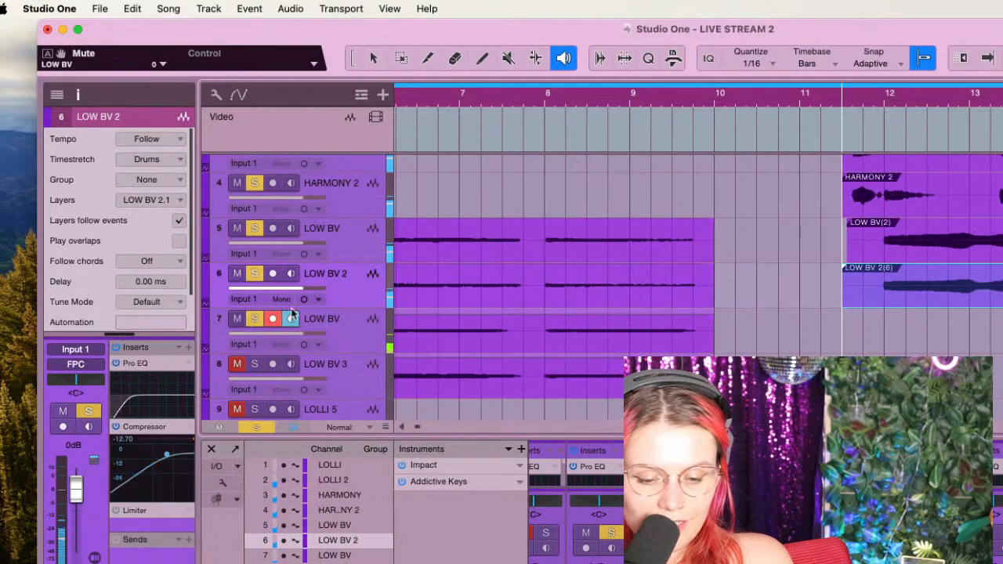
key(space)
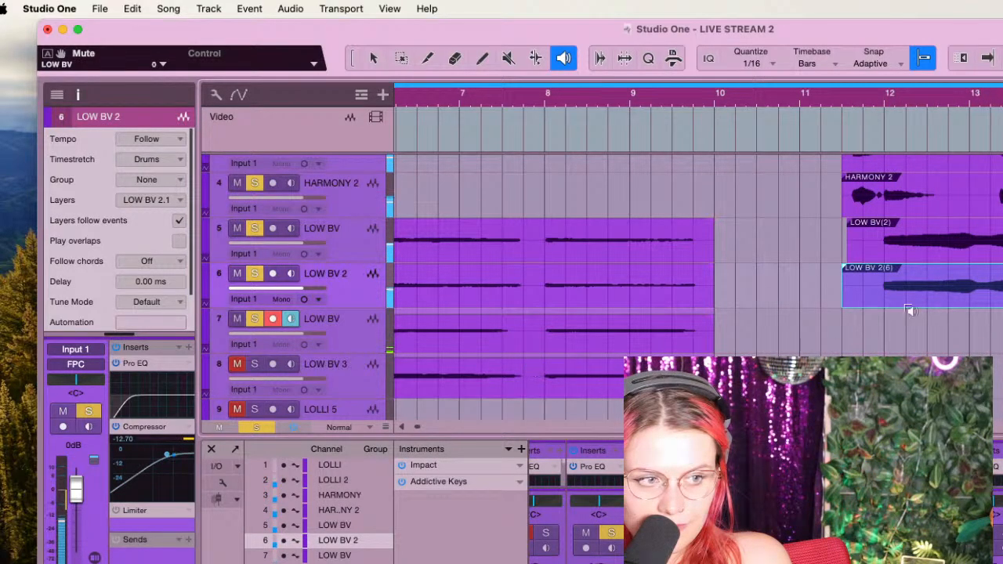
click(373, 58)
key(space)
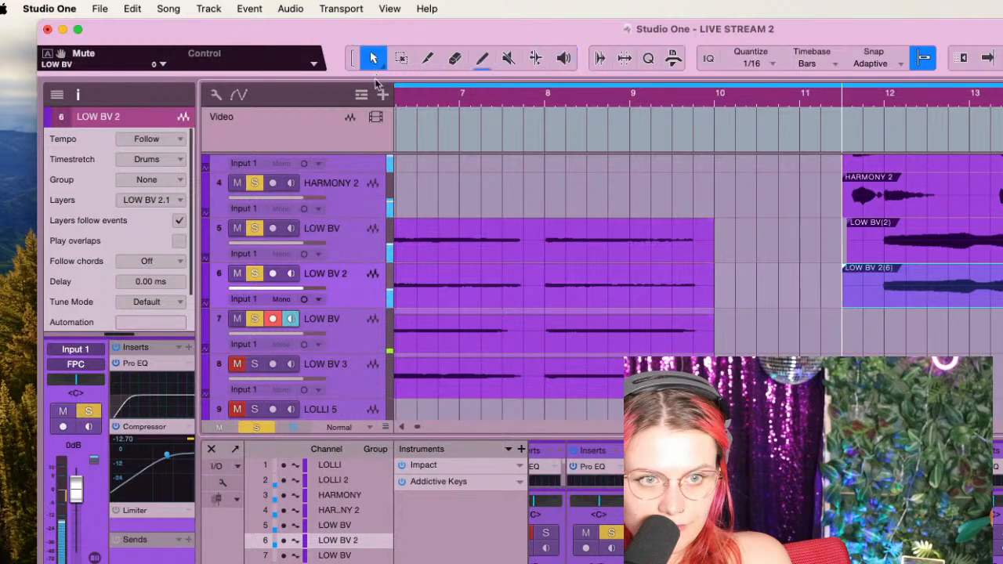
Record a low backing vocal take on the track 7 LOW BV from just after bar 11 and play it back
click(800, 100)
click(822, 104)
click(879, 100)
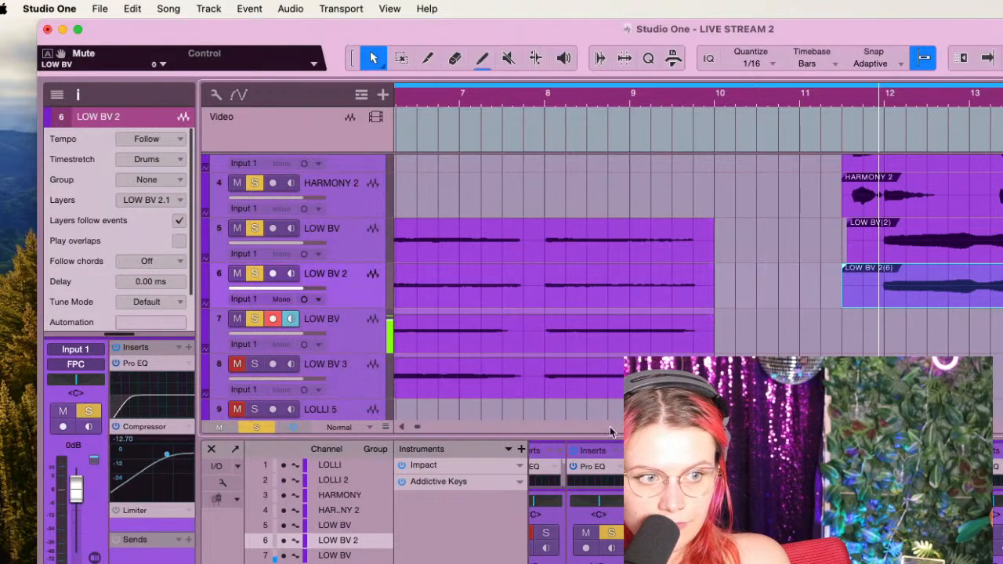
click(817, 104)
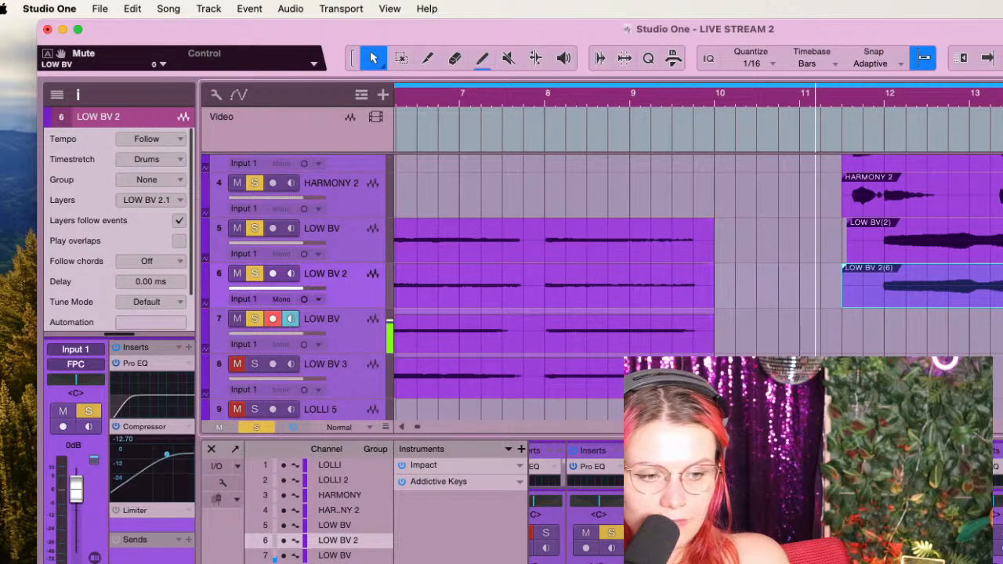
key(KP_Multiply)
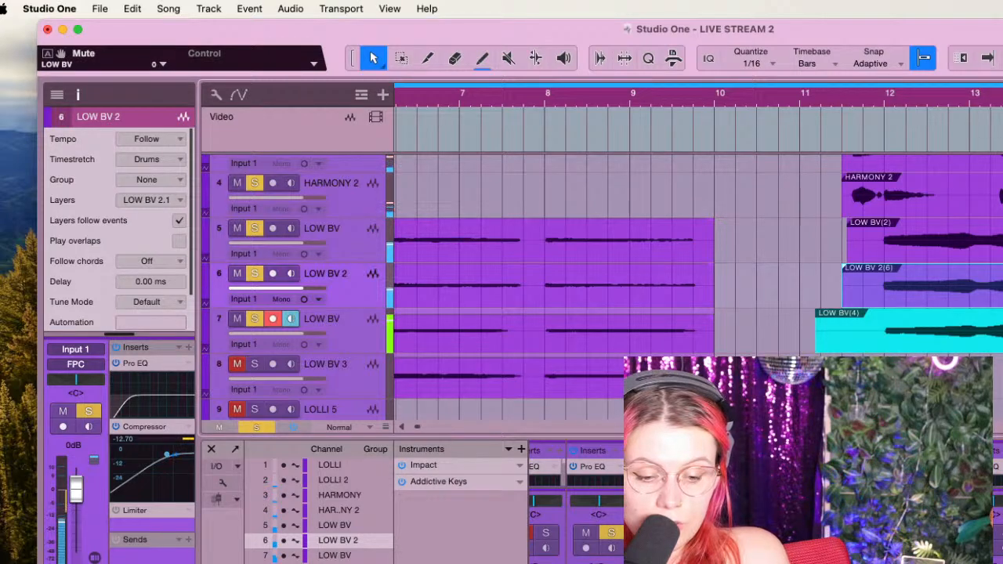
key(space)
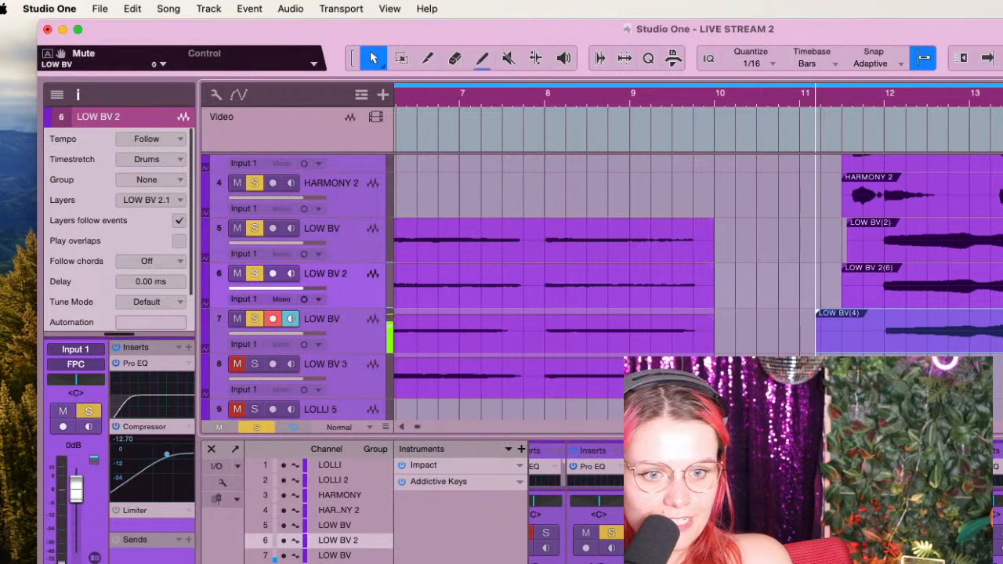
key(space)
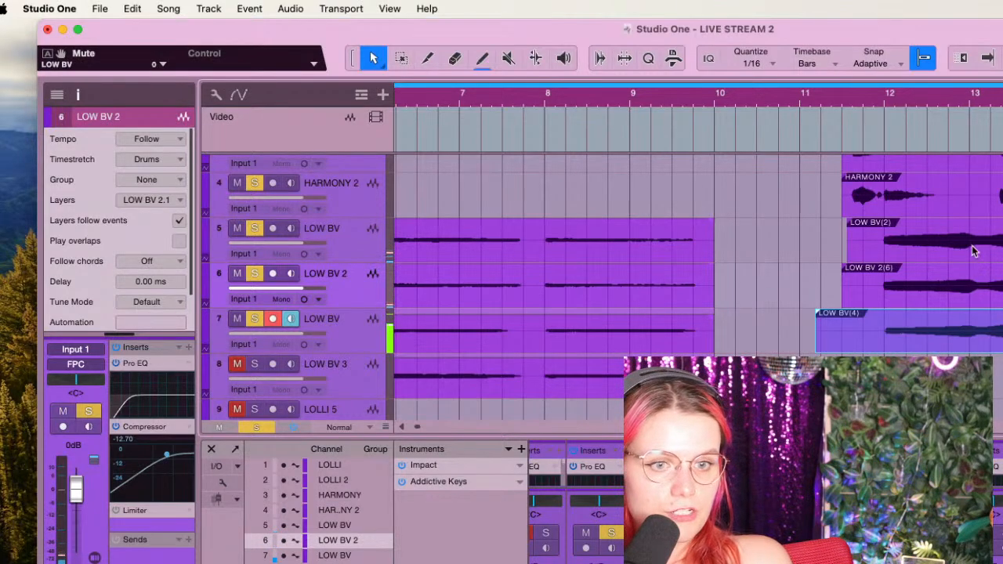
Clear all track solos and disarm the track 7 LOW BV
scroll(235, 351, up, 3)
scroll(991, 256, up, 2)
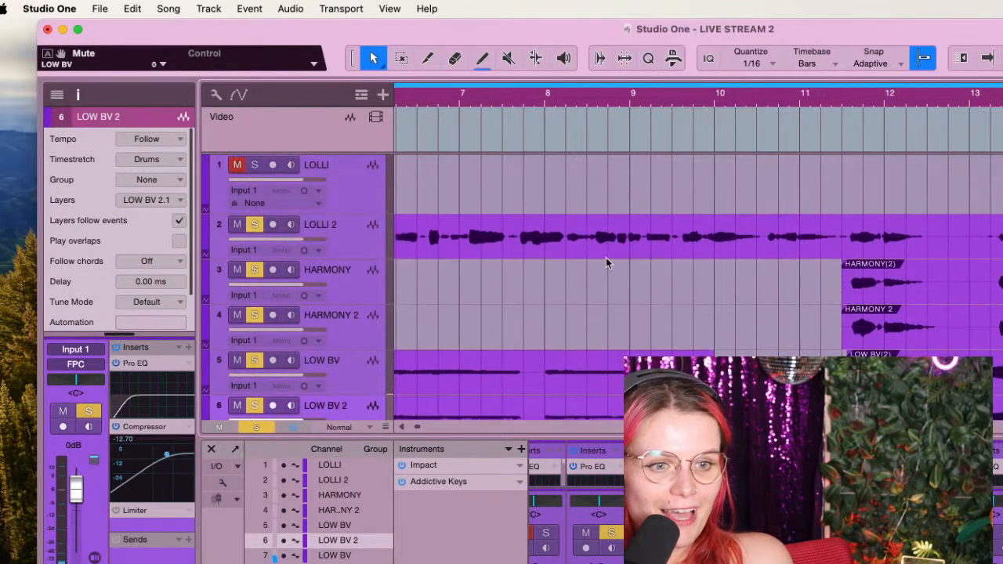
scroll(331, 410, down, 1)
click(257, 428)
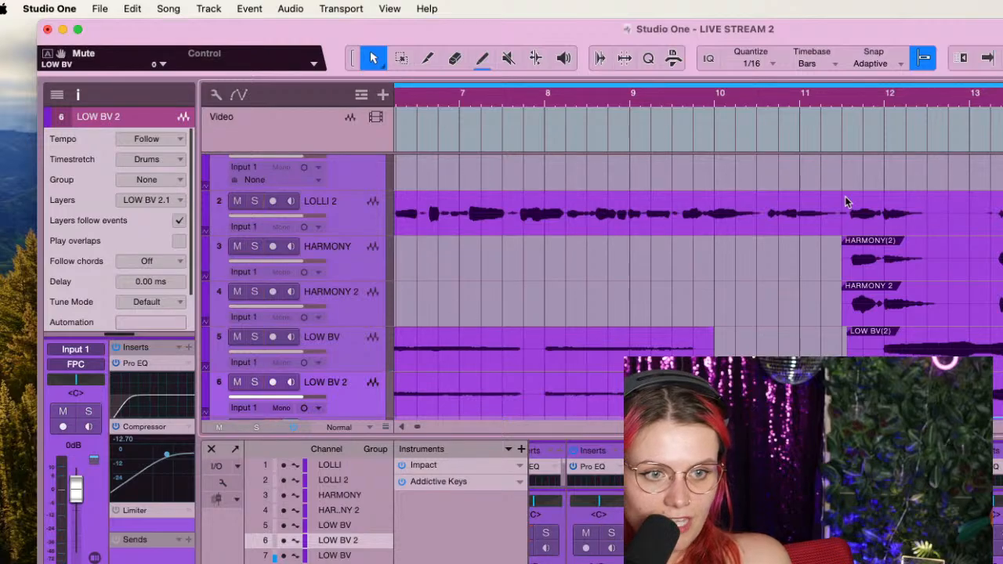
scroll(845, 196, down, 3)
key(w)
key(w)
key(w)
scroll(273, 351, down, 2)
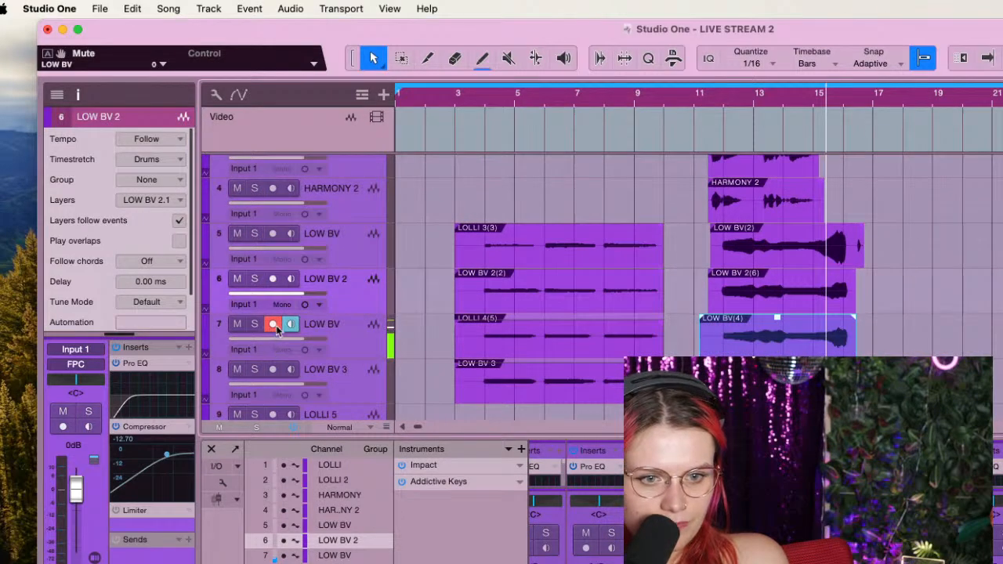
click(274, 325)
Play back all the vocal layers from about bar 2.5 with input monitoring turned on for LOLLI
scroll(673, 266, down, 4)
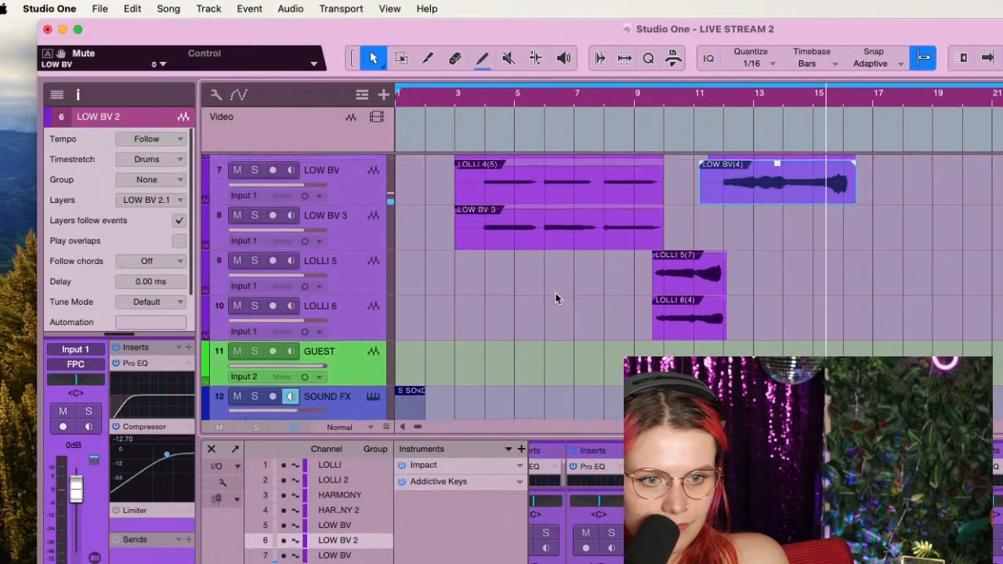
scroll(555, 298, up, 7)
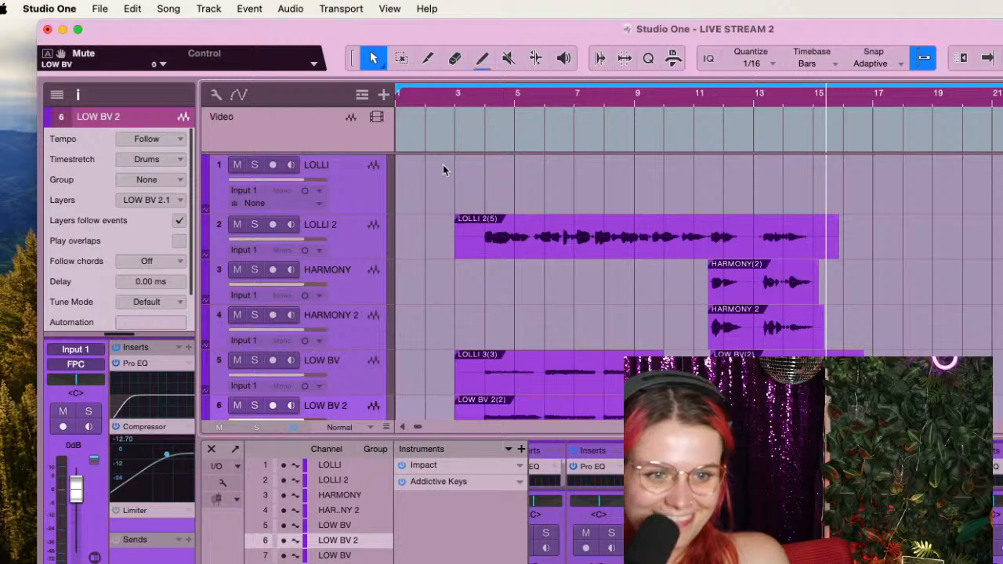
scroll(436, 104, up, 10)
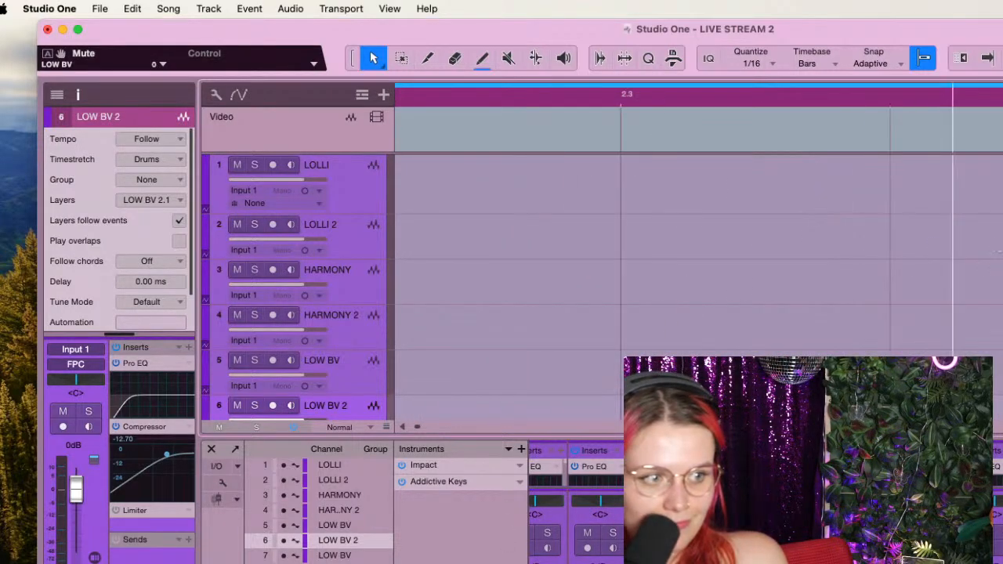
scroll(711, 285, down, 10)
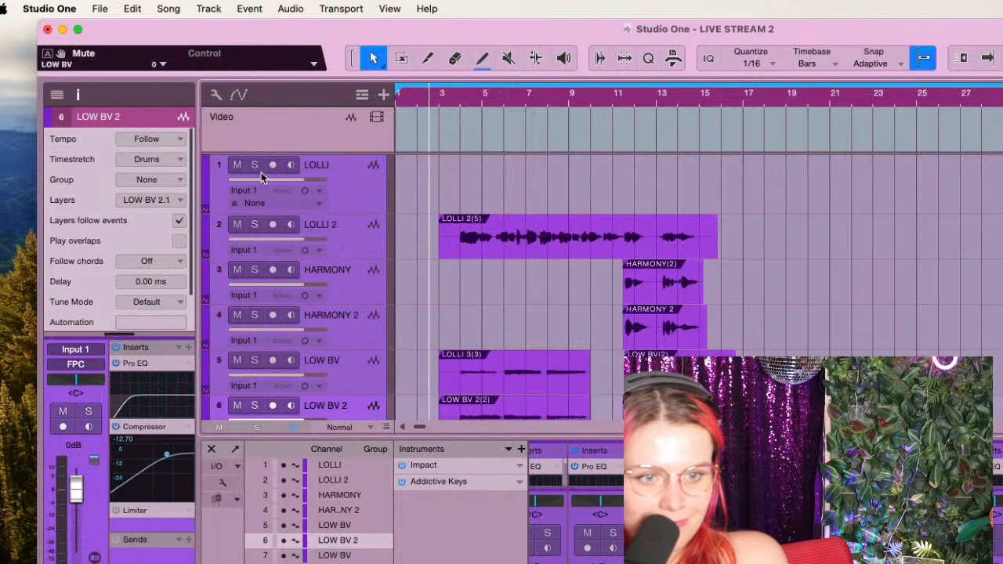
click(291, 165)
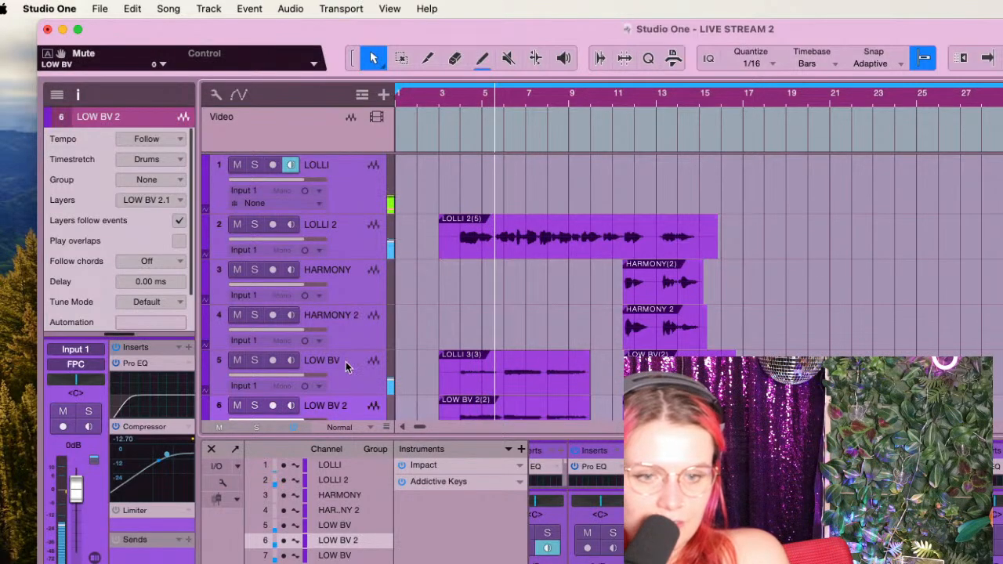
Insert a Room Reverb on track 8 LOW BV 3 and stop playback
scroll(345, 367, down, 3)
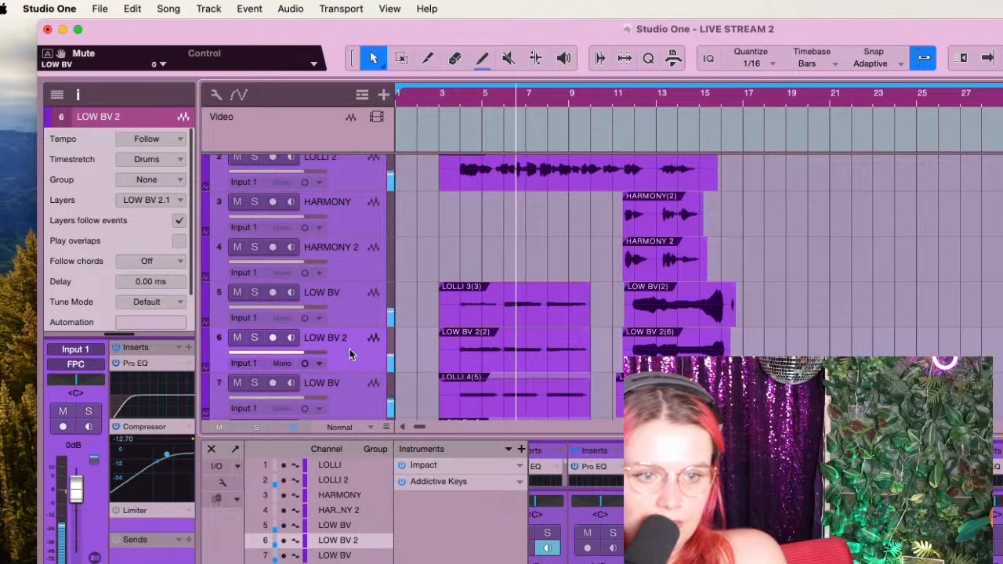
scroll(349, 354, down, 5)
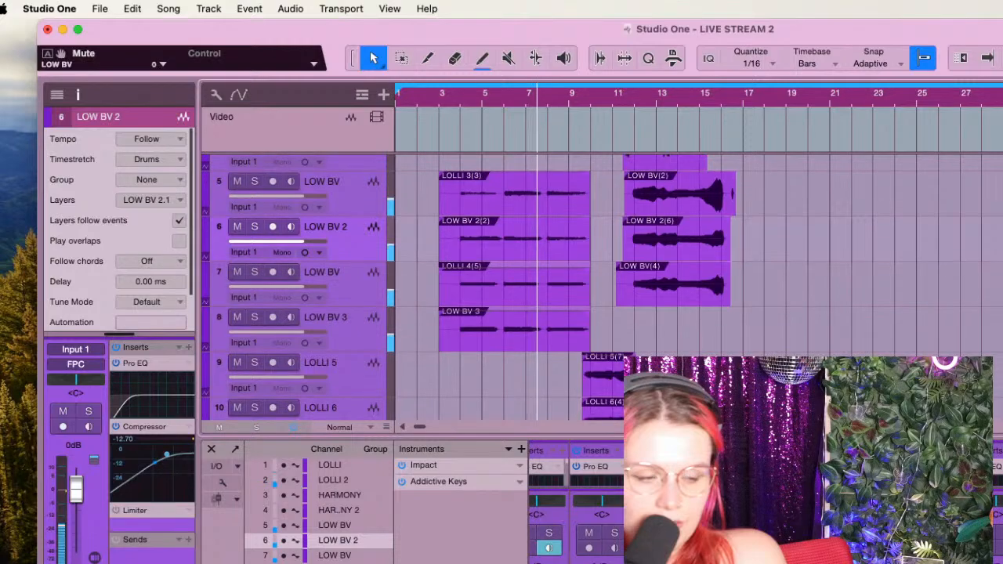
click(332, 319)
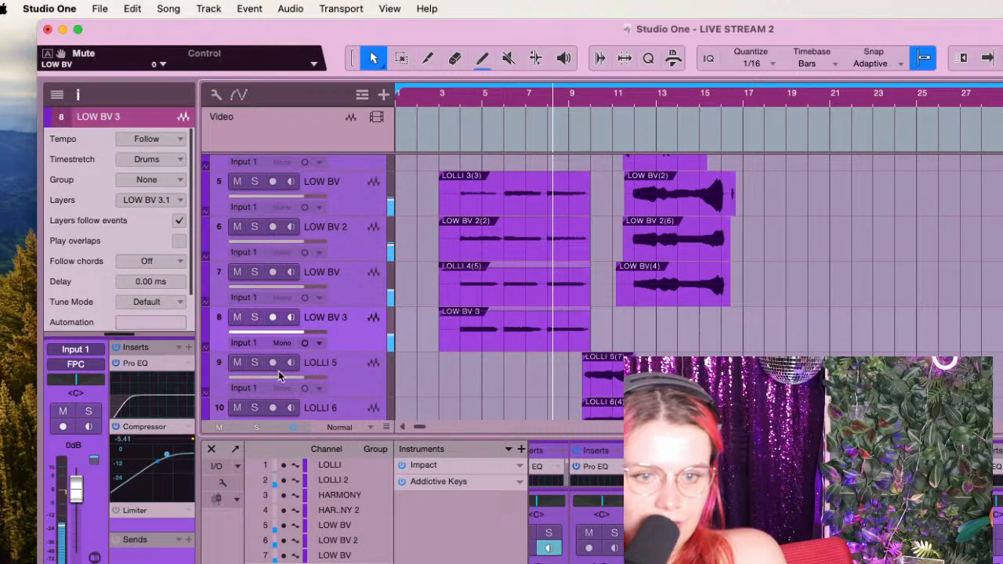
click(189, 363)
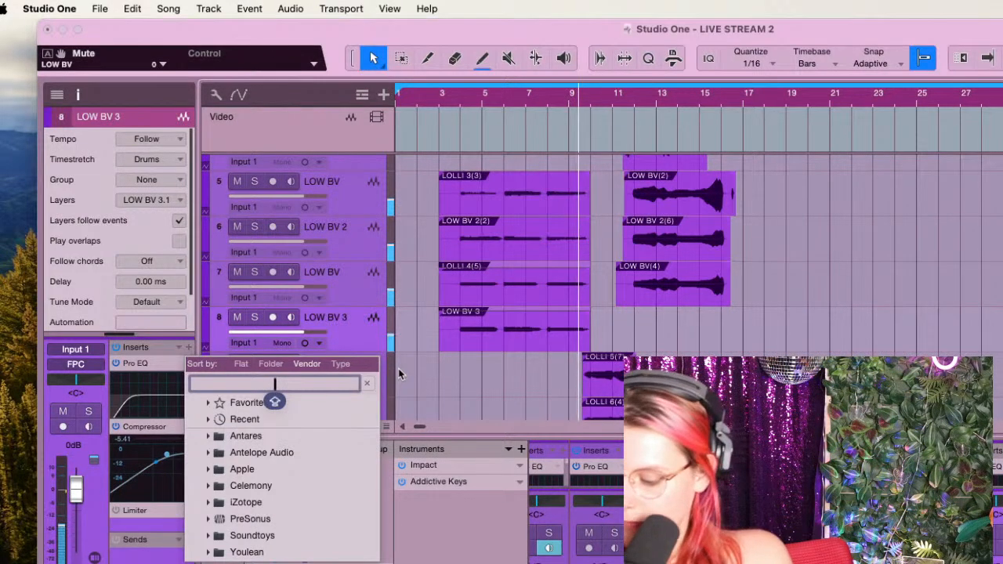
text(REVER)
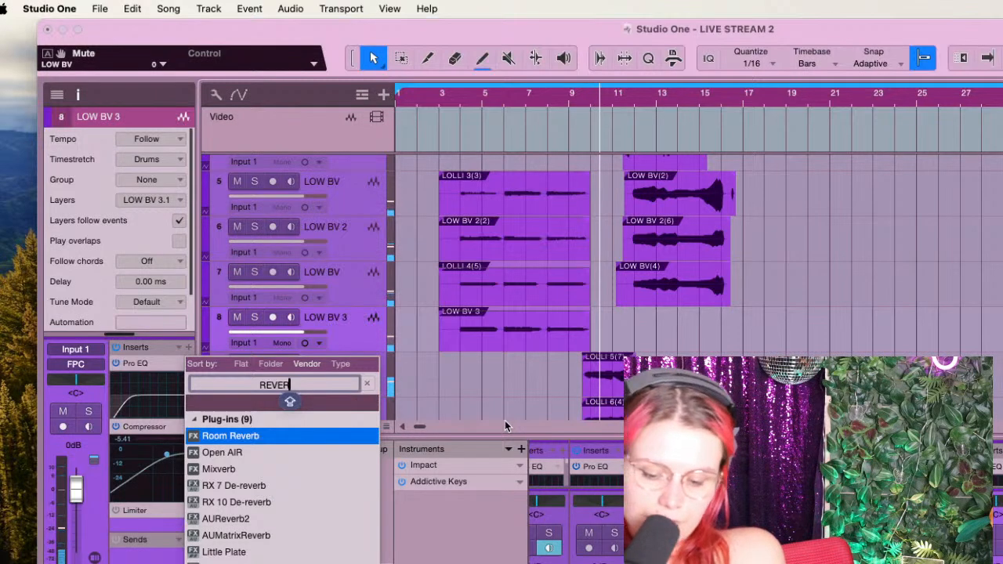
key(Return)
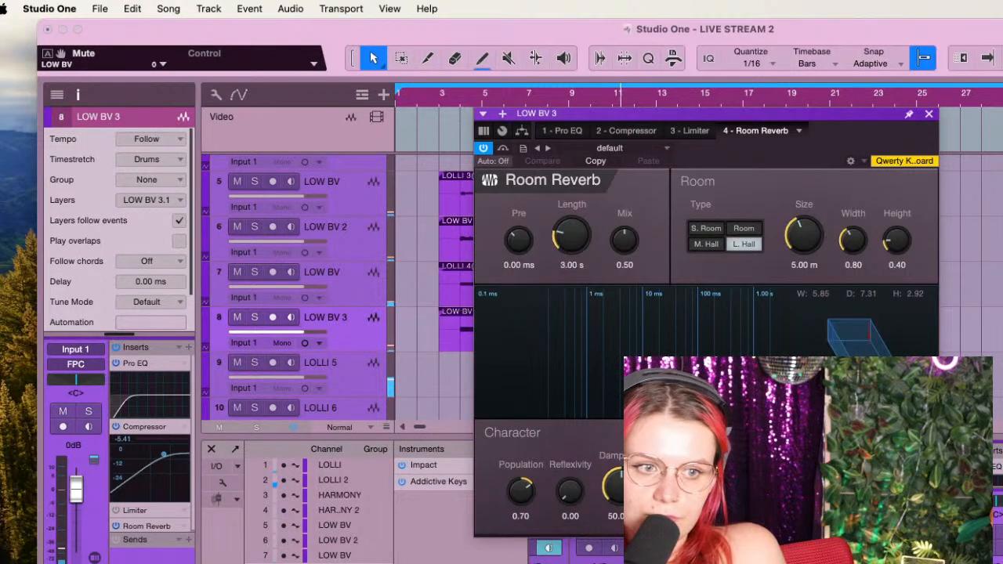
drag(857, 116, 1002, 199)
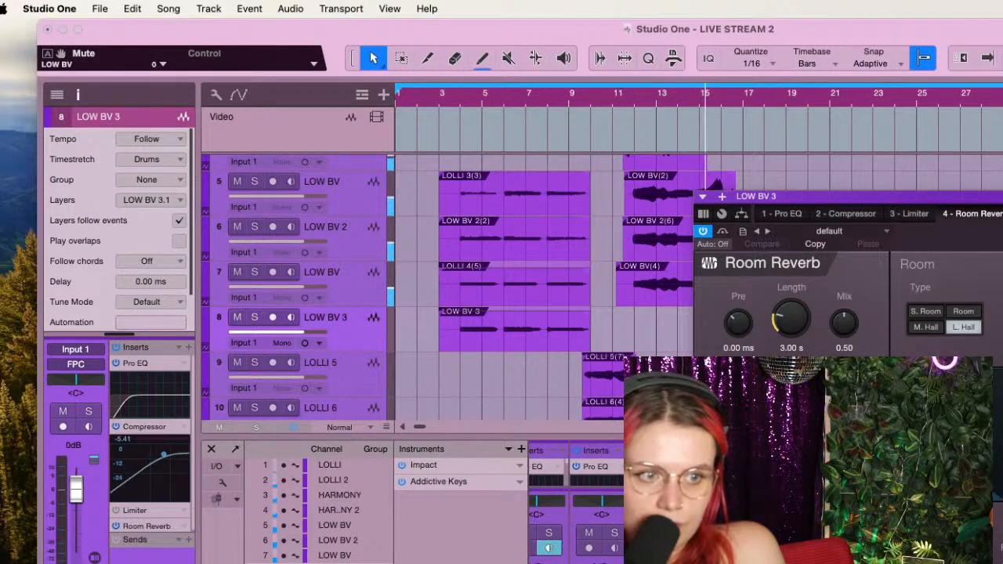
key(space)
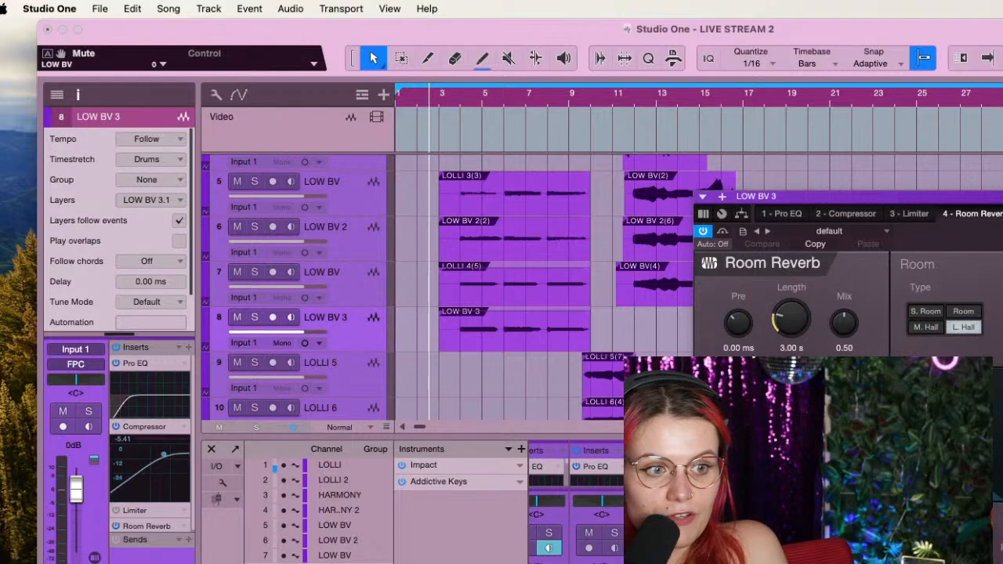
Solo track 8 LOW BV 3 and briefly test its input monitoring, leaving monitoring off
click(340, 327)
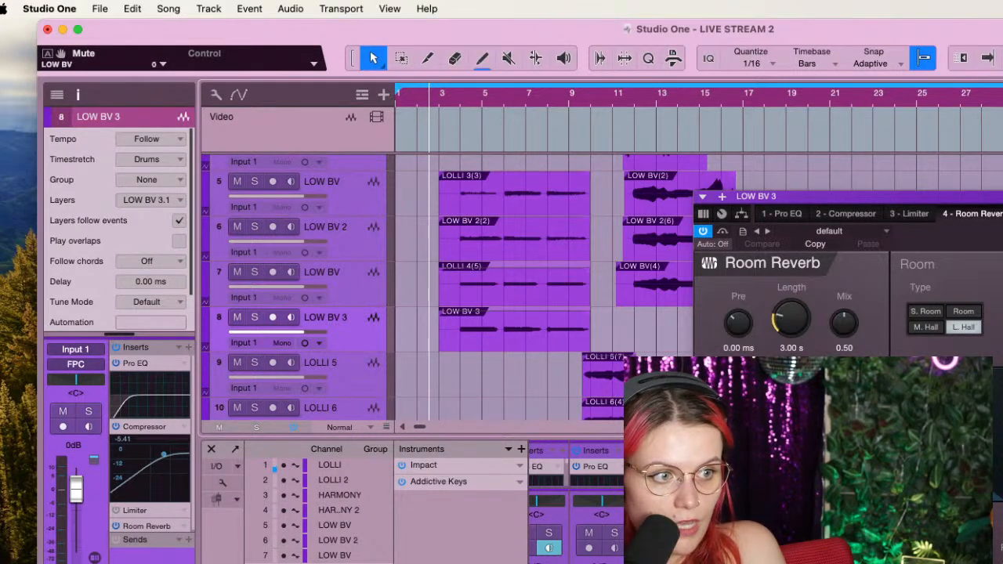
drag(894, 197, 891, 204)
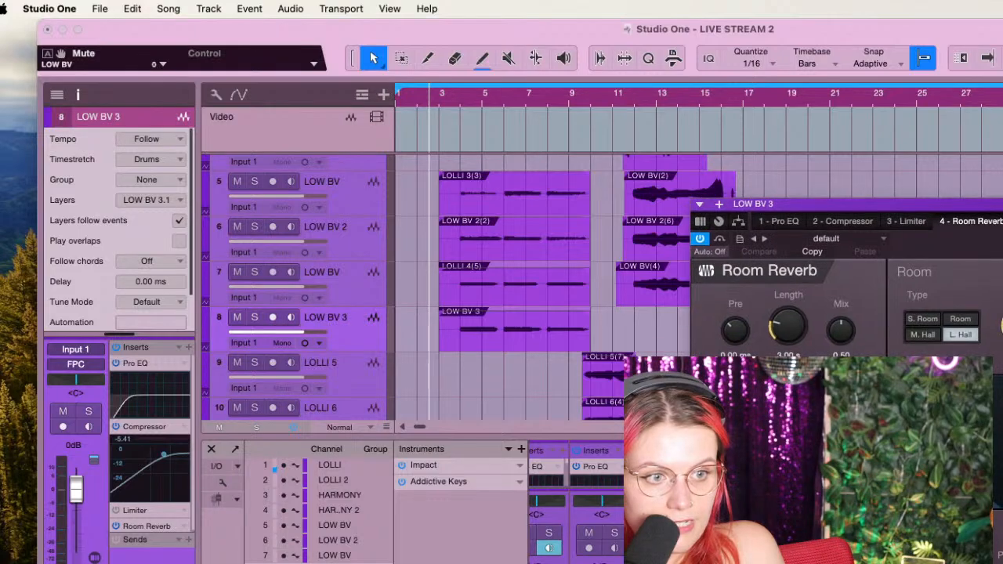
click(320, 341)
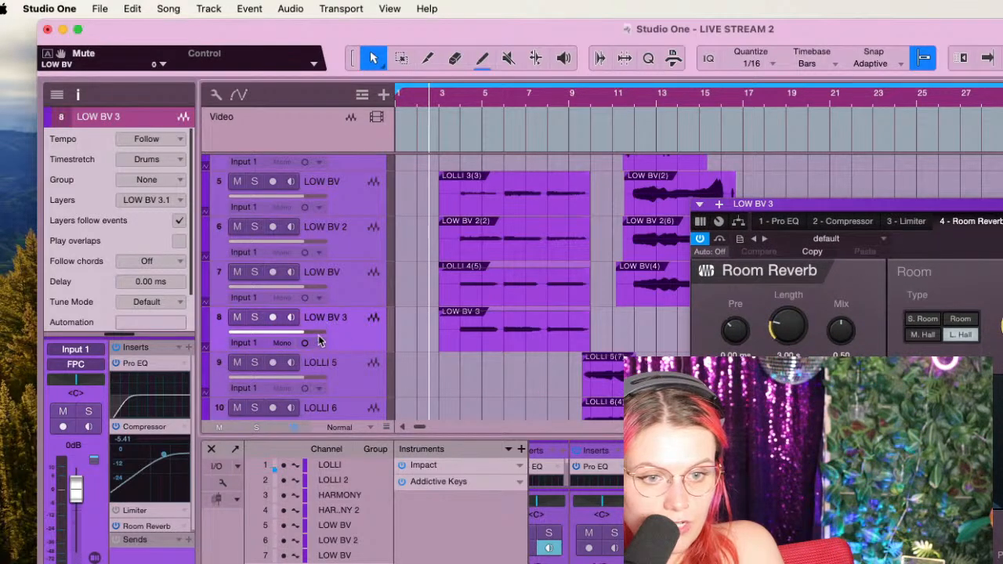
click(255, 317)
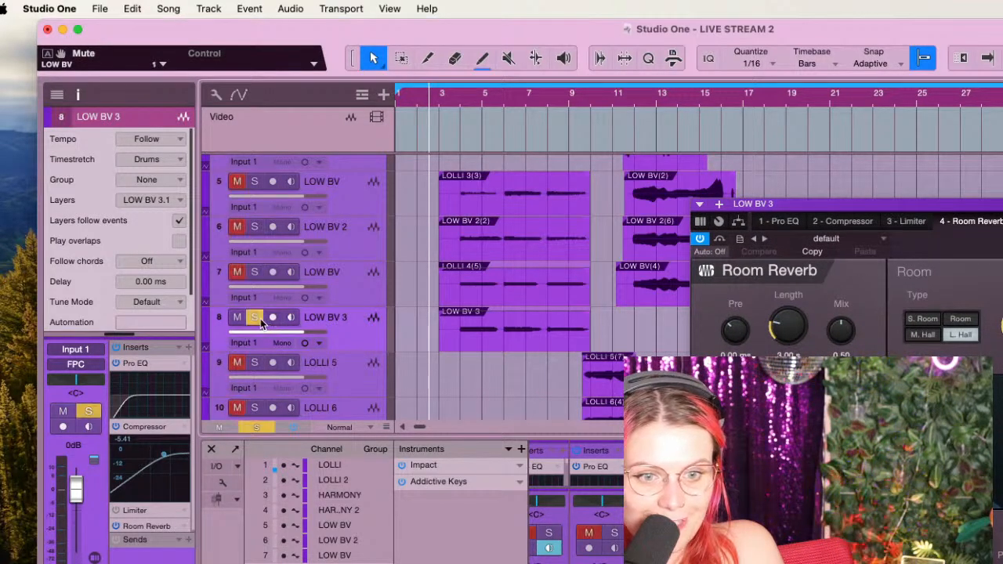
click(290, 317)
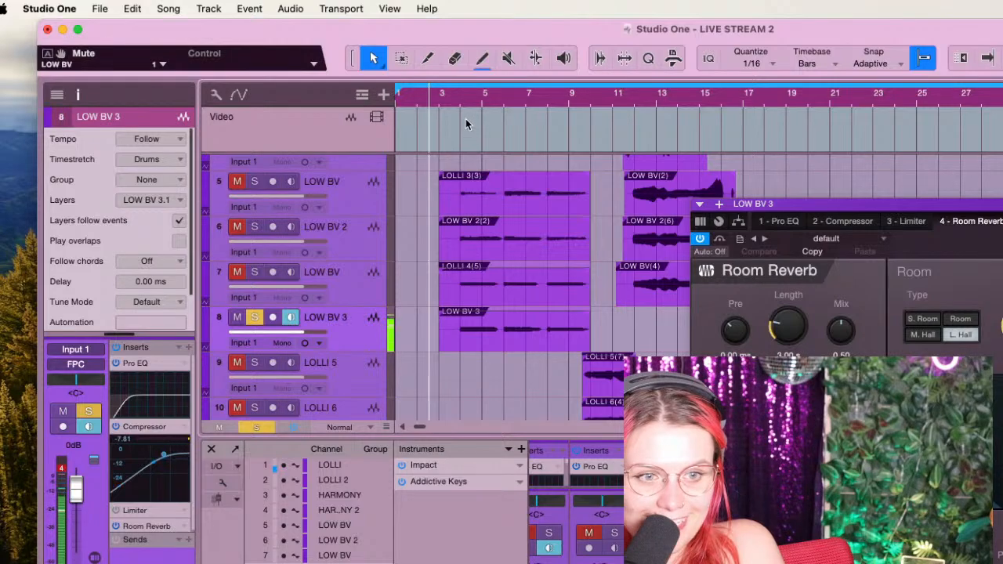
click(290, 318)
Solo track 1 LOLLI in addition to LOW BV 3
scroll(296, 259, up, 5)
scroll(318, 235, down, 2)
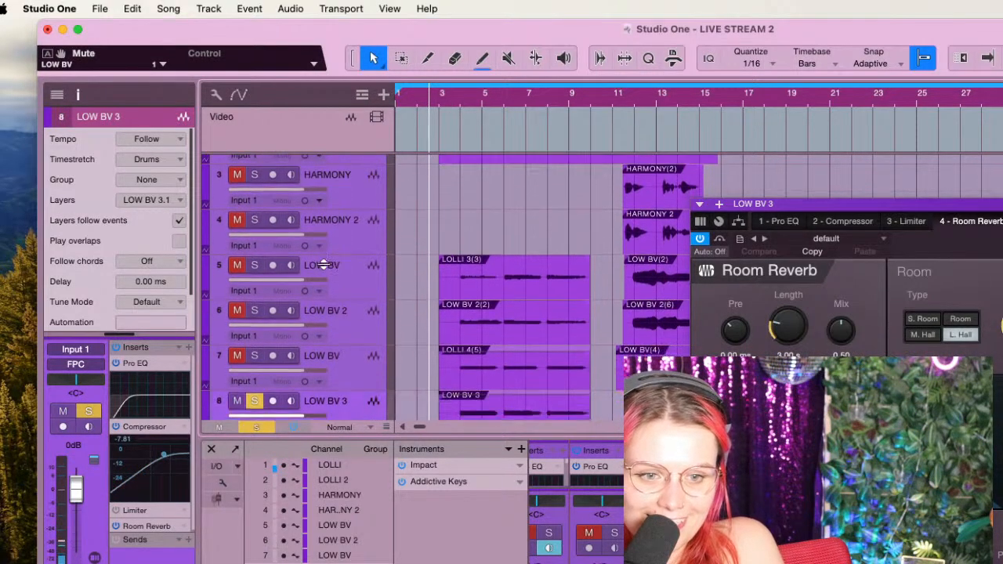
scroll(290, 235, up, 3)
click(254, 165)
scroll(439, 282, down, 5)
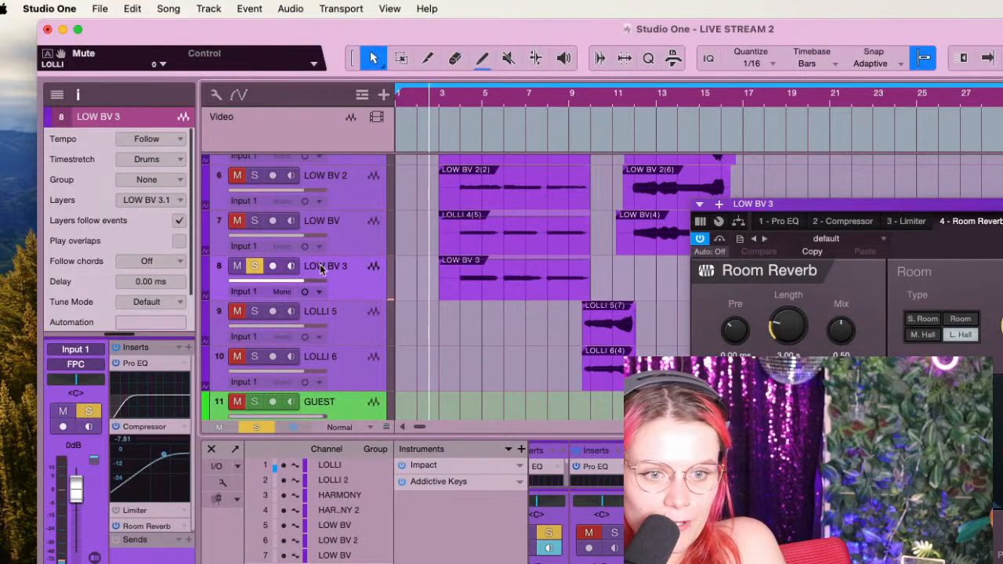
Audition the LOW BV 3 clip with the Listen tool, return to the Arrow tool and select the LOLLI 4(5) clip on track 7
click(564, 58)
click(454, 285)
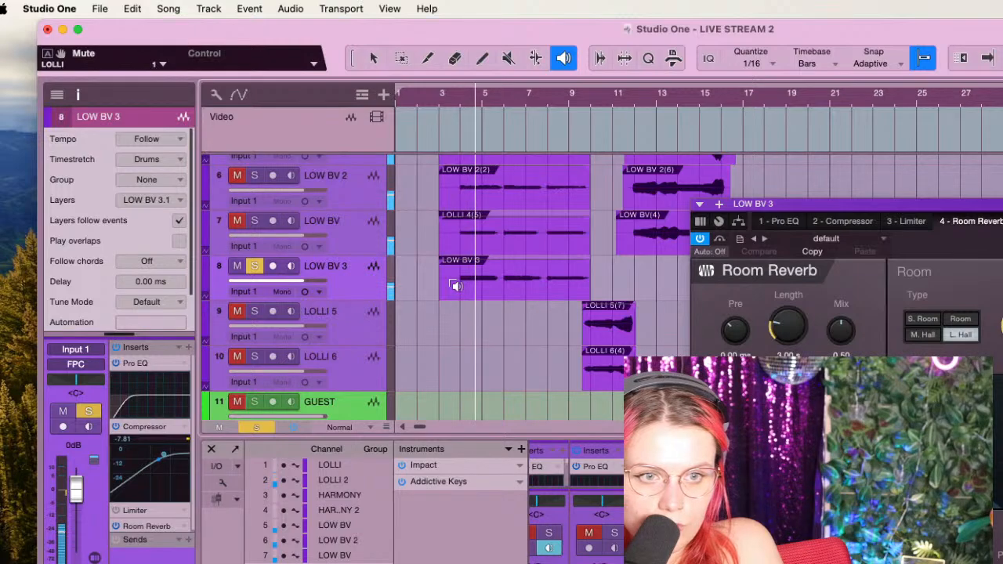
click(373, 59)
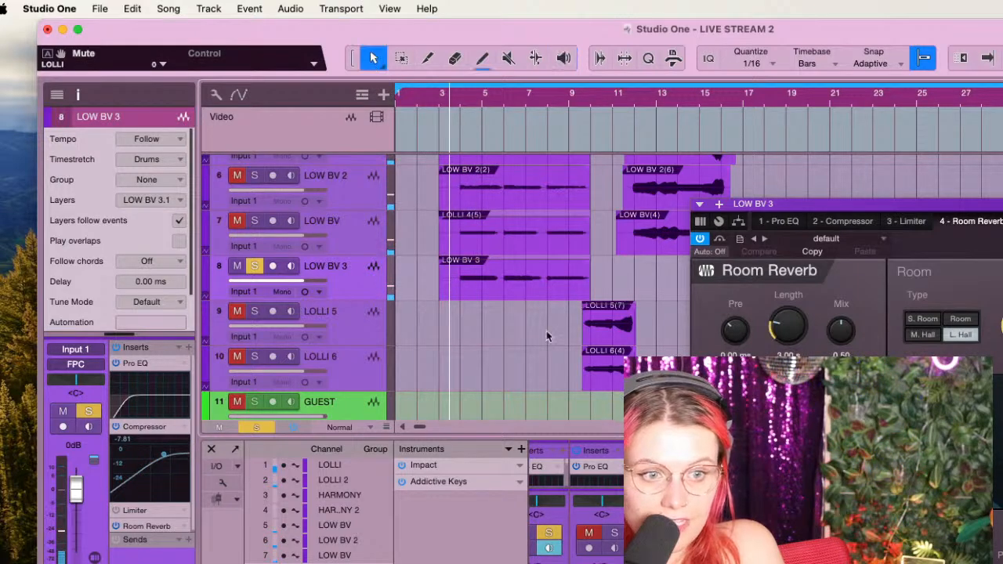
click(517, 284)
drag(516, 273, 516, 276)
click(516, 228)
drag(516, 228, 517, 225)
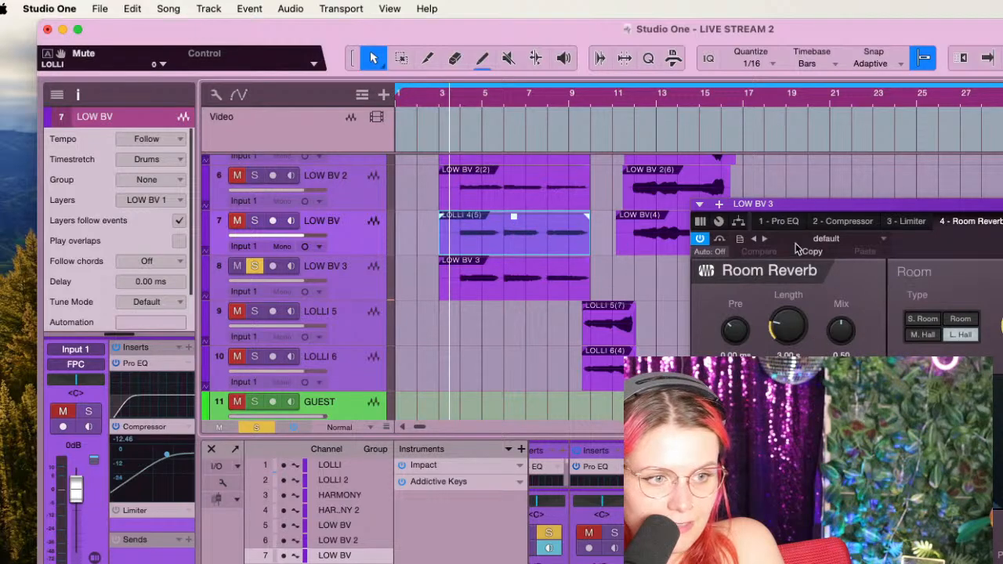
Enable the high cut in LOW BV 3's Pro EQ and set its frequency to 6.86 kHz
click(777, 222)
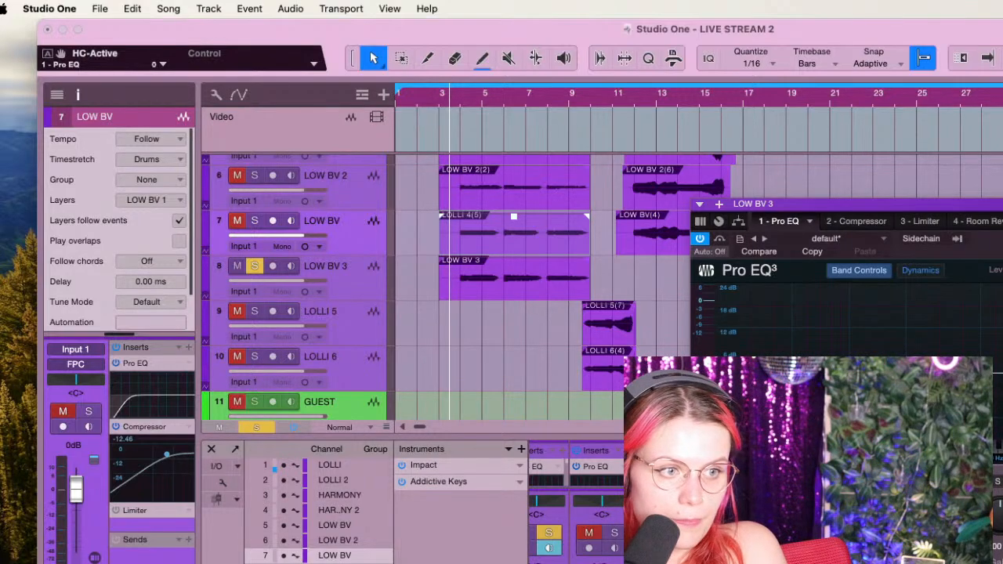
drag(1000, 204, 627, 19)
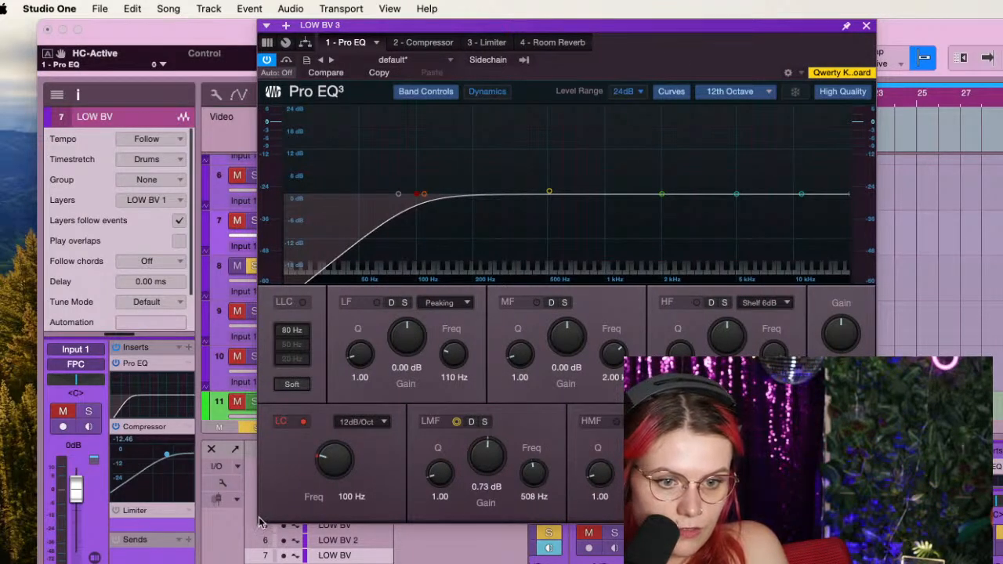
drag(573, 21, 495, 6)
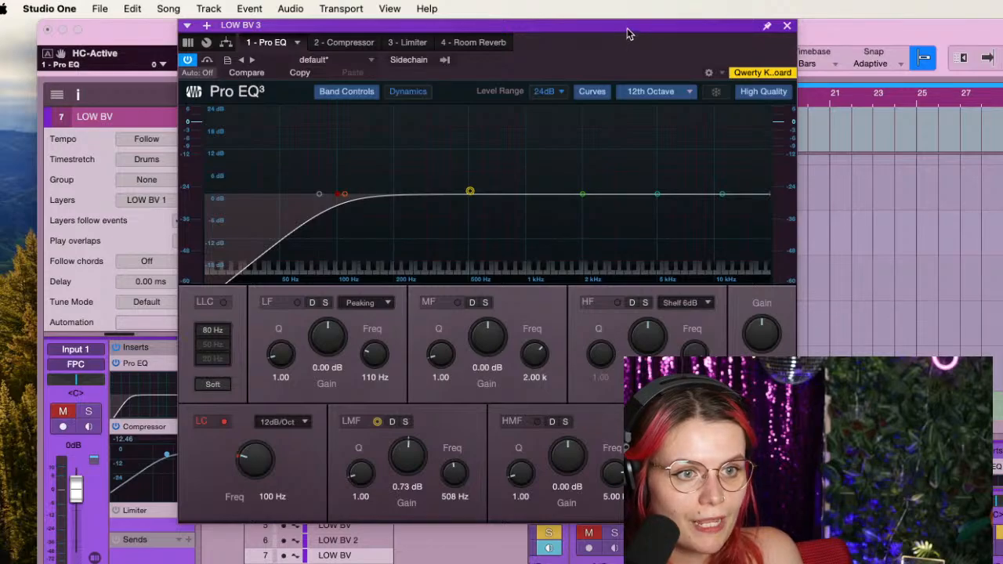
drag(628, 30, 593, 66)
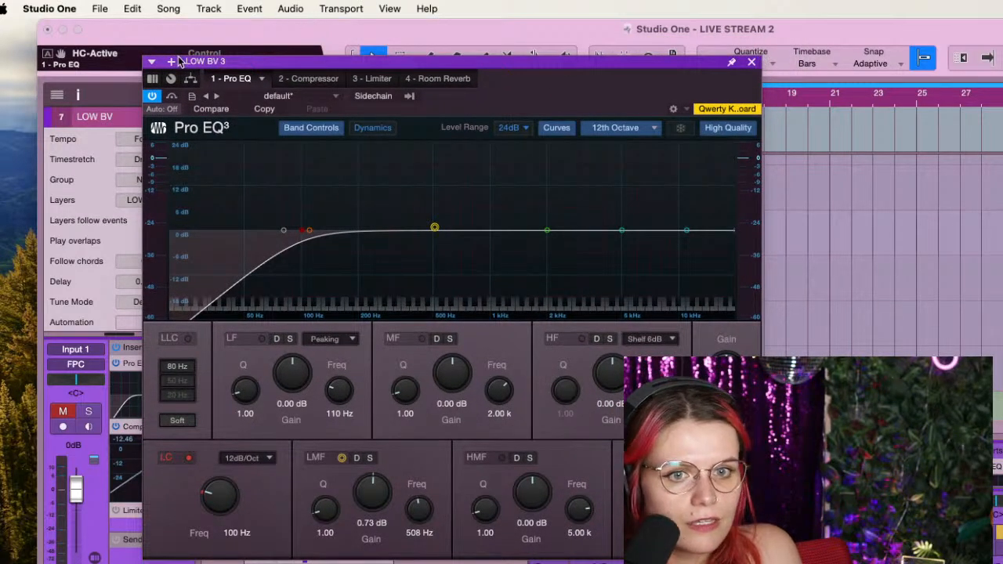
drag(270, 67, 192, 31)
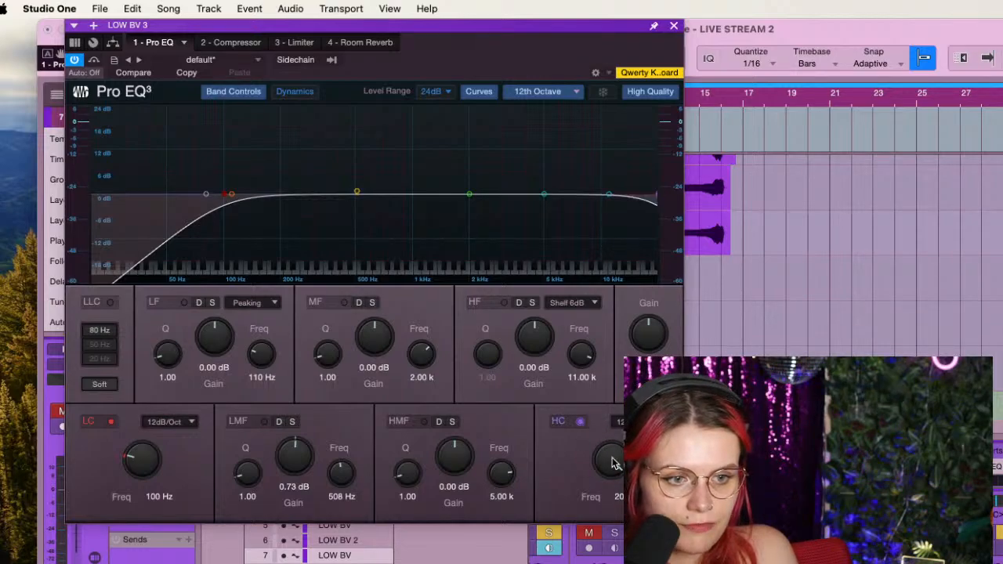
drag(619, 460, 590, 393)
drag(558, 36, 530, 402)
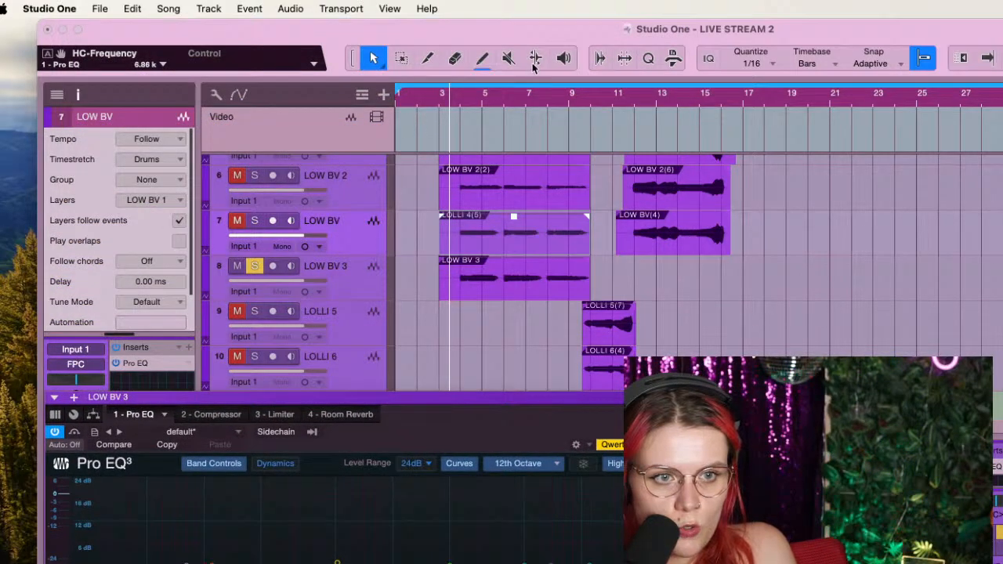
Audition the LOW BV 3 clip, enable the Pro EQ's MF band and set the LMF gain to 2.65 dB
click(564, 58)
click(475, 281)
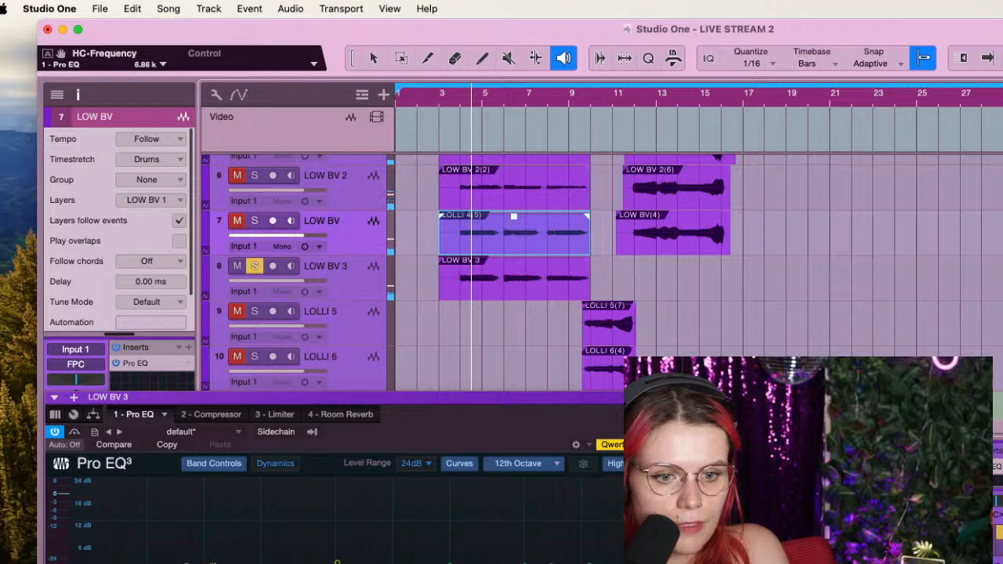
click(449, 563)
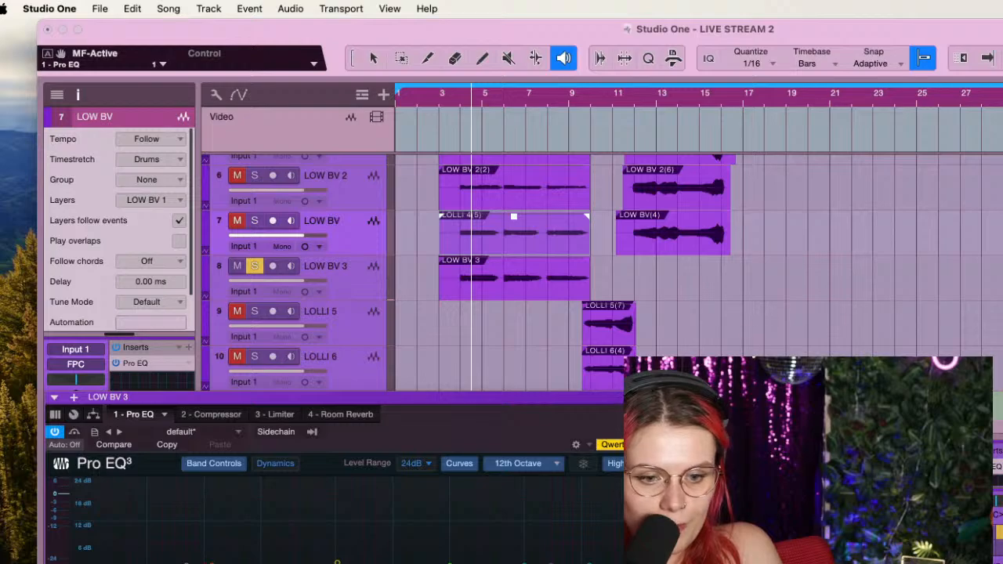
drag(394, 400, 471, 62)
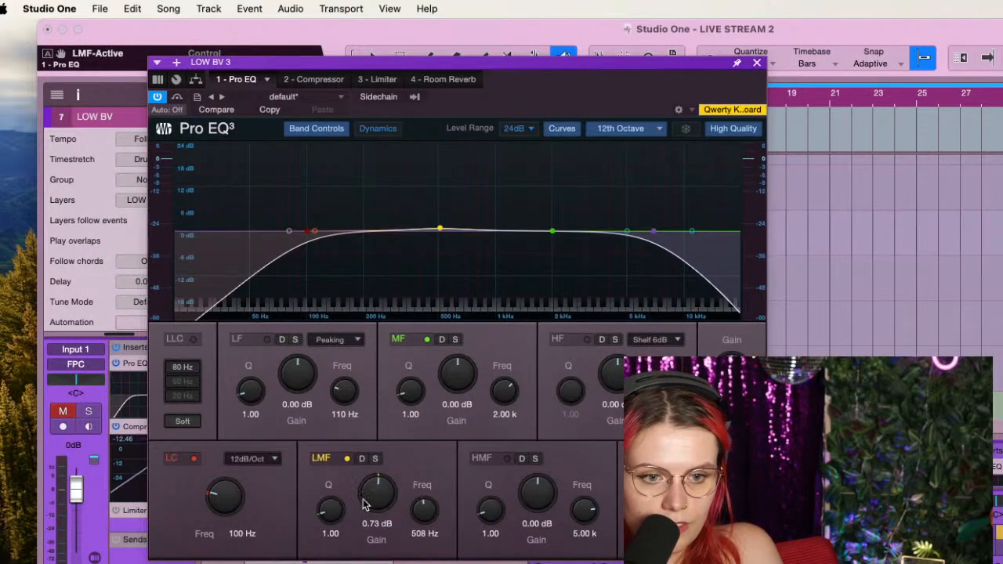
mouse_move(363, 504)
mouse_down()
mouse_move(376, 484)
mouse_move(376, 495)
mouse_up()
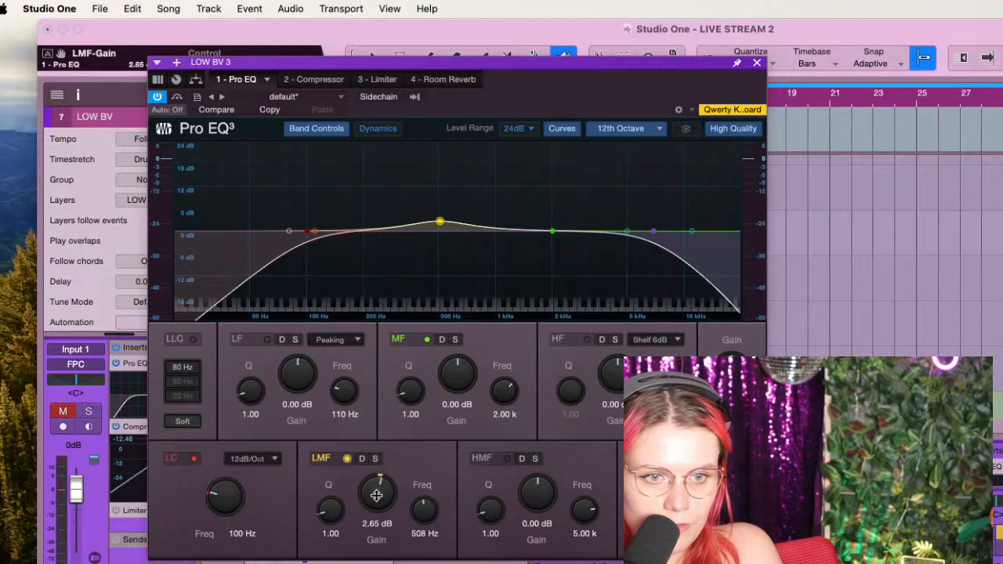
Boost the LF band at a higher frequency in LOW BV 3's Pro EQ, set the HMF gain to -0.60 dB and close the plug-in
drag(649, 64, 1002, 159)
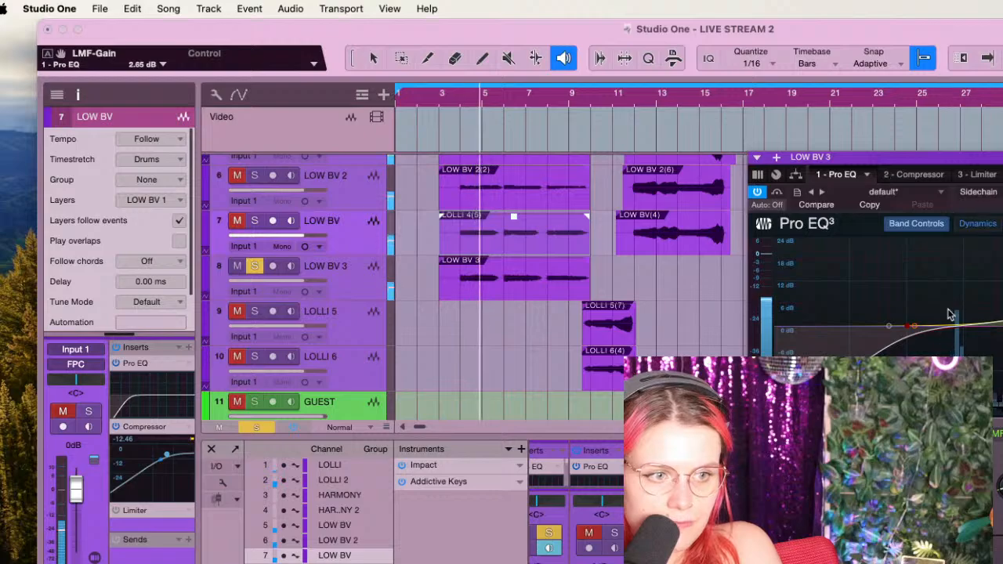
drag(909, 326, 970, 318)
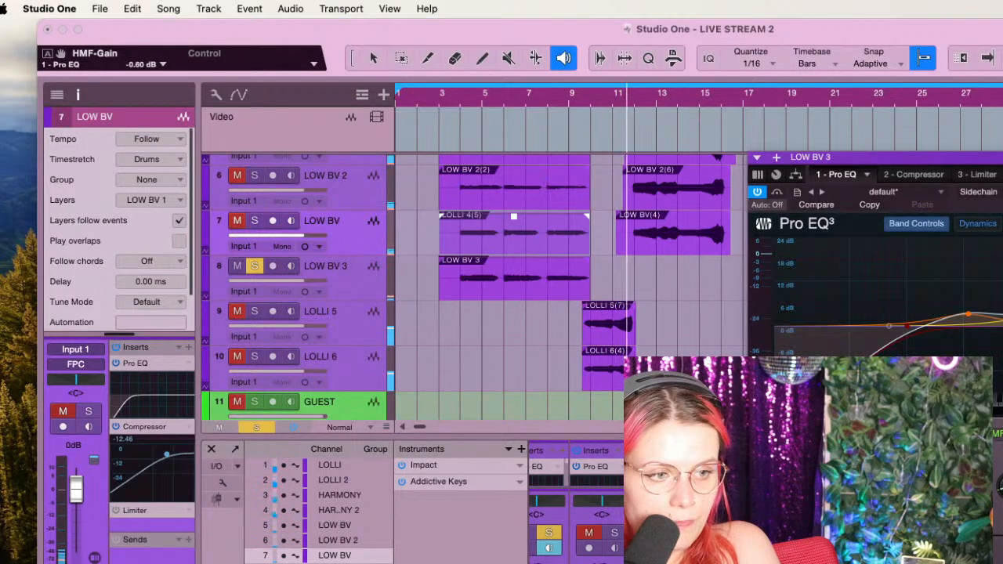
key(Escape)
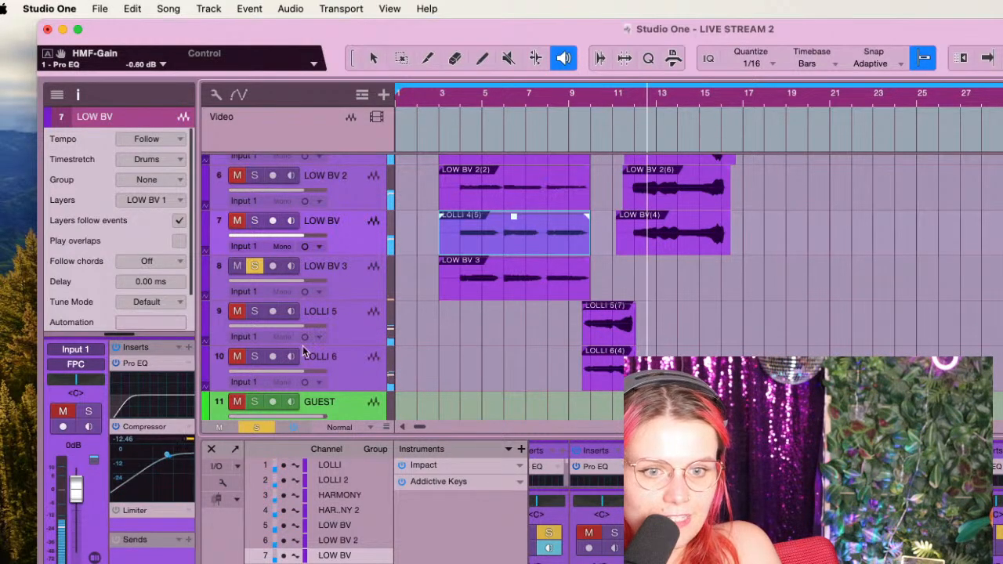
Compare the Pro EQ inserts of track 7 LOW BV and track 8 LOW BV 3, finishing with track 7 selected
scroll(302, 363, up, 3)
scroll(308, 365, up, 1)
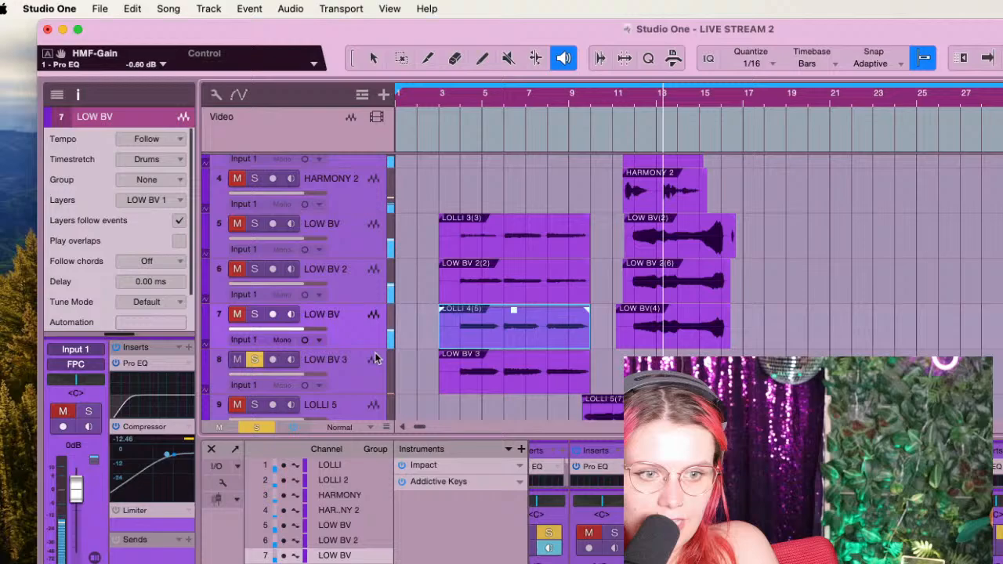
click(152, 365)
click(152, 366)
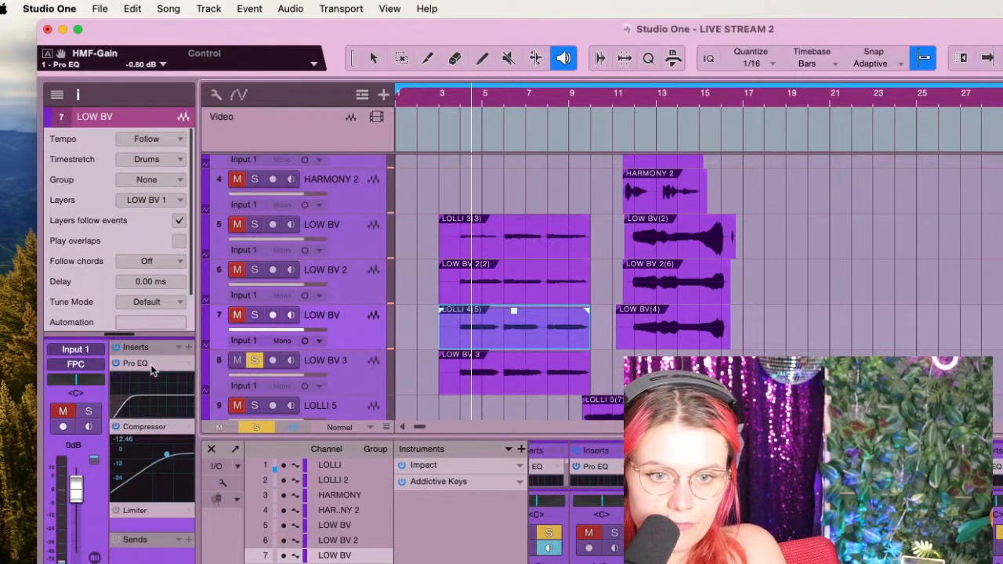
click(336, 373)
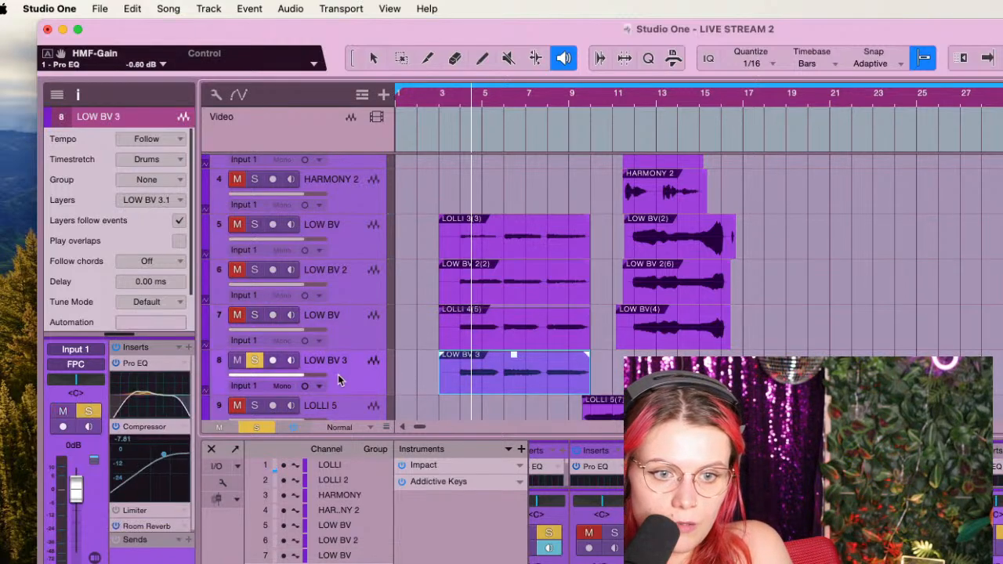
click(156, 364)
click(345, 322)
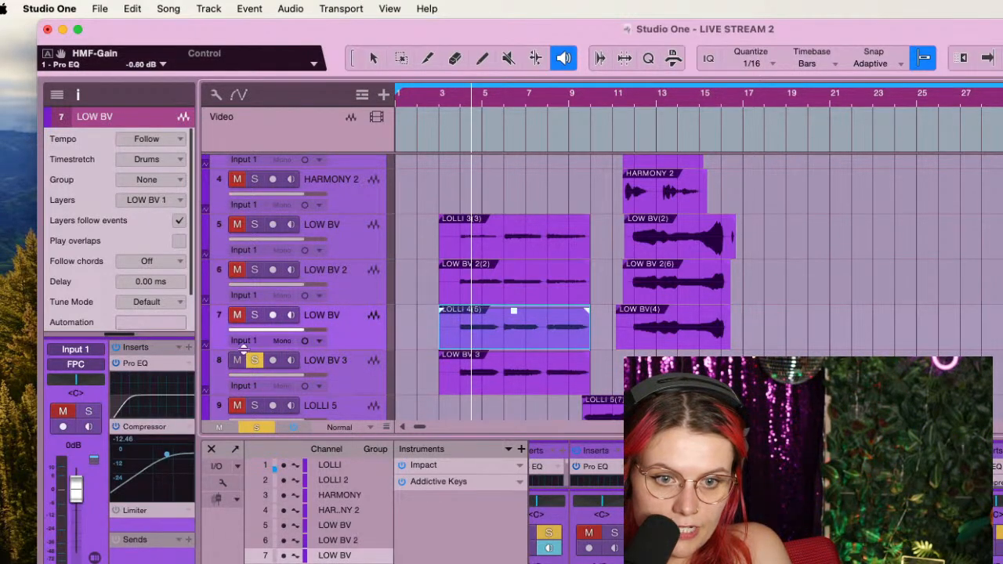
click(160, 364)
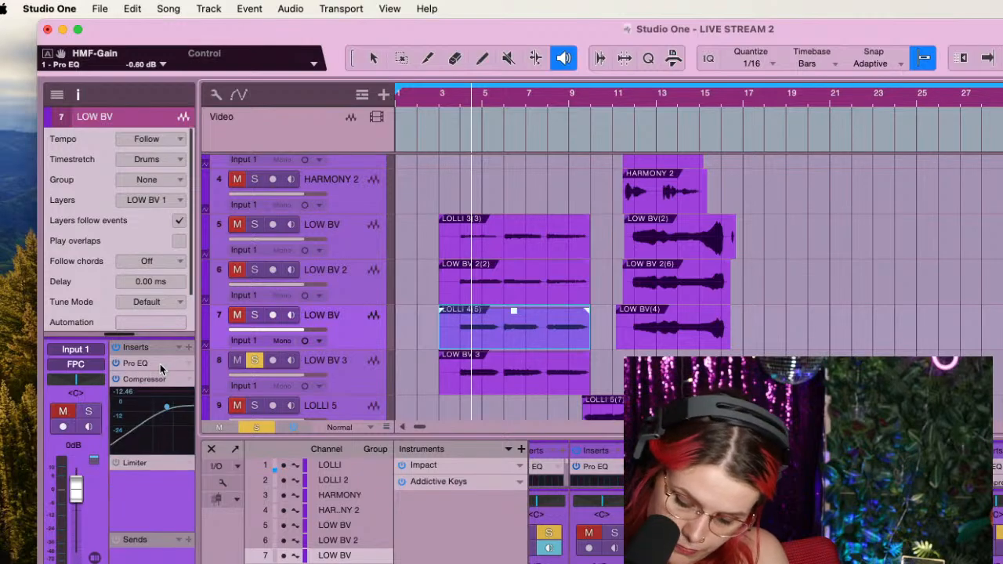
key(super+v)
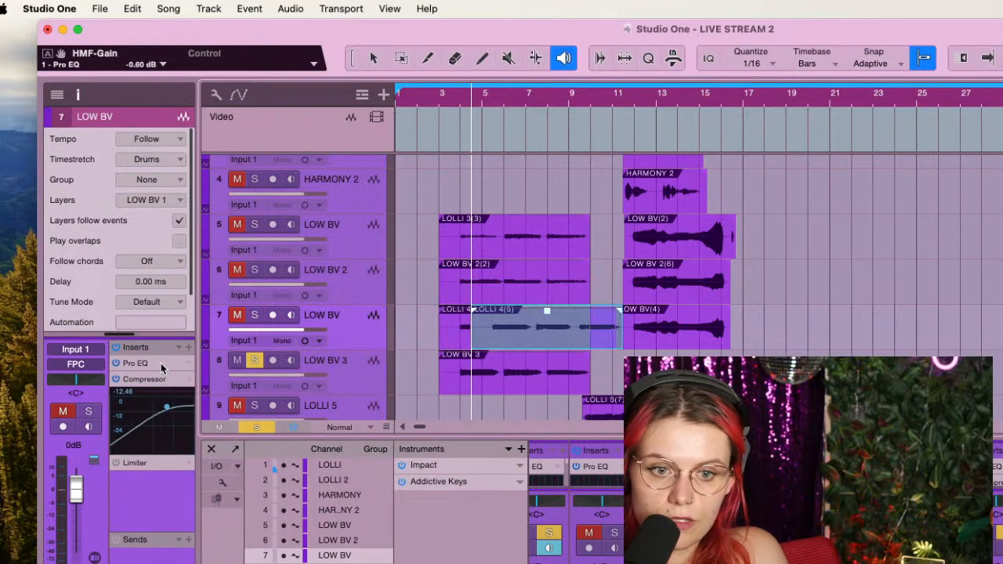
key(super+z)
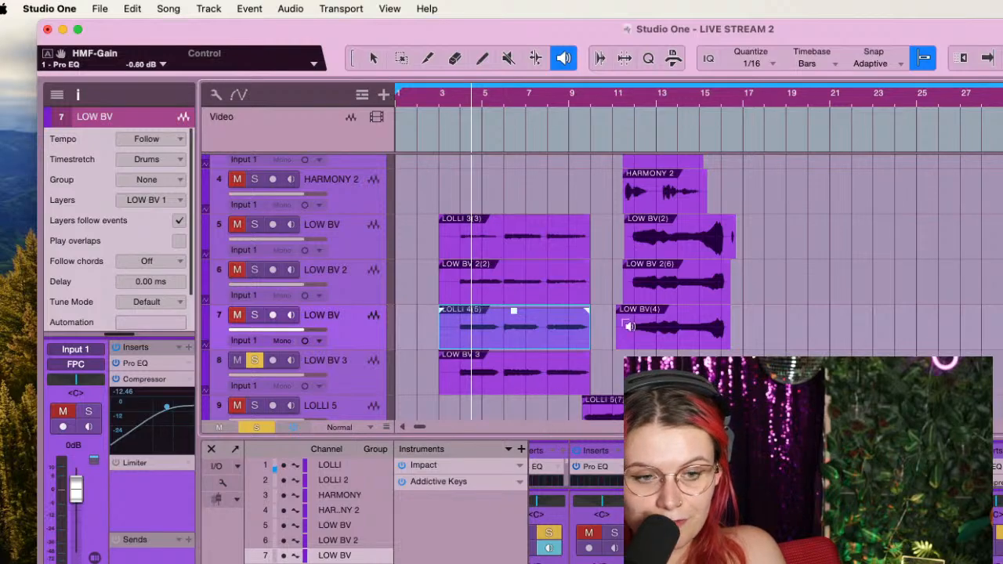
Copy LOW BV 3's Pro EQ insert onto track 7 LOW BV, track 6 LOW BV 2 and track 5 LOW BV
click(351, 366)
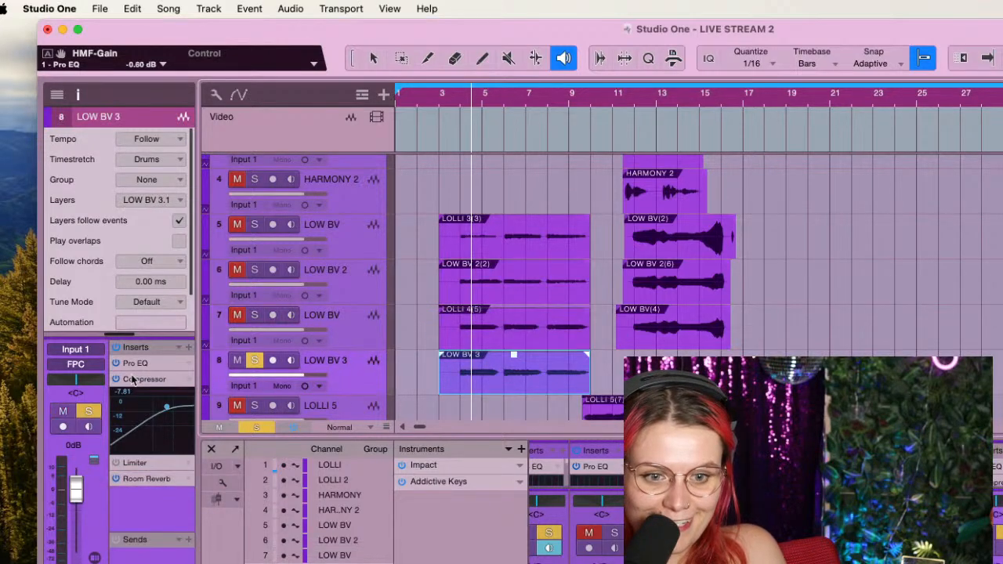
drag(145, 370, 309, 329)
drag(152, 363, 309, 299)
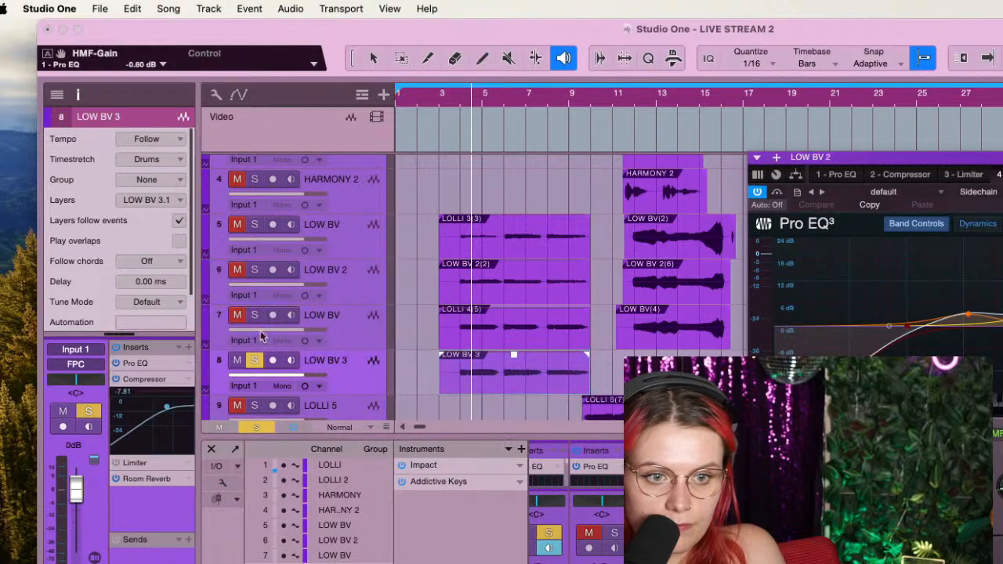
drag(141, 373, 331, 250)
click(1002, 157)
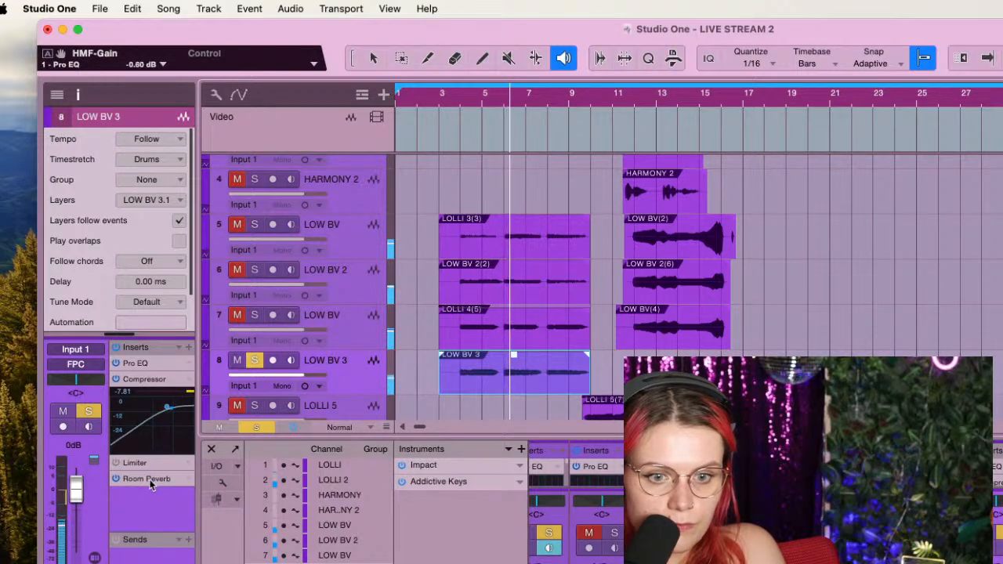
Copy LOW BV 3's Room Reverb insert onto tracks 7, 6 and 5, and close the plug-in window
drag(152, 478, 337, 328)
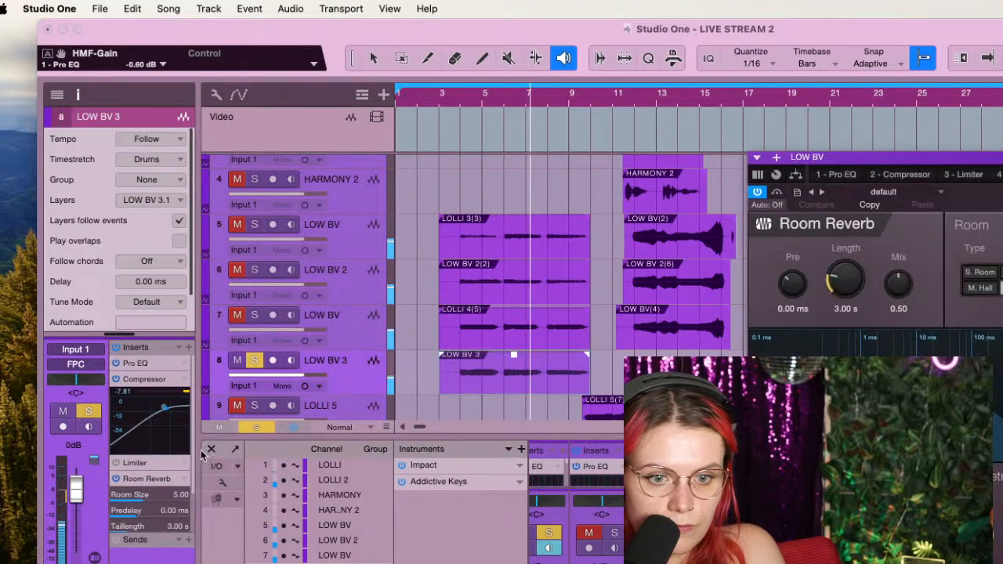
drag(149, 480, 307, 287)
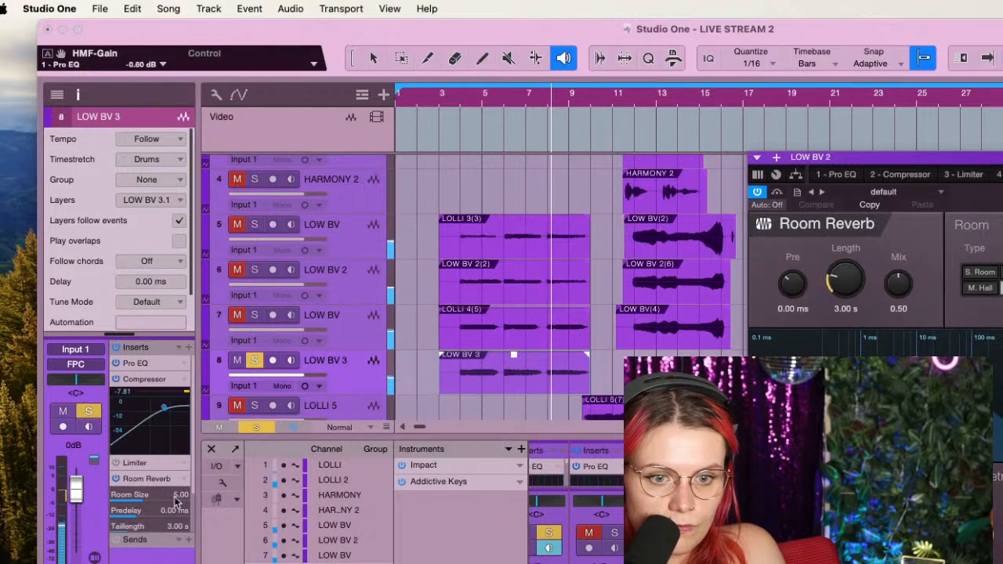
drag(150, 479, 310, 245)
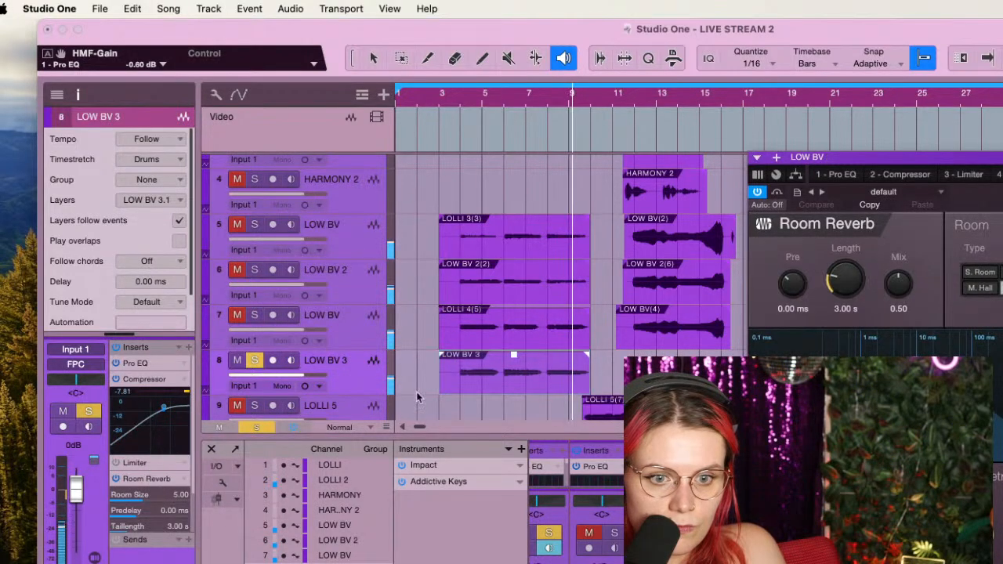
click(1001, 158)
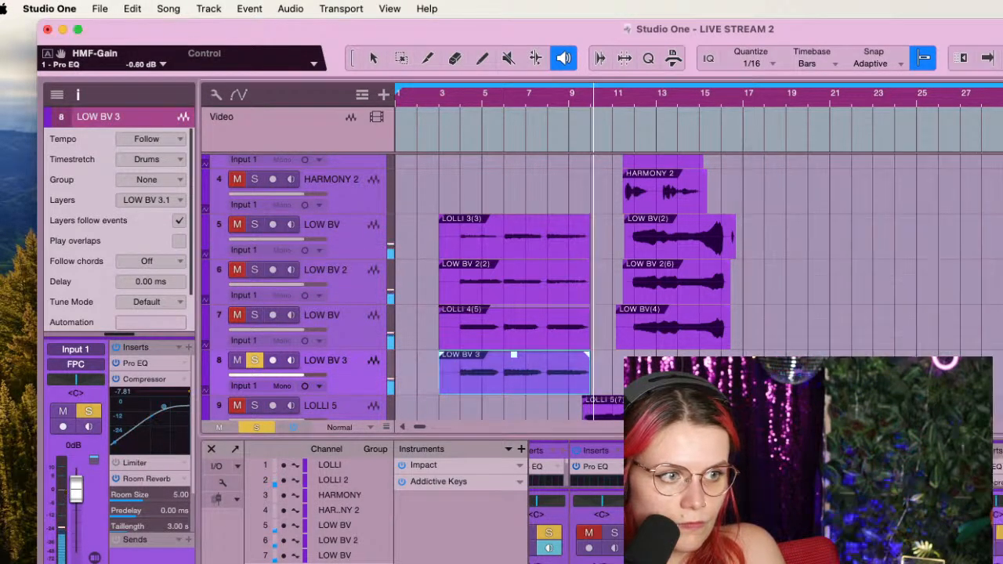
Play from about bar 4 and unsolo LOW BV 3 to hear the low backing layers with the full arrangement
click(454, 100)
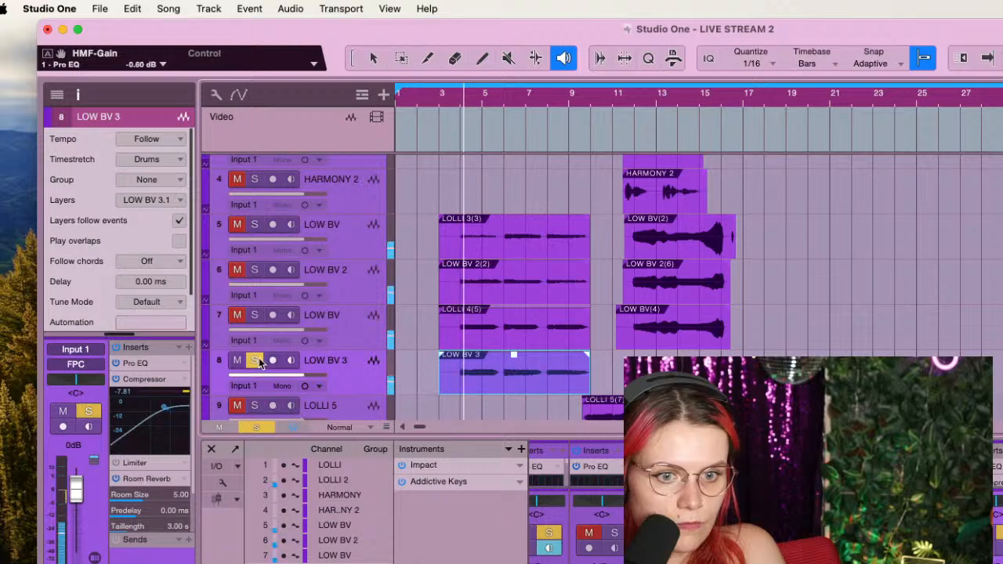
click(254, 360)
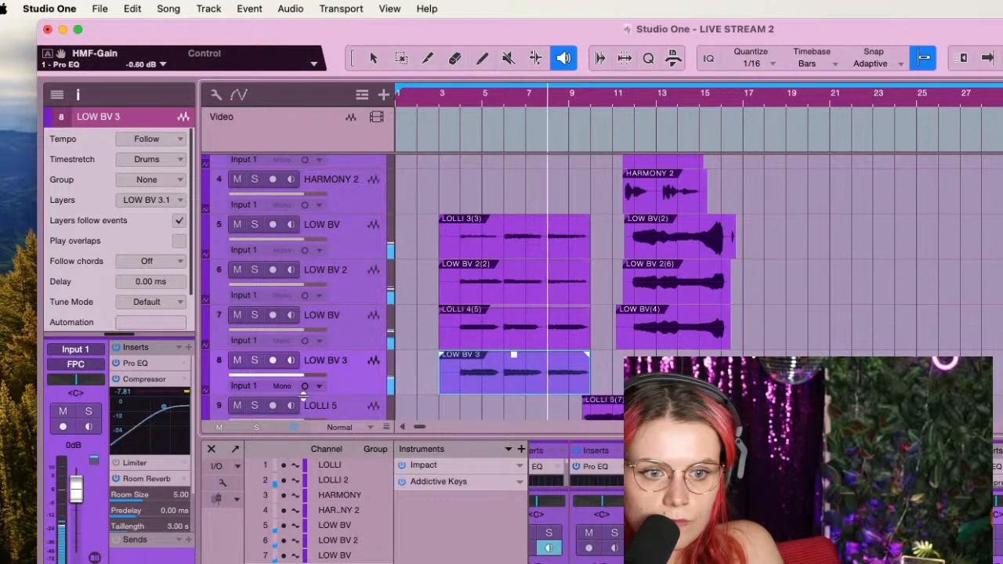
click(161, 364)
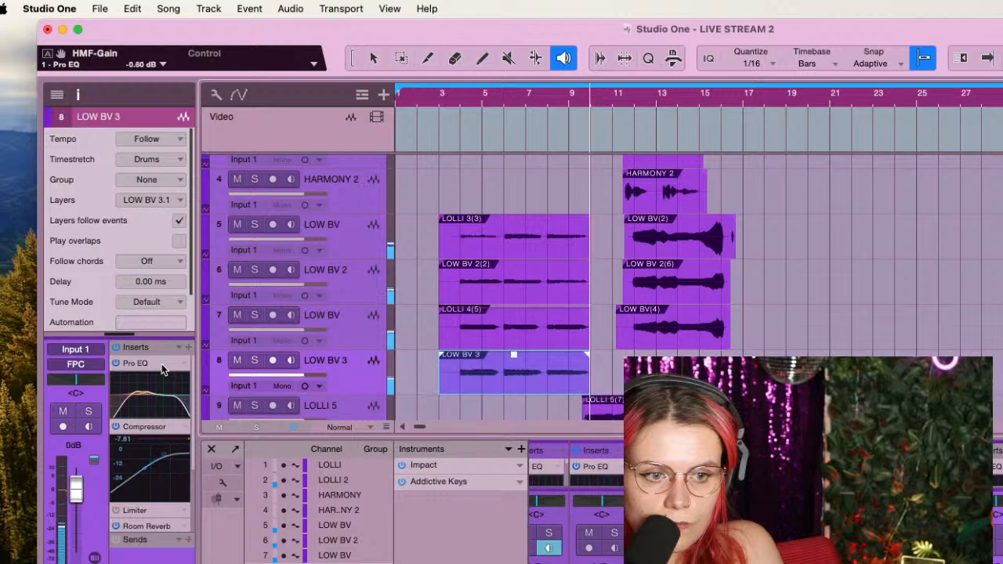
Trim the start of the LOW BV(4) clip to match the clips above and set the LF gain to -1.80 dB in track 7's Pro EQ
click(369, 58)
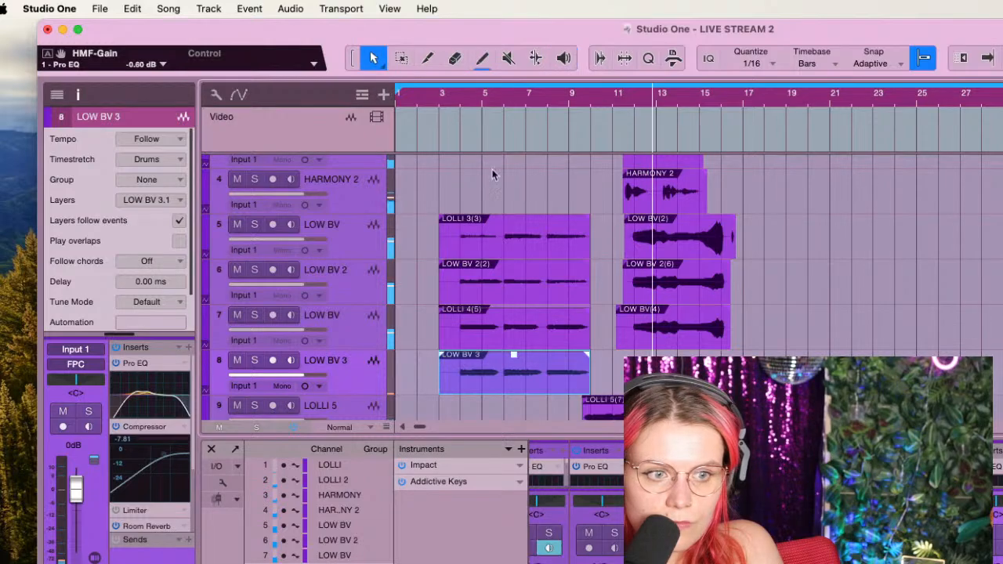
drag(617, 333, 627, 333)
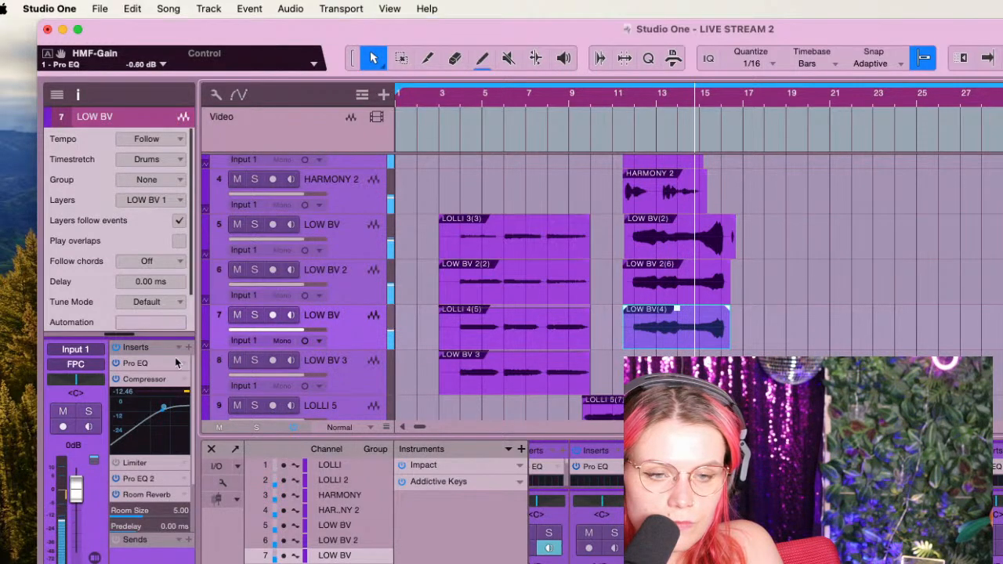
click(132, 364)
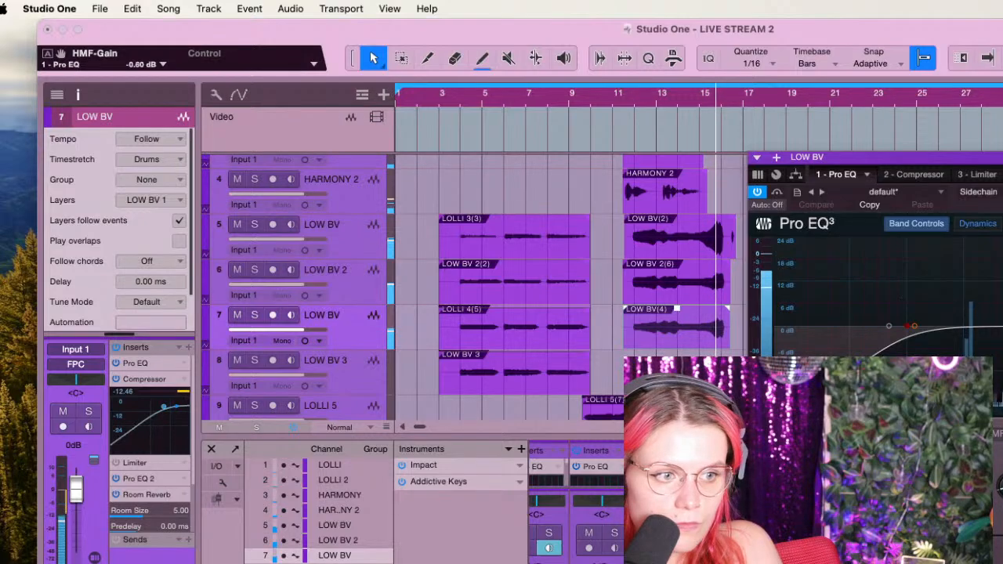
drag(913, 326, 849, 334)
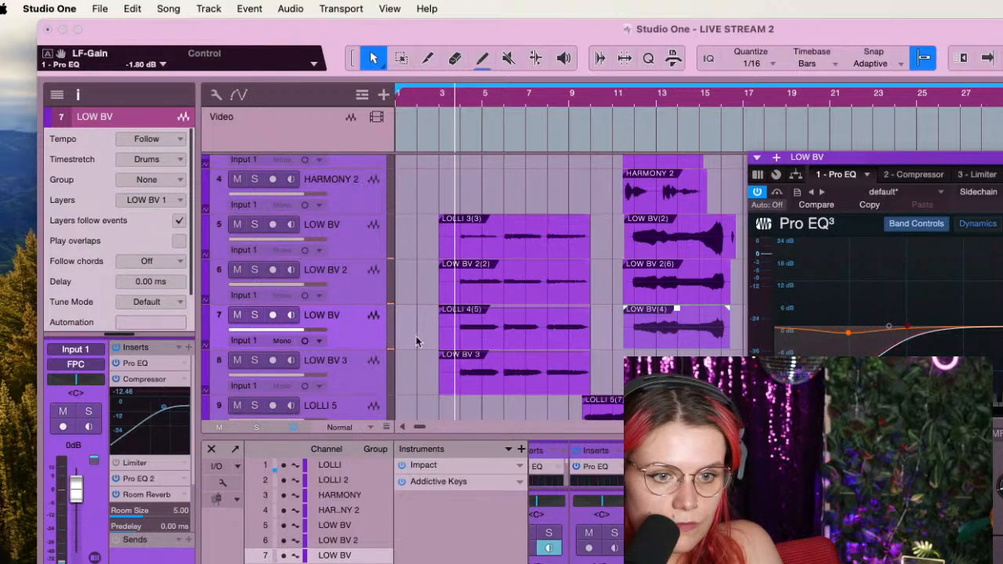
Remove the Pro EQ 2 insert from LOW BV 2 and from track 7 LOW BV, and close the open plug-in window
click(350, 337)
click(353, 281)
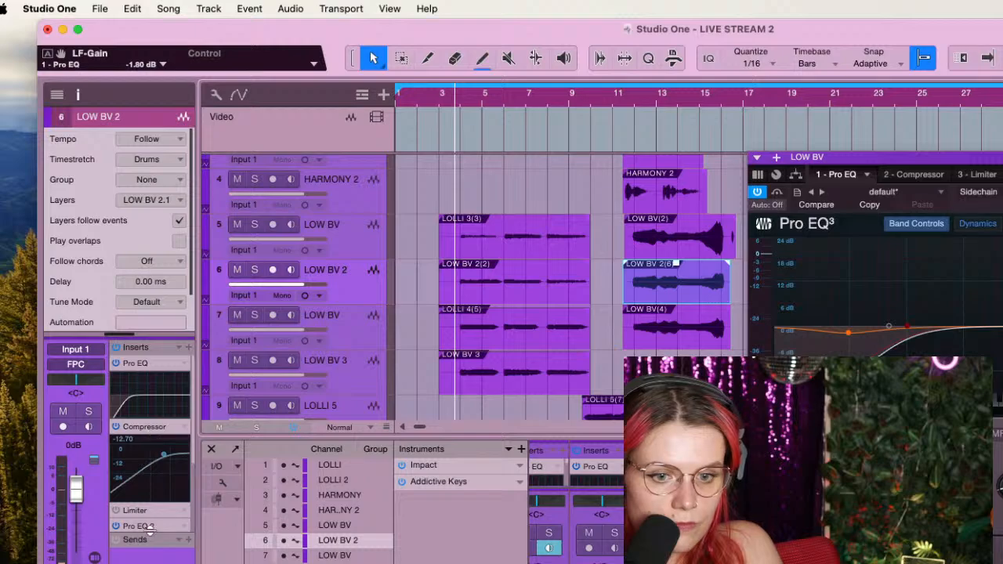
right_click(187, 533)
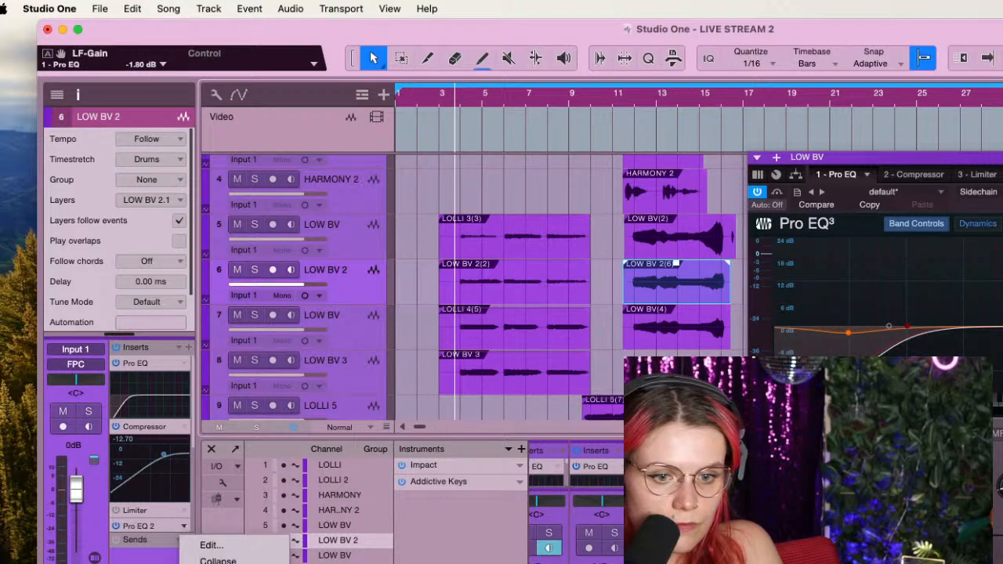
click(216, 563)
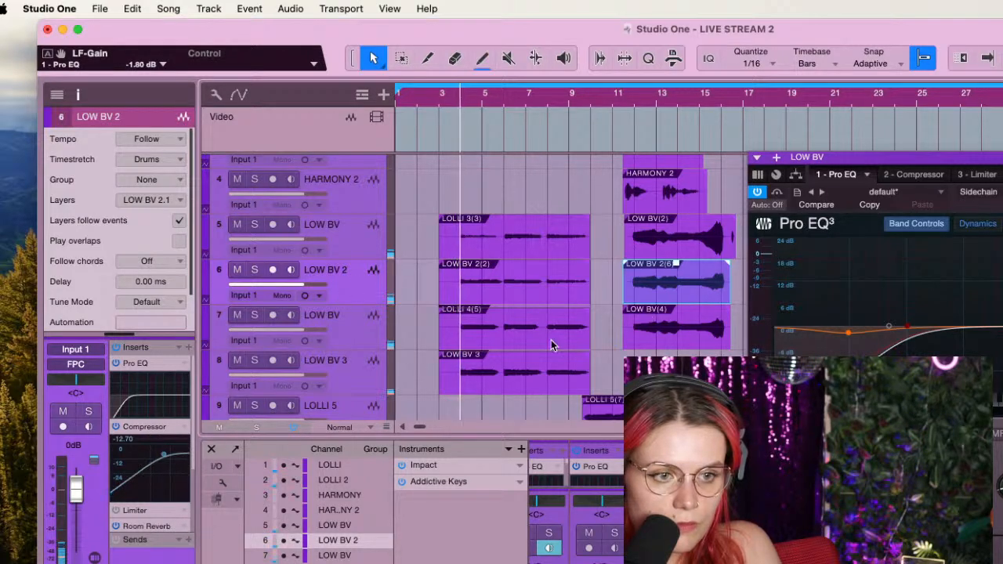
click(365, 335)
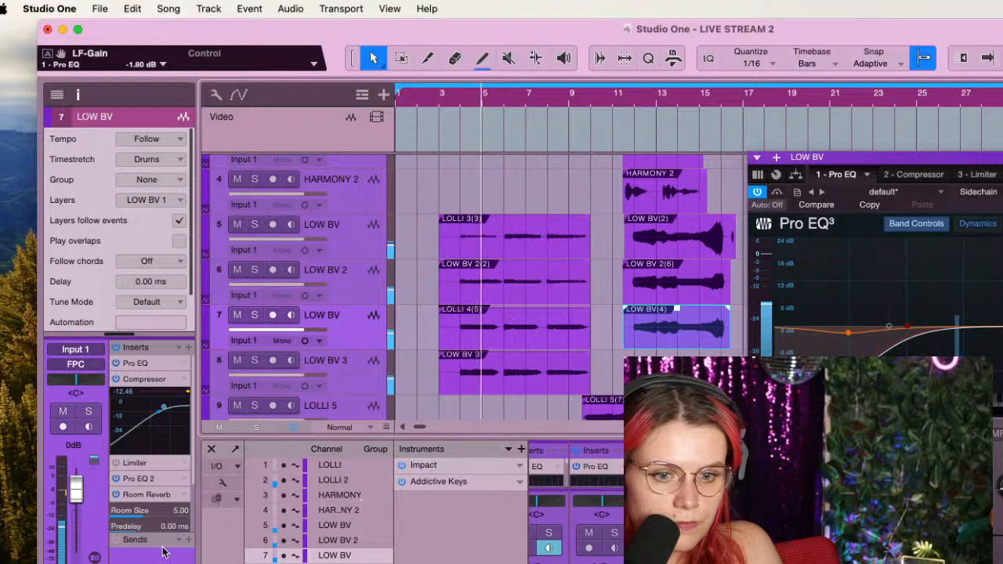
click(185, 480)
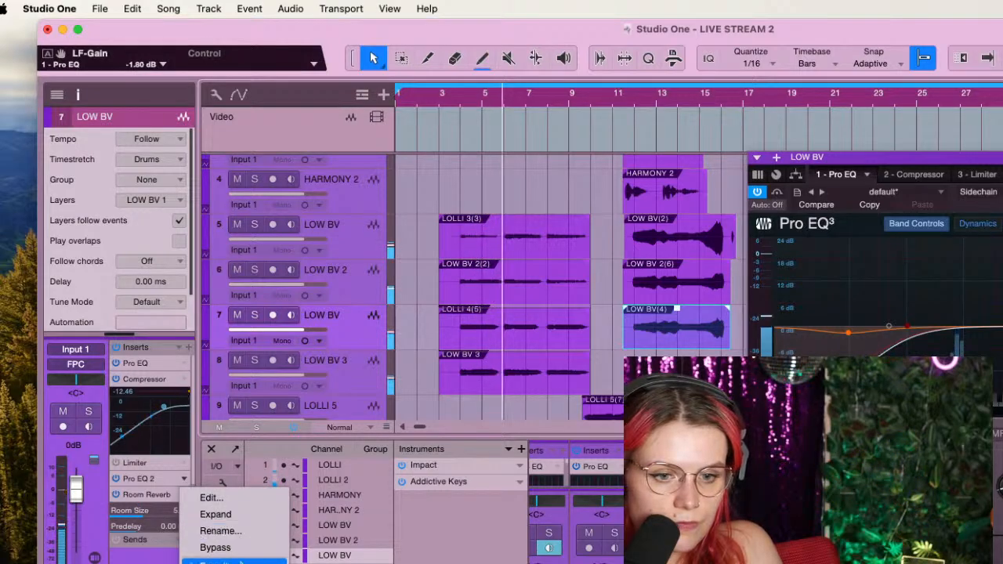
click(216, 562)
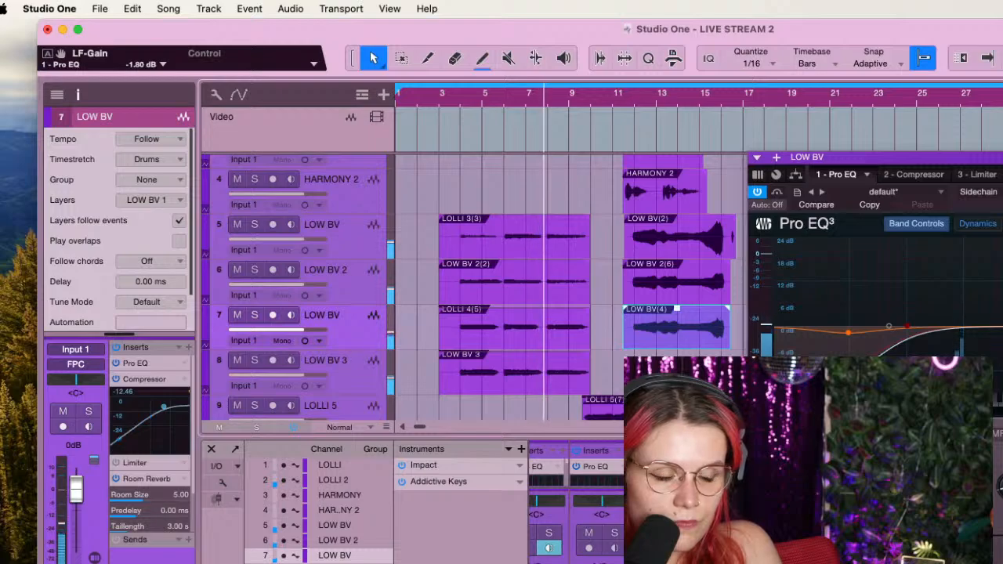
click(1001, 157)
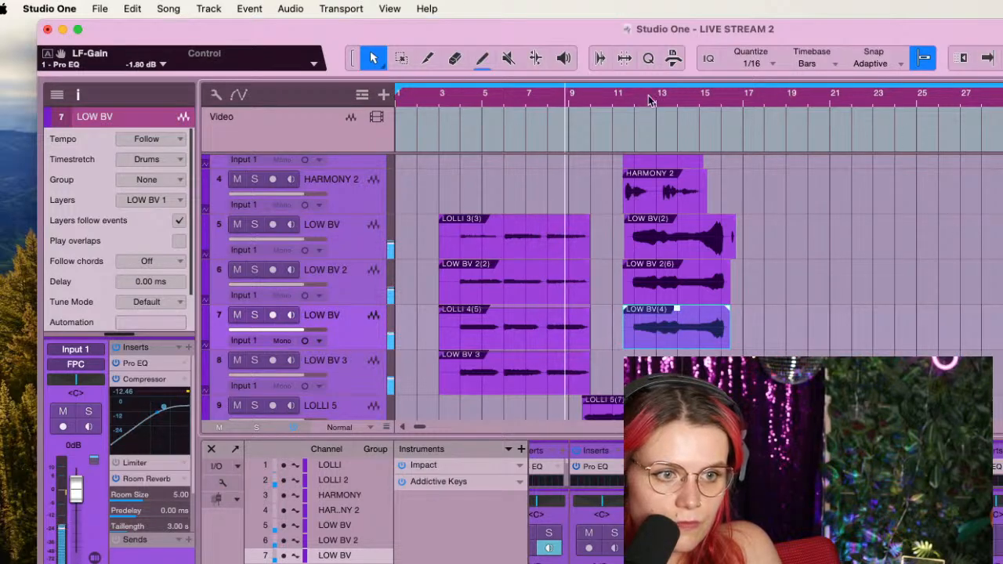
Trim the end of track 5's LOW BV(2) clip to about bar 16 and replay the ending of the arrangement
click(700, 102)
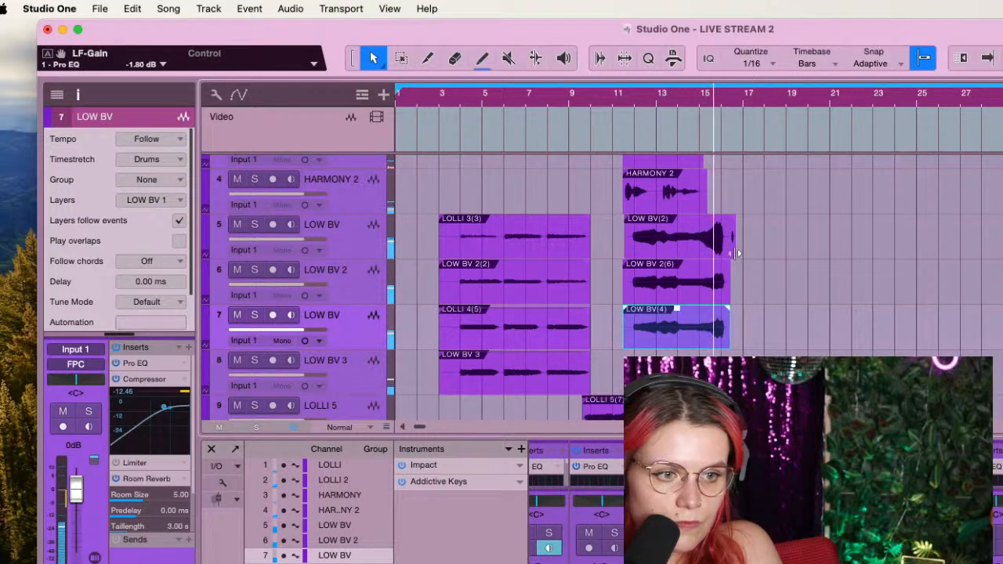
drag(737, 253, 725, 253)
key(space)
click(681, 101)
key(space)
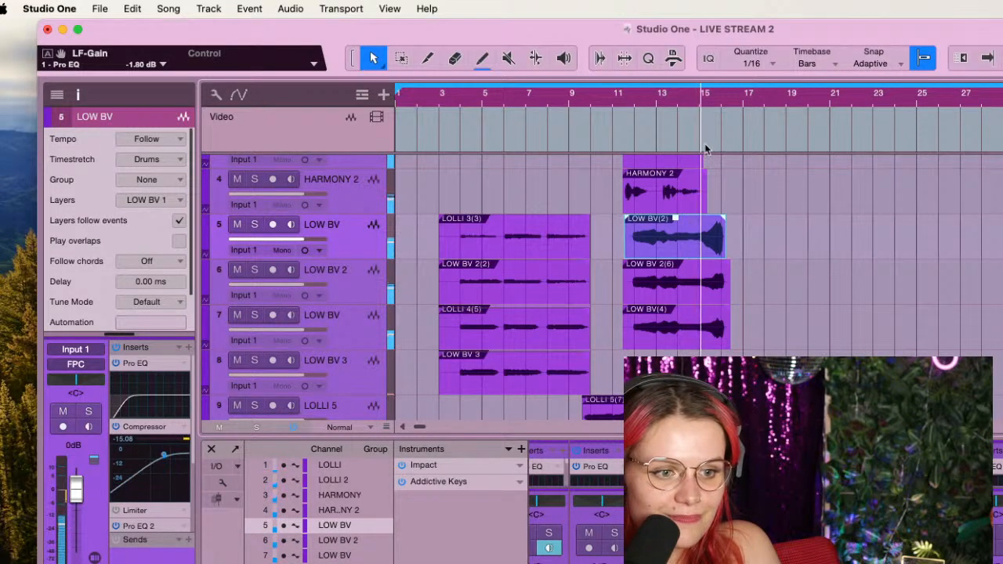
scroll(738, 225, up, 5)
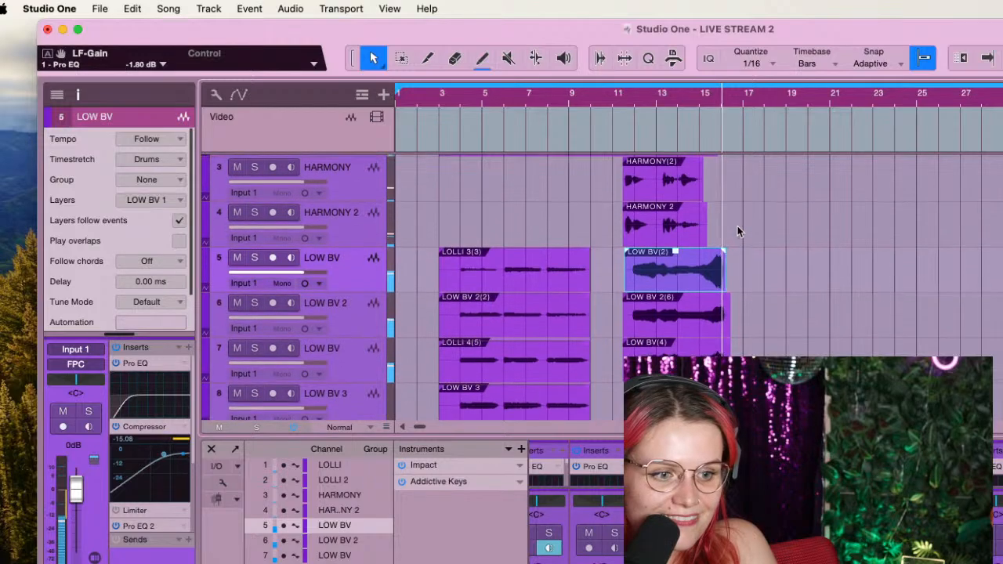
key(space)
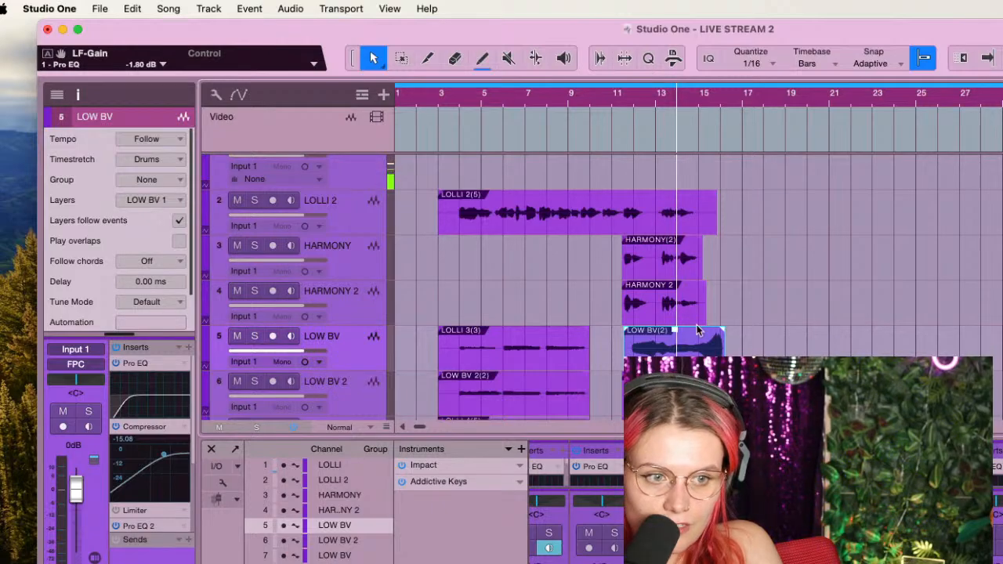
Audition the HARMONY 2 and HARMONY(2) clips in solo with the Listen tool, and switch back to the Arrow tool
click(673, 309)
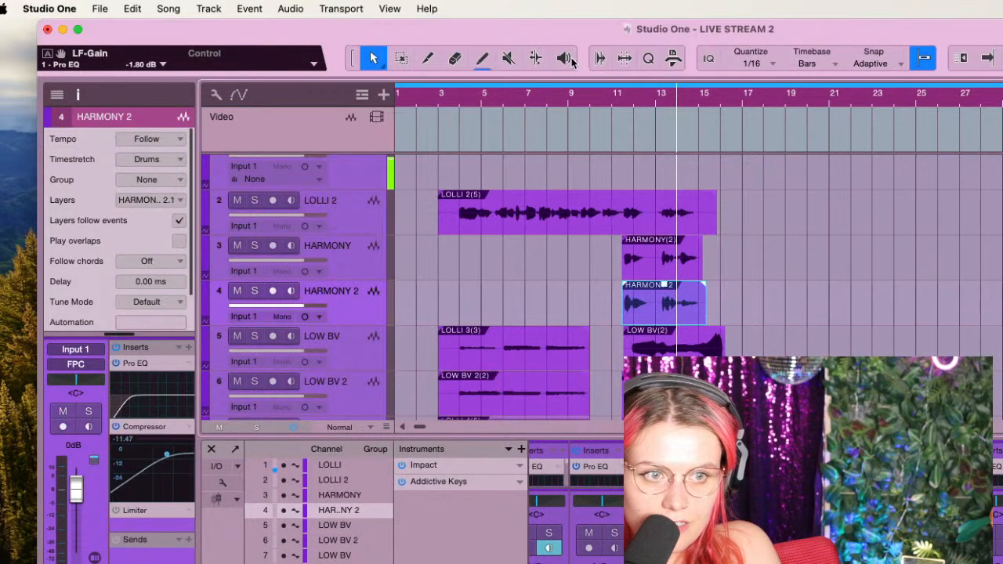
click(564, 58)
click(679, 308)
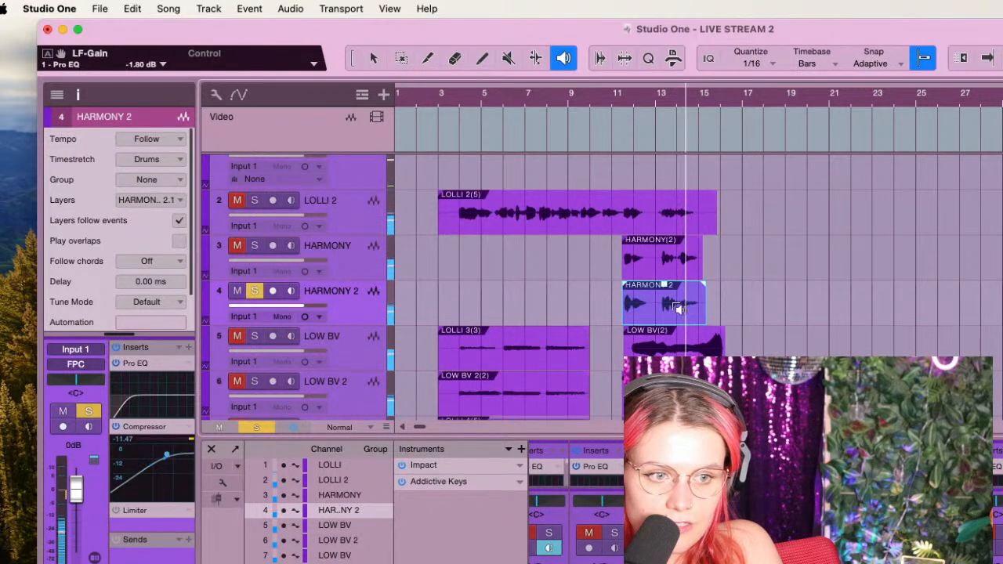
click(684, 263)
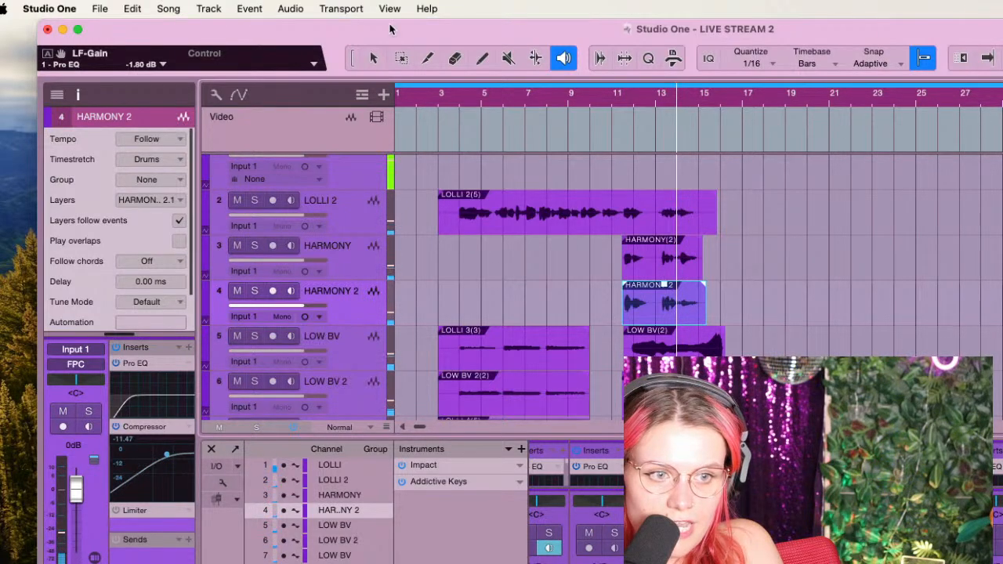
click(371, 56)
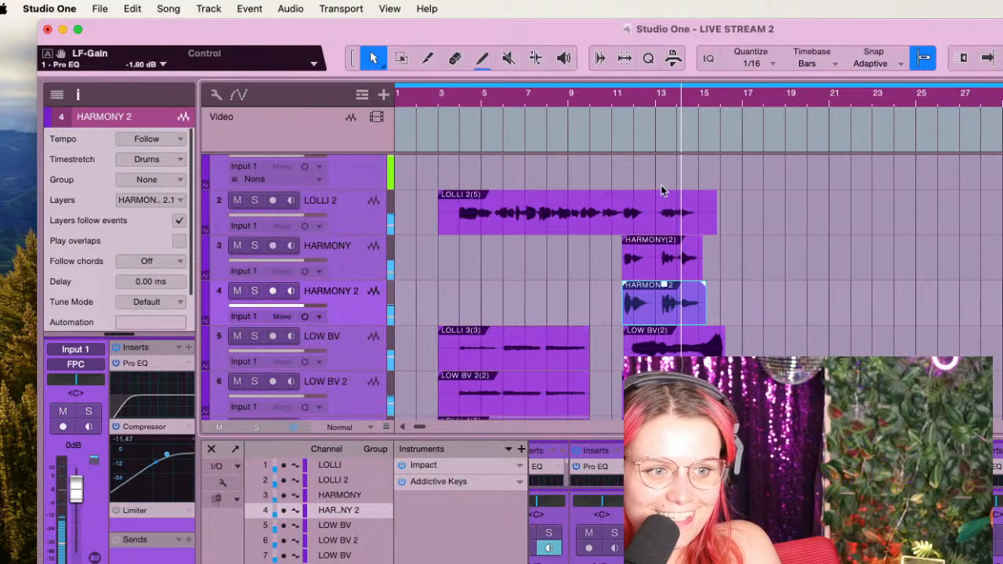
Select the HARMONY(2) clip and move the playback position to between bars 14 and 15
click(671, 261)
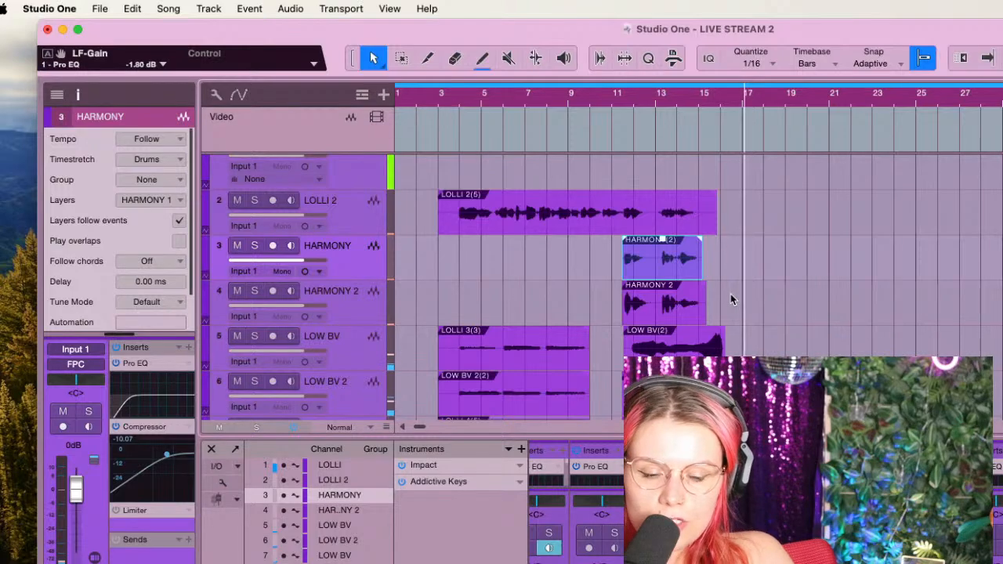
key(space)
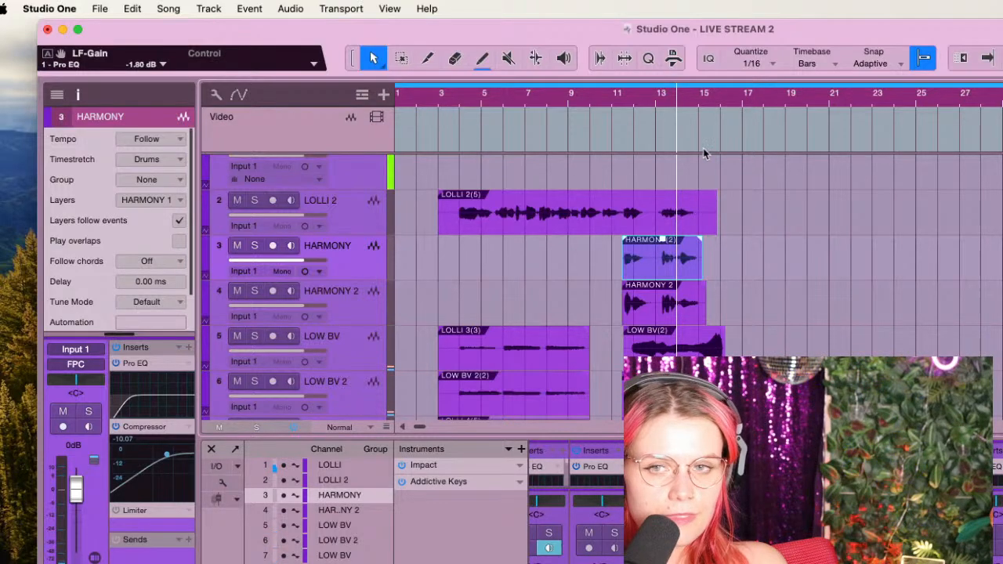
click(689, 105)
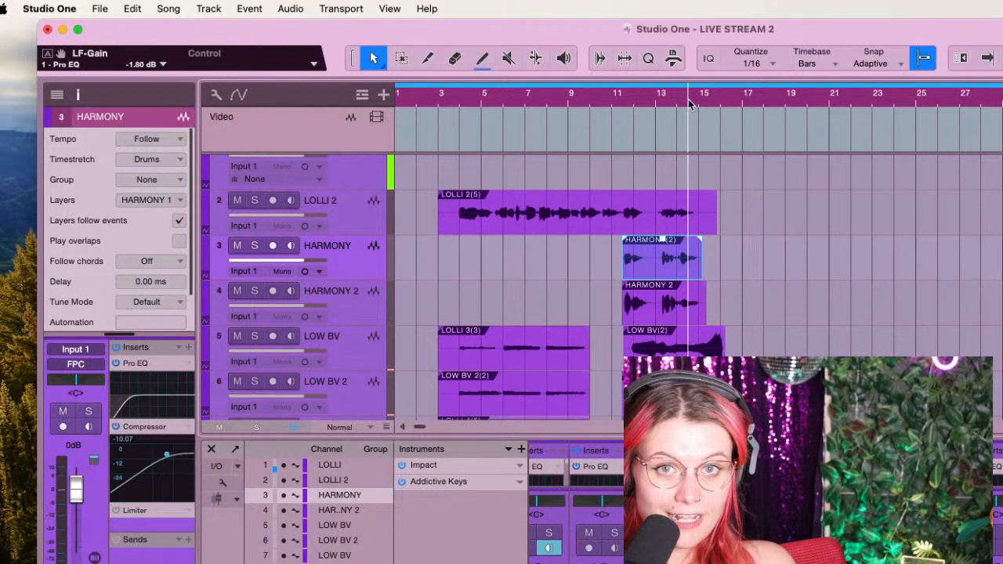
Arm track 1 LOLLI for recording and set the playback position between bars 12 and 13
scroll(688, 100, up, 10)
scroll(883, 280, down, 6)
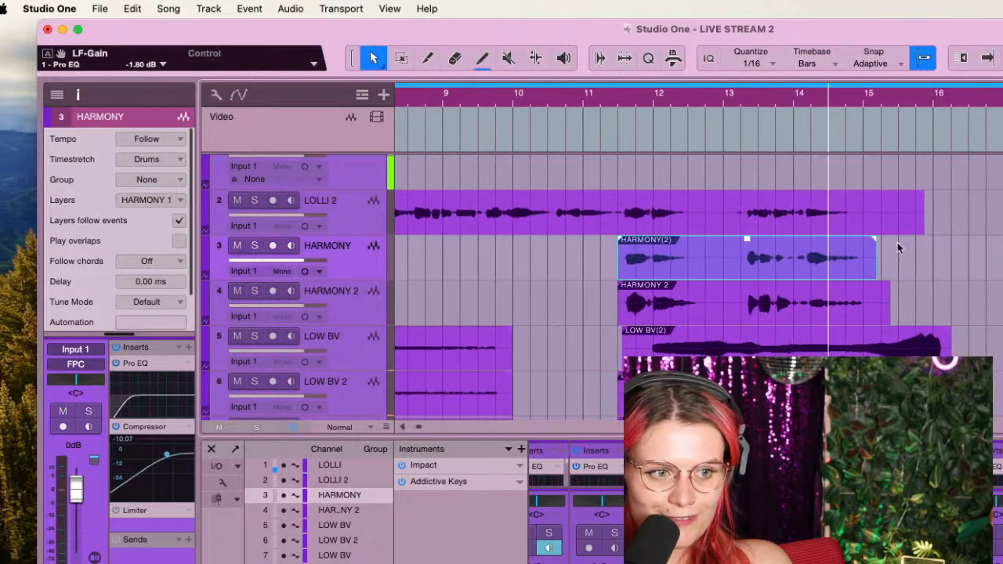
scroll(930, 215, down, 3)
scroll(789, 226, up, 2)
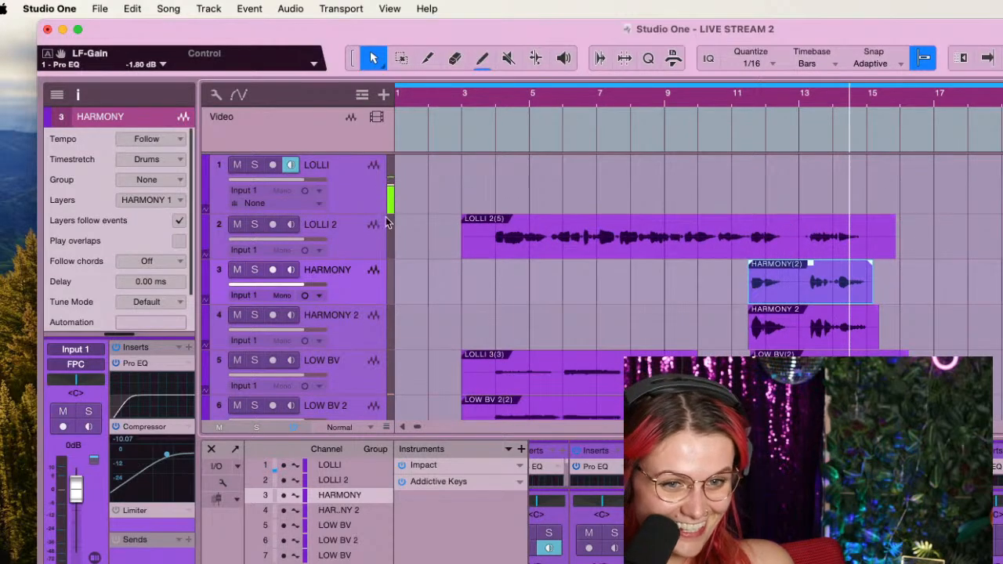
click(273, 165)
scroll(512, 286, down, 5)
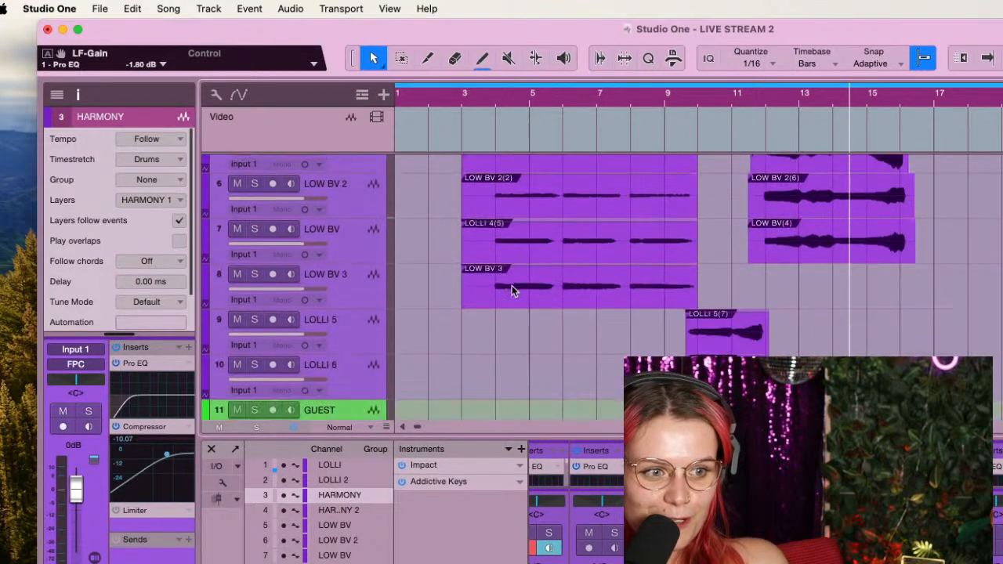
scroll(569, 290, up, 5)
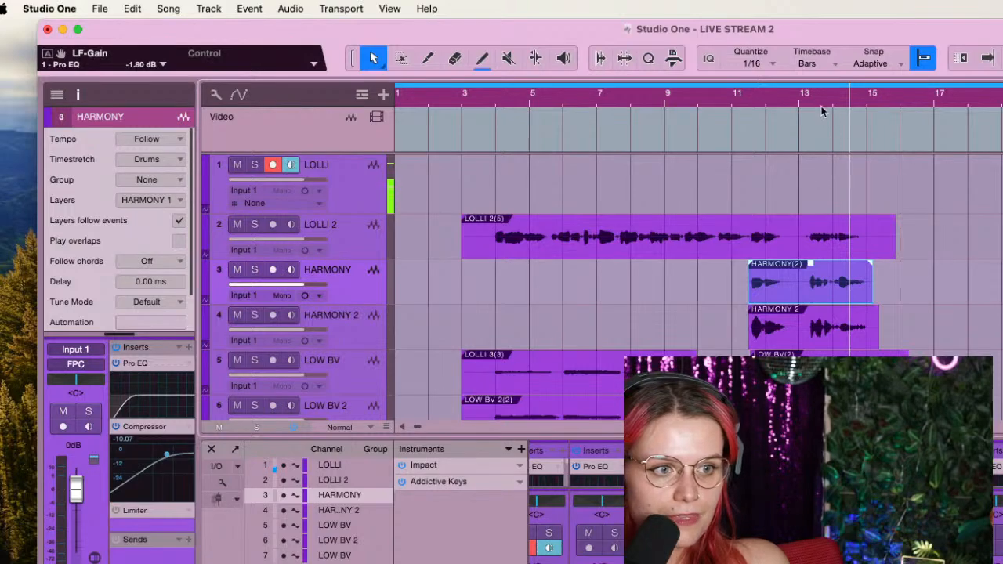
click(824, 111)
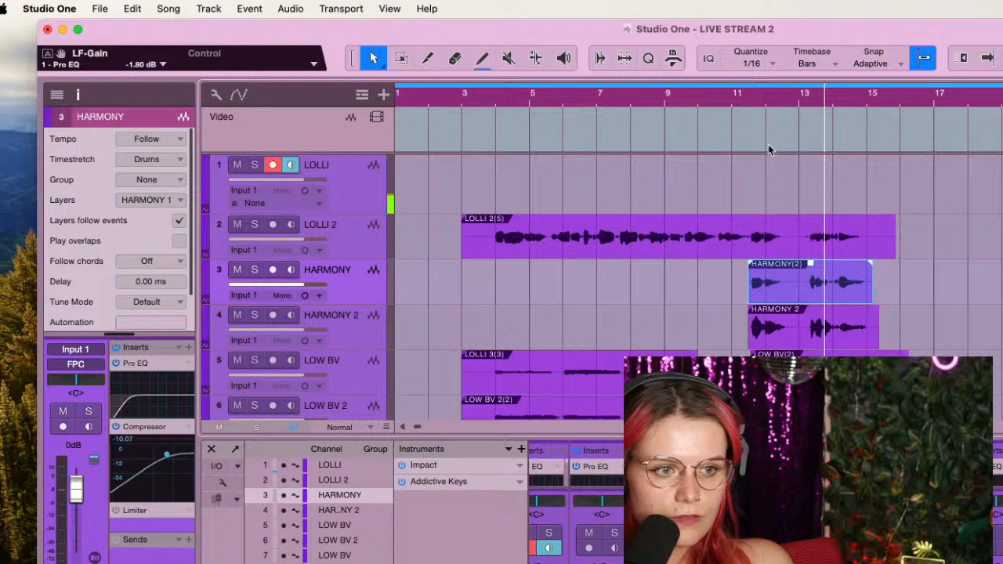
click(780, 108)
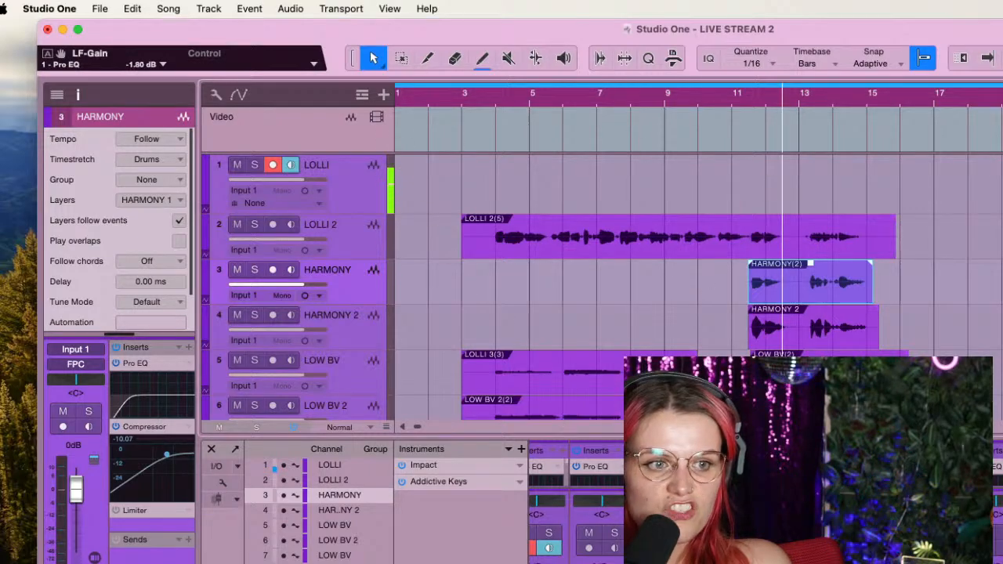
Record a vocal take on track 1 LOLLI from between bars 12 and 13, and delete that take
key(KP_Multiply)
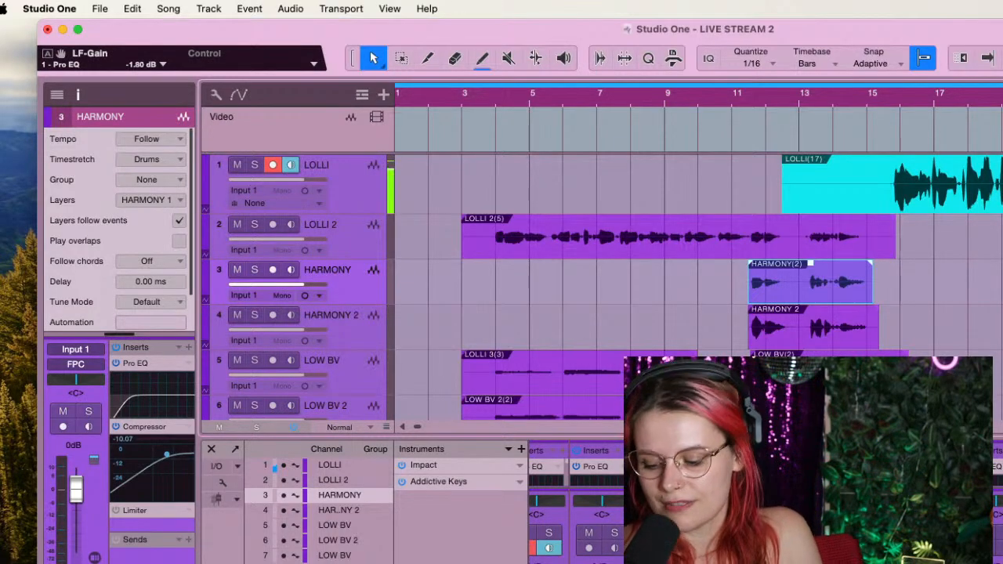
key(space)
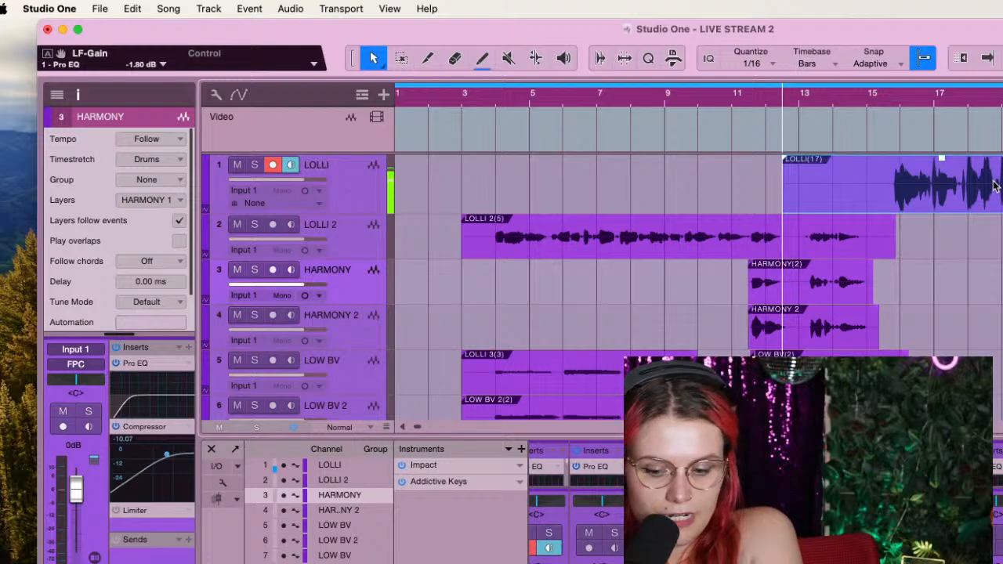
key(Delete)
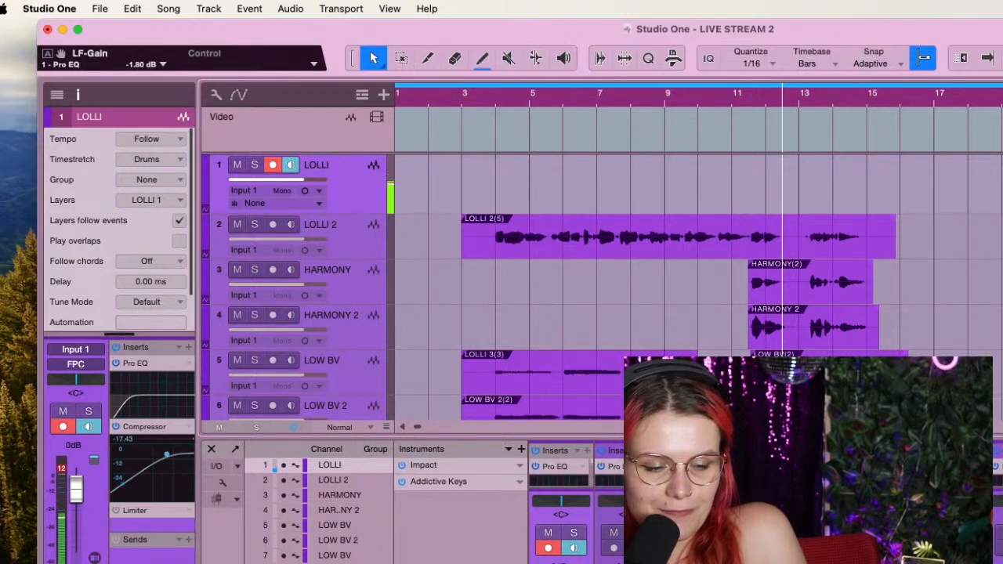
Record a new LOLLI vocal take from between bars 12 and 13 to about bar 33, and check its end
key(KP_Multiply)
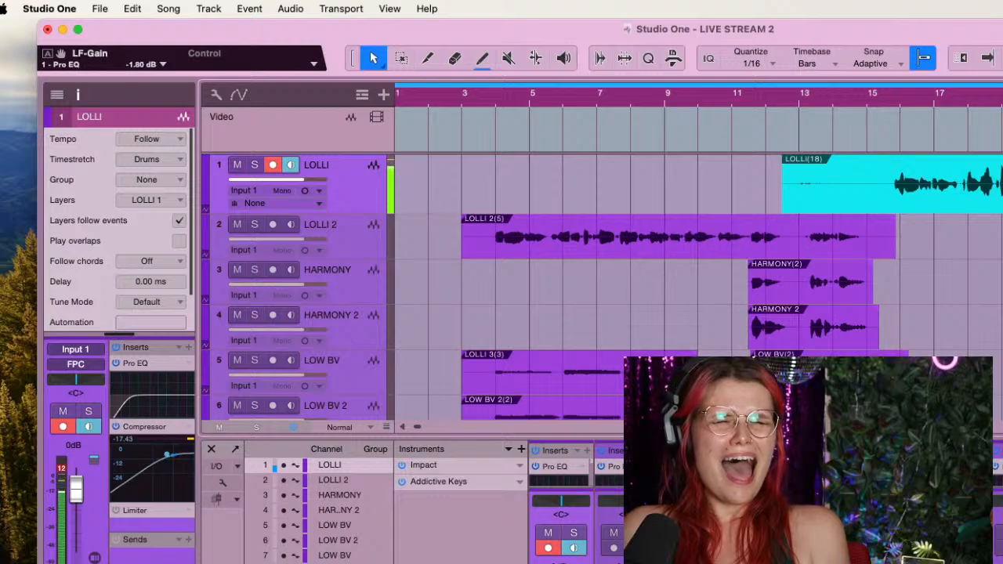
key(space)
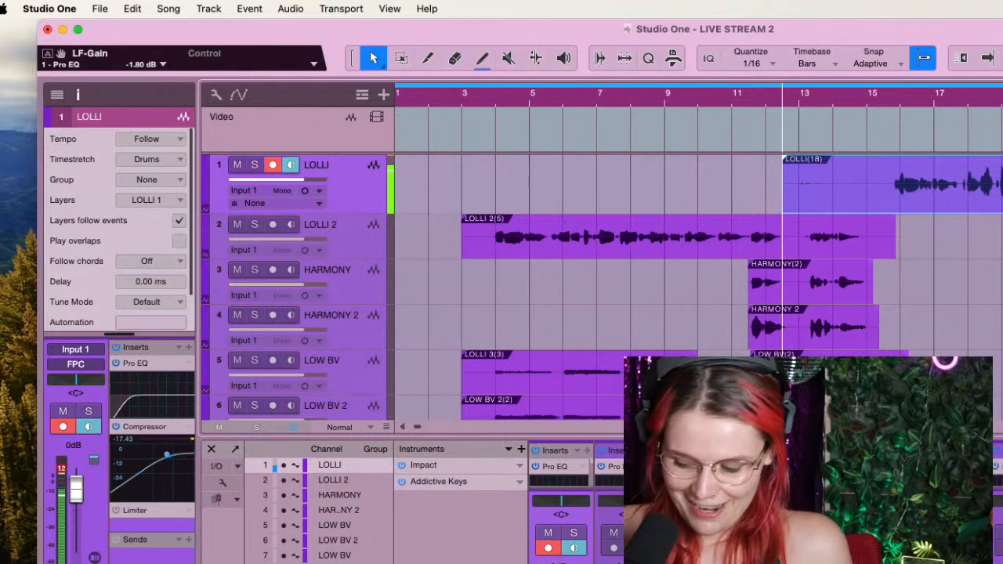
scroll(698, 258, right, 1)
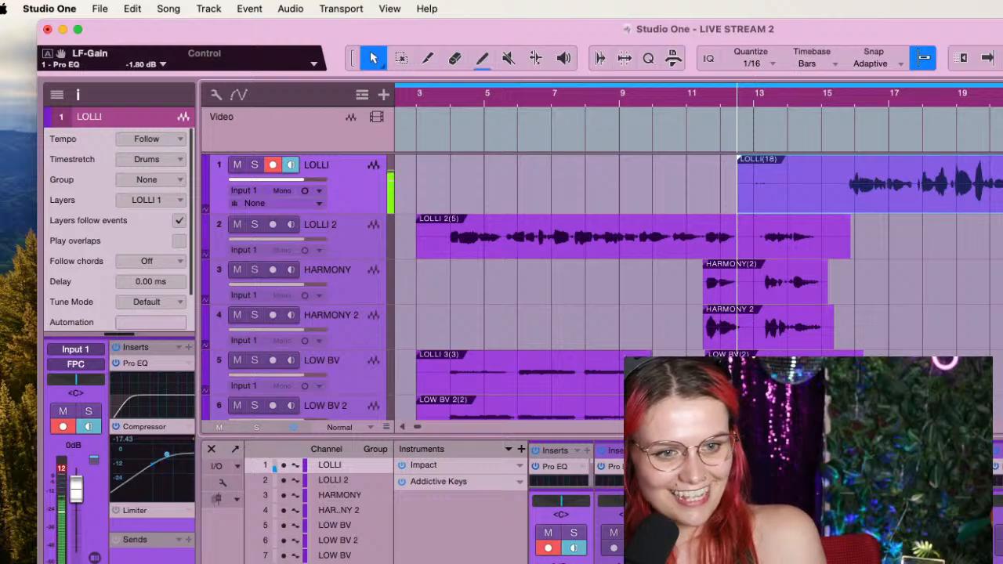
scroll(588, 291, right, 12)
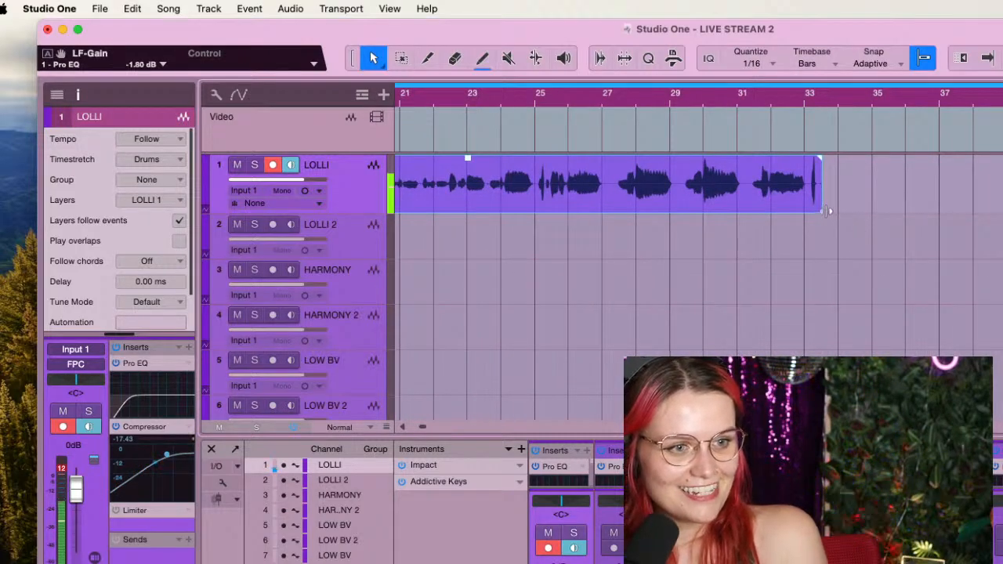
Trim the end of the LOLLI vocal clip back to just past bar 31 and play back from about bar 28.8
drag(826, 210, 750, 214)
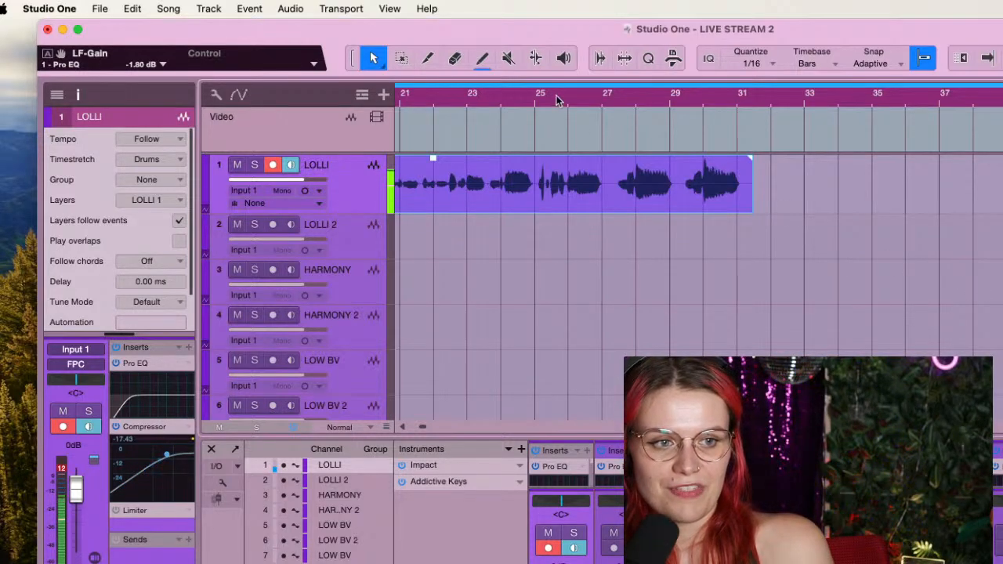
click(665, 94)
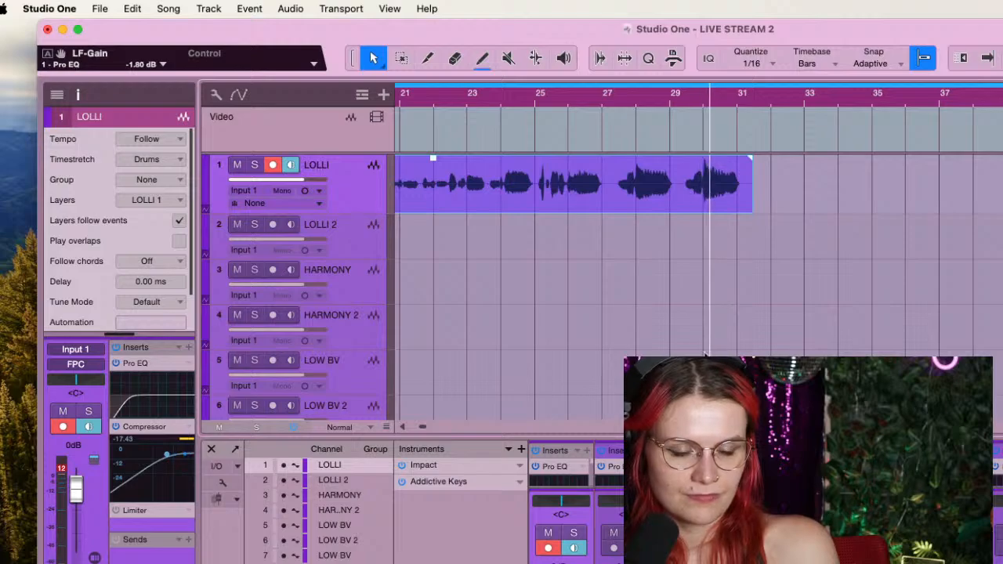
key(space)
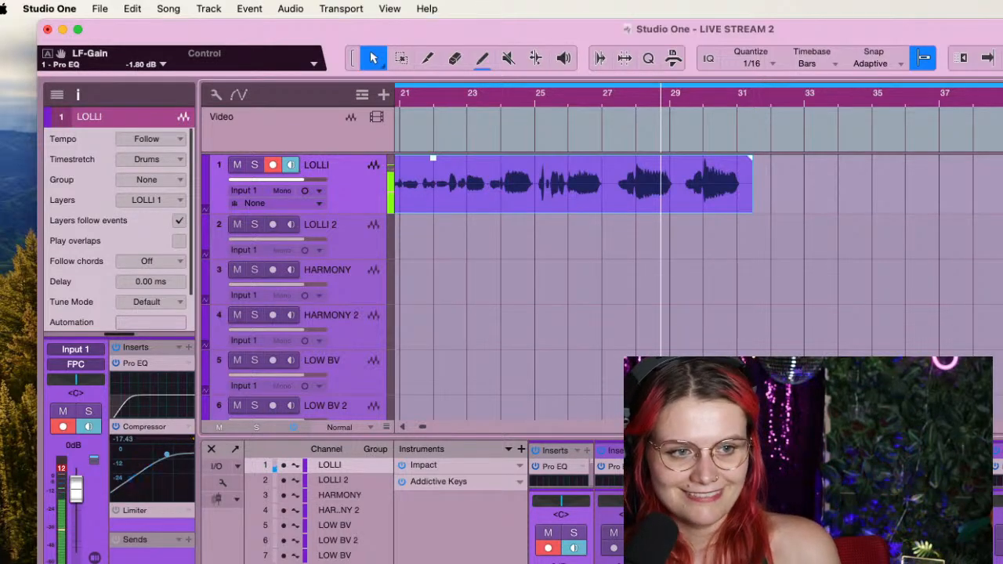
Try recording a new vocal phrase on the LOLLI track from about bar 31
key(space)
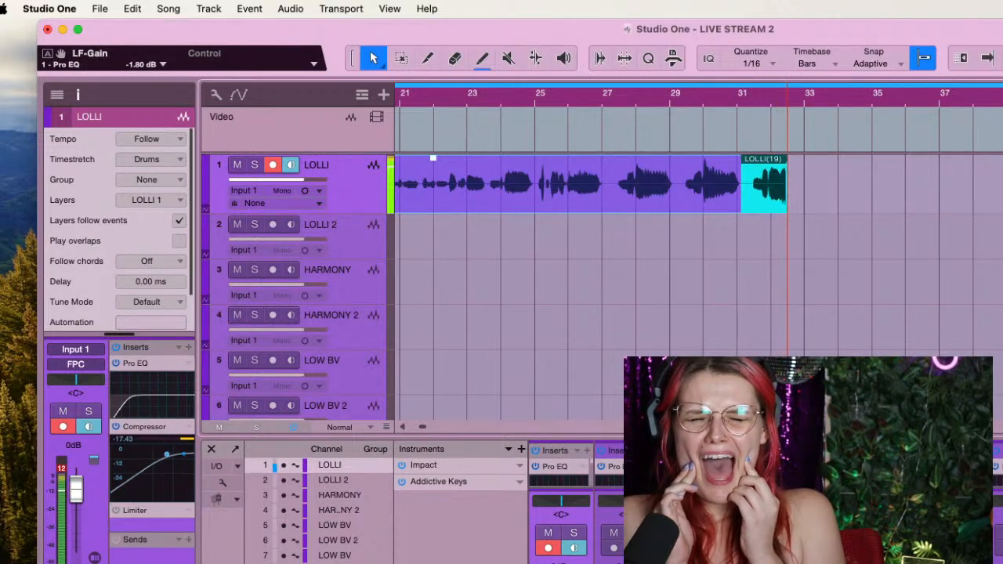
key(space)
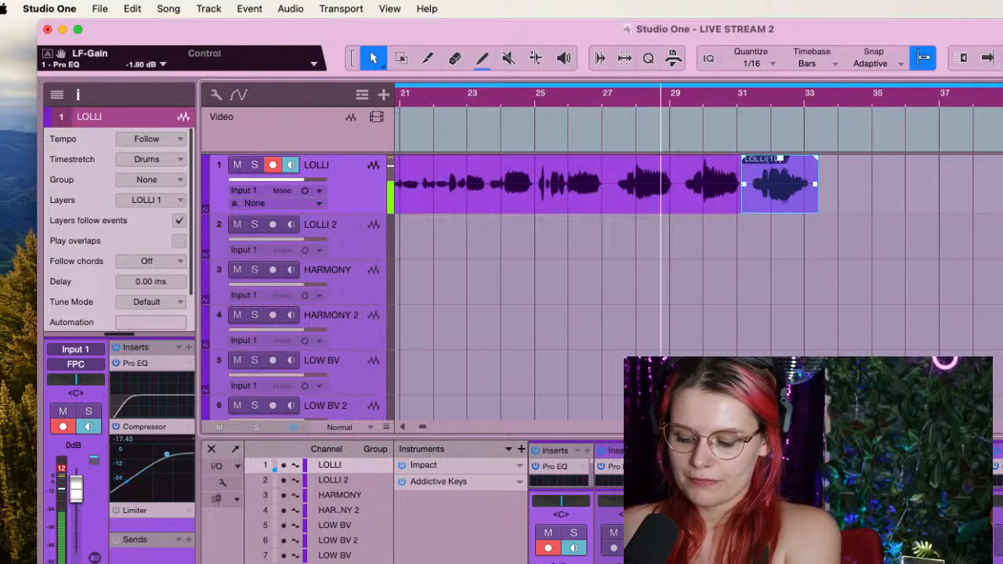
key(super+z)
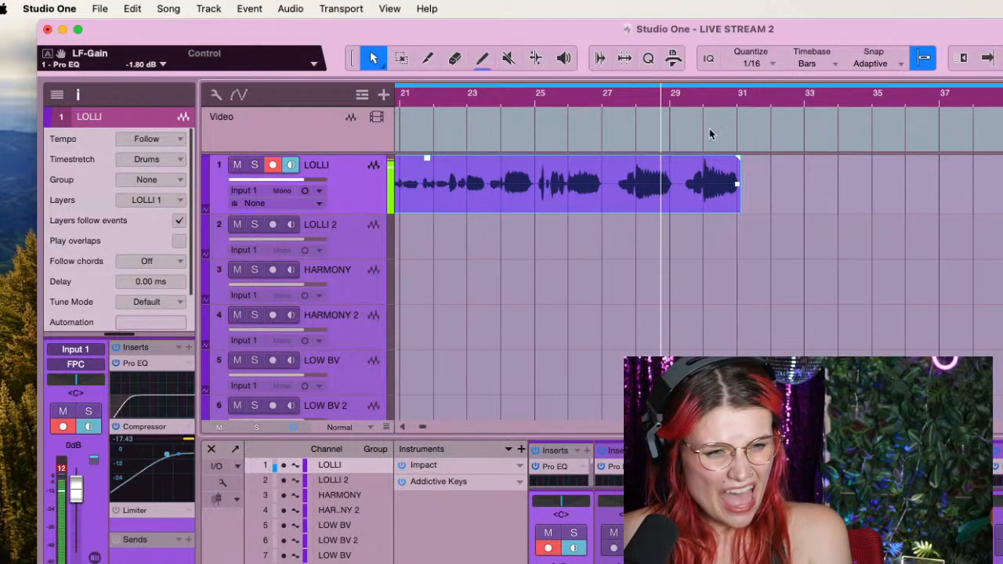
Place the playhead at about bar 29.5 and switch record arming and monitoring from the LOLLI track to LOLLI 2
click(728, 99)
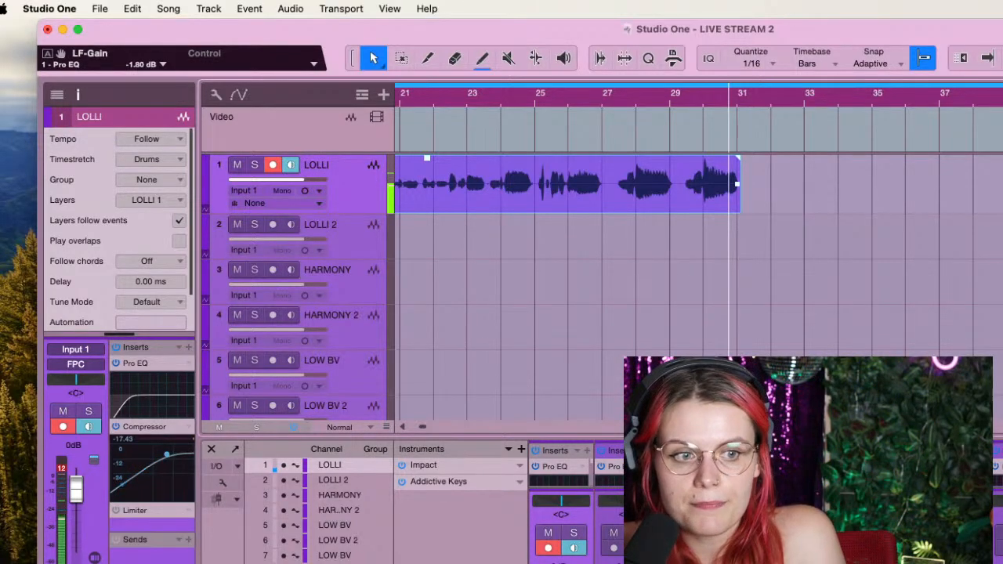
click(688, 100)
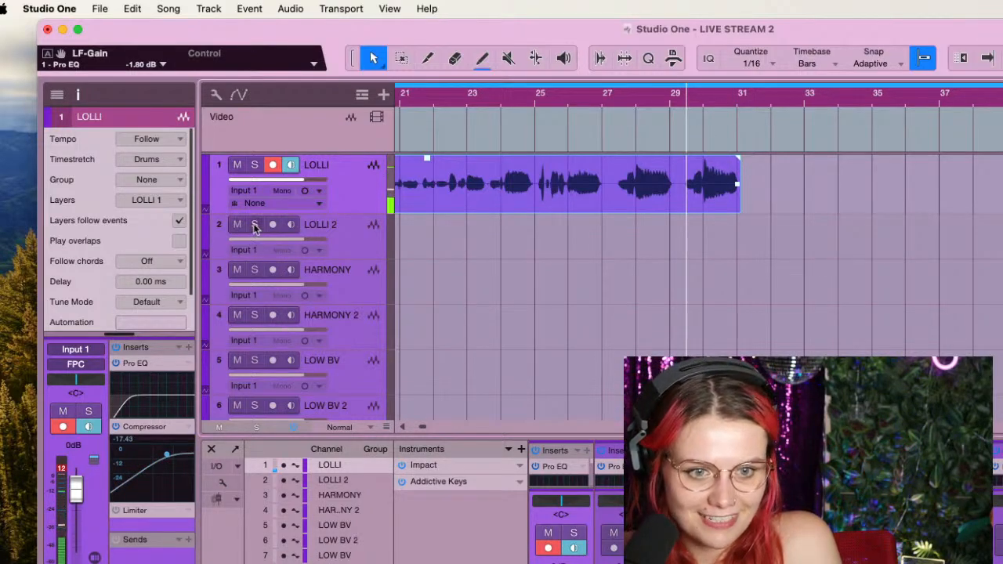
click(298, 203)
click(376, 252)
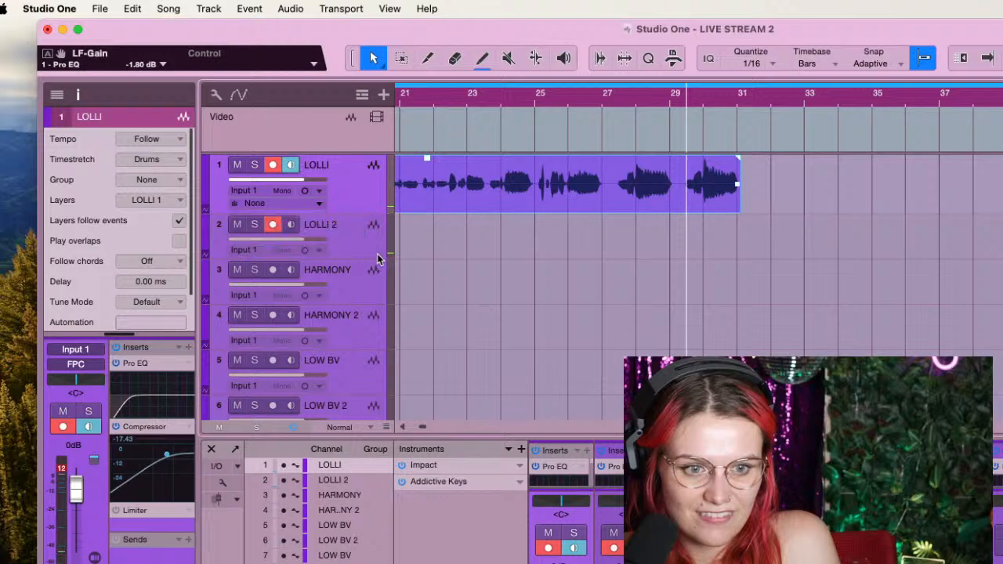
click(294, 223)
click(272, 166)
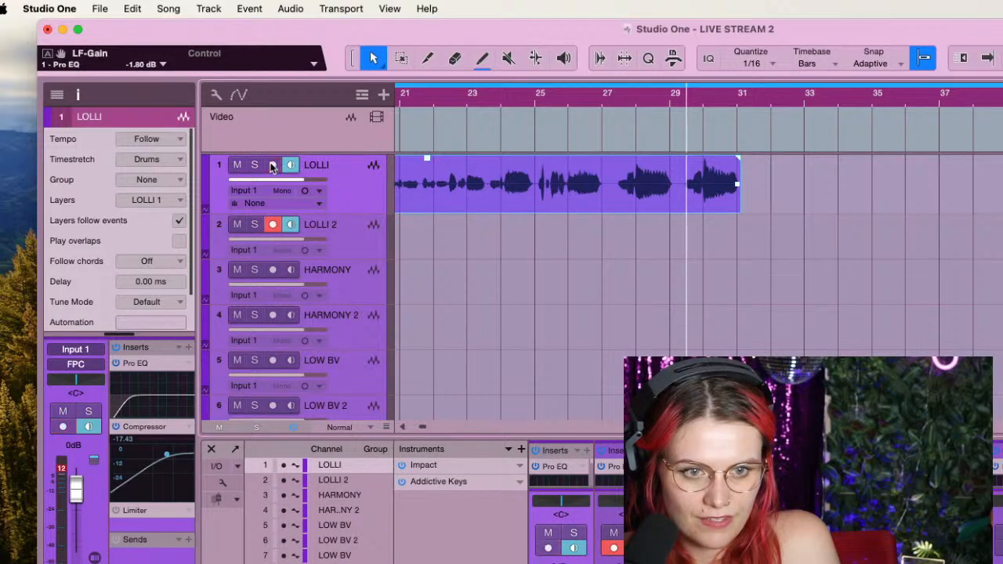
click(290, 165)
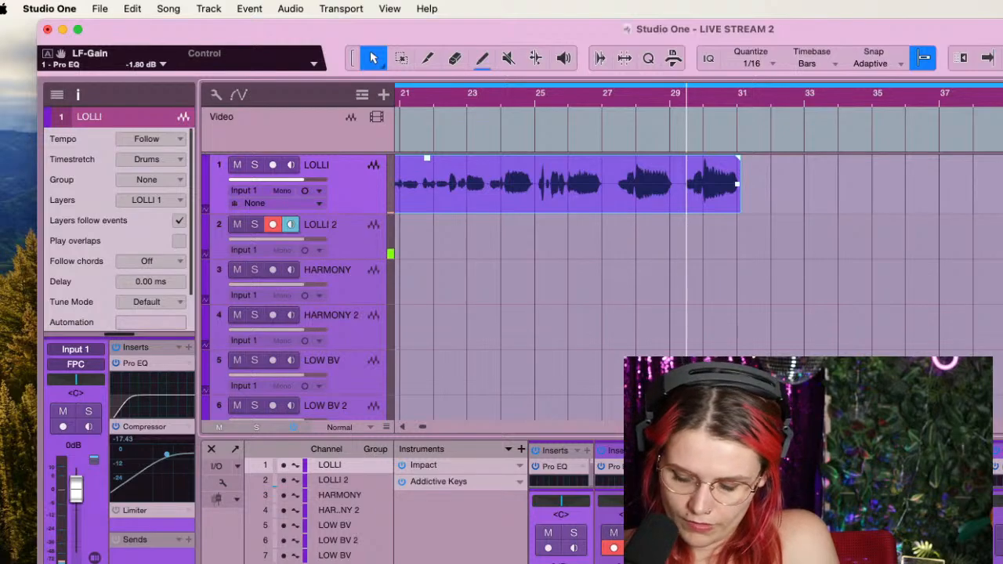
Record a new vocal take on the LOLLI 2 track from about bar 29.5
key(space)
key(KP_Multiply)
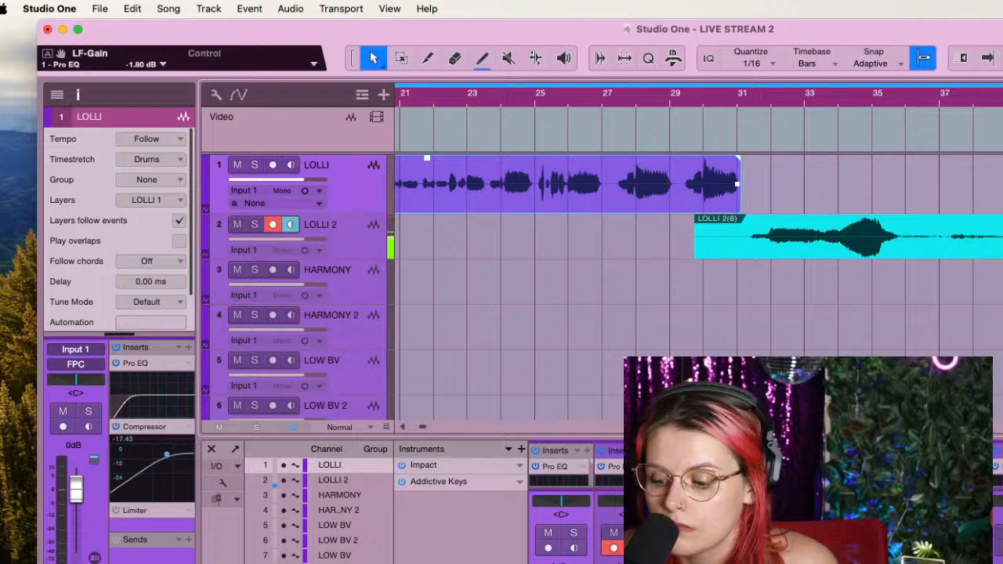
key(space)
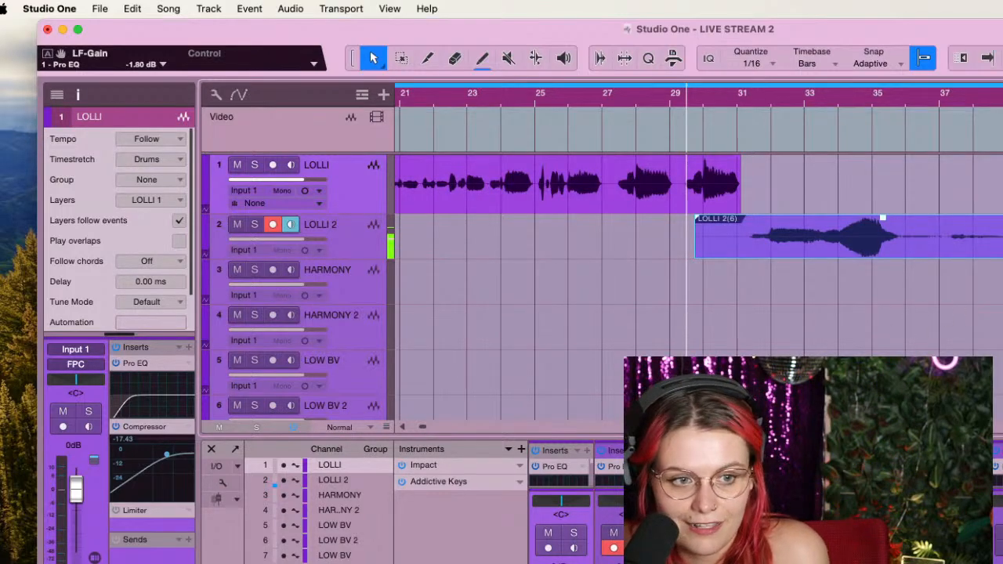
Trim the end of the new LOLLI 2 take to about bar 39.4 and its start to about bar 32
scroll(697, 259, up, 5)
click(836, 94)
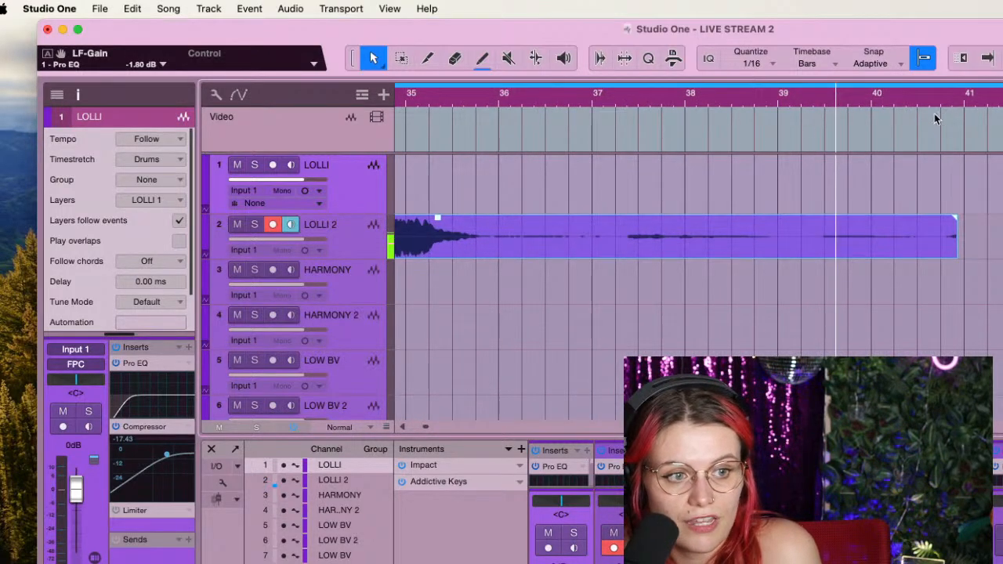
key(space)
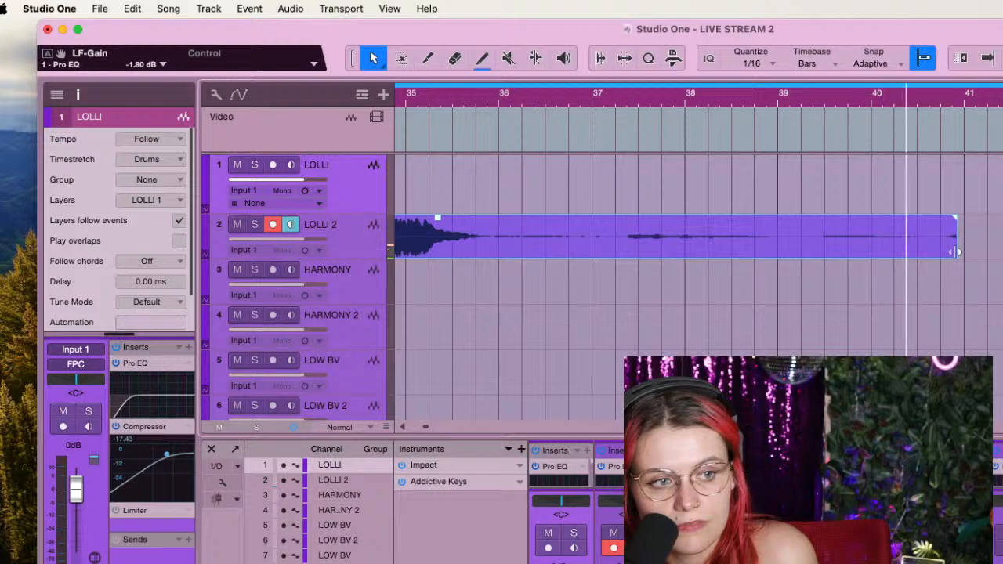
drag(957, 253, 817, 255)
click(594, 98)
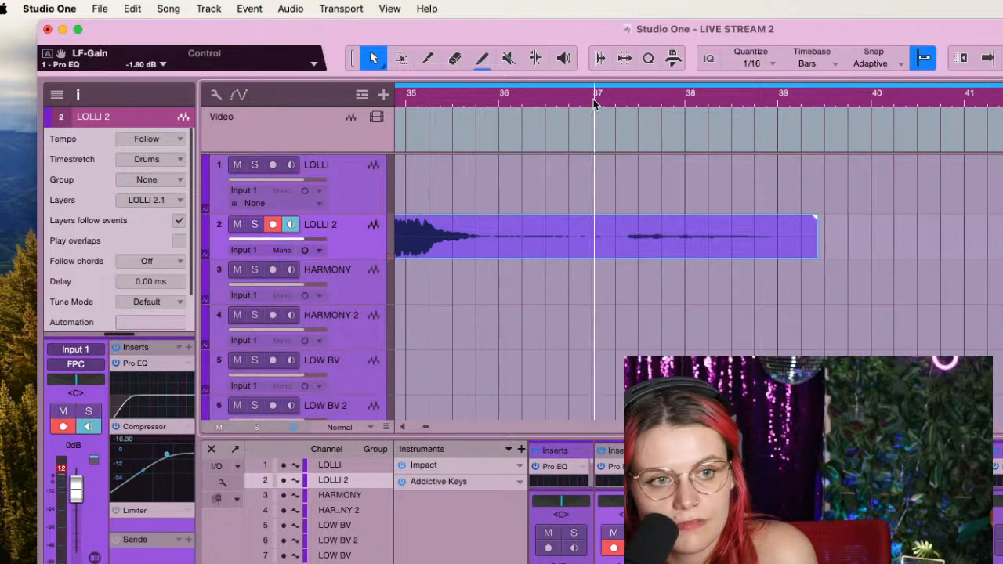
scroll(511, 232, down, 5)
scroll(549, 247, left, 5)
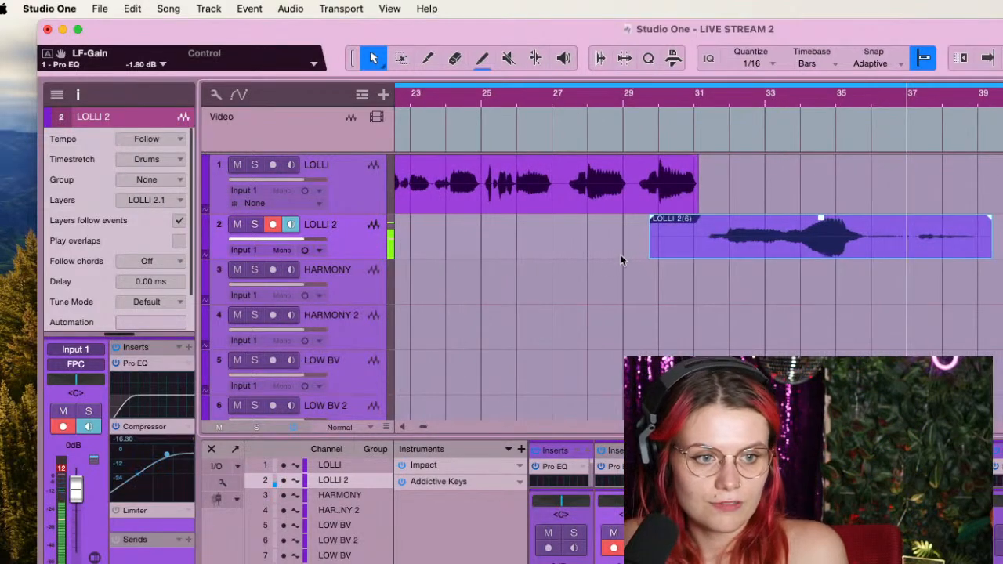
drag(650, 245, 732, 207)
click(731, 223)
Trim the start of the long LOLLI clip and the end of the earlier LOLLI 2 clip to about bar 15.2
scroll(538, 162, left, 5)
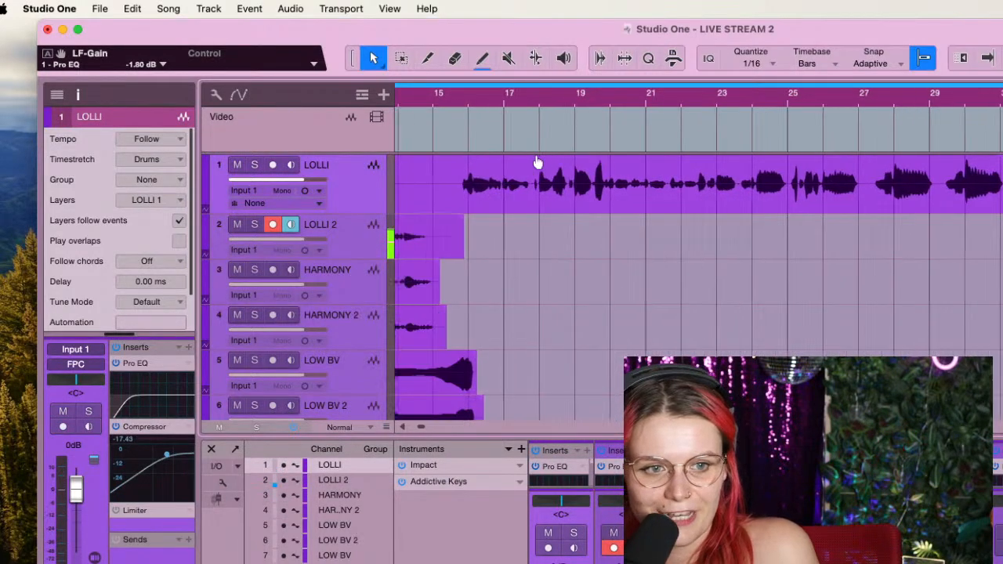
scroll(537, 163, left, 3)
drag(517, 187, 613, 245)
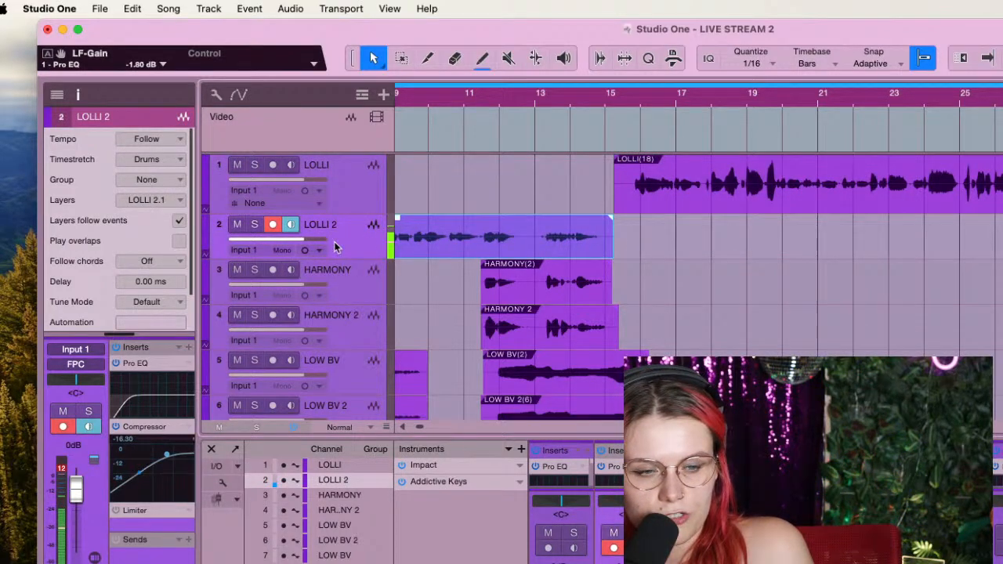
Duplicate the LOLLI 2 track, arm and monitor the copy for recording, and turn off arming and monitoring on LOLLI 2
click(273, 225)
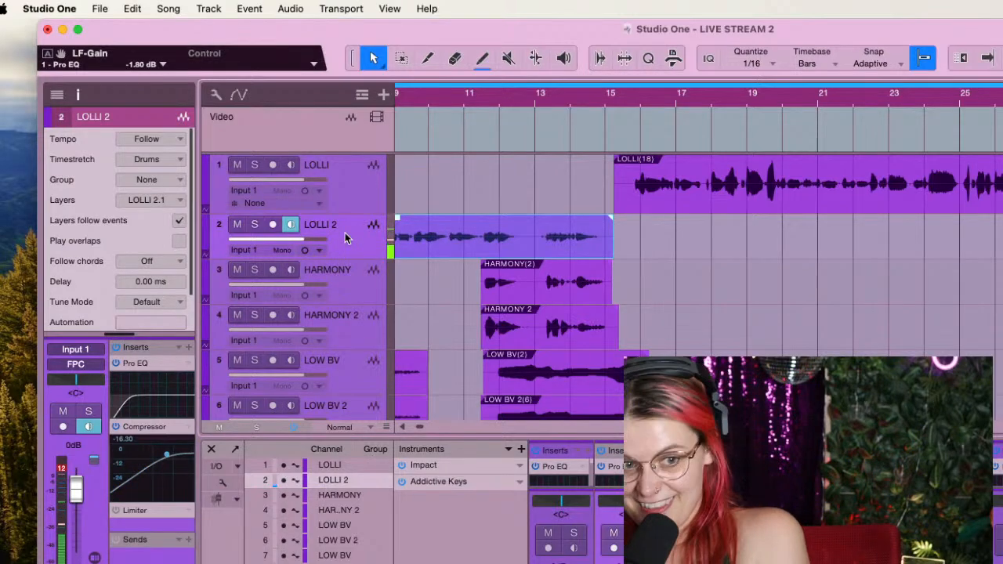
key(super+d)
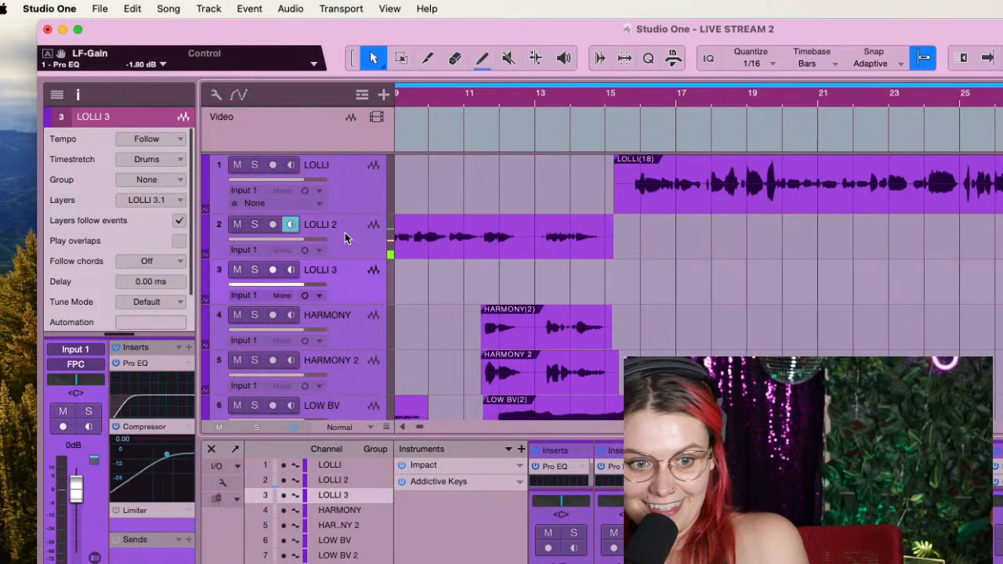
click(273, 270)
click(291, 270)
click(290, 225)
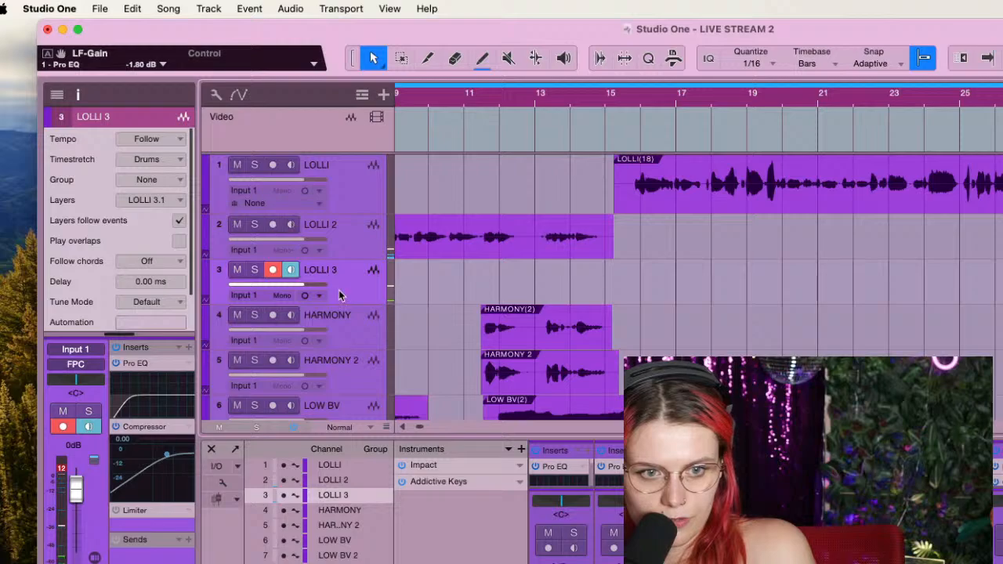
Record a new vocal take on the LOLLI 3 track starting at about bar 14.3
click(624, 105)
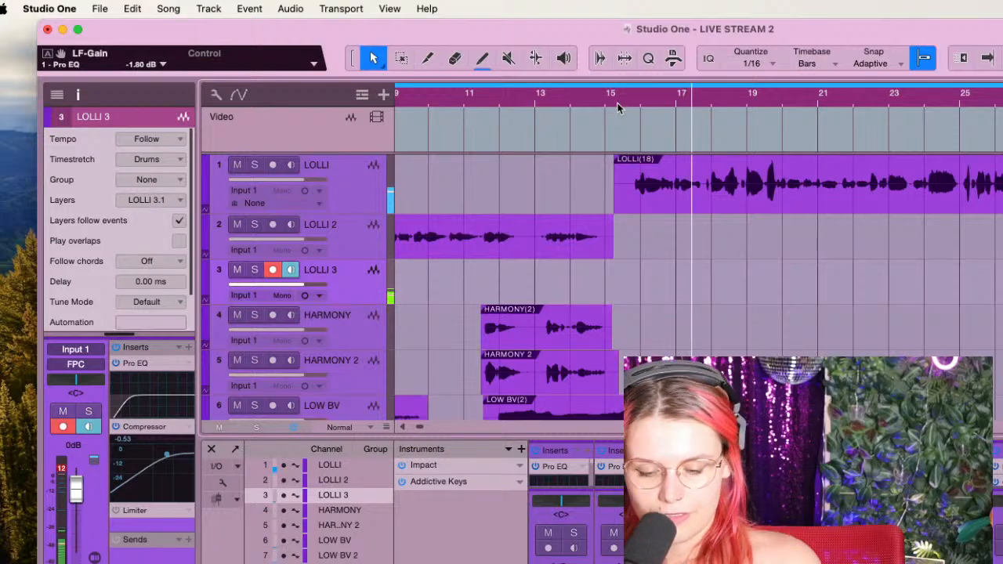
key(space)
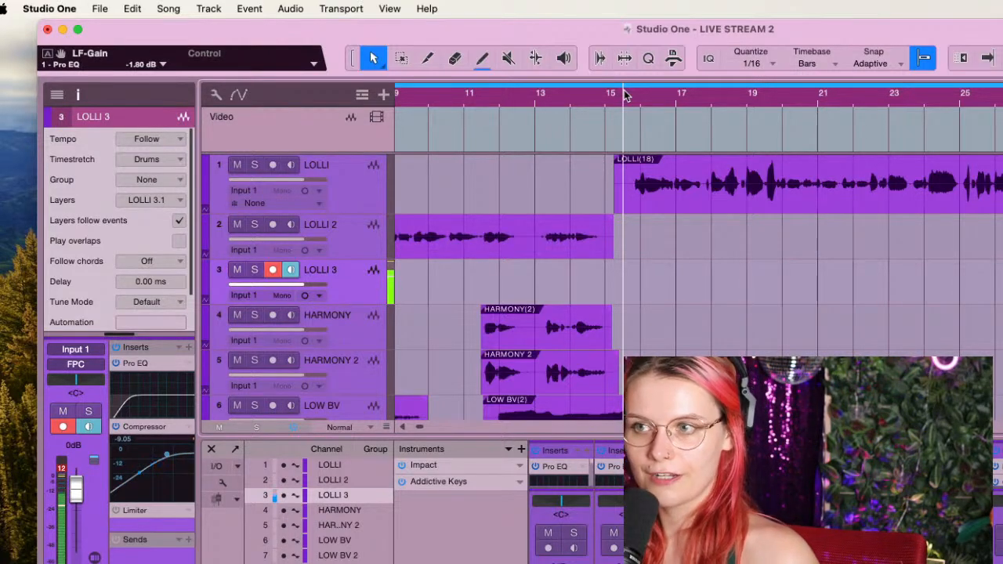
click(606, 101)
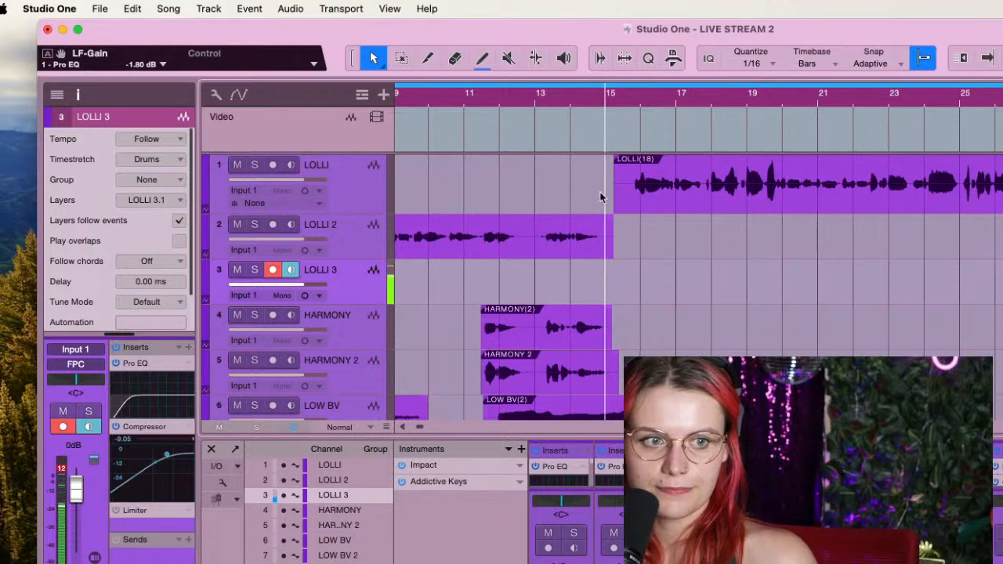
click(580, 84)
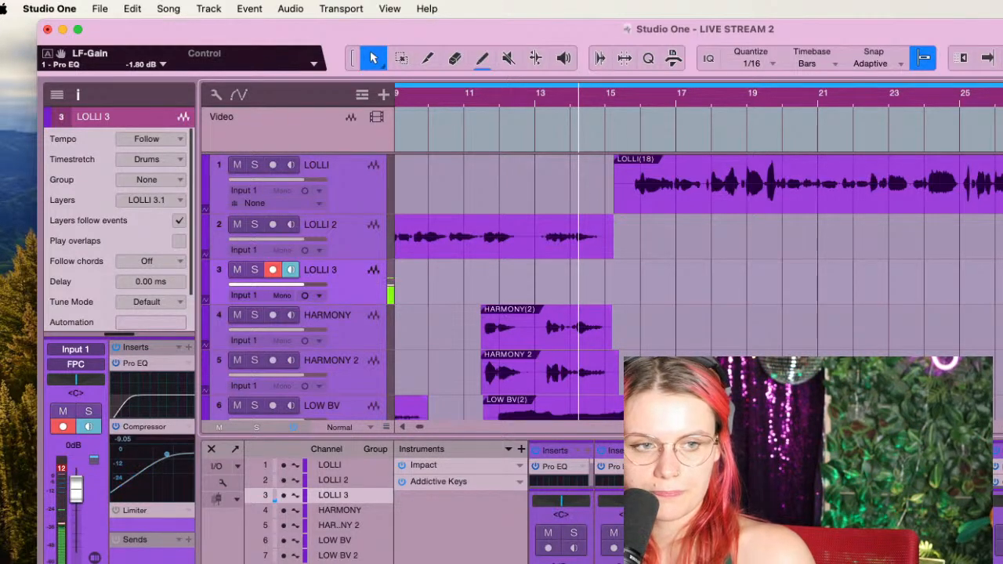
key(KP_Multiply)
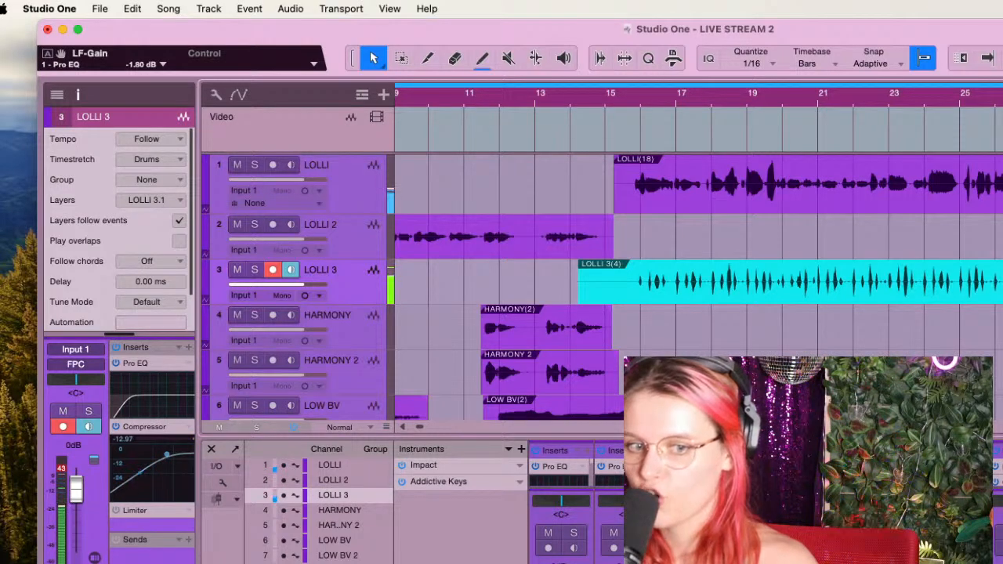
key(space)
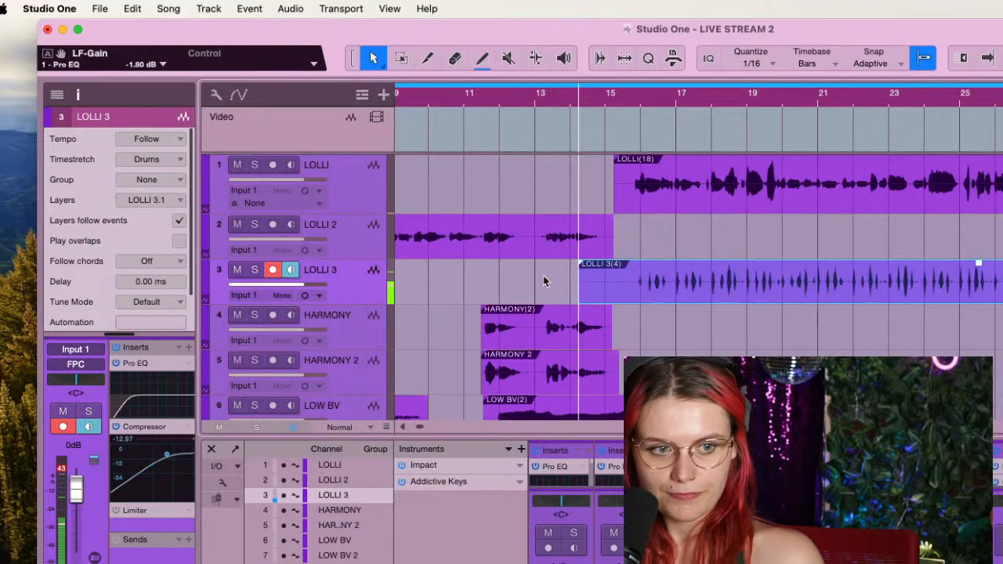
Trim the start of the LOLLI 3 take to beat 15.4, just before its first sound
key(e)
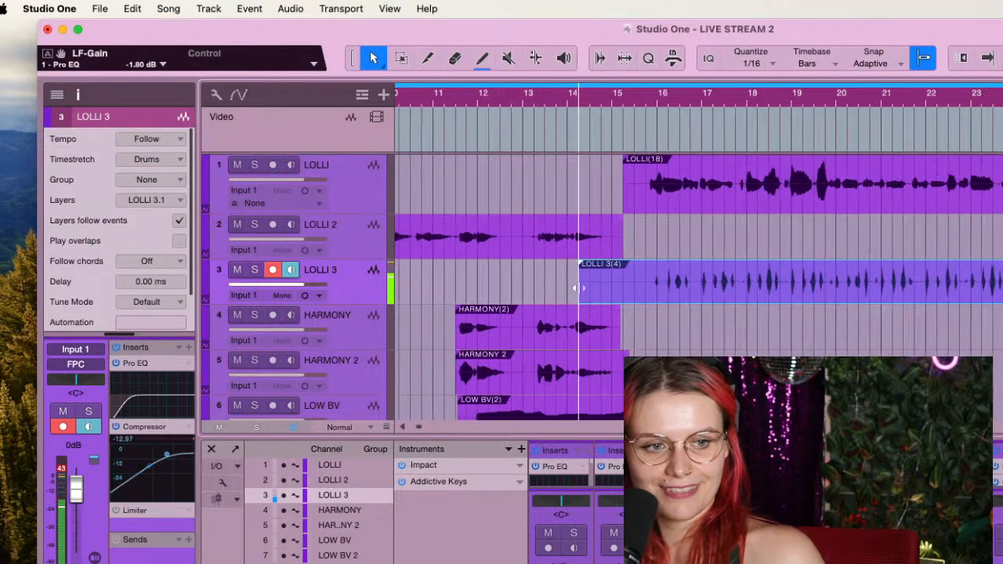
key(e)
drag(579, 288, 786, 275)
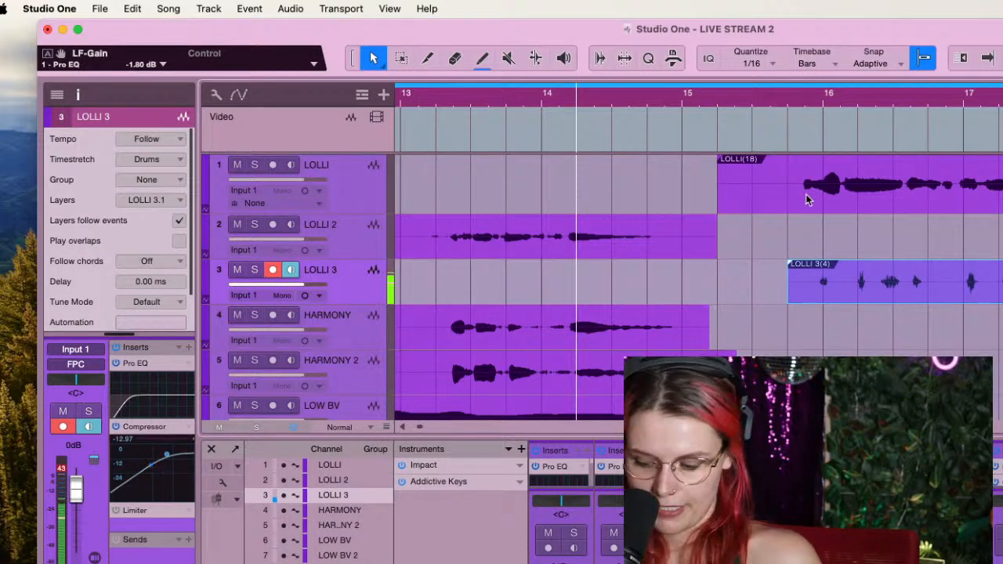
Play back and examine the timing of the first LOLLI 3 sounds against the LOLLI vocal around bar 16
click(806, 102)
key(space)
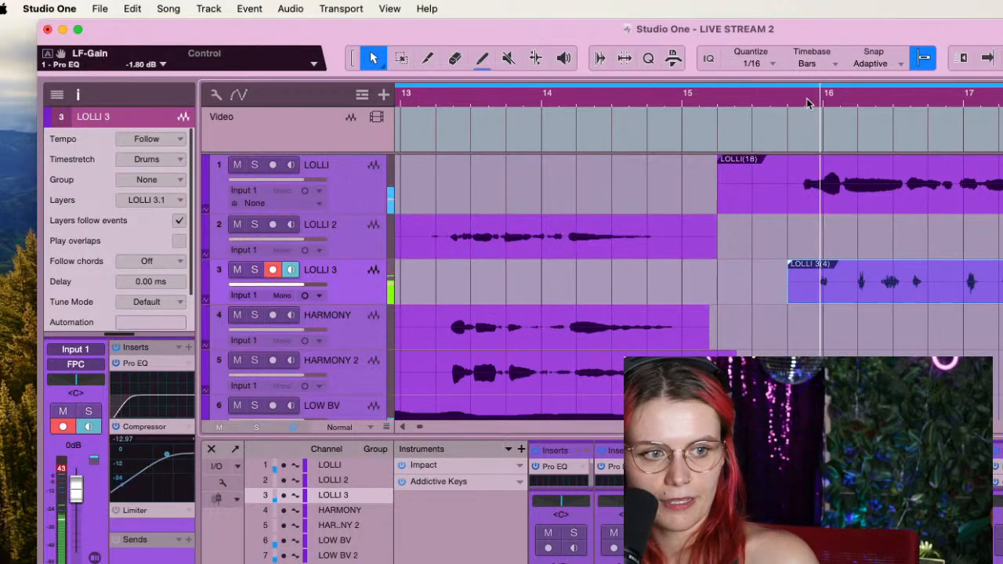
key(space)
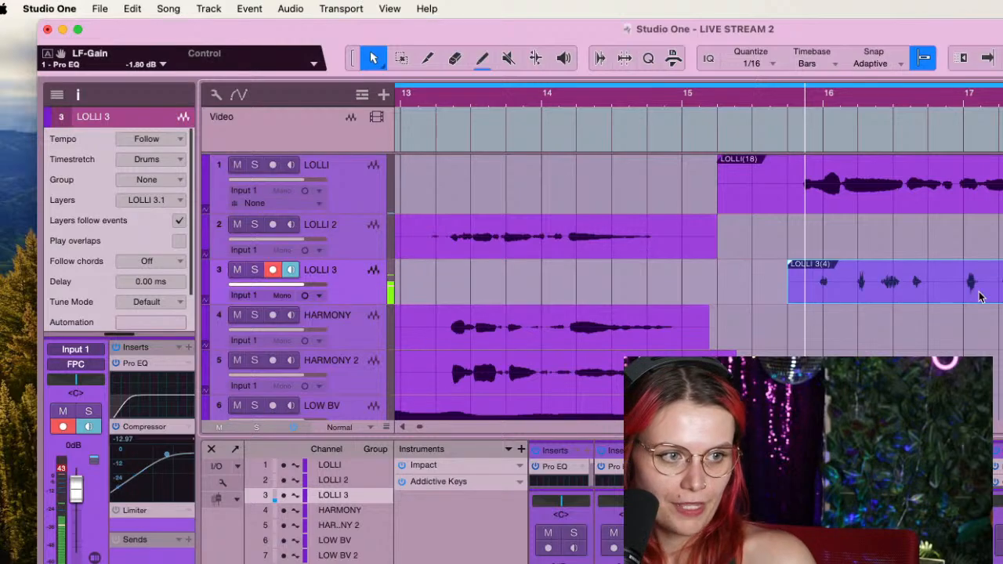
scroll(979, 296, up, 5)
scroll(658, 180, left, 2)
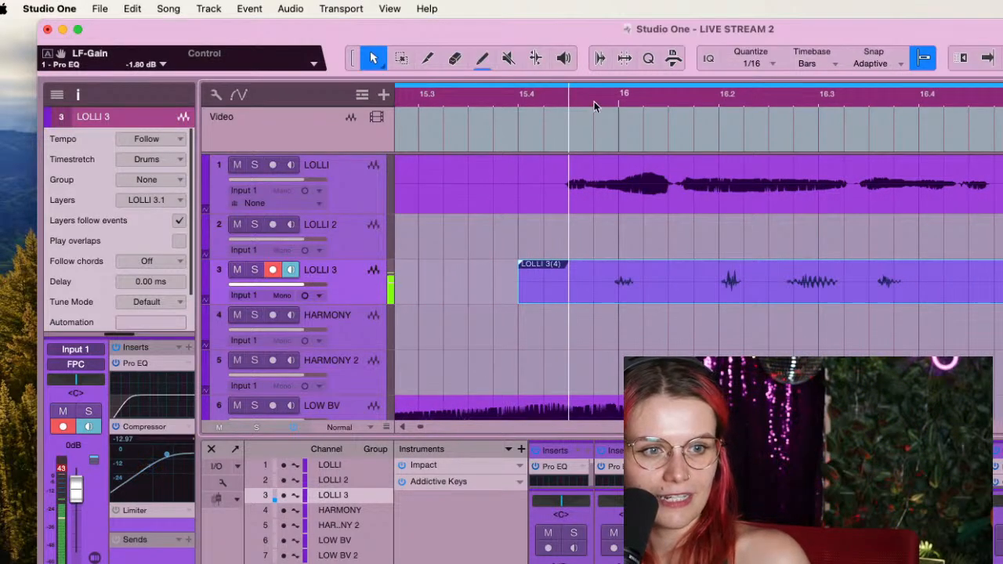
scroll(590, 147, up, 3)
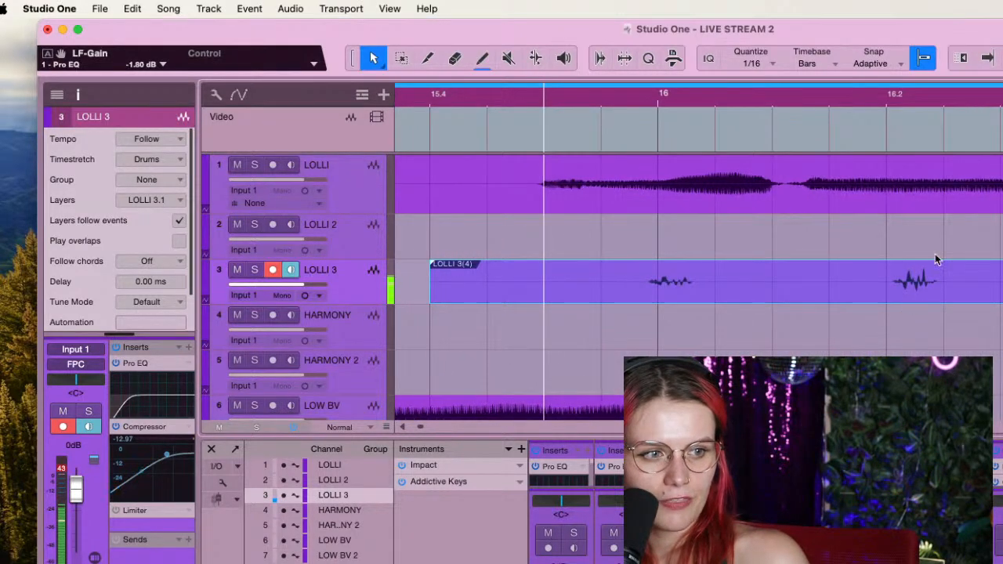
scroll(627, 275, down, 2)
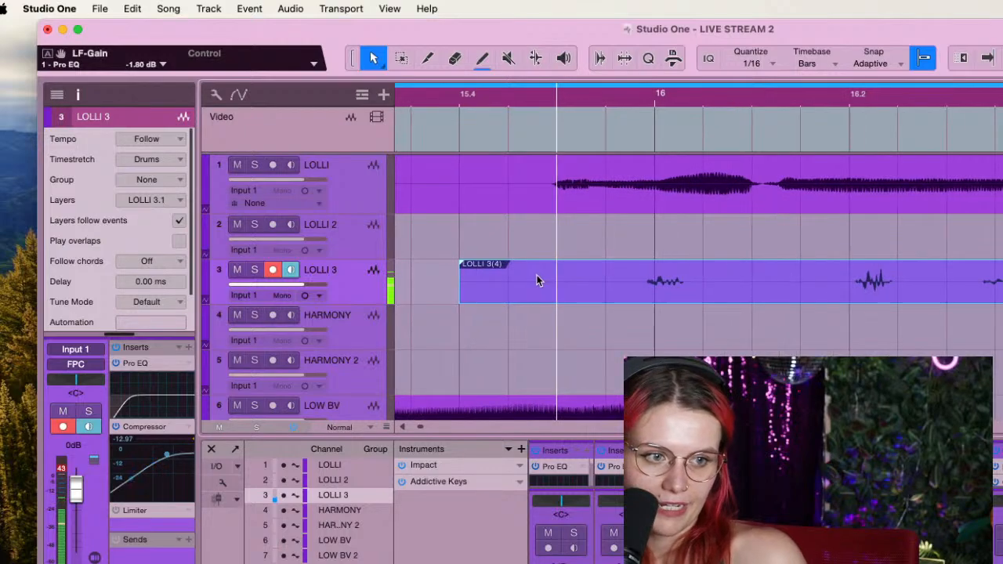
Examine the LOLLI 3 take against the LOLLI vocal through bars 16 and 17 and the vocal parts leading up to it
scroll(539, 276, down, 2)
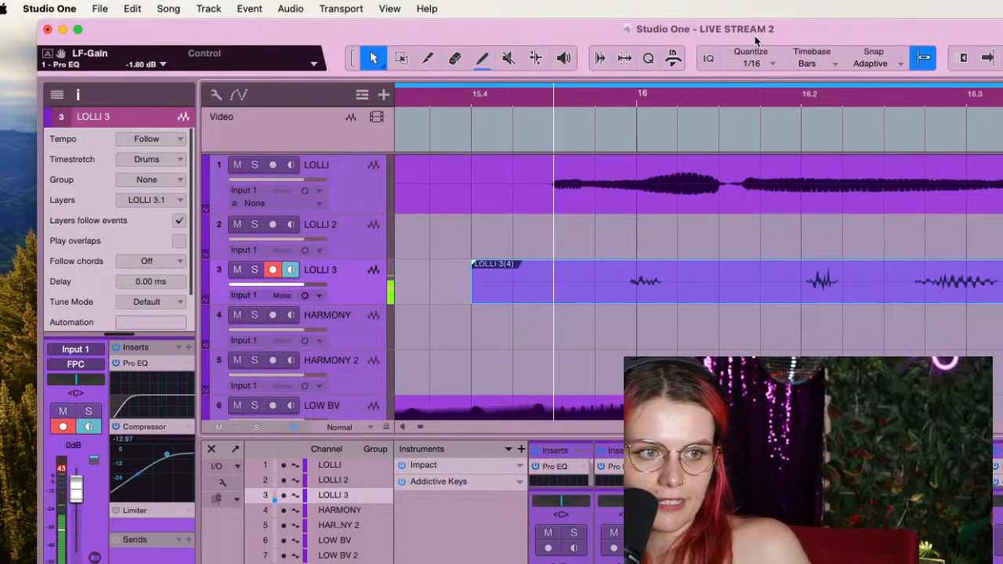
scroll(777, 277, right, 5)
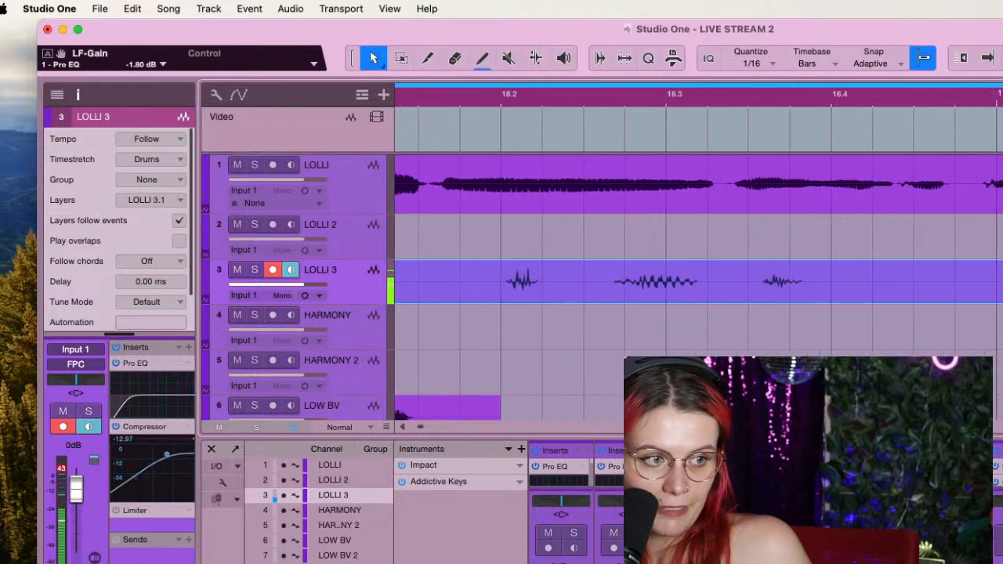
scroll(777, 278, right, 4)
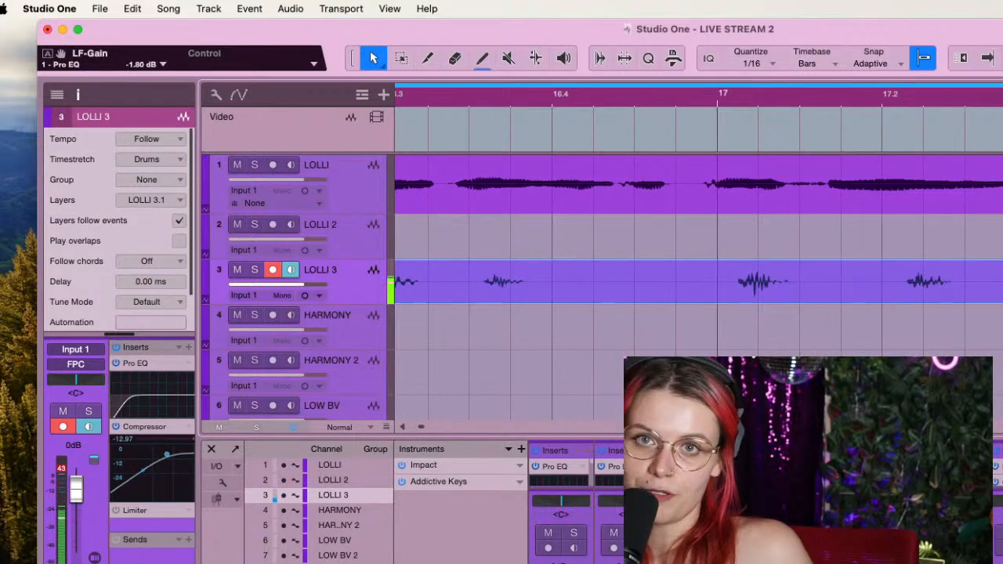
scroll(776, 277, down, 5)
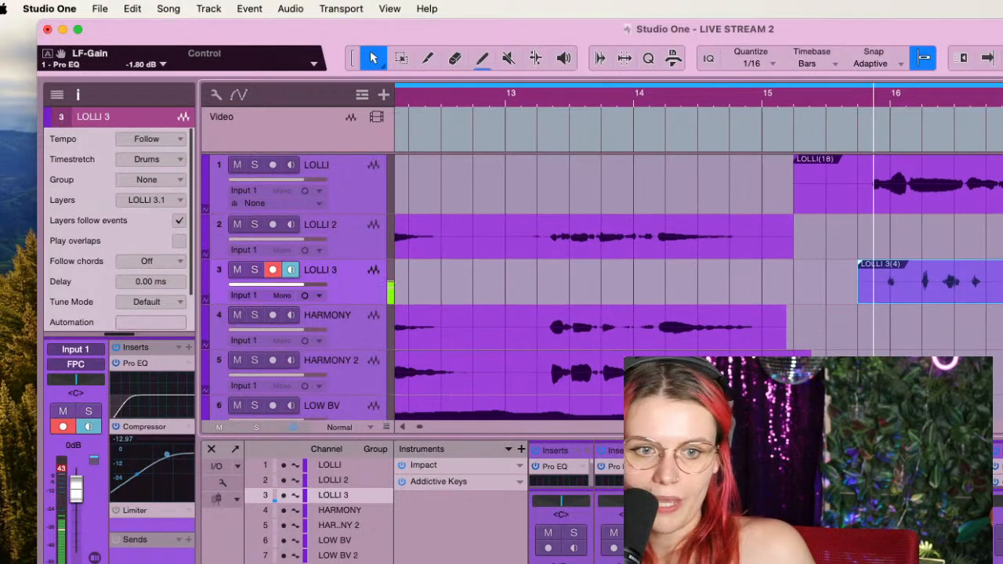
scroll(782, 259, up, 4)
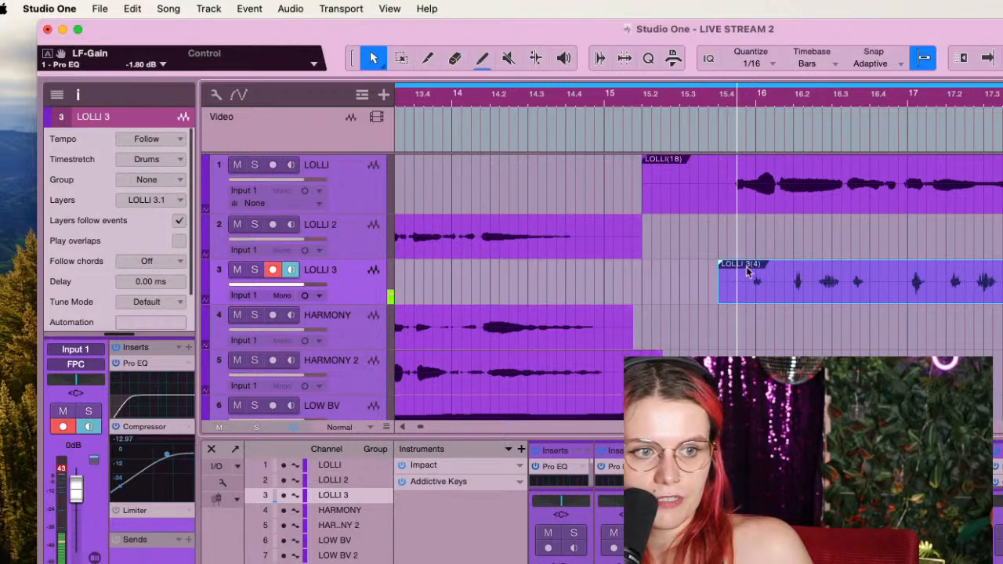
scroll(746, 272, up, 5)
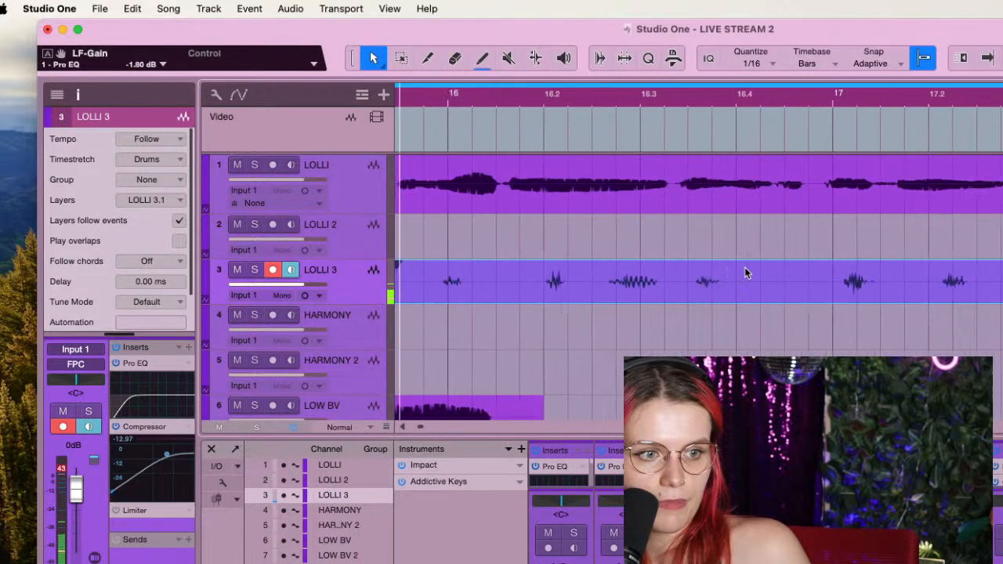
scroll(747, 272, right, 2)
scroll(746, 273, down, 6)
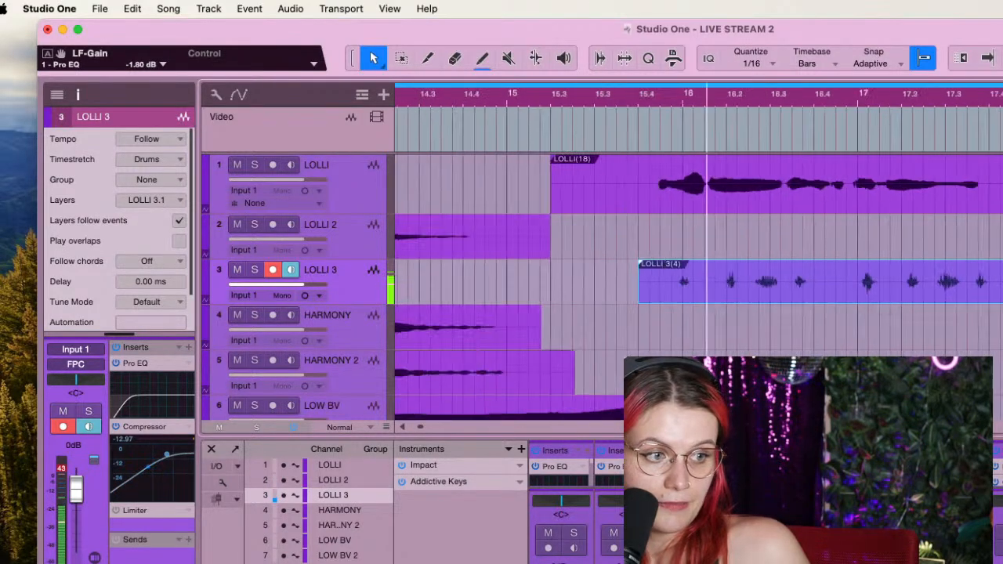
scroll(747, 272, up, 1)
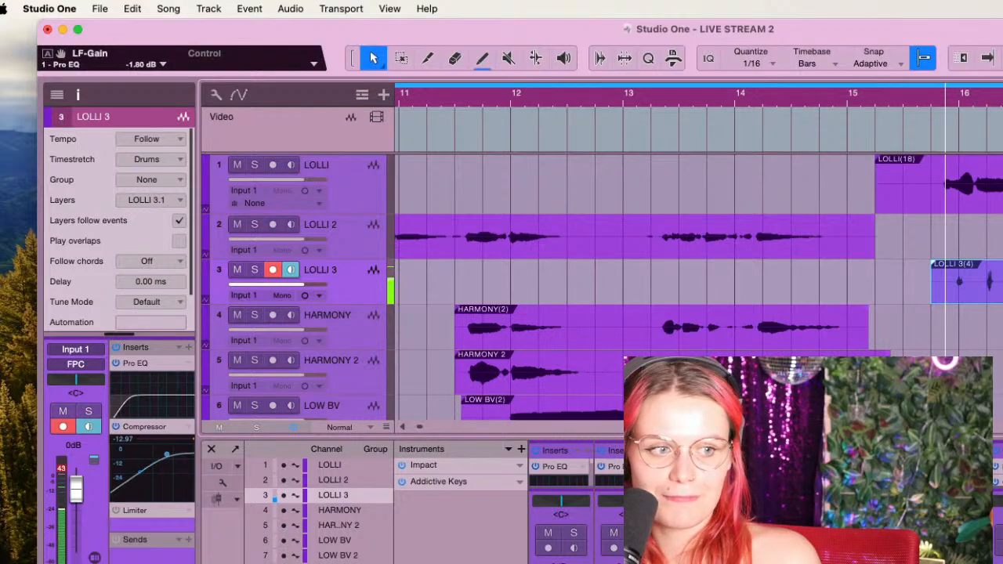
scroll(996, 235, down, 8)
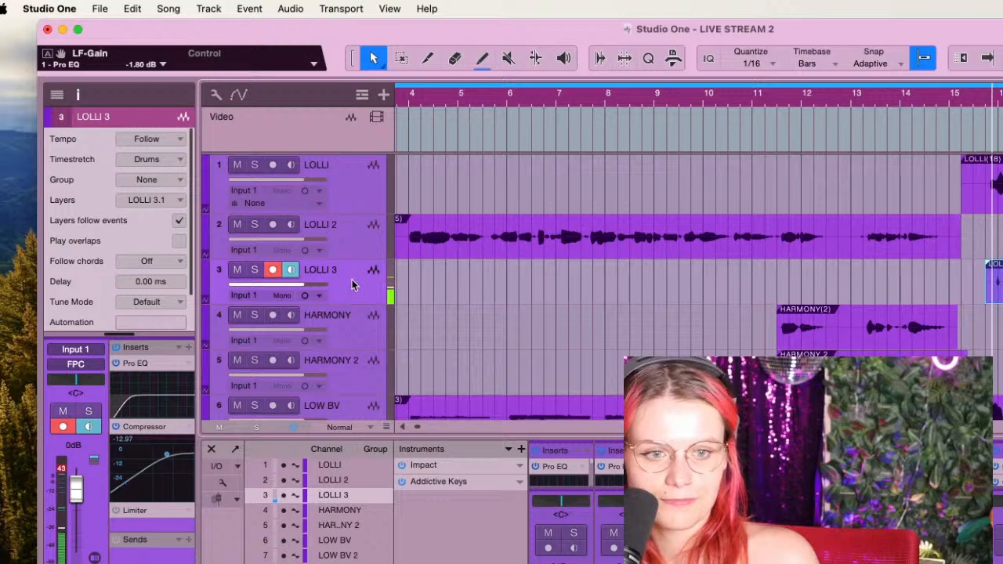
Add a Room Reverb insert to the LOLLI 3 track and load its Drum Booth preset
click(189, 347)
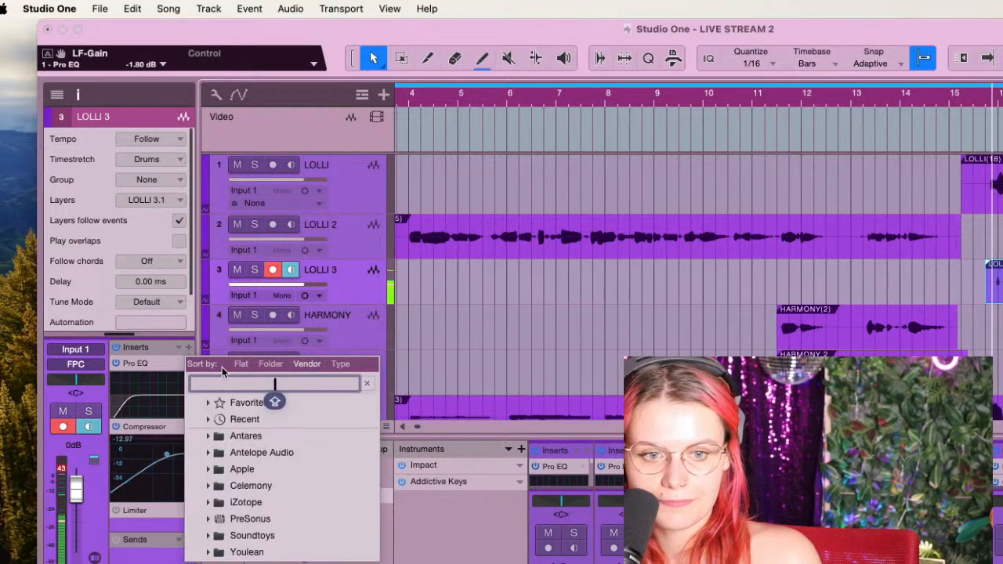
text(REVERB)
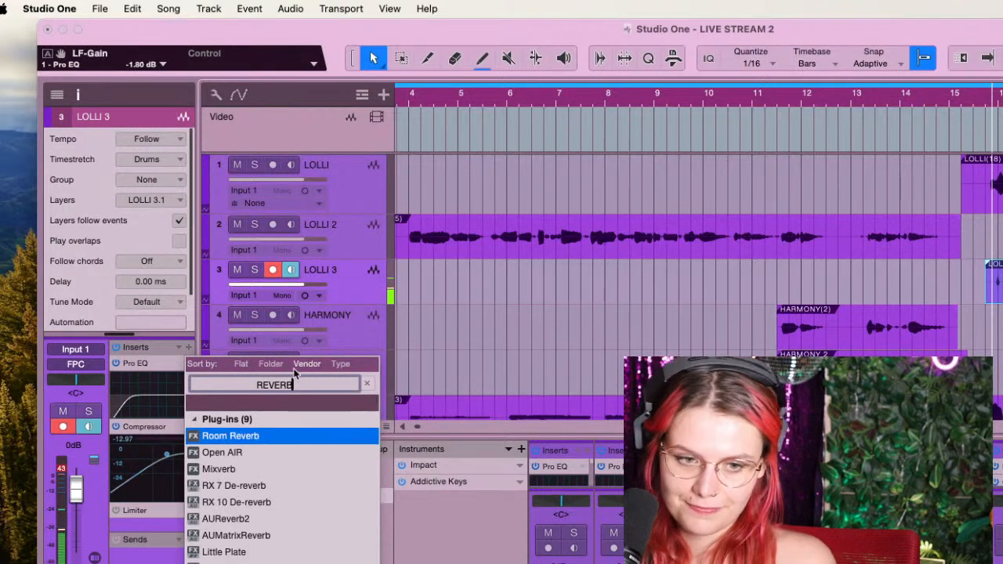
click(332, 436)
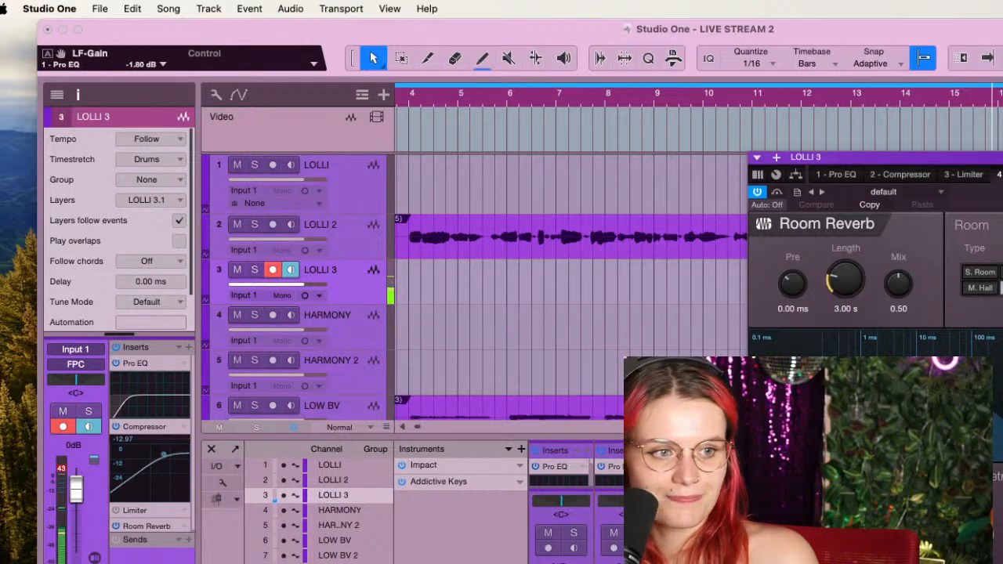
drag(977, 178, 784, 333)
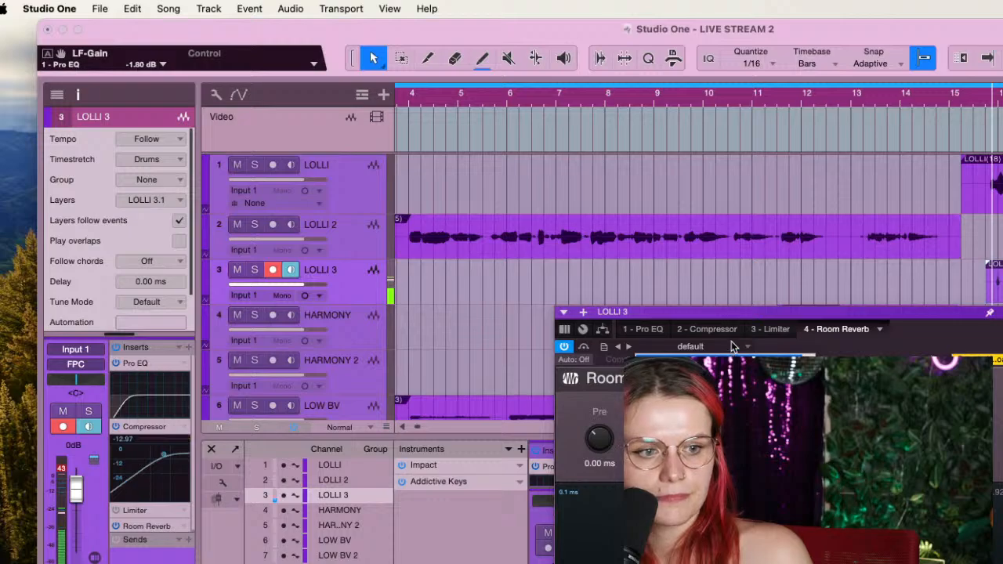
click(705, 431)
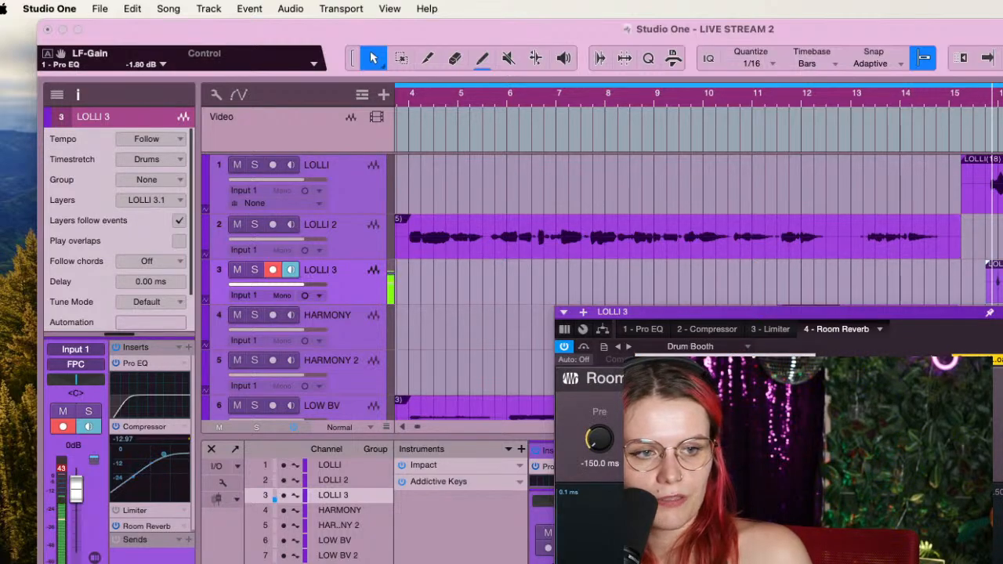
Play back from beat 15.4 and lower the LOLLI 3 Compressor threshold to -25.80 dB
click(986, 102)
key(space)
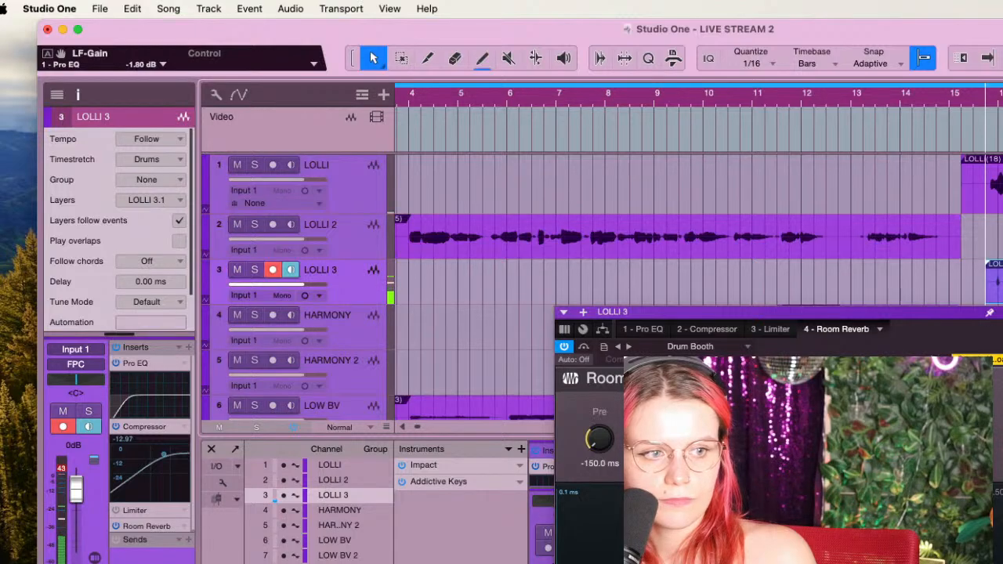
click(708, 329)
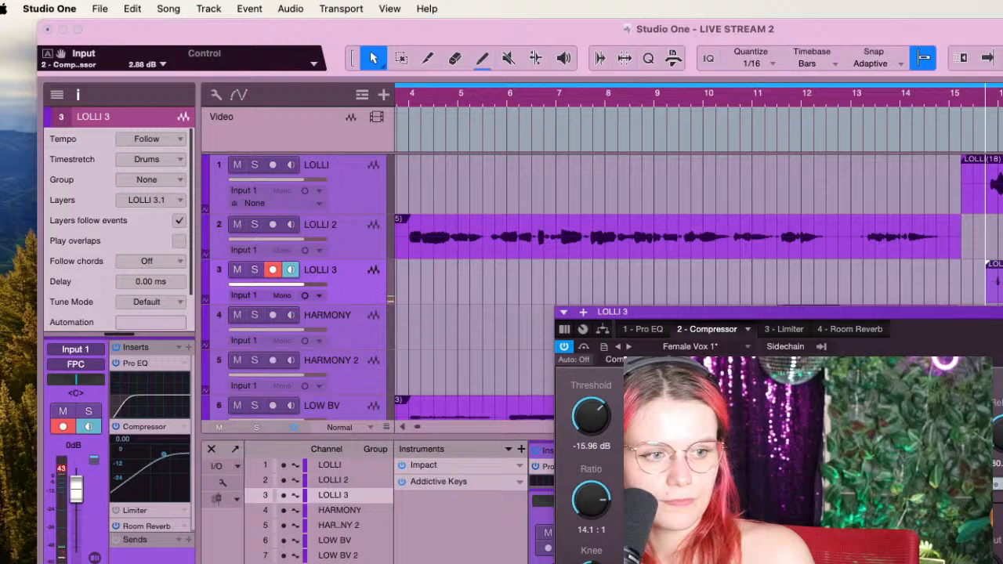
drag(591, 415, 588, 448)
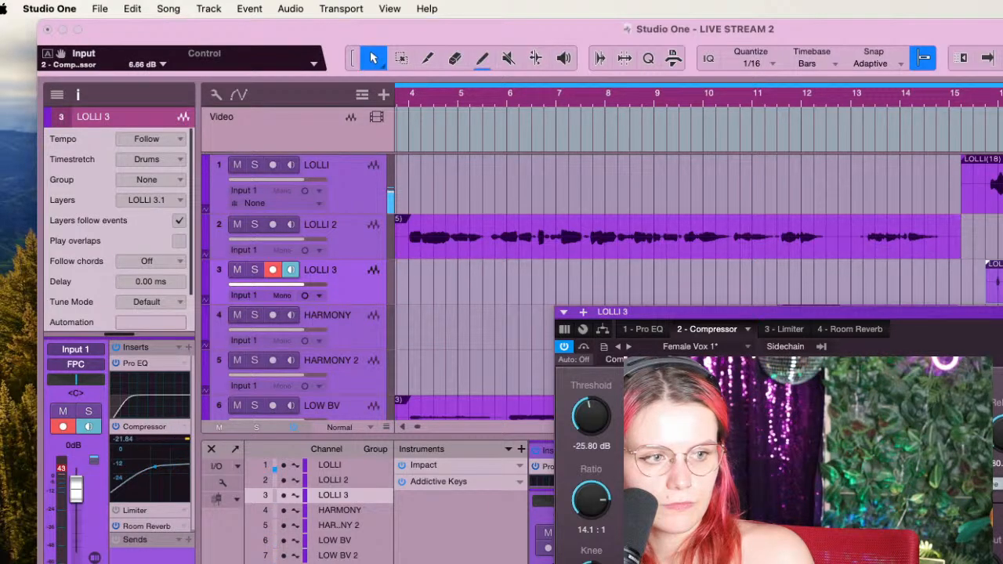
Shape the LOLLI 3 Pro EQ with HF gain at -3.37 dB, a high cut at 11.12 kHz and a mid boost at 1.81 kHz
click(158, 364)
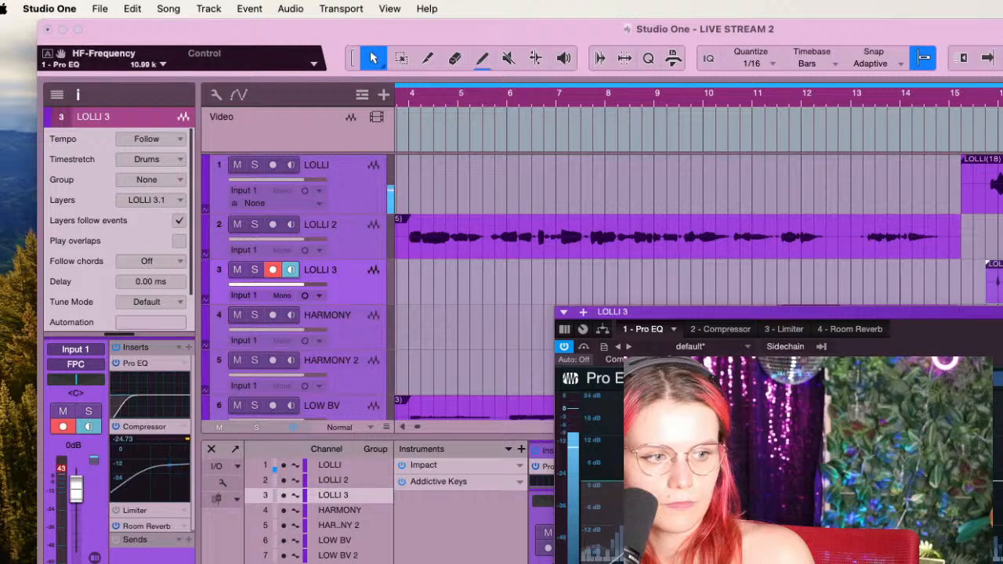
mouse_move(997, 485)
mouse_down()
mouse_move(989, 508)
mouse_move(990, 498)
mouse_up()
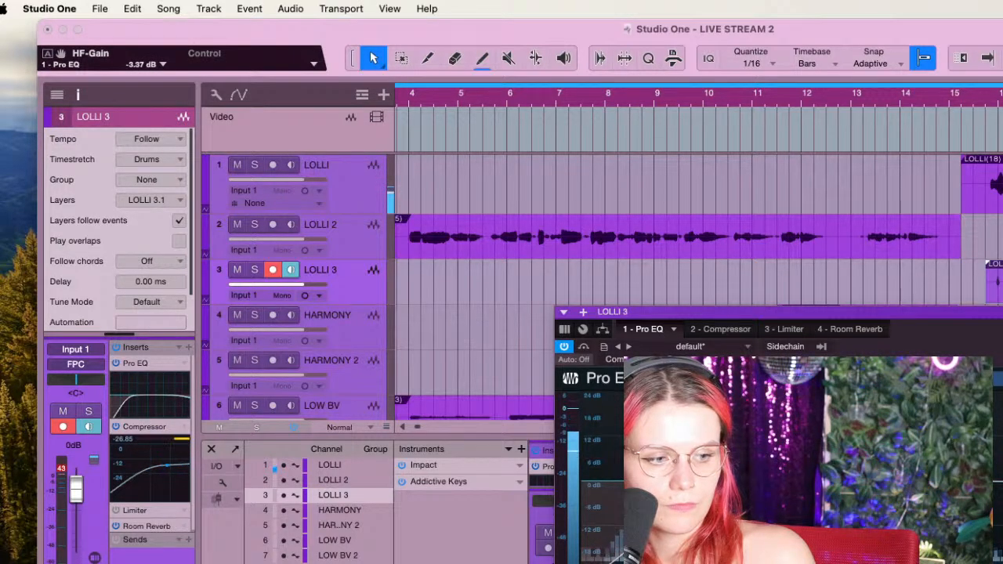
click(990, 541)
drag(989, 541, 989, 550)
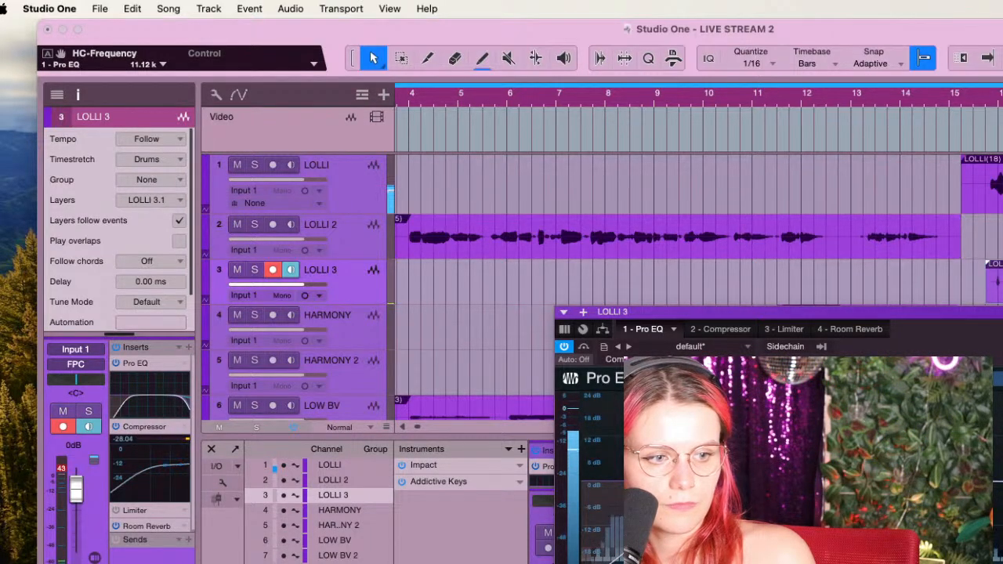
drag(808, 486, 785, 470)
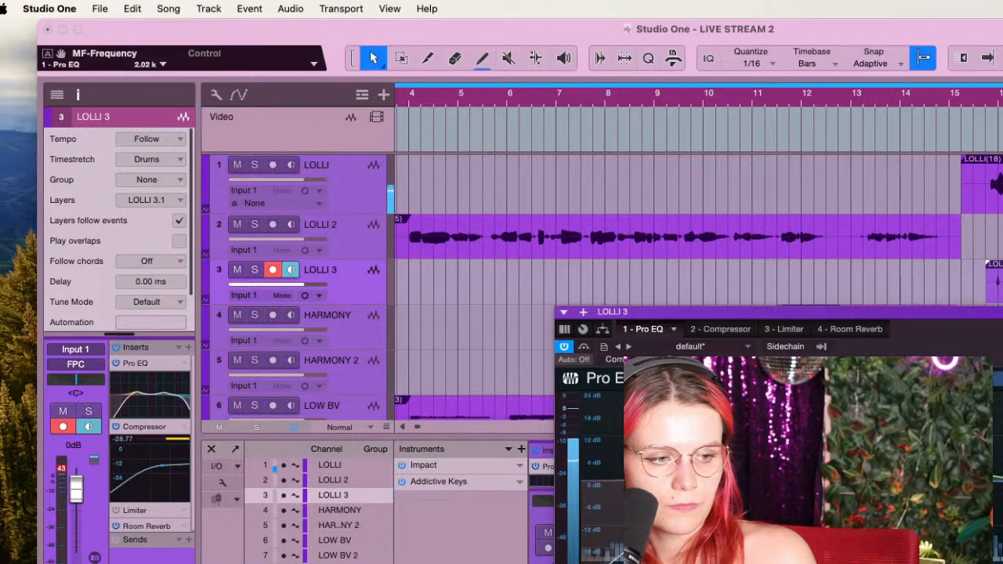
key(Escape)
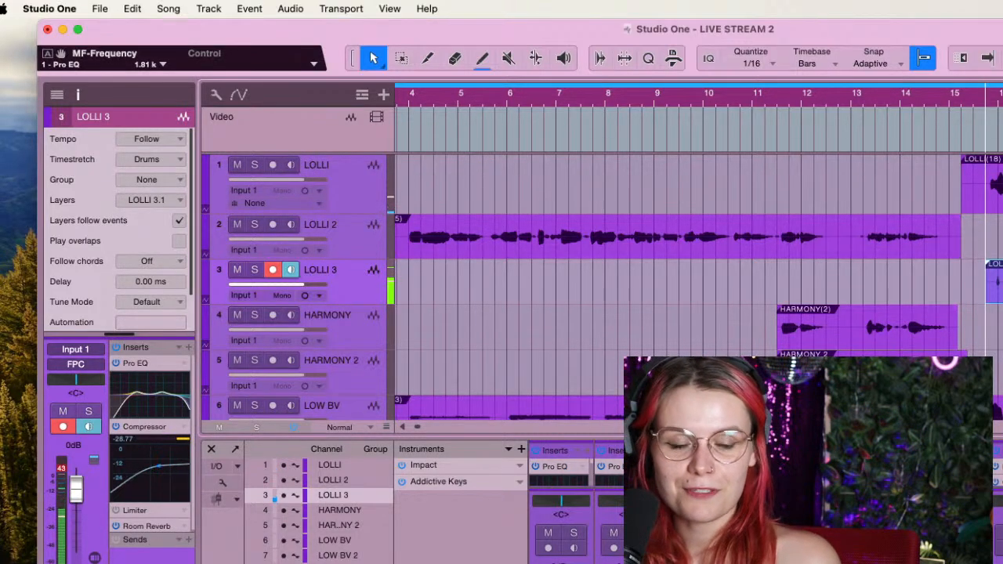
Trim the start of the LOLLI event to beat 15.3 and place the playback cursor at bar 15
click(964, 198)
drag(964, 198, 975, 197)
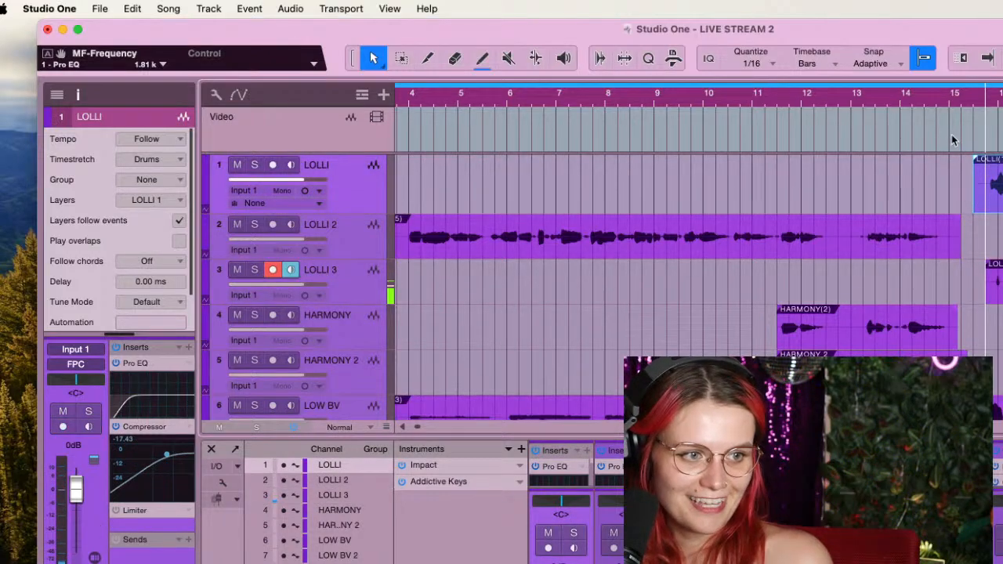
click(946, 92)
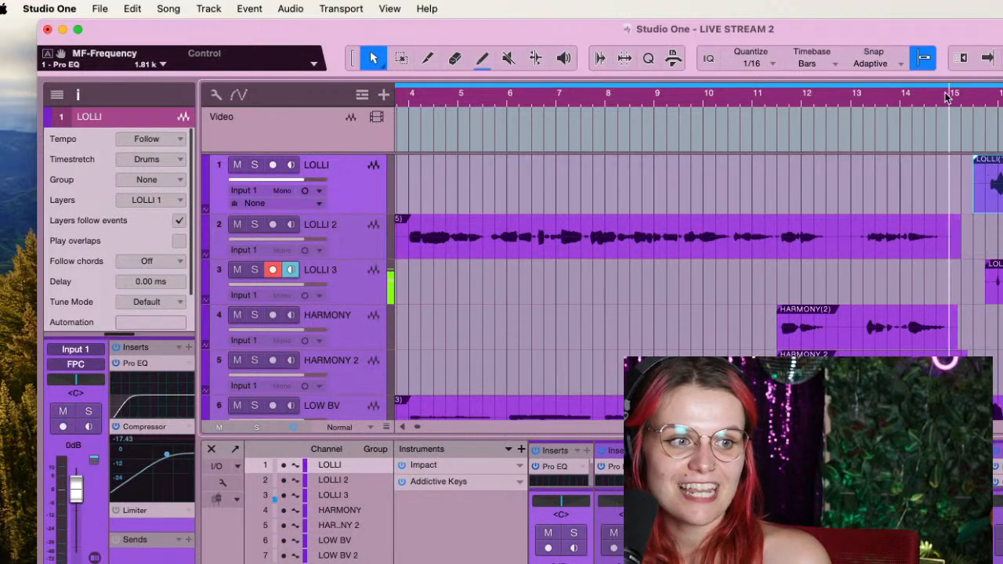
Turn off arming and monitoring on LOLLI 3, and arm and monitor the LOW BV track
click(278, 269)
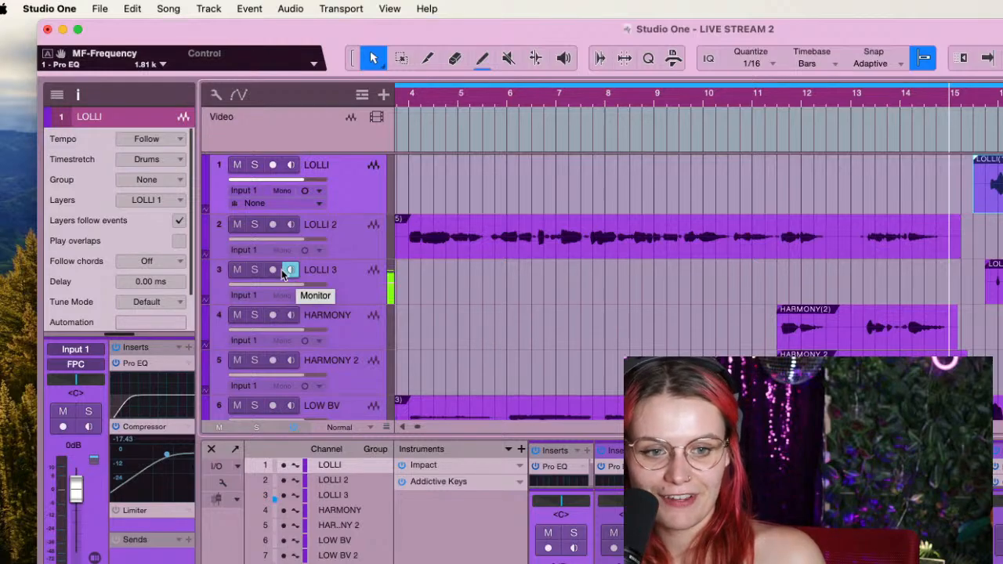
scroll(930, 275, down, 2)
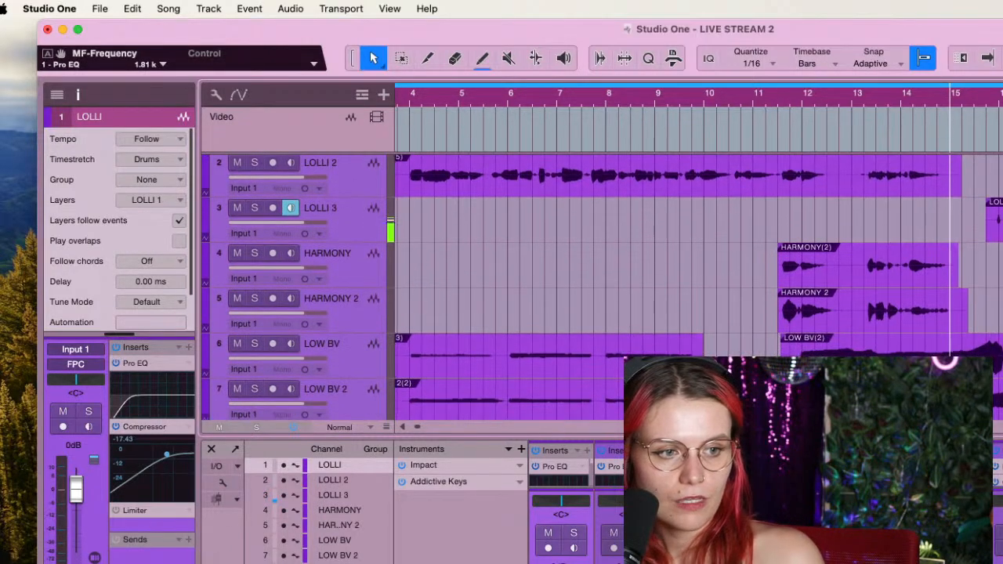
scroll(326, 212, down, 1)
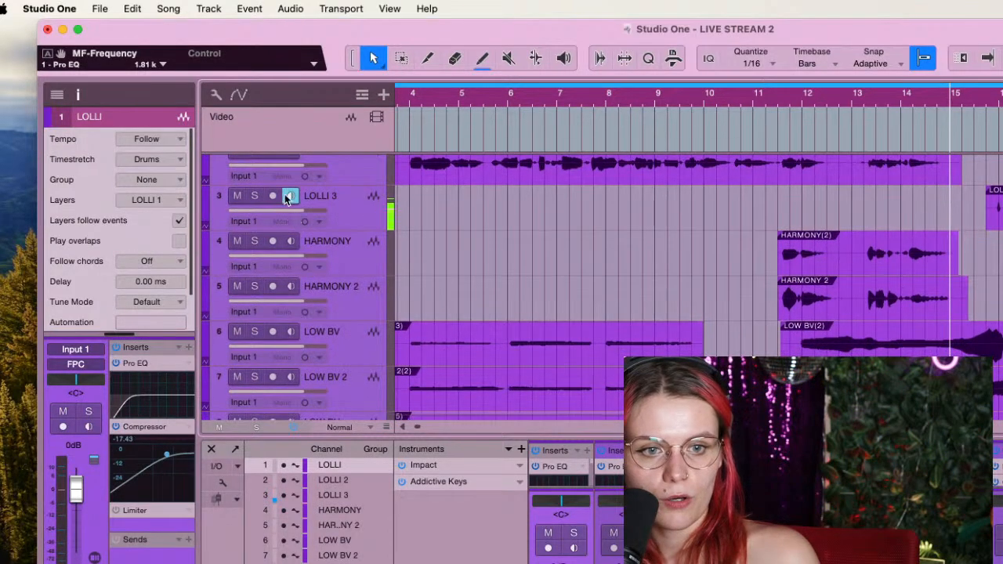
click(290, 199)
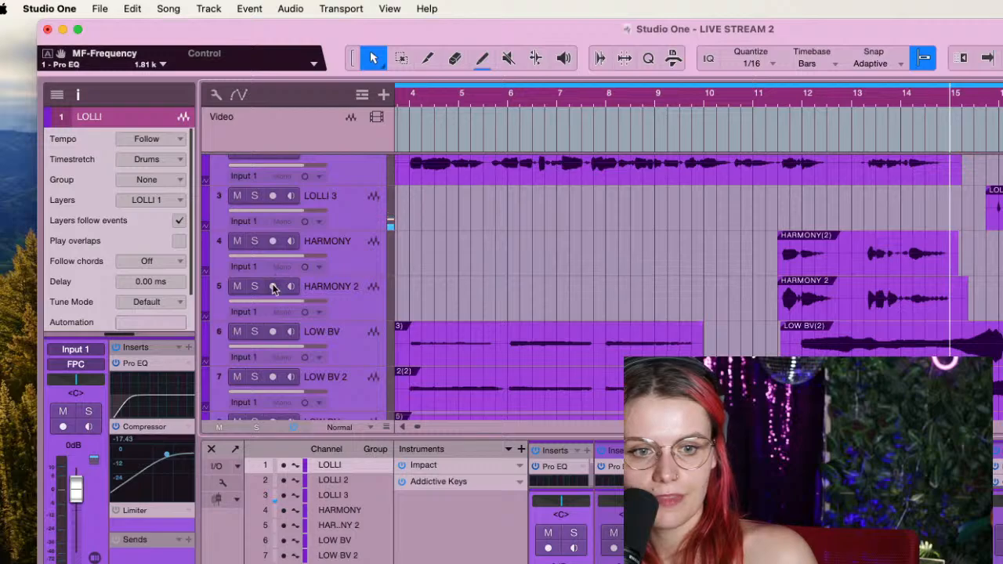
click(273, 332)
click(291, 333)
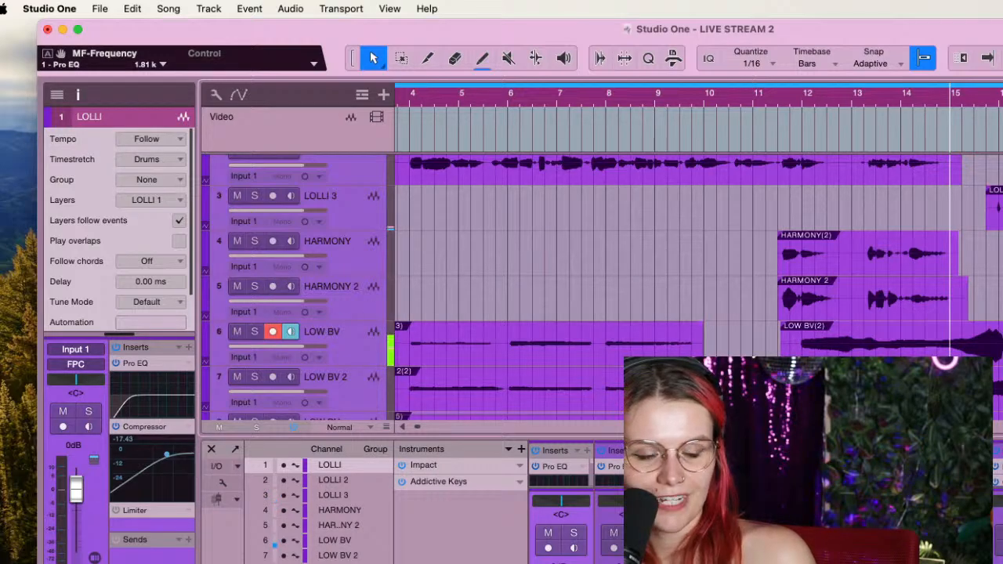
Remove the Pro EQ 2 insert from the LOW BV track
click(348, 358)
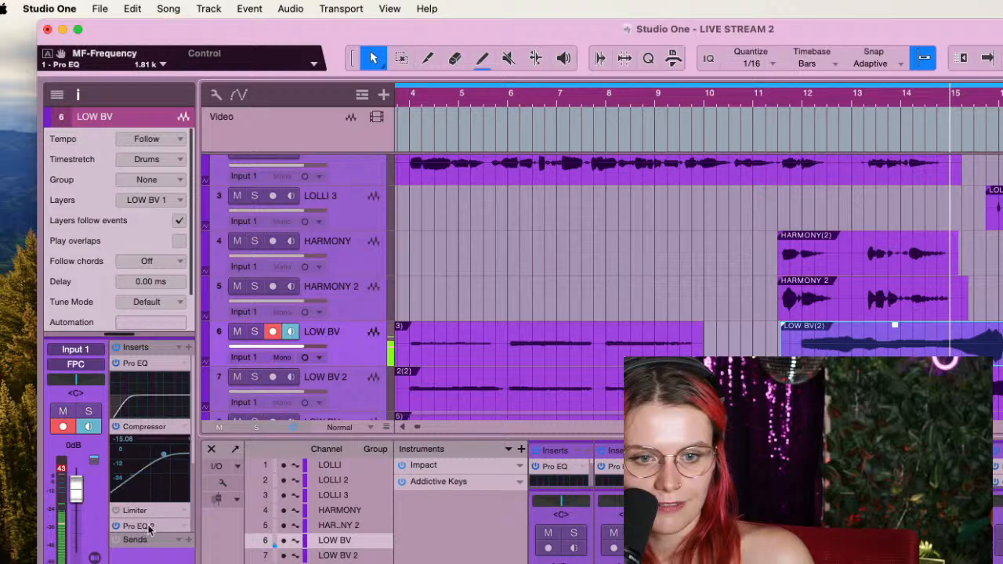
scroll(149, 530, down, 3)
scroll(150, 477, up, 3)
scroll(160, 491, down, 3)
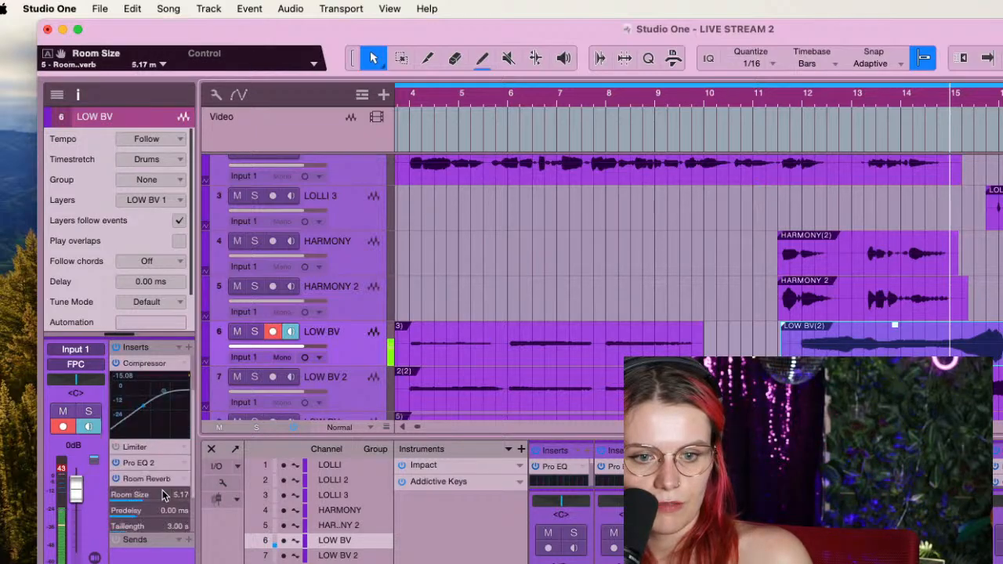
click(185, 463)
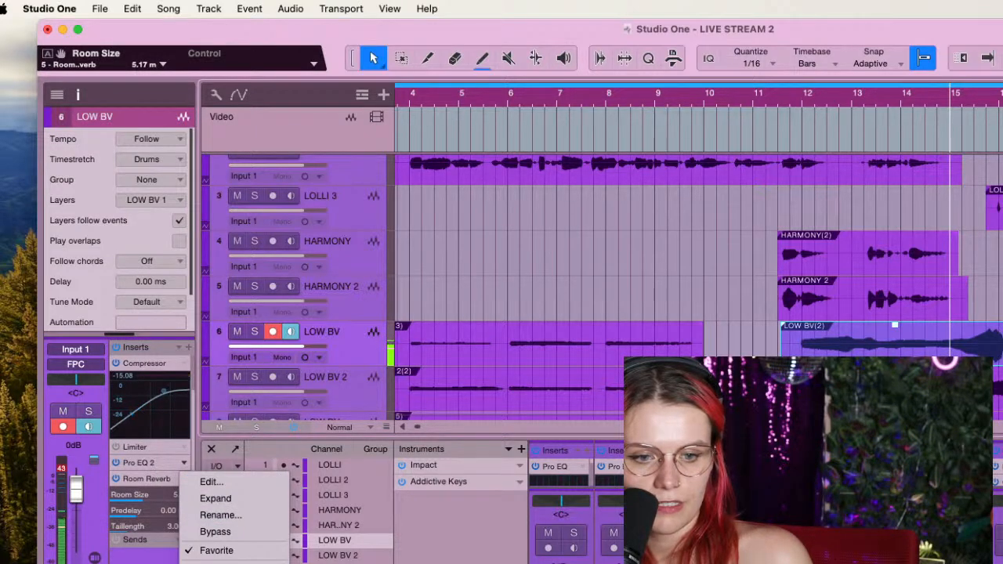
click(205, 563)
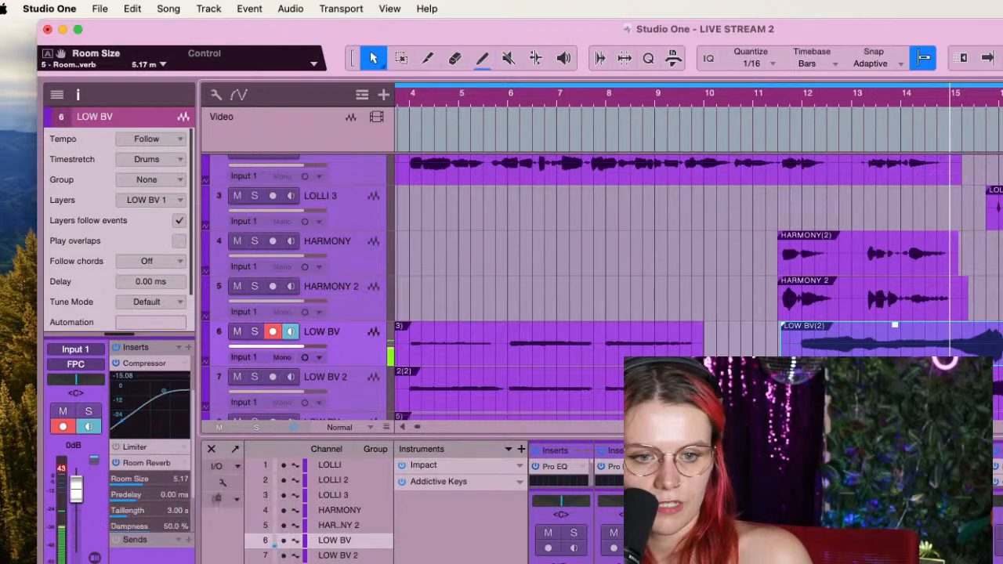
Set the length of LOW BV's Room Reverb to 900 ms and start playback from bar 15
double_click(161, 467)
drag(837, 280, 835, 301)
key(Escape)
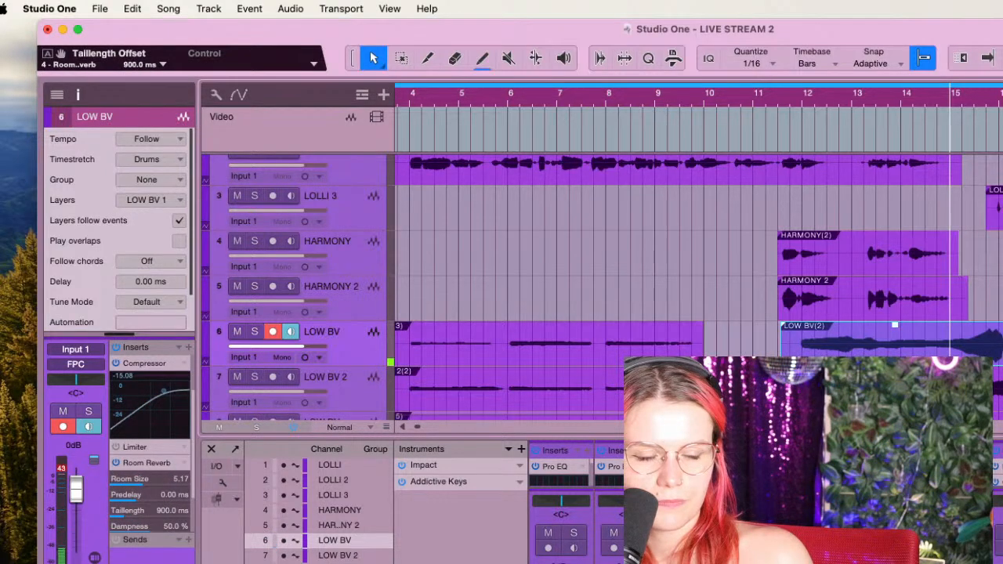
key(space)
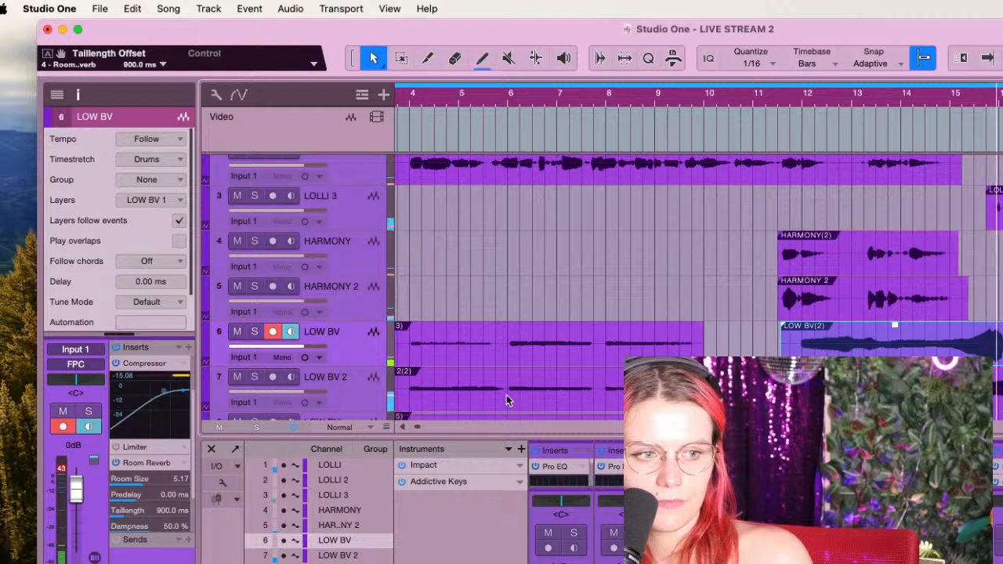
Place the playback cursor at beat 15.3, then duplicate the LOW BV 3 track without its events and name the copy MID
click(971, 99)
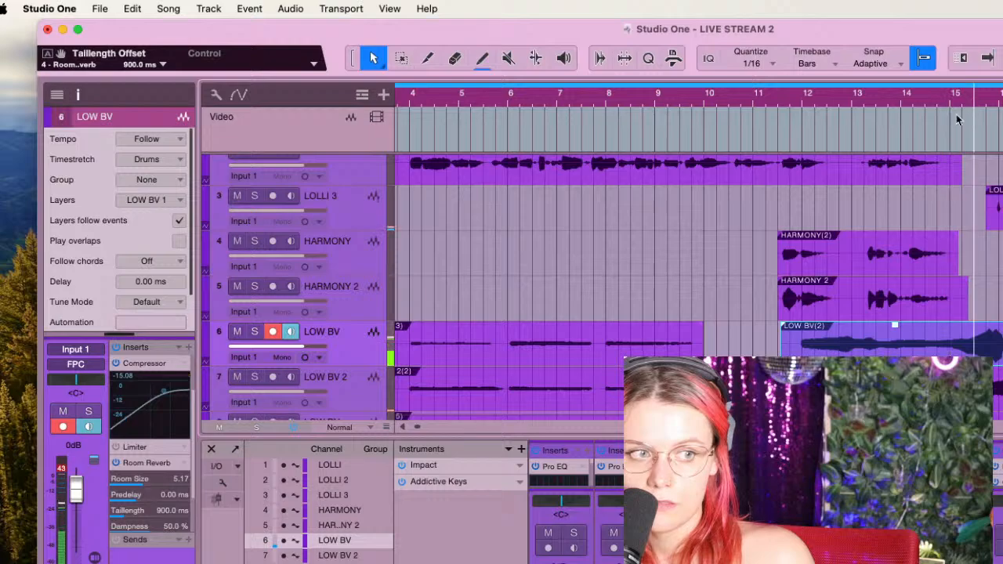
scroll(299, 353, down, 5)
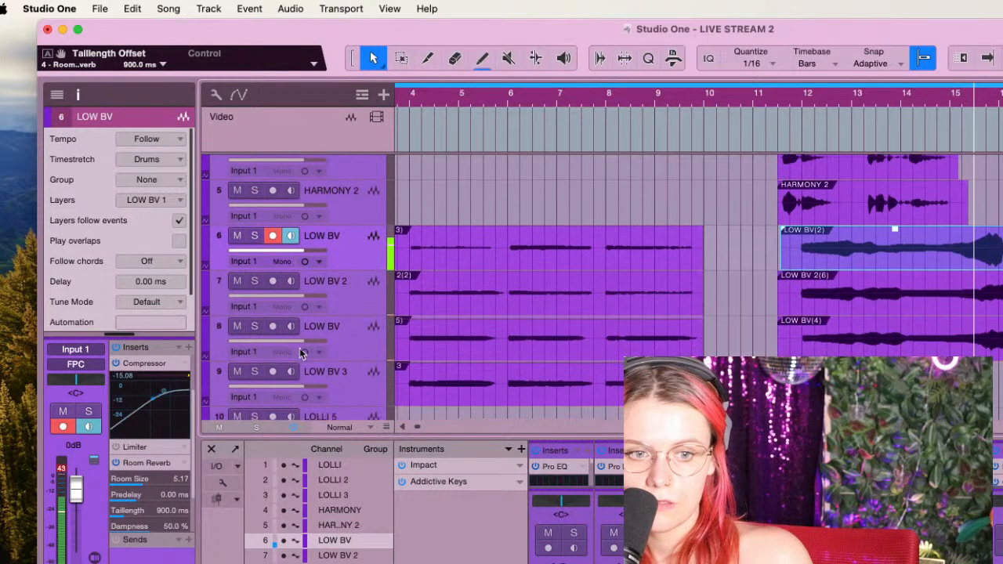
click(354, 316)
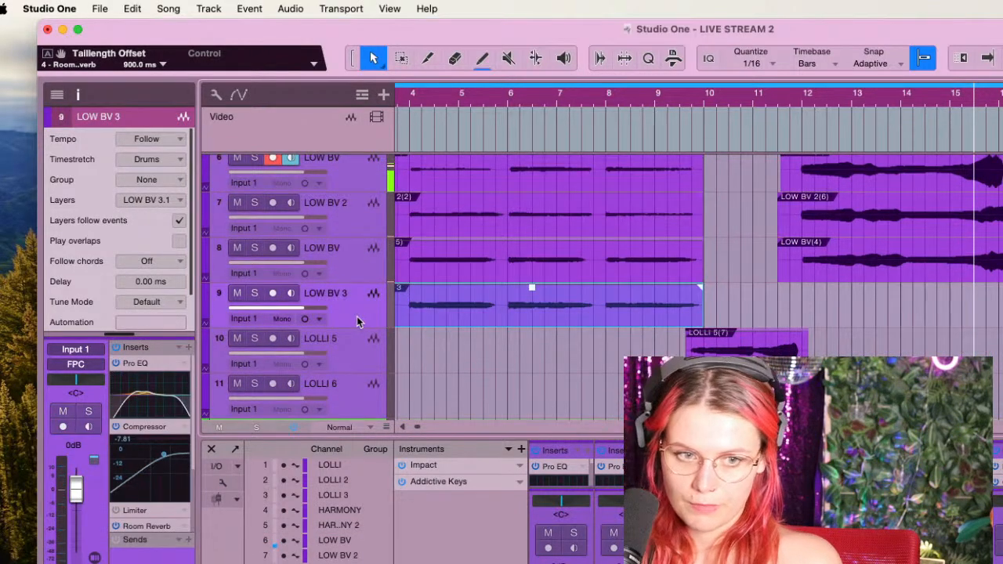
key(shift+d)
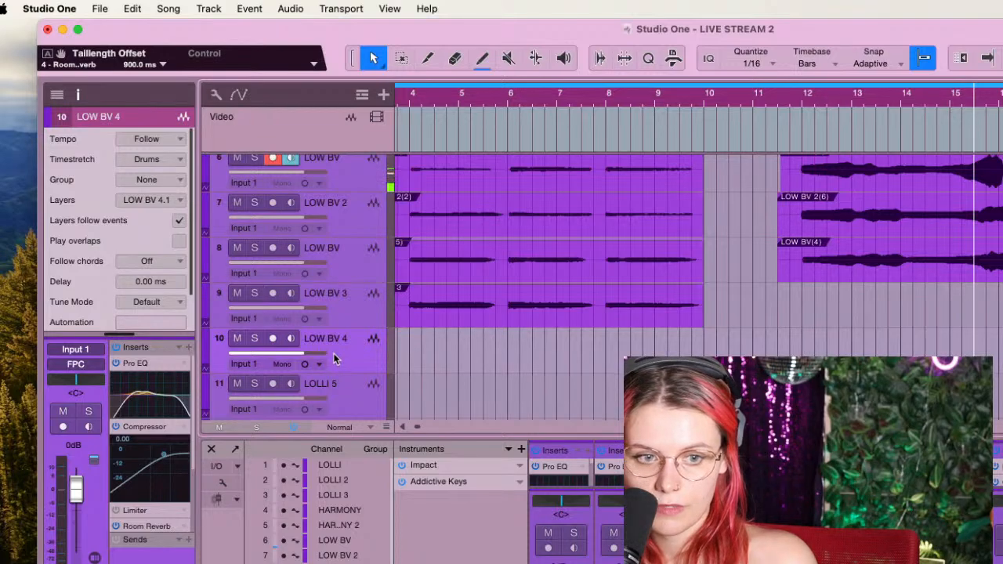
double_click(337, 344)
text(MID)
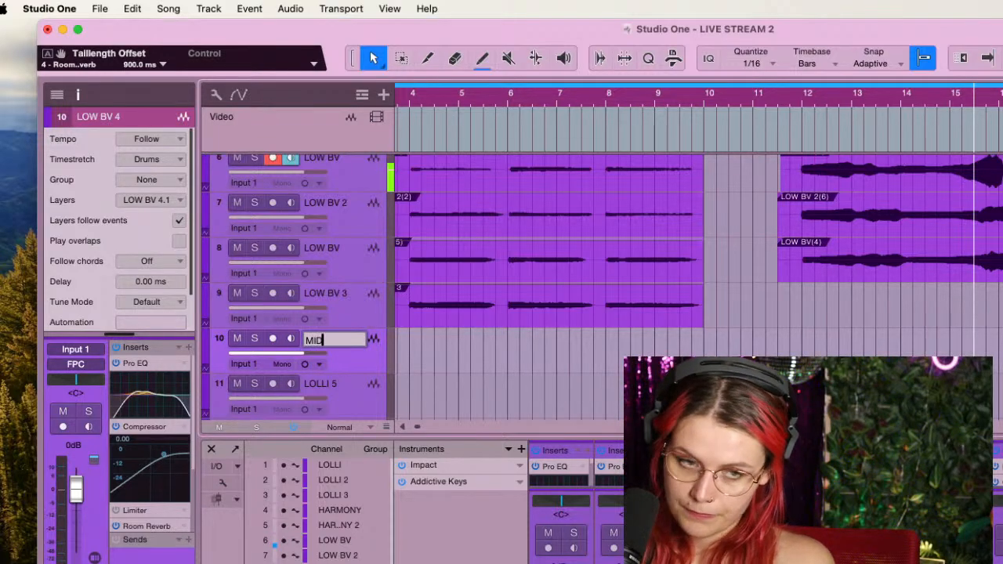
key(Return)
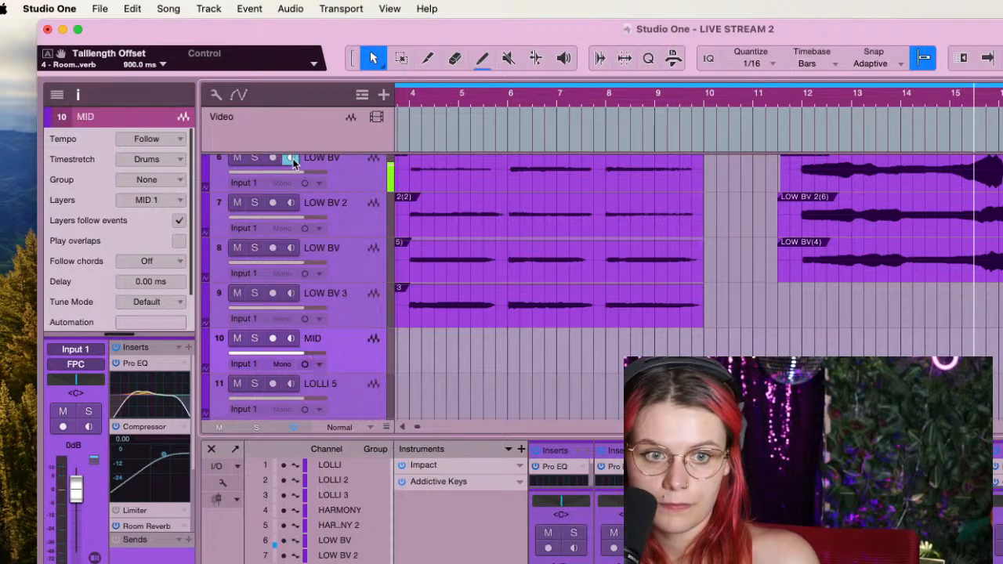
Monitor and arm the MID track and play the song from beat 15.3
click(291, 338)
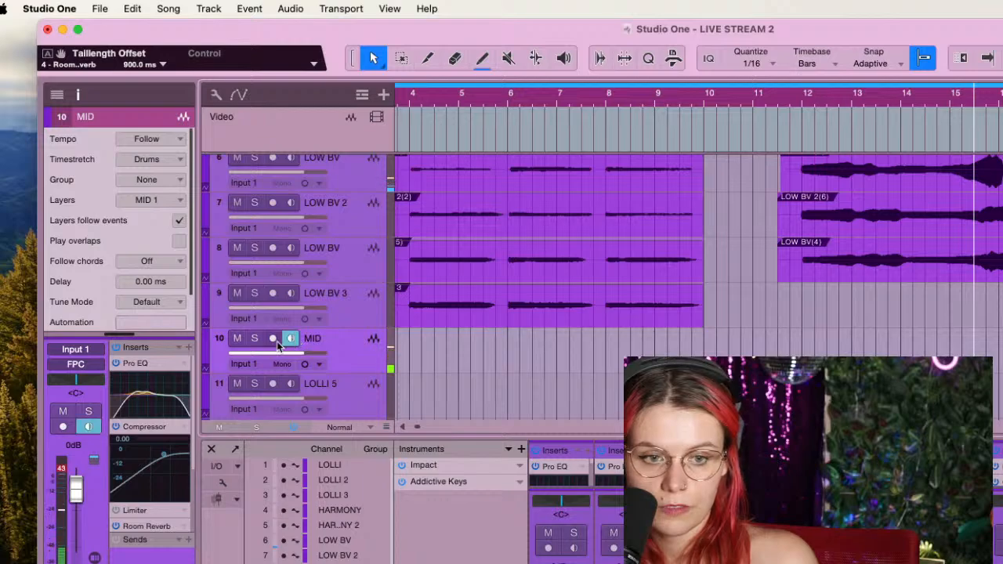
click(273, 338)
key(space)
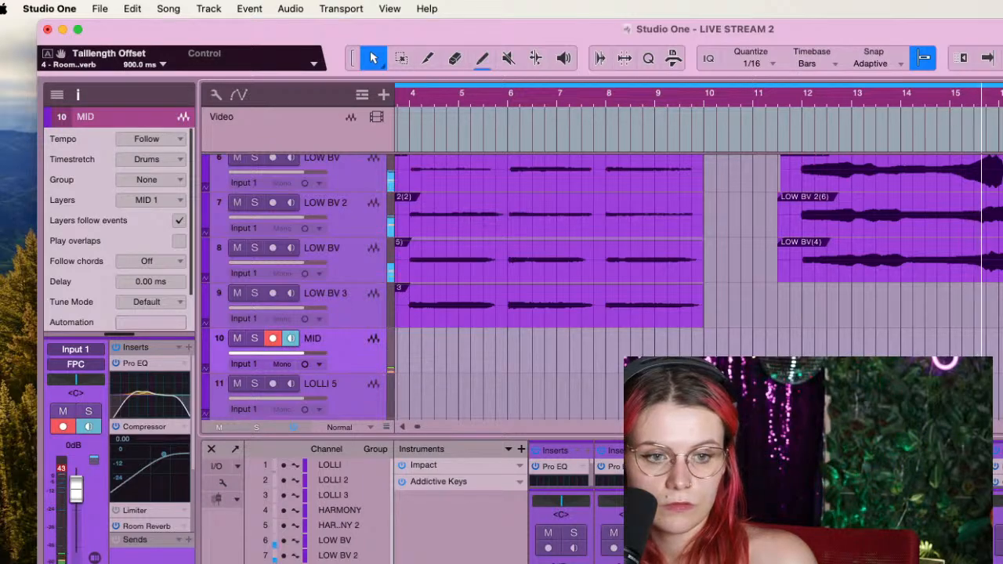
Try recording vocal takes on the MID track from beat 15.3
key(space)
key(KP_Multiply)
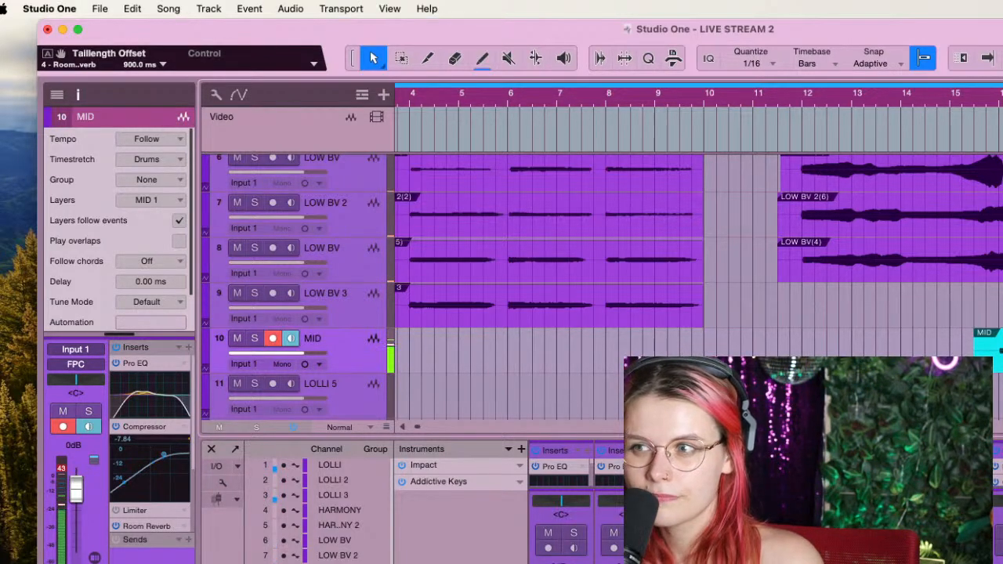
key(space)
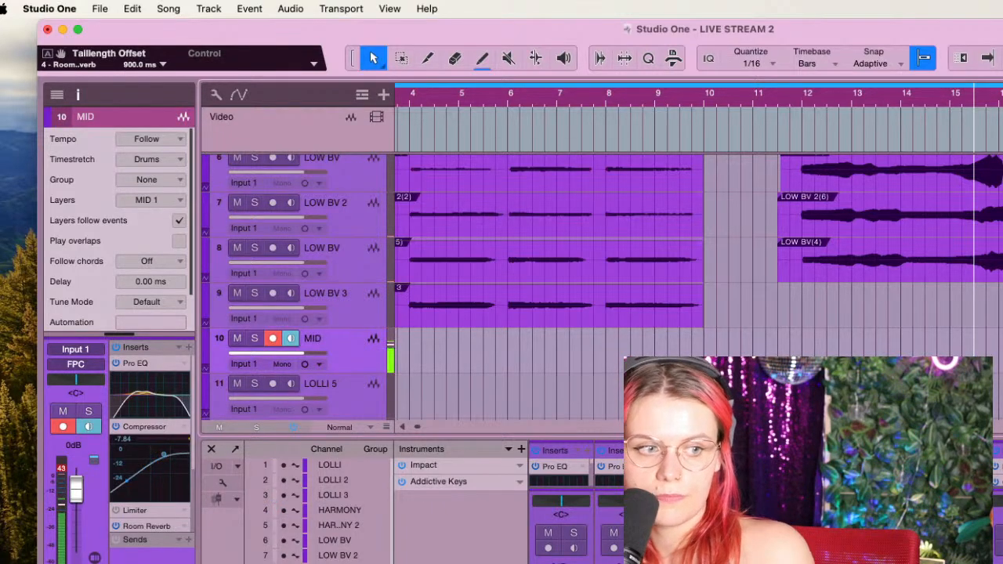
key(KP_Multiply)
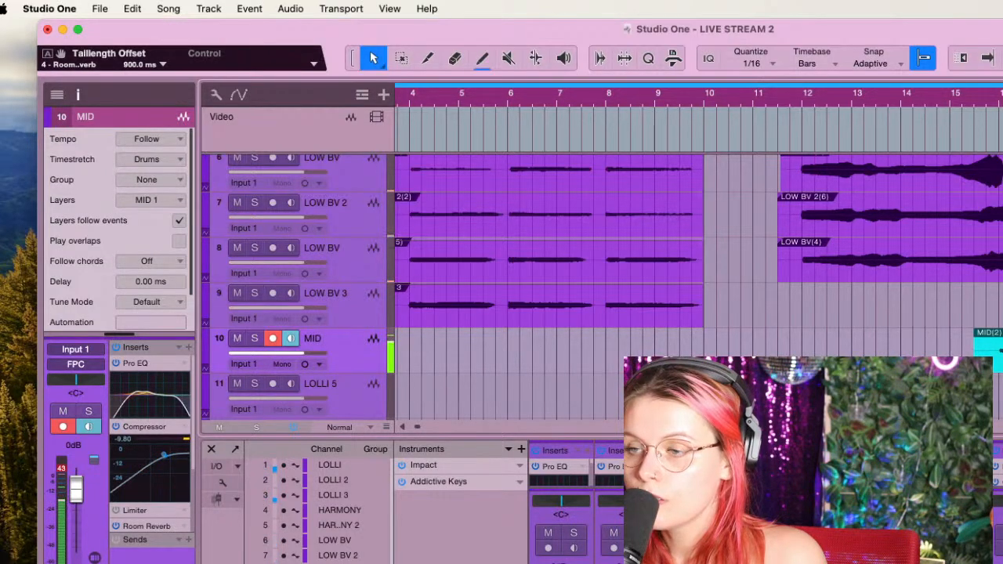
key(space)
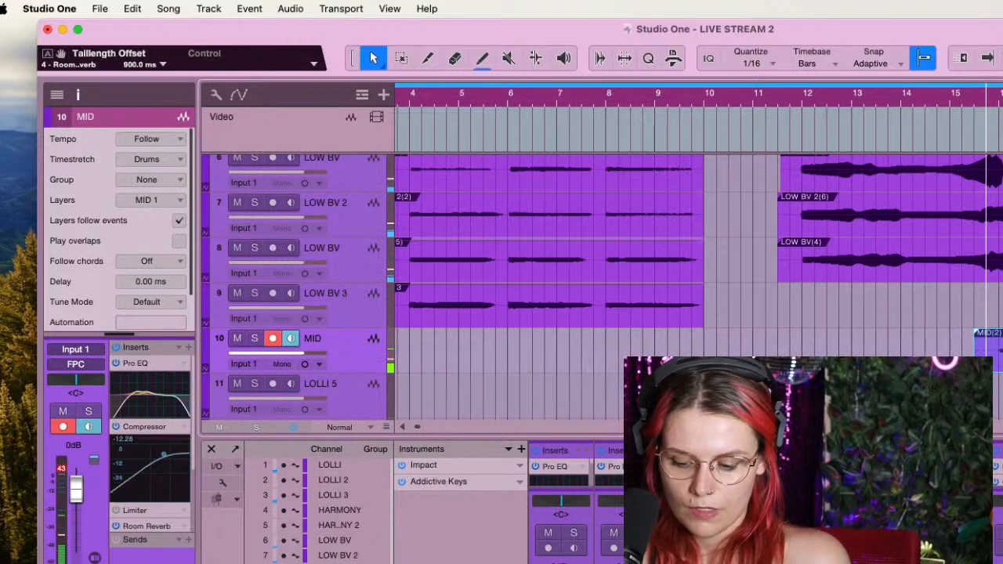
Record a fresh vocal take on MID from beat 15.3, then turn off the track's arming and monitoring
click(970, 101)
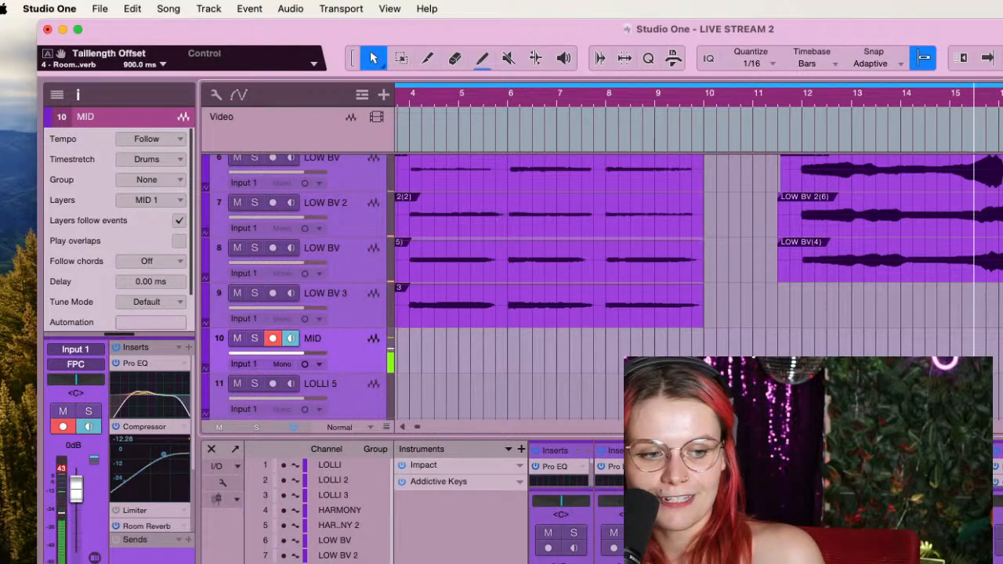
key(KP_Multiply)
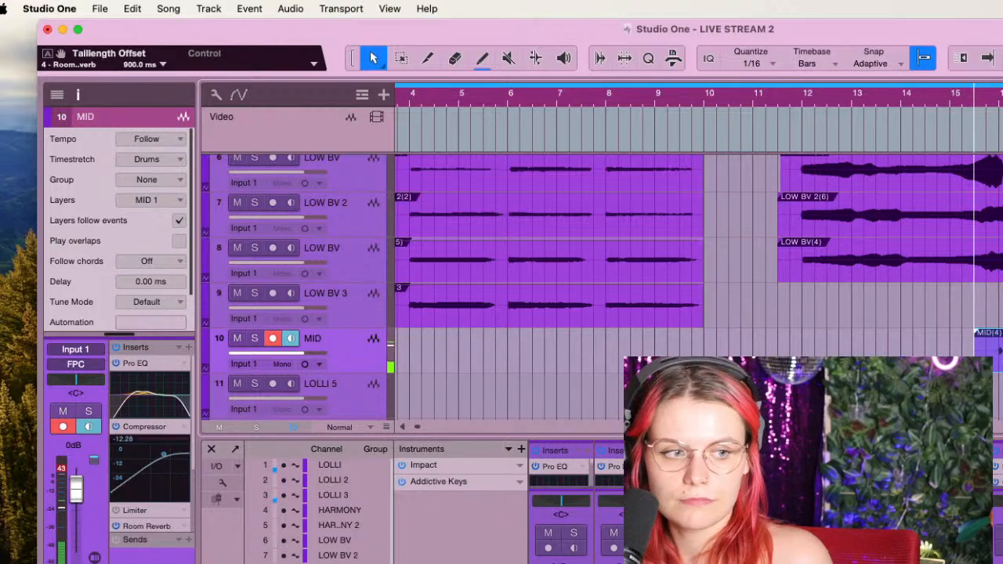
scroll(766, 504, right, 3)
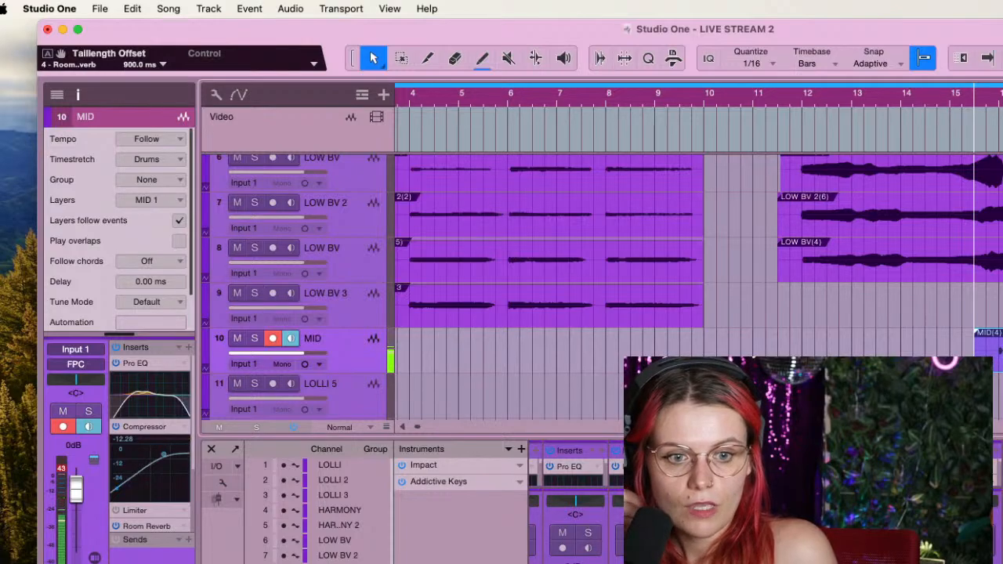
click(272, 338)
click(291, 338)
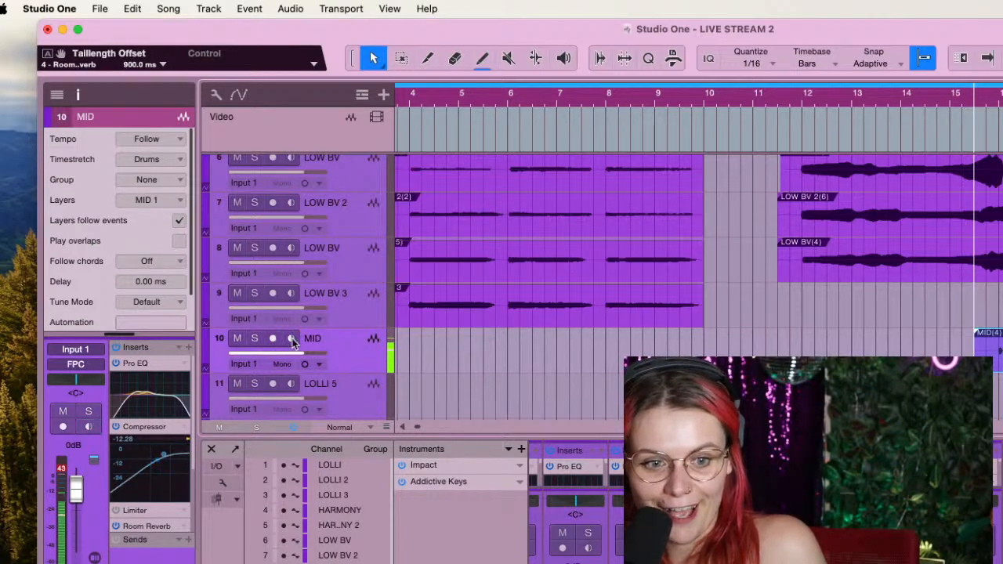
Rename the MID track as MID BVS
double_click(322, 339)
text(B)
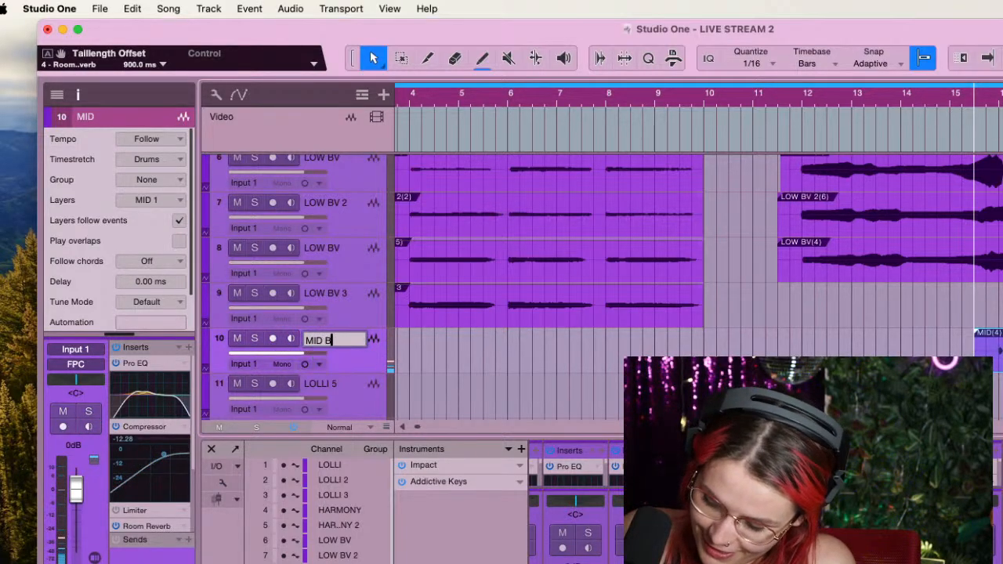
text(VS)
click(467, 319)
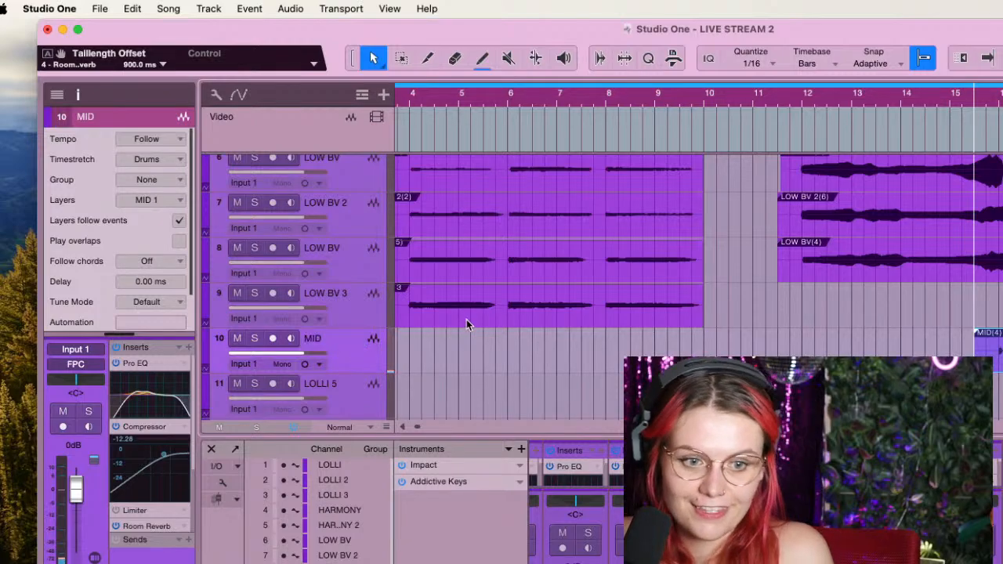
Duplicate the MID BVS track without its events, and arm and monitor the copy
click(368, 346)
key(shift+d)
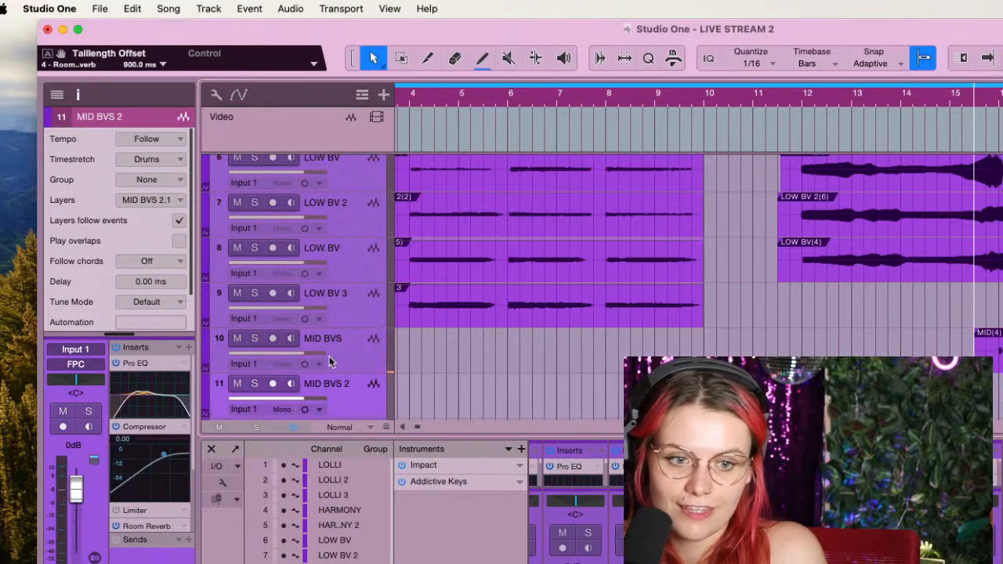
click(274, 383)
click(291, 383)
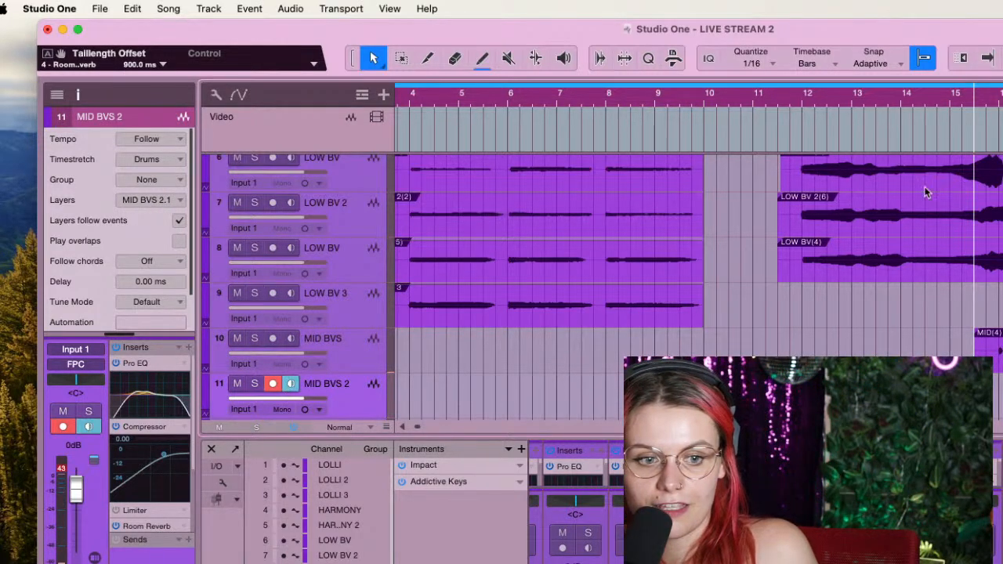
Play from beat 15.3 and rename the armed duplicate track as UPPER MID BVS 2
key(space)
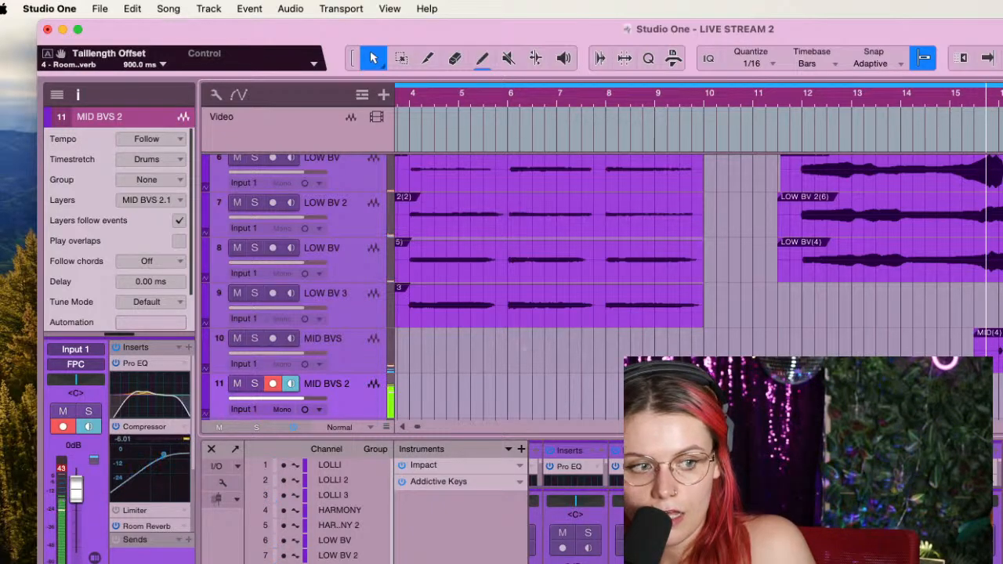
double_click(321, 385)
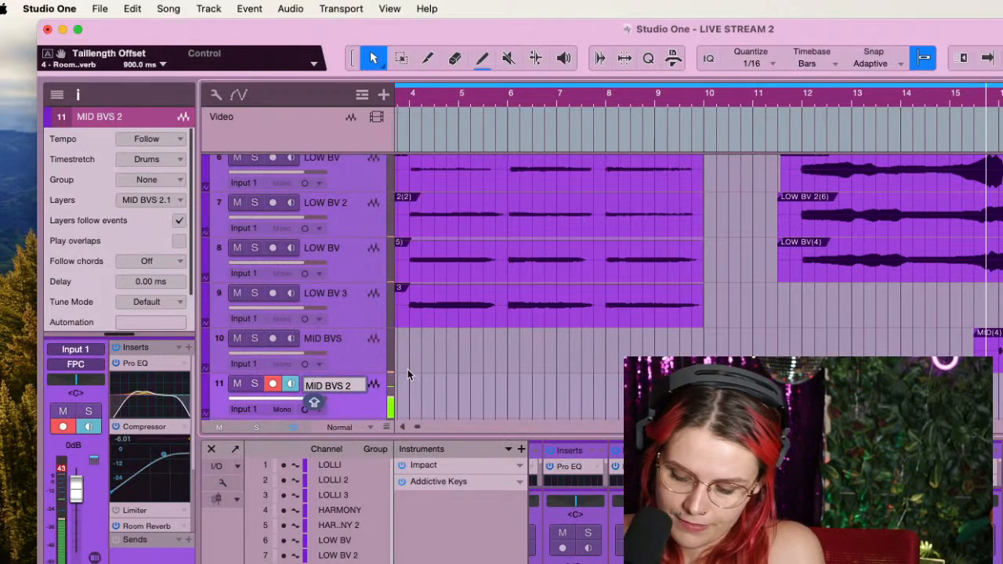
text(UPPER)
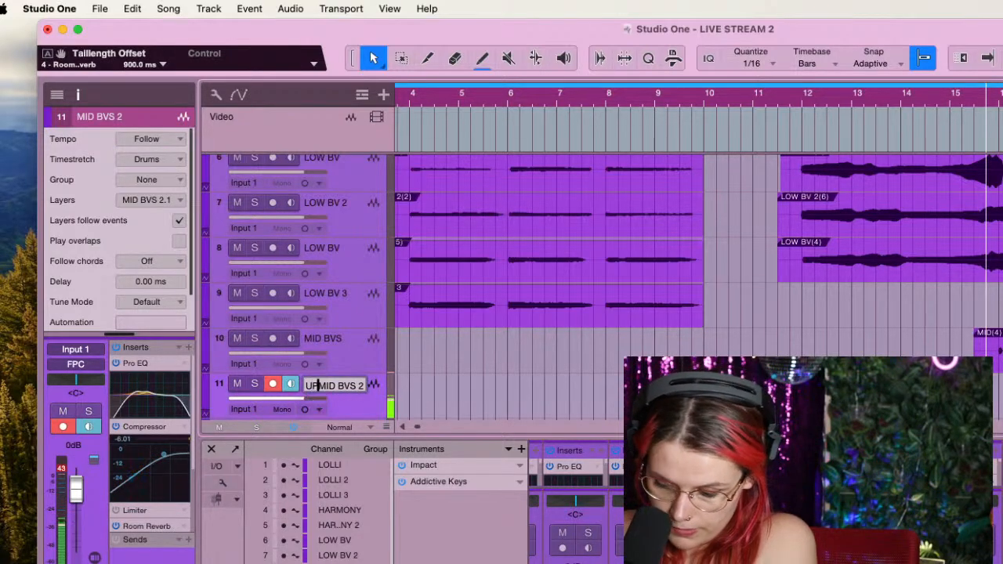
key(Return)
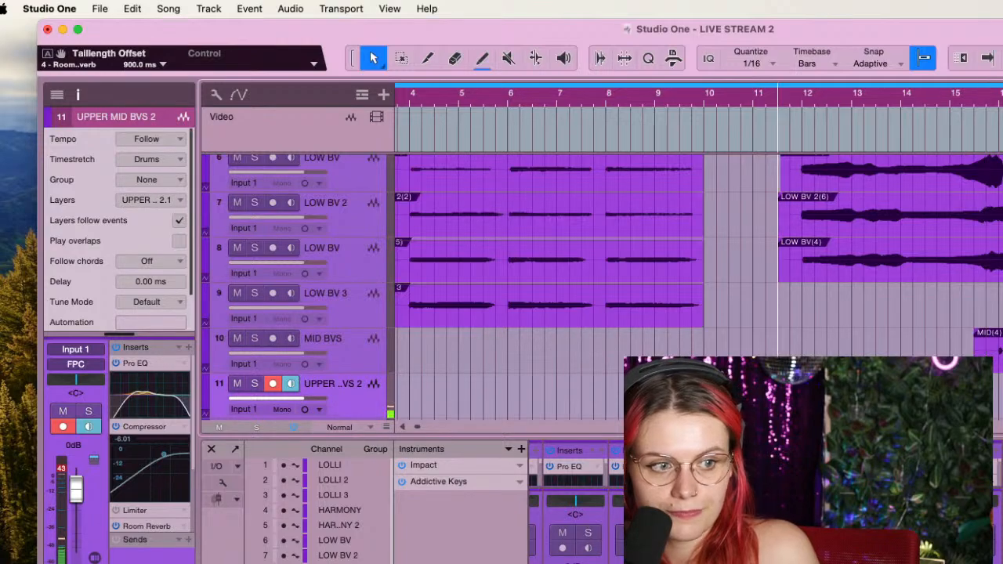
Place the playback cursor at beat 15.2 and record a vocal take on the UPPER MID BVS 2 track
click(965, 105)
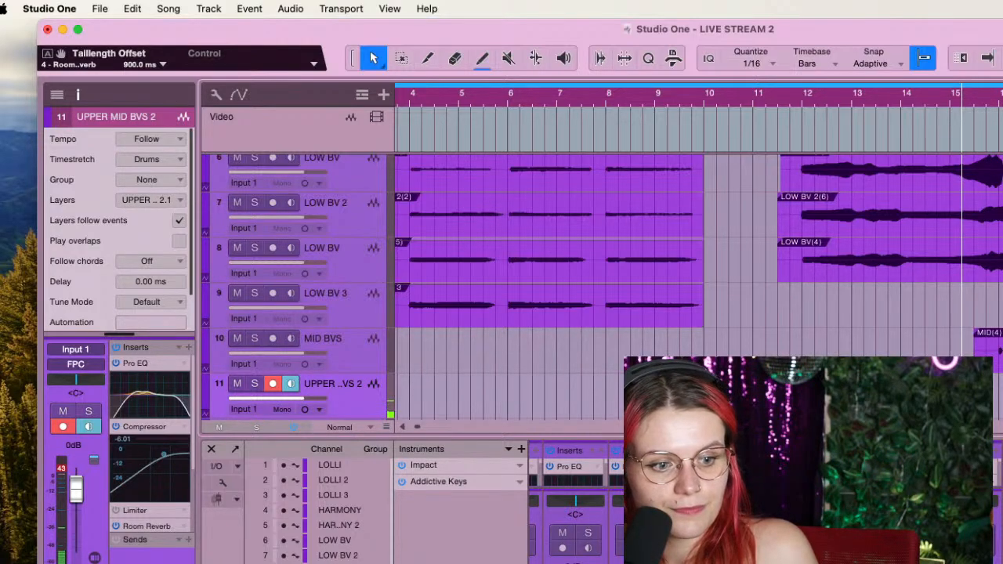
key(space)
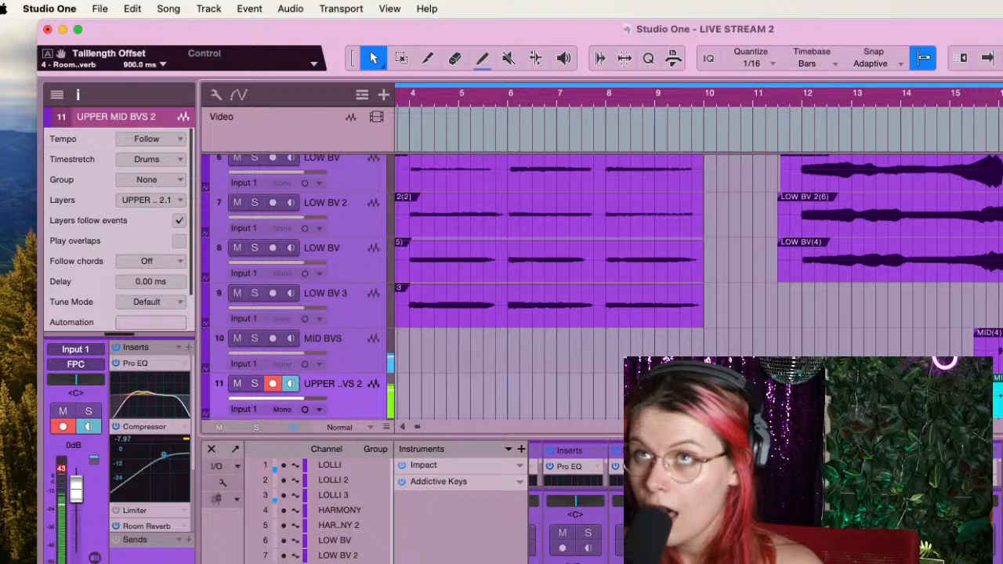
scroll(576, 510, right, 1)
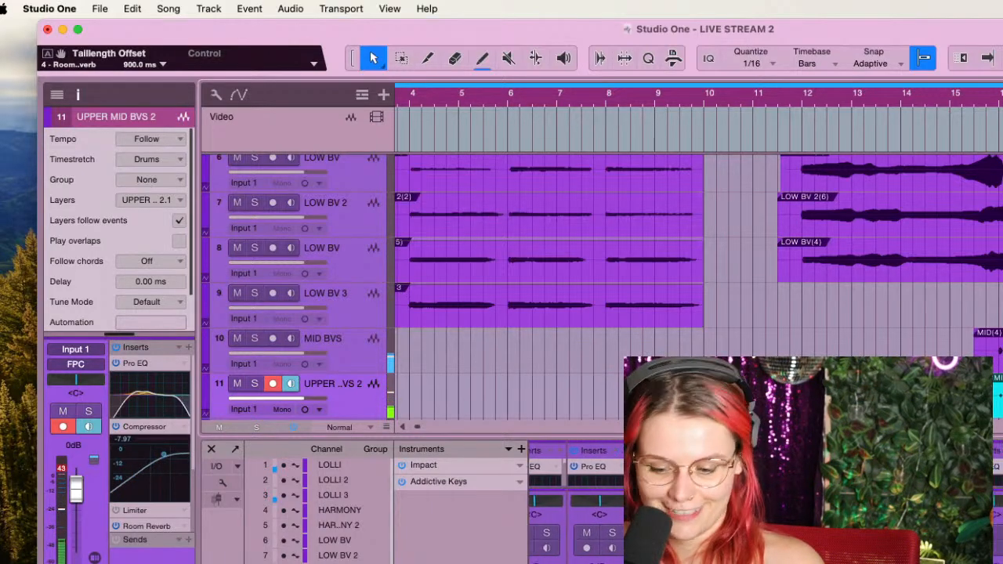
scroll(698, 286, left, 2)
Audition the MID BVS and LOLLI events between bars 21 and 22 with the Listen tool
scroll(944, 153, right, 10)
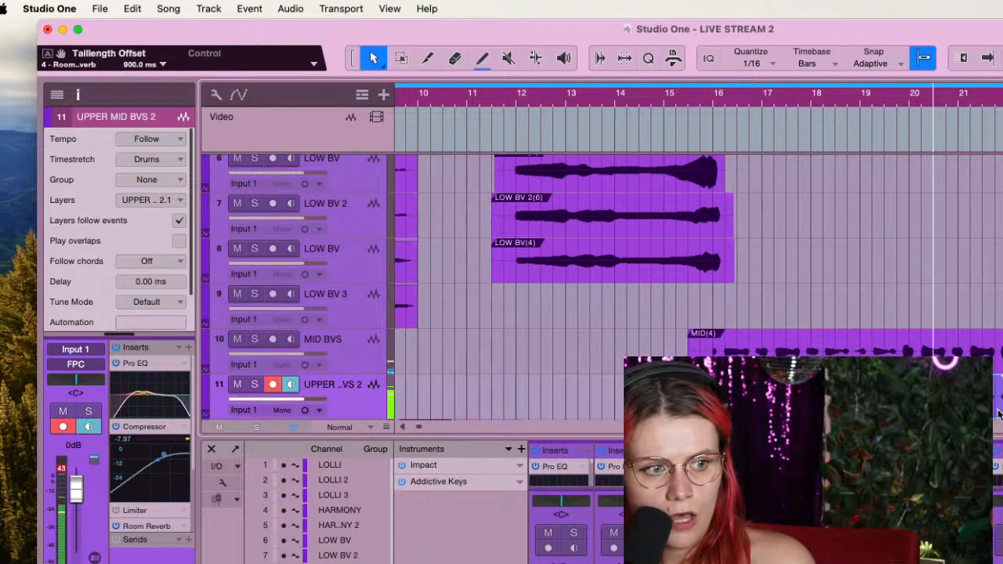
scroll(999, 412, up, 5)
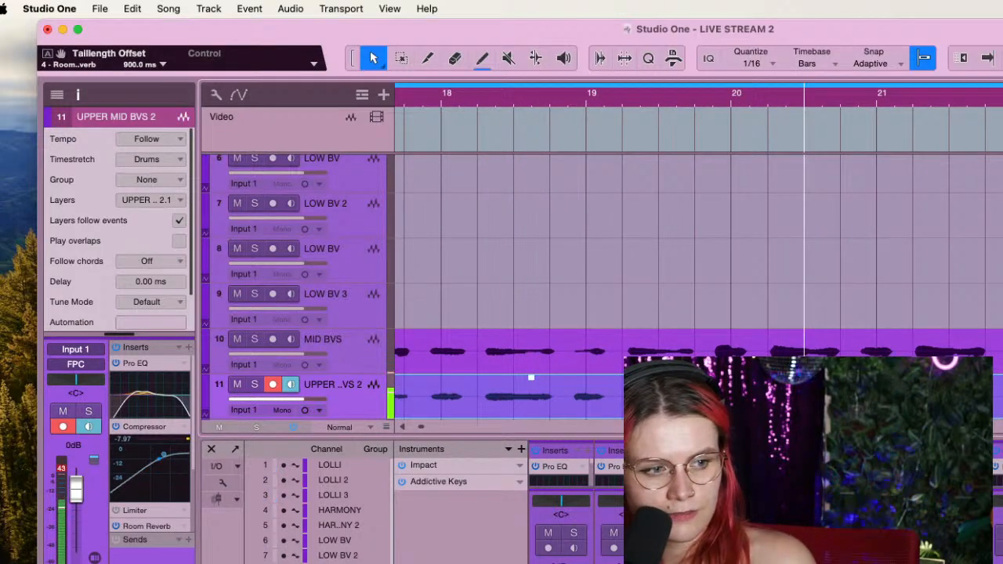
click(565, 58)
click(996, 359)
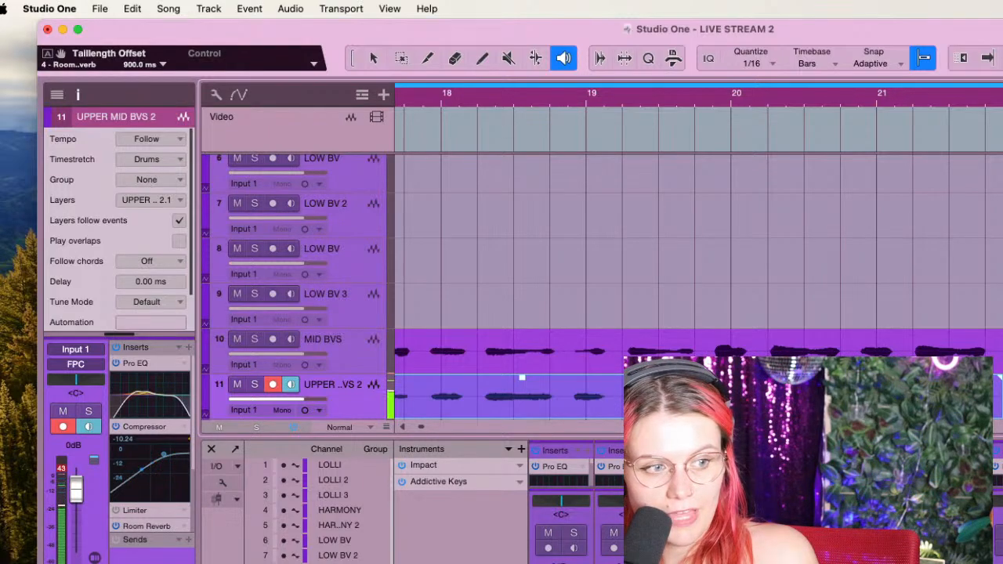
key(space)
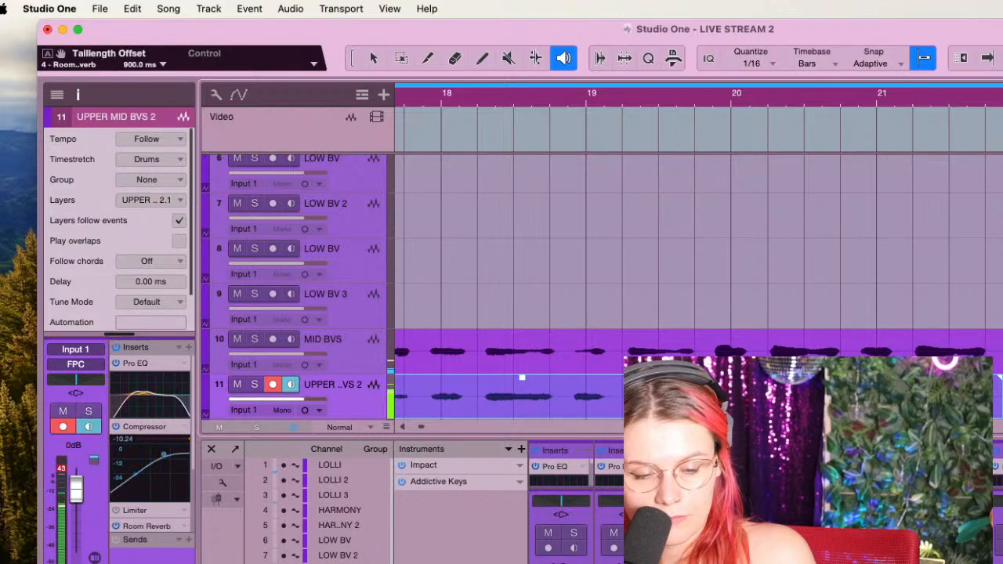
scroll(522, 378, up, 5)
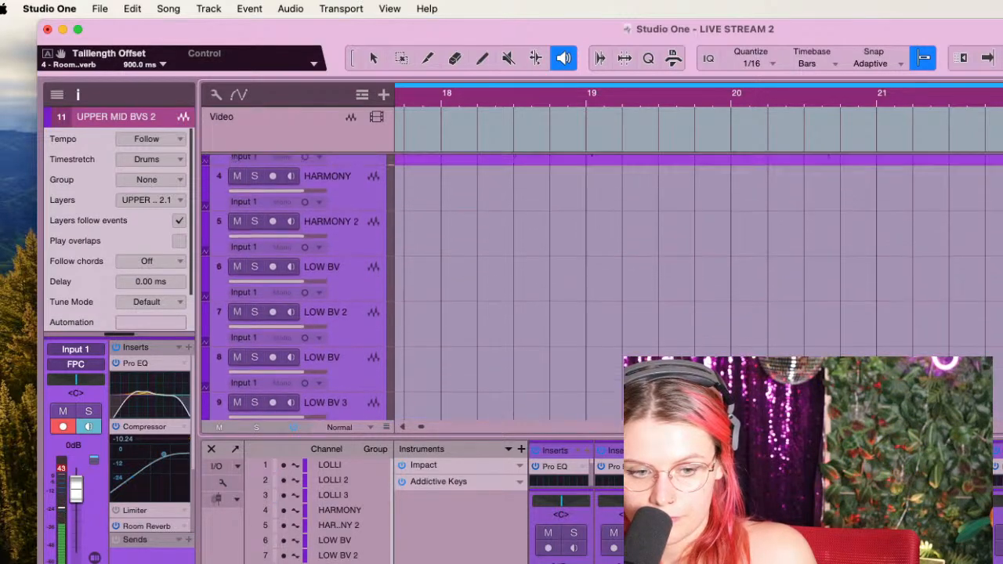
click(996, 180)
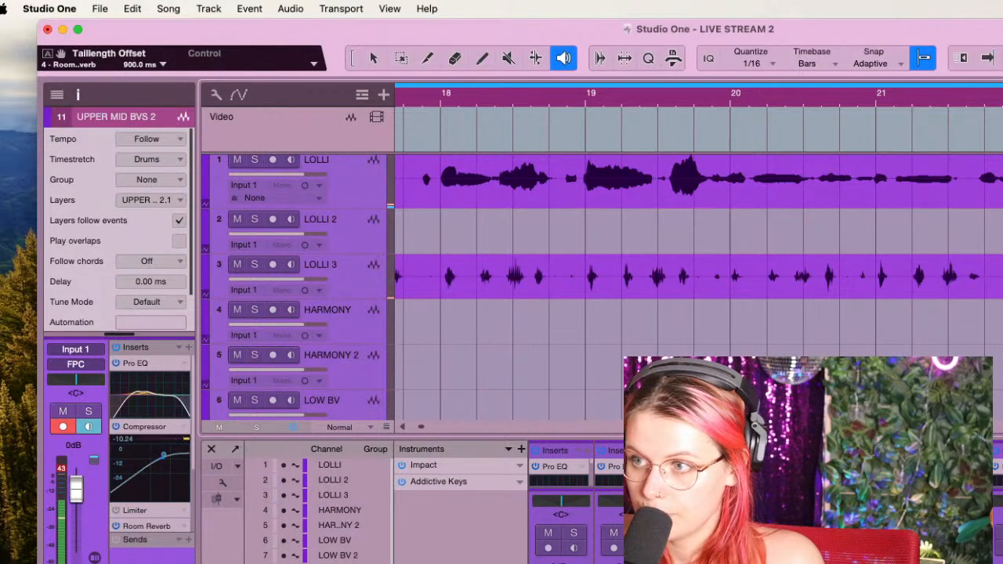
scroll(878, 234, down, 1)
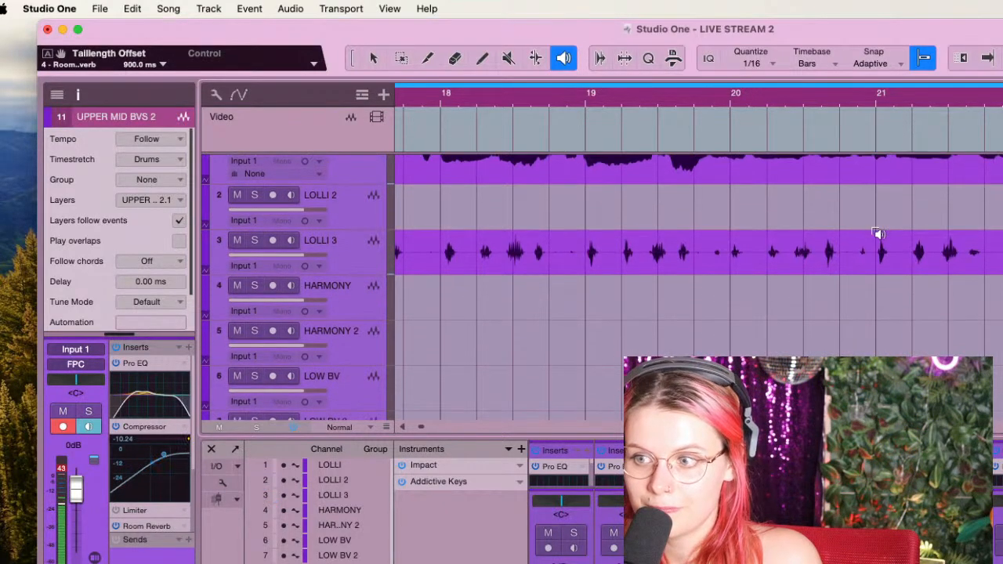
scroll(779, 274, down, 1)
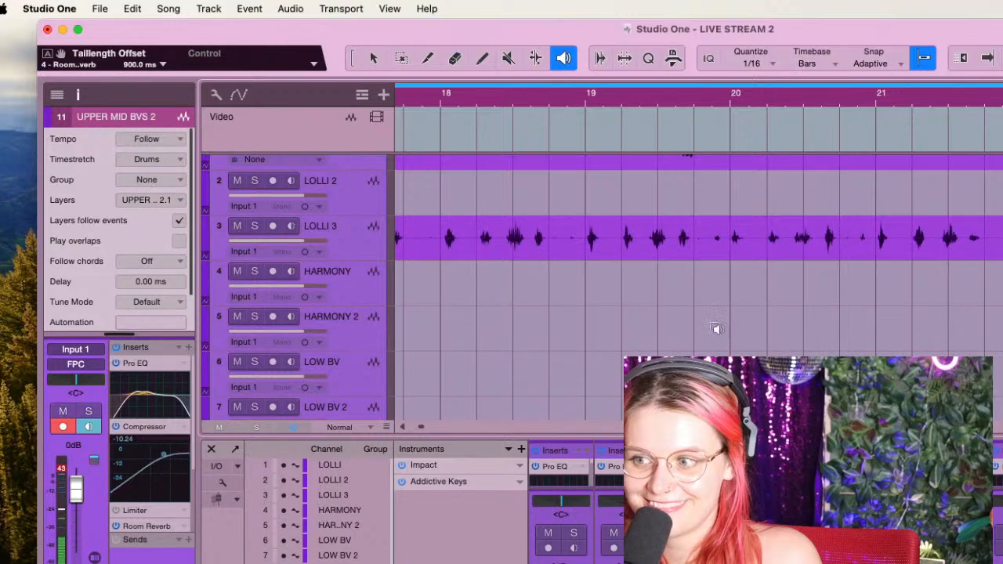
Select the LOLLI 3 track and enlarge the event section of its inspector to show the LOLLI 3(4) event settings
scroll(186, 323, up, 1)
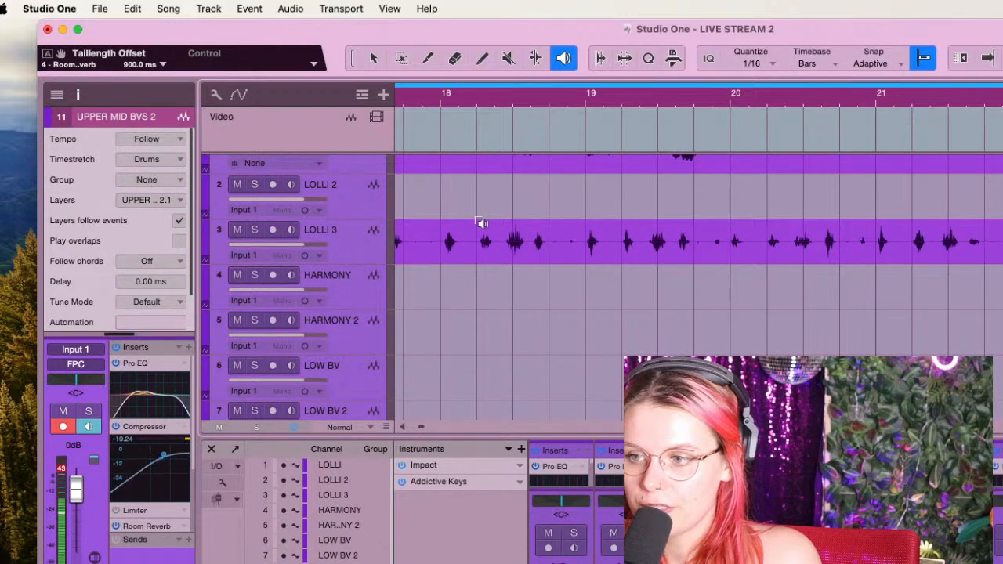
key(w)
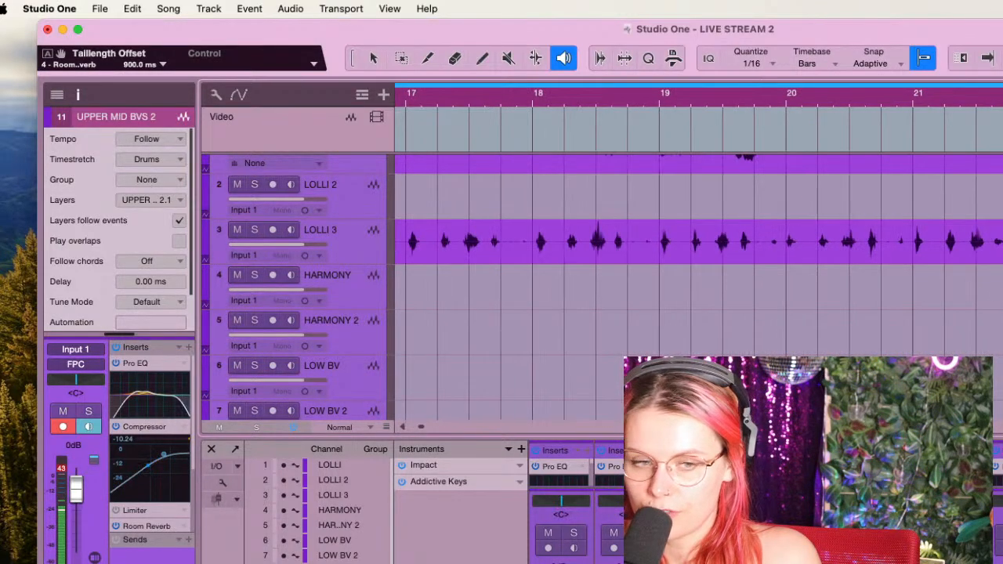
click(339, 235)
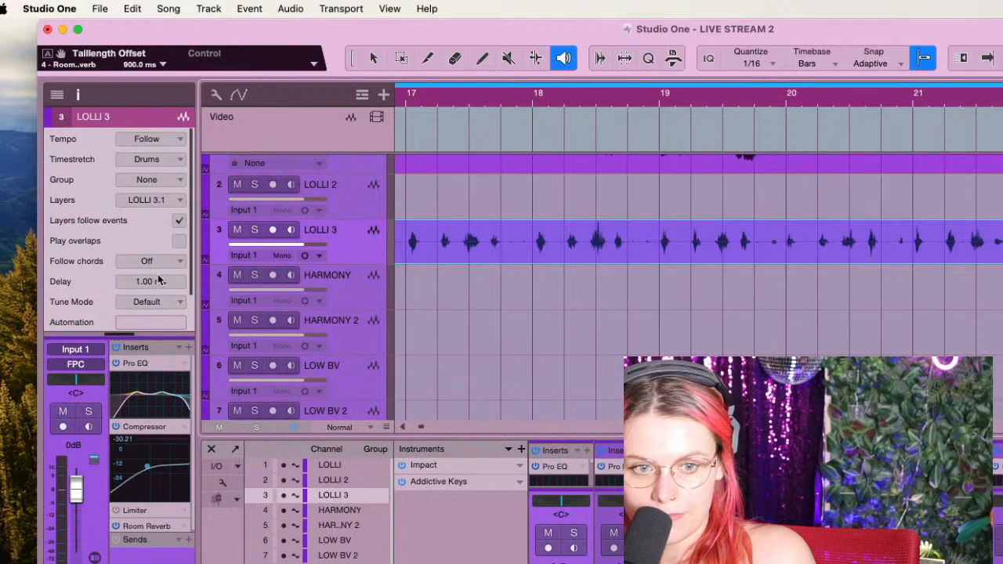
scroll(159, 280, down, 1)
scroll(497, 218, down, 2)
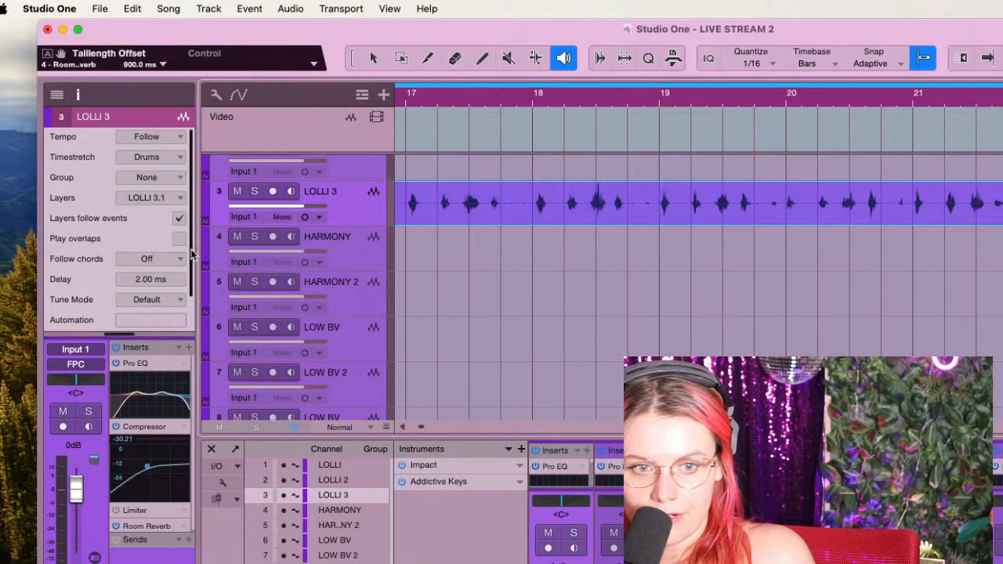
scroll(192, 254, down, 2)
scroll(182, 241, up, 2)
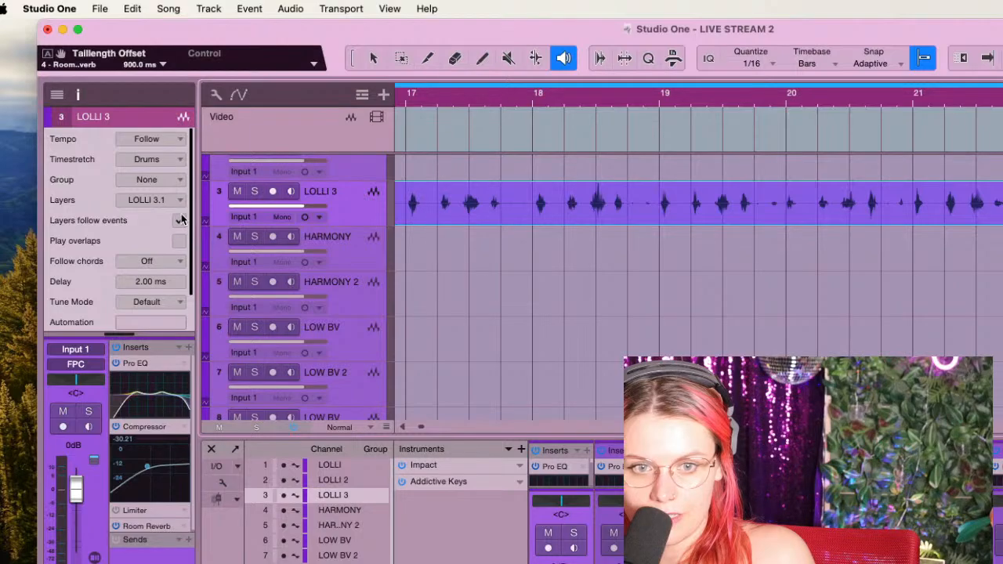
scroll(180, 240, down, 2)
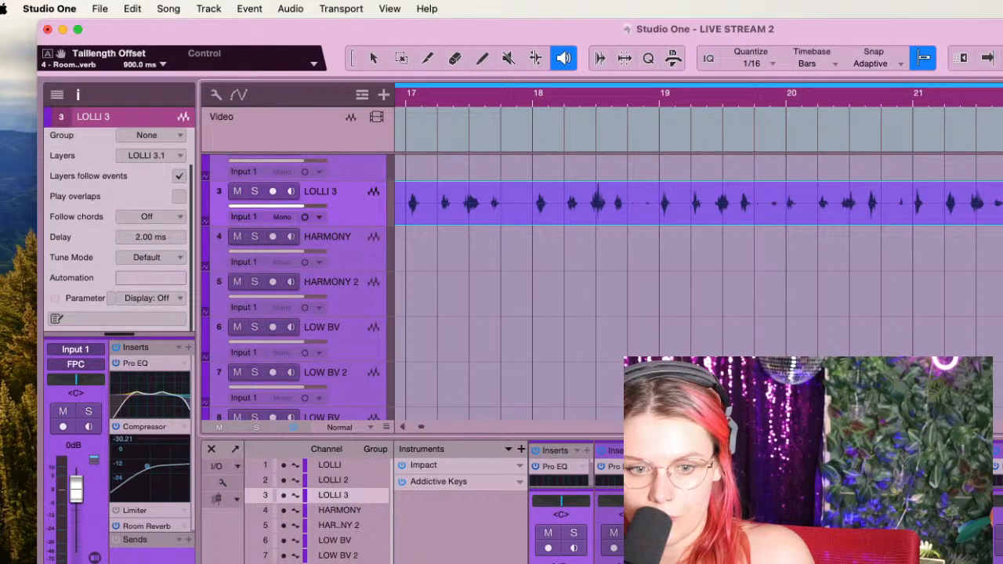
drag(140, 563, 140, 172)
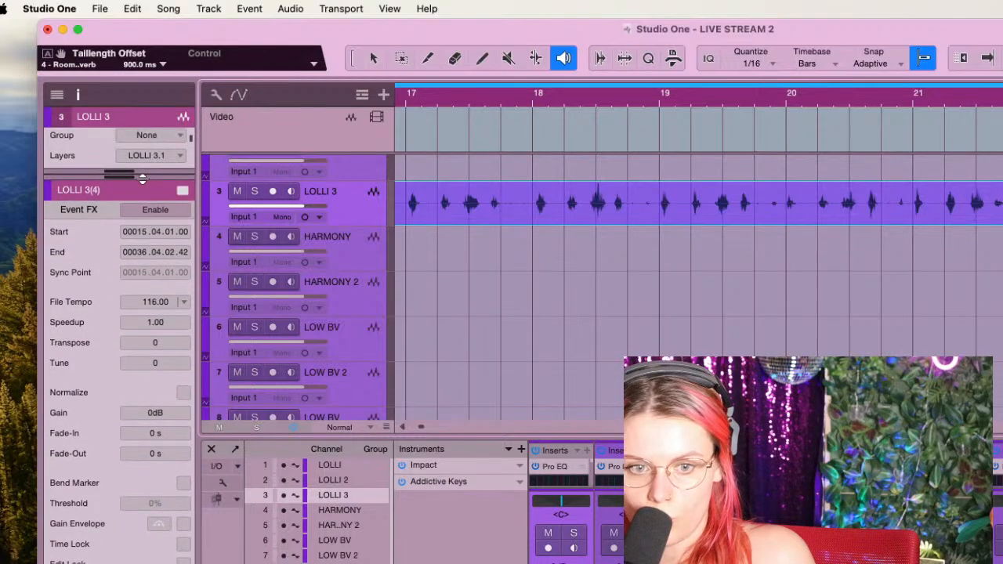
Try transposing the LOLLI 3(4) event by -12 semitones and audition it on its own from bar 18
click(162, 342)
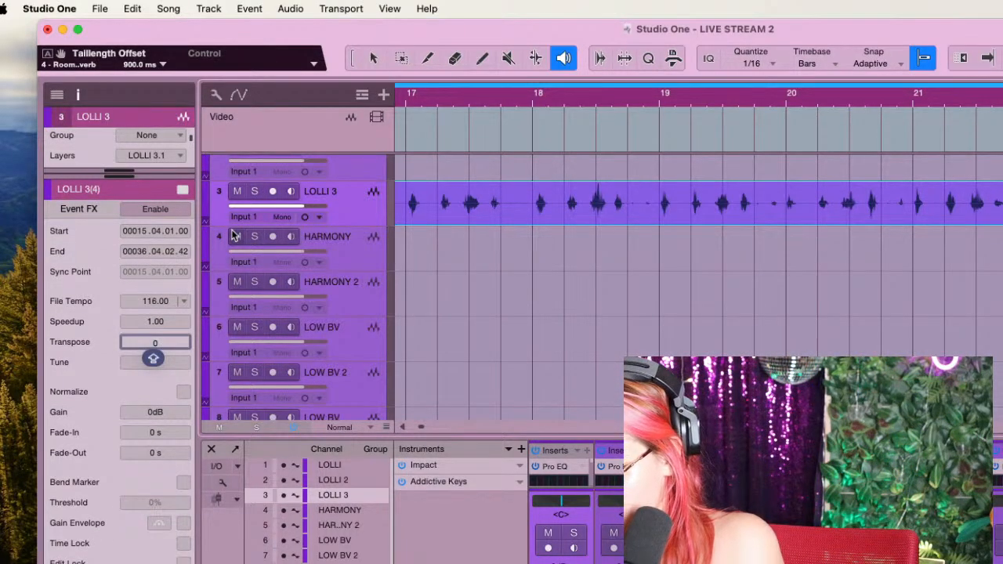
text(-12)
key(Return)
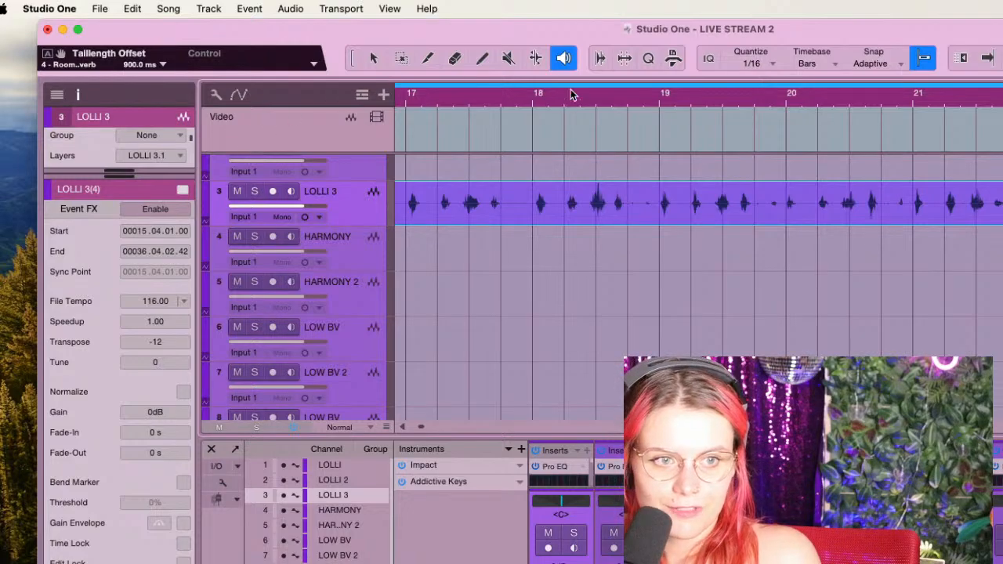
click(539, 209)
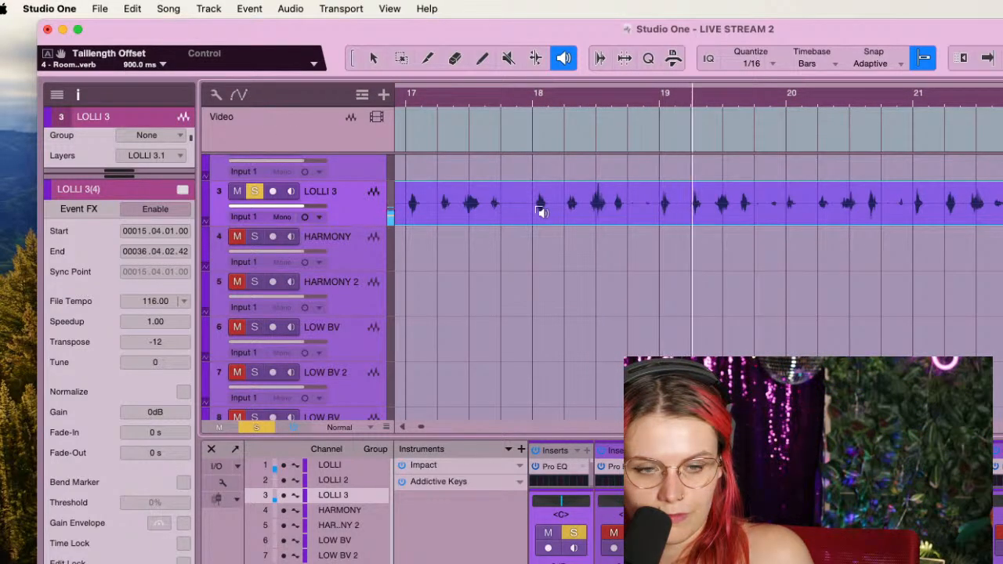
drag(541, 210, 534, 215)
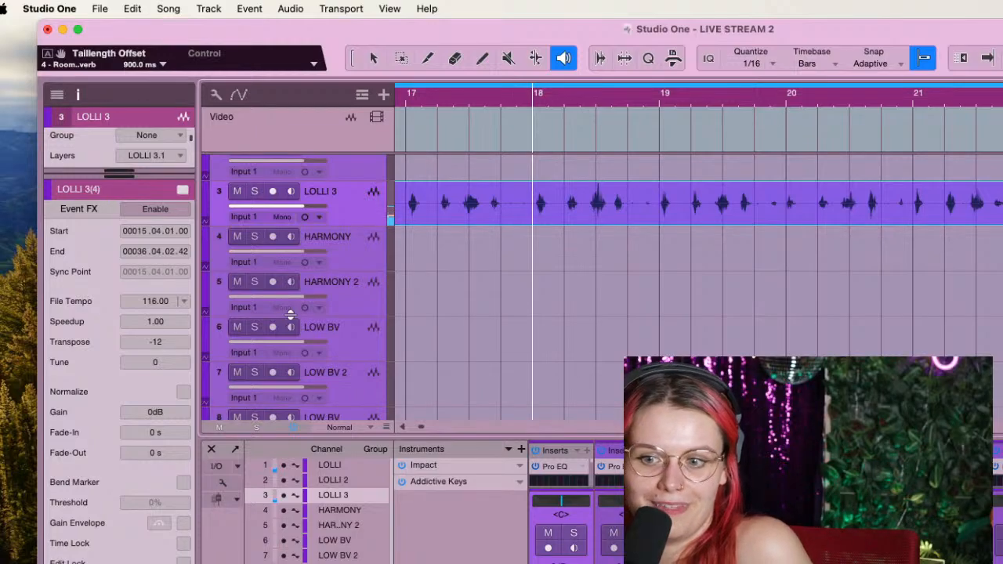
Set the LOLLI 3(4) event's transpose to -6 and play the song back from bar 18
click(157, 343)
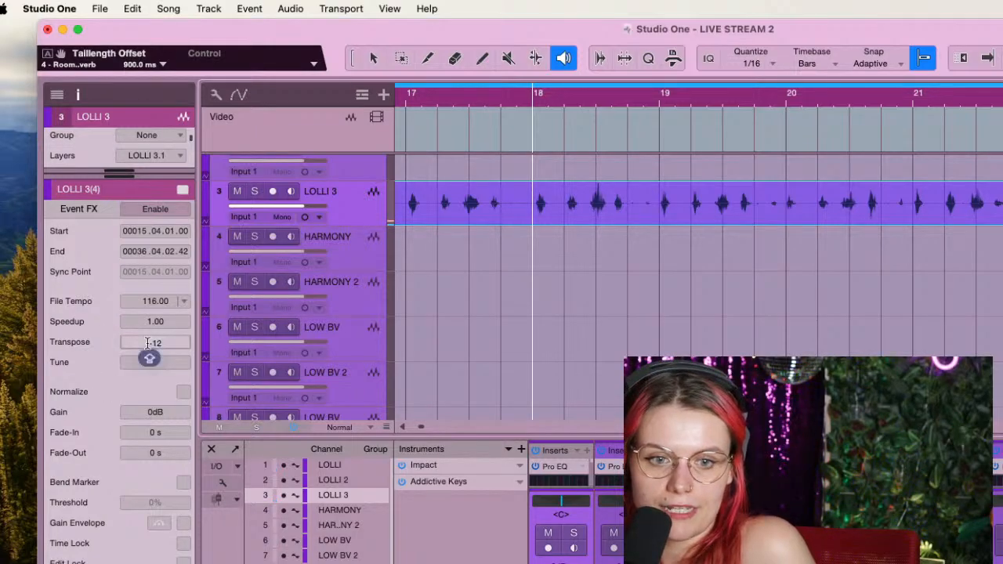
key(BackSpace)
key(BackSpace)
key(BackSpace)
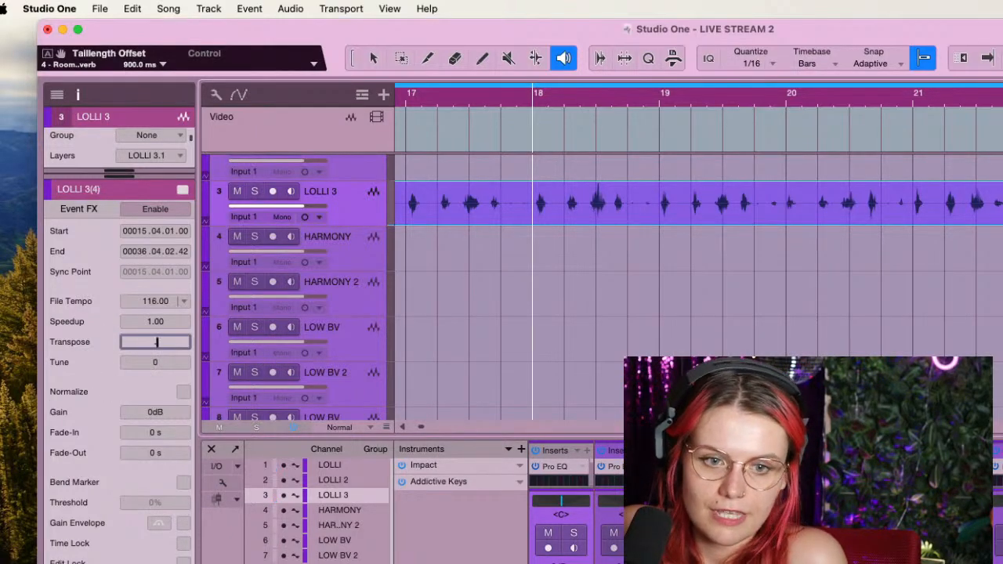
text(-6)
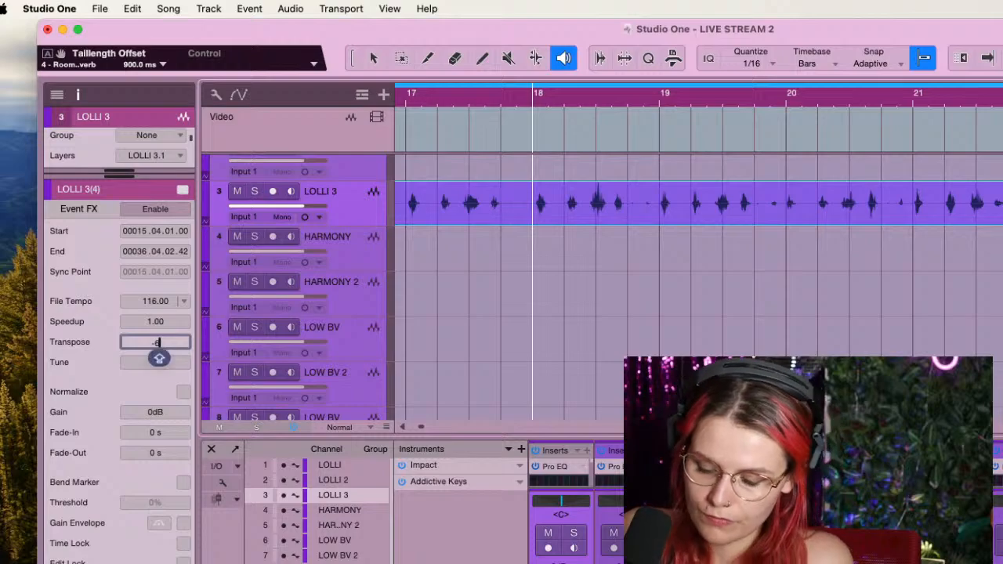
key(Return)
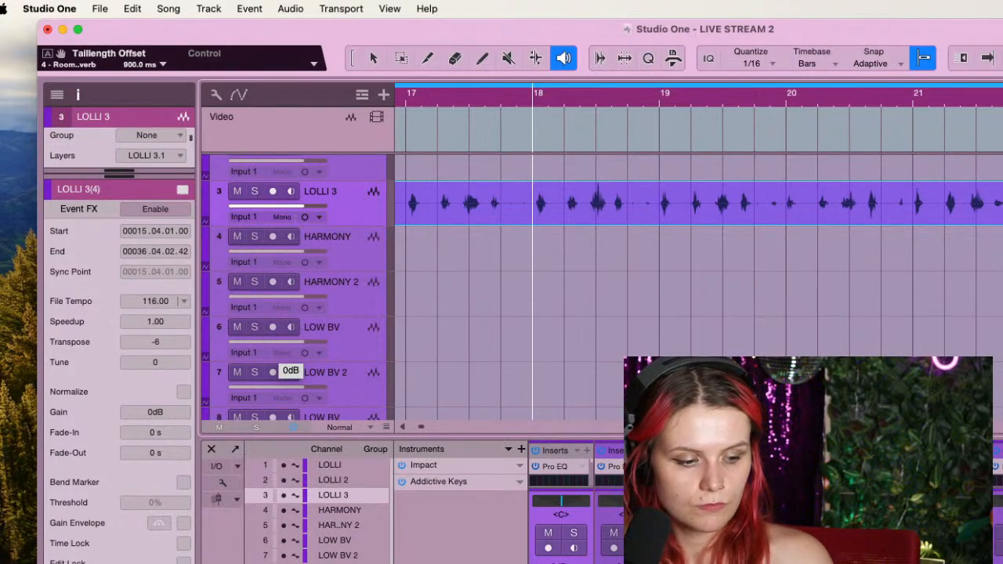
key(space)
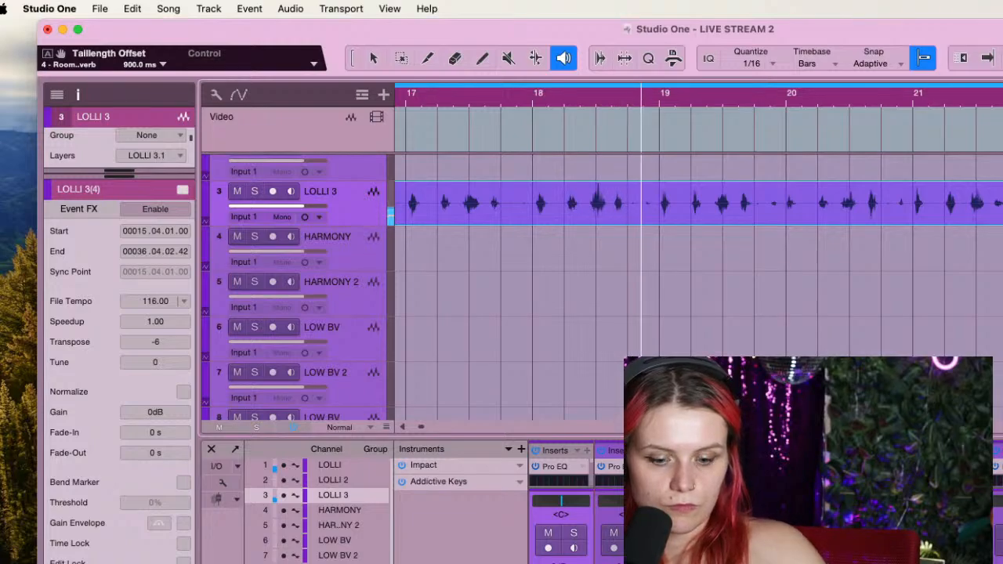
key(space)
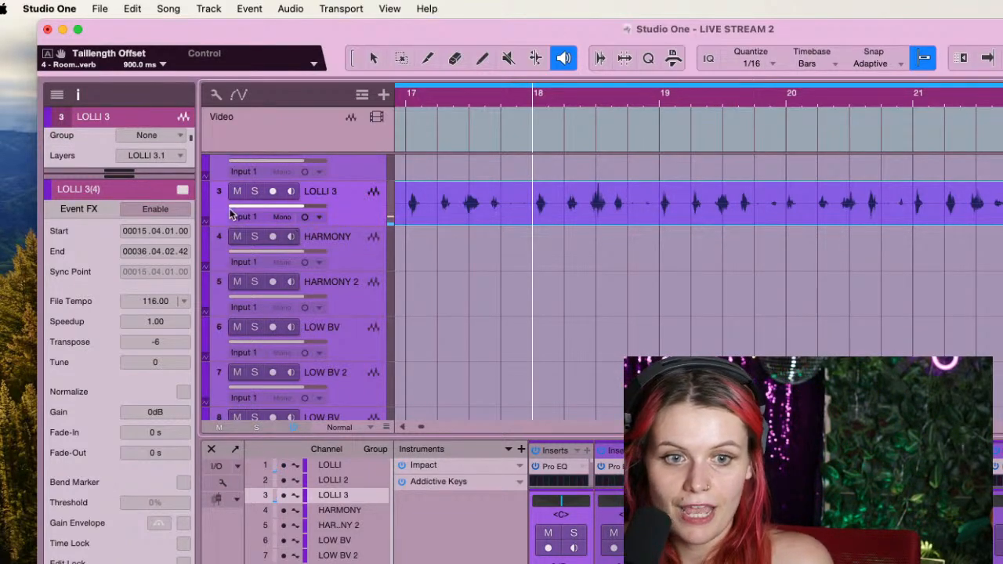
Search the effects browser for DISTORTION and insert the RedLightDist effect on the LOLLI 3 track
key(F5)
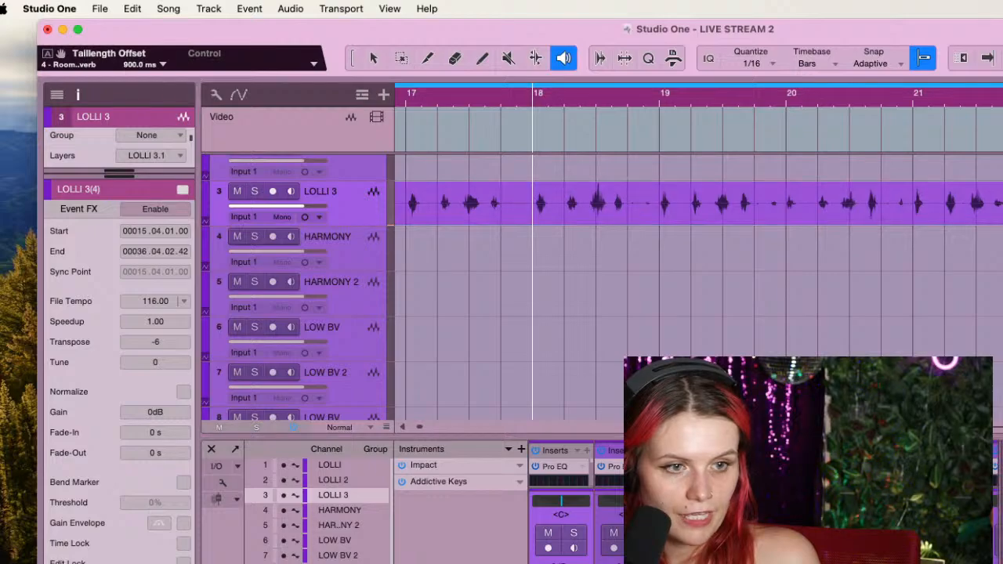
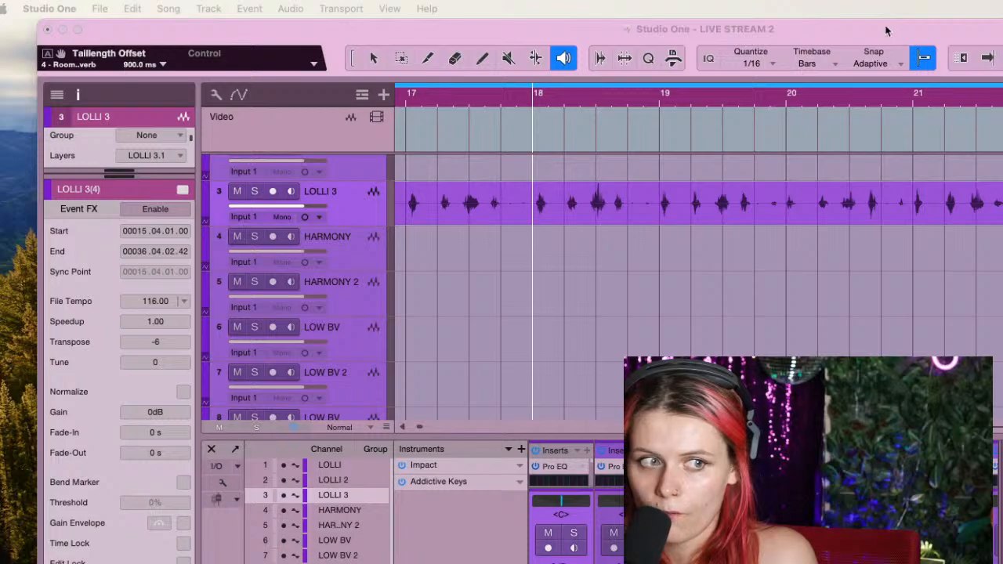
drag(886, 30, 496, 6)
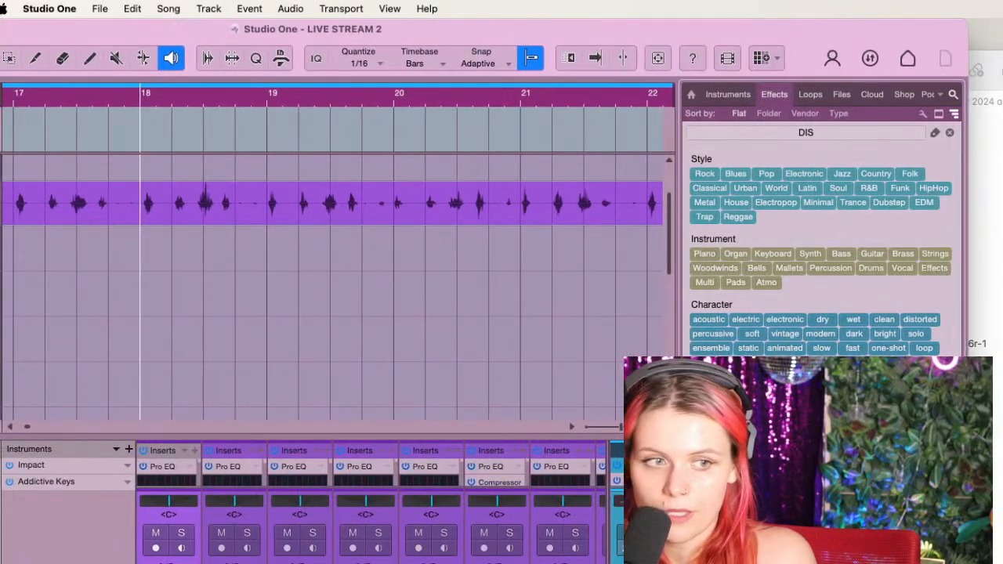
click(867, 135)
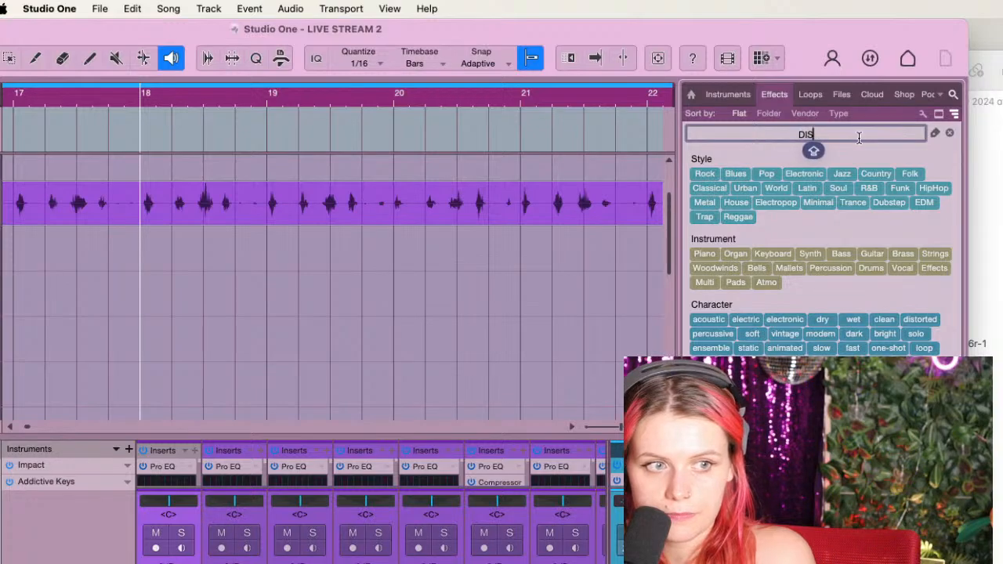
text(TORT)
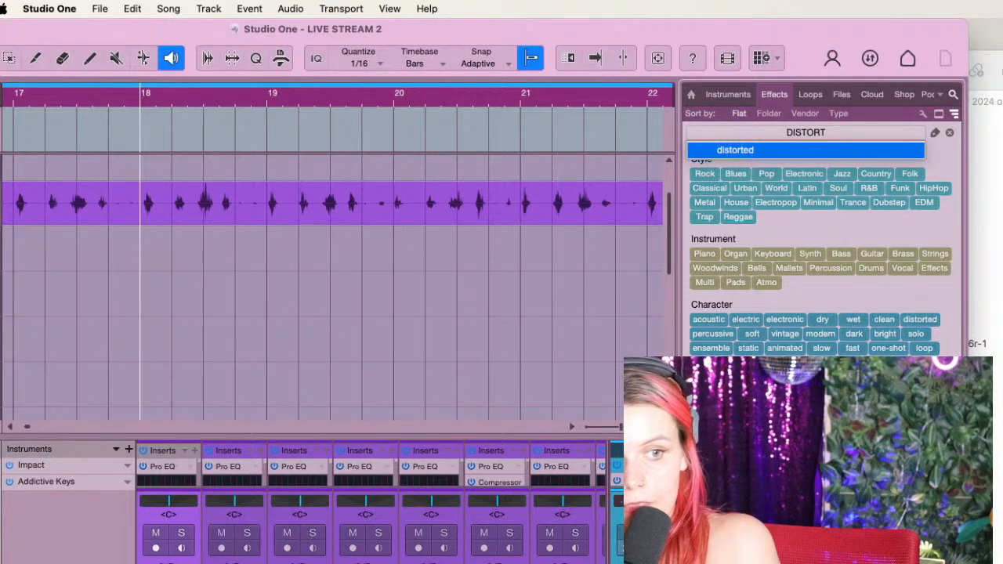
text(ION)
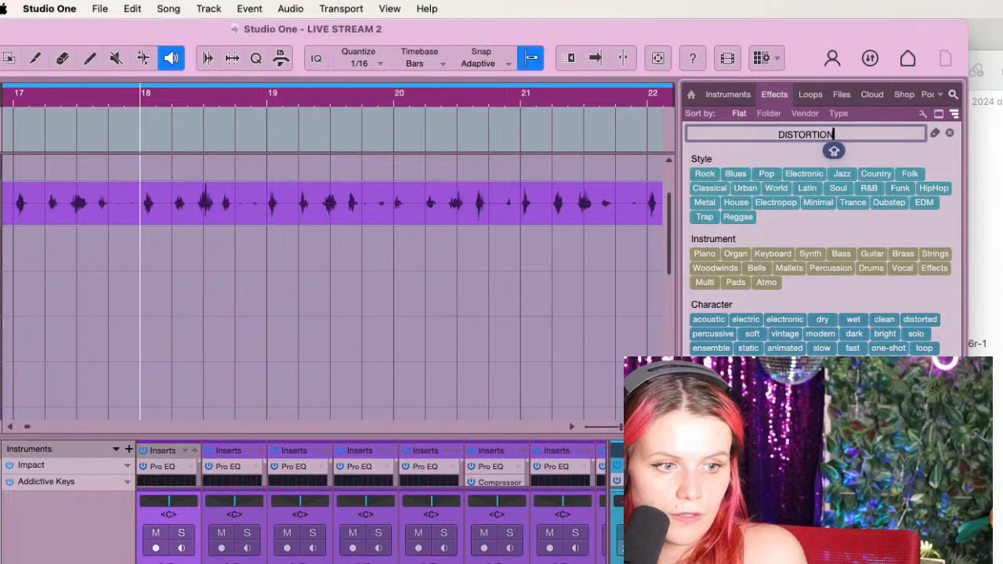
key(Return)
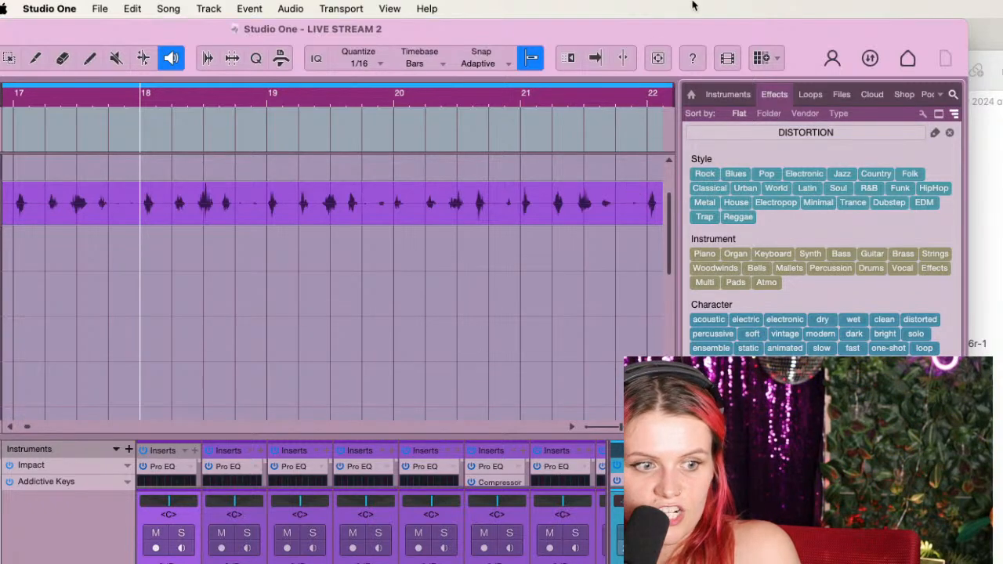
drag(694, 30, 1002, 24)
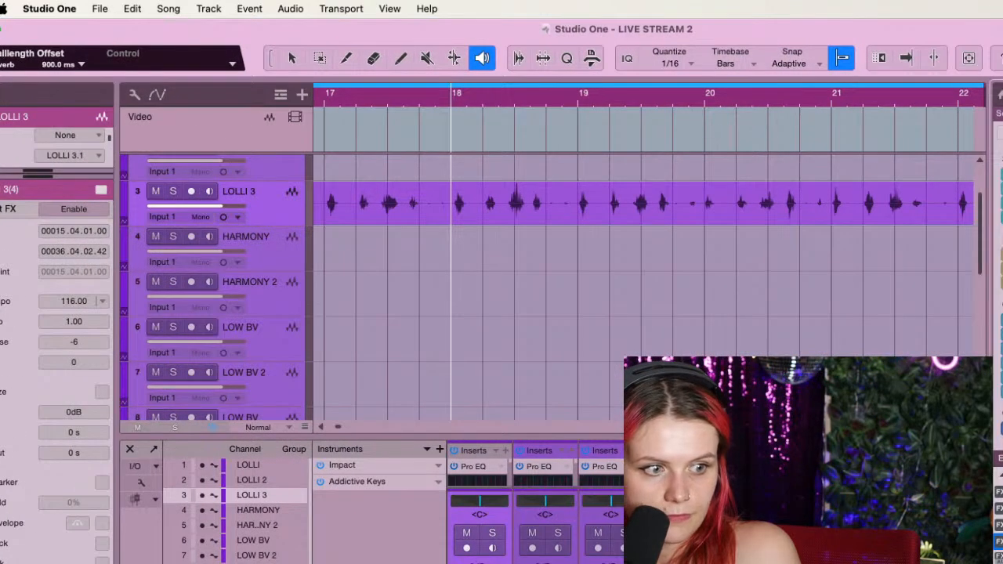
drag(999, 329, 546, 212)
Rename the LOLLI 3 track as BEATBOXING and audition its event from around bar 21
scroll(528, 279, down, 10)
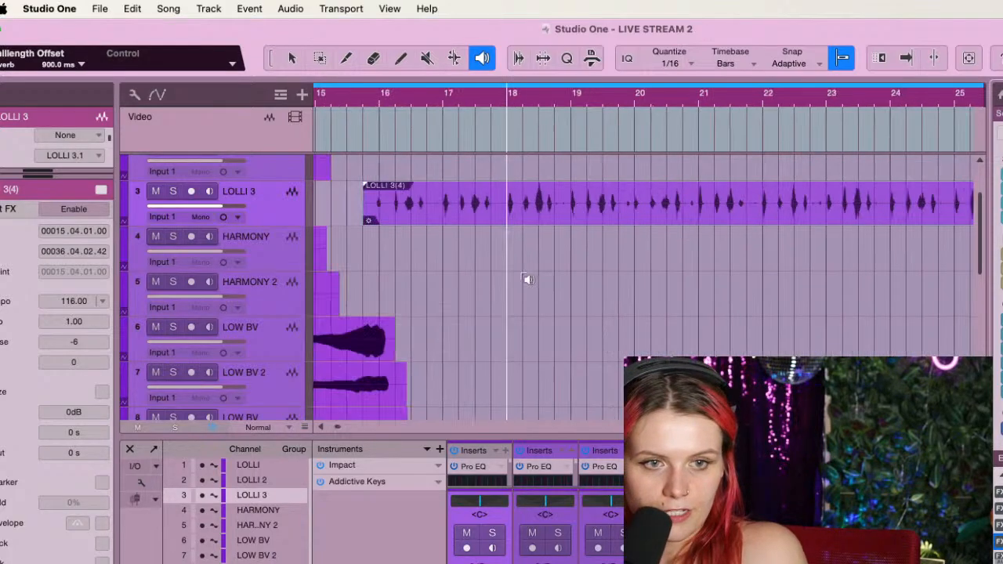
double_click(233, 191)
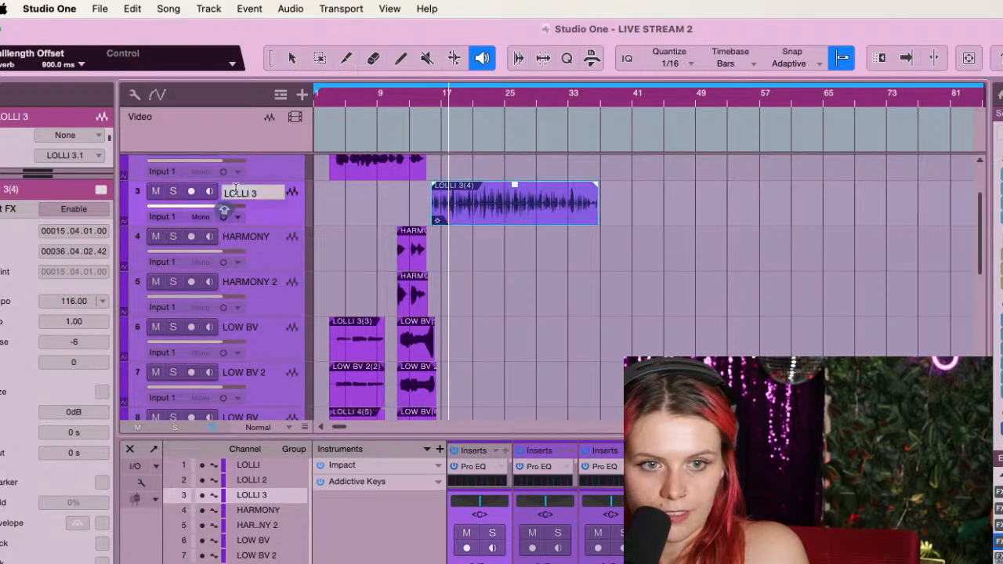
text(BEATBOXING)
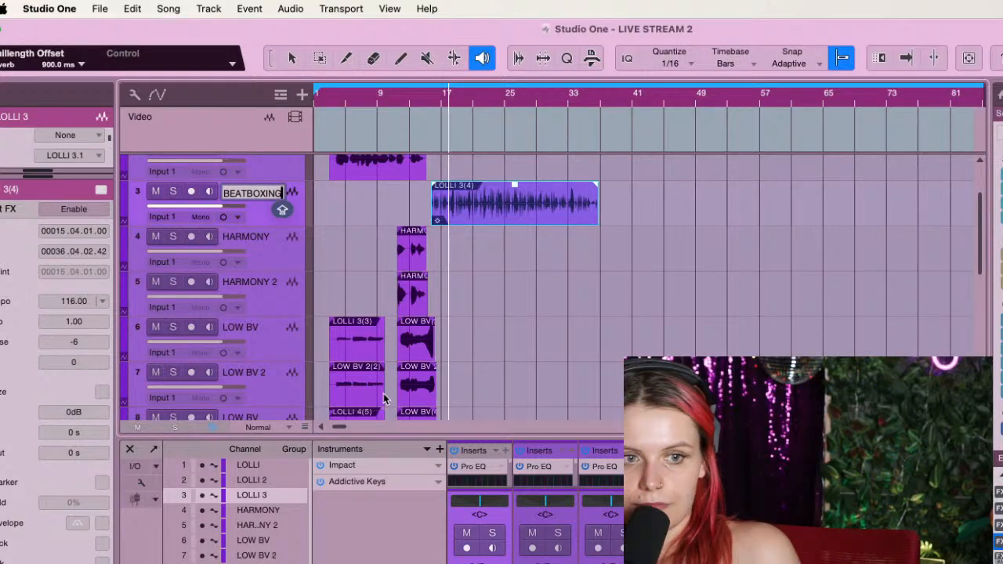
click(617, 314)
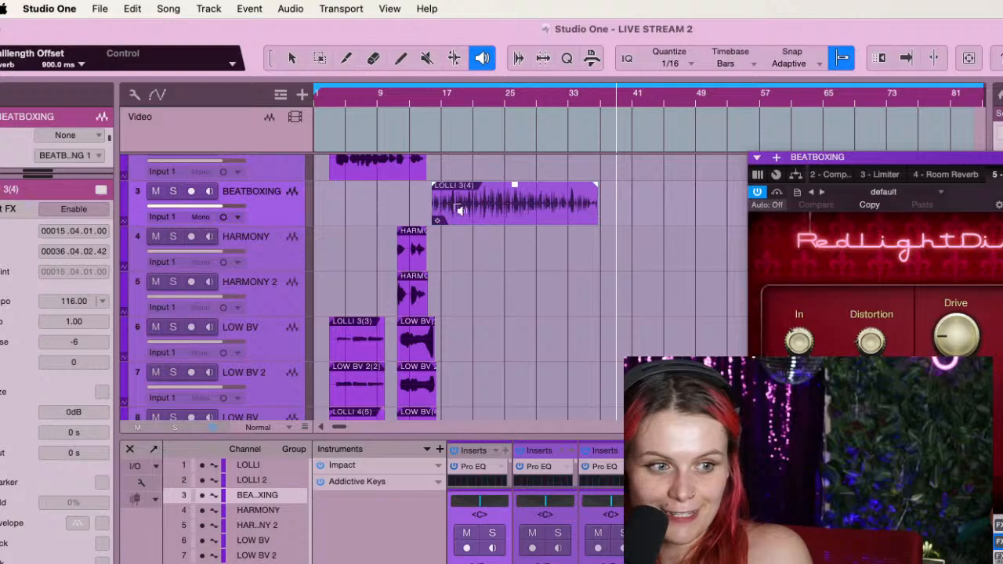
click(479, 194)
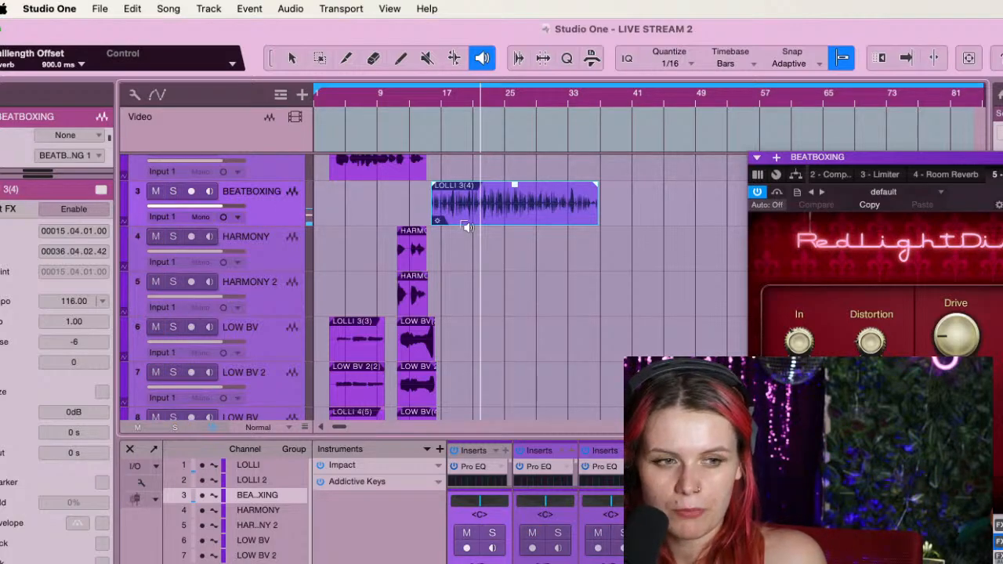
Disarm the UPPER MID BVS 2 track with its monitoring off, and turn on monitoring for the LOLLI track
scroll(259, 238, up, 4)
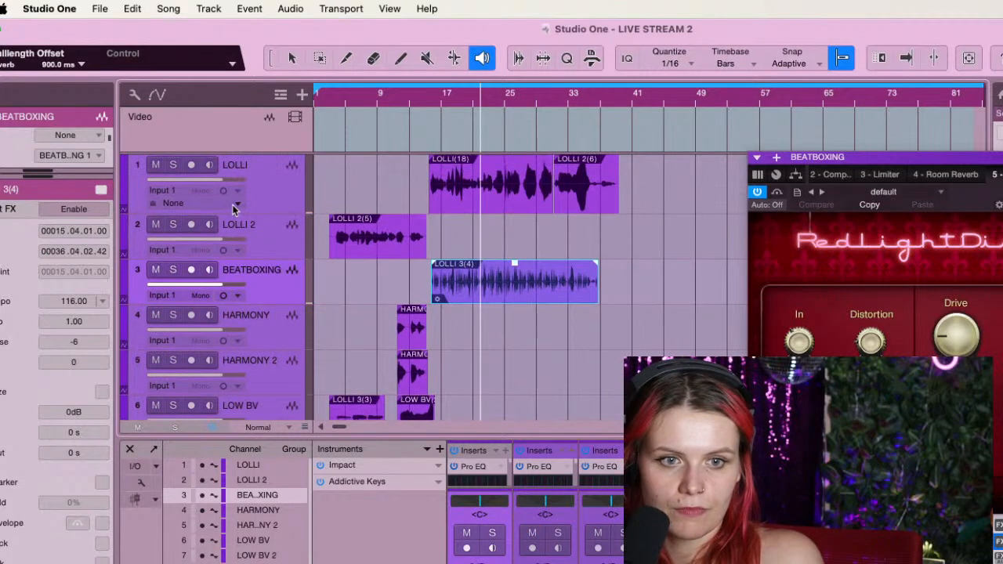
scroll(204, 352, down, 15)
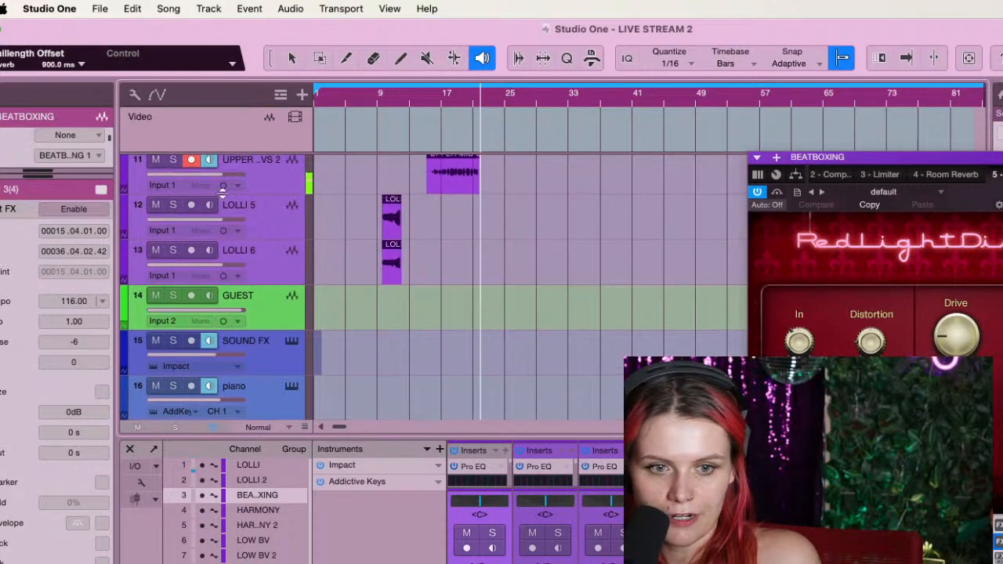
scroll(206, 345, up, 1)
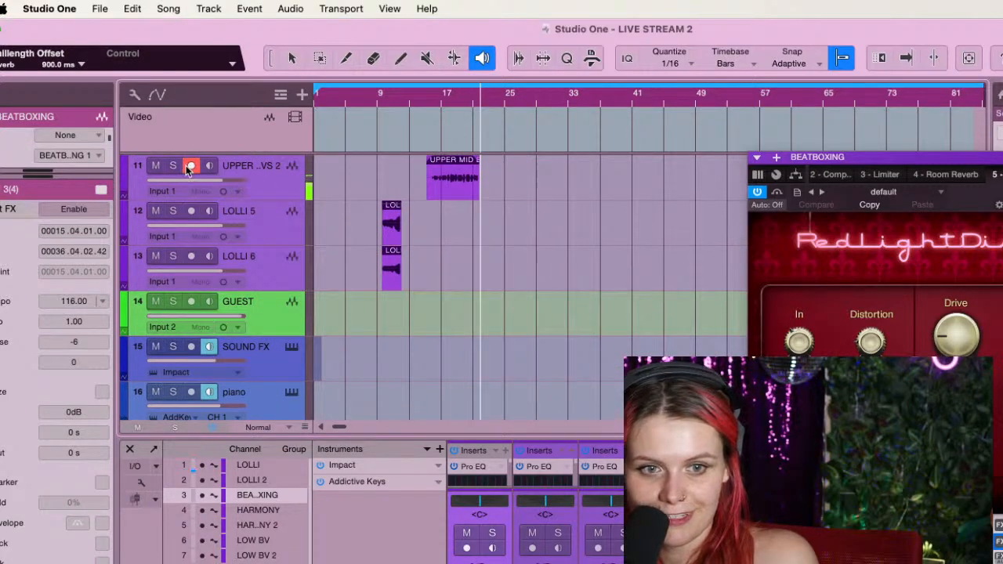
click(191, 165)
scroll(200, 171, up, 15)
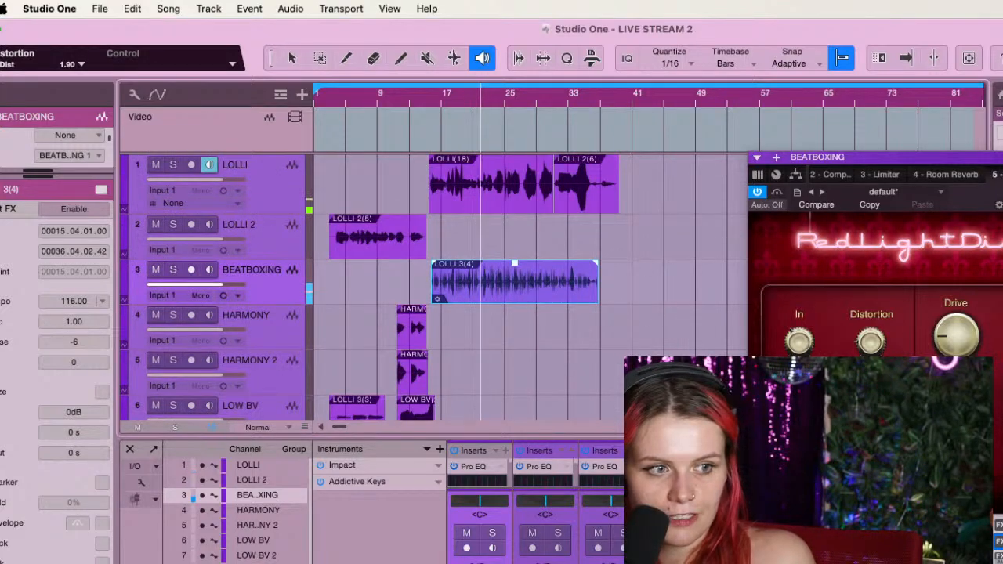
Load the Just Dirty preset in RedLightDist on the BEATBOXING track and audition its event from around bars 18 and 25
click(883, 192)
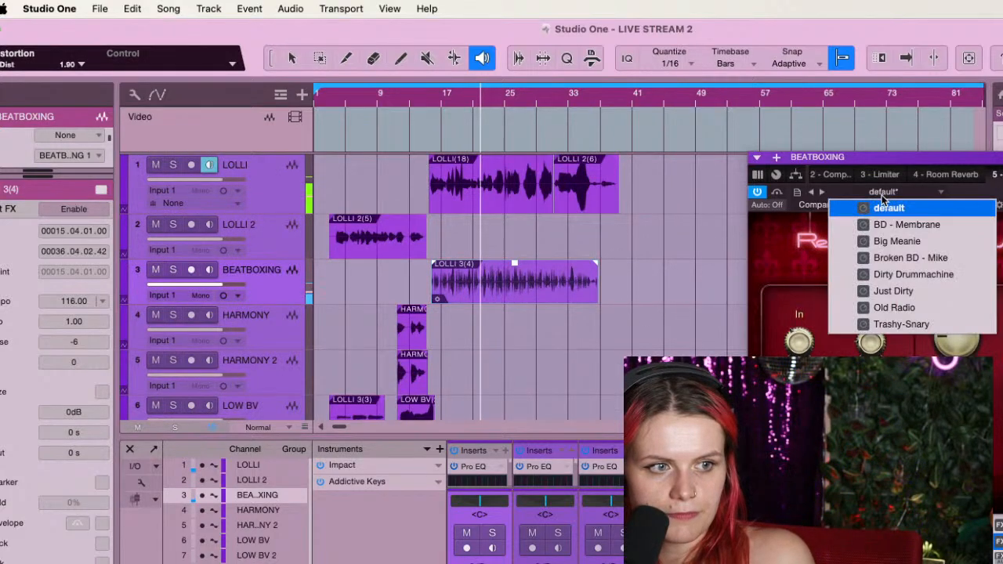
click(922, 292)
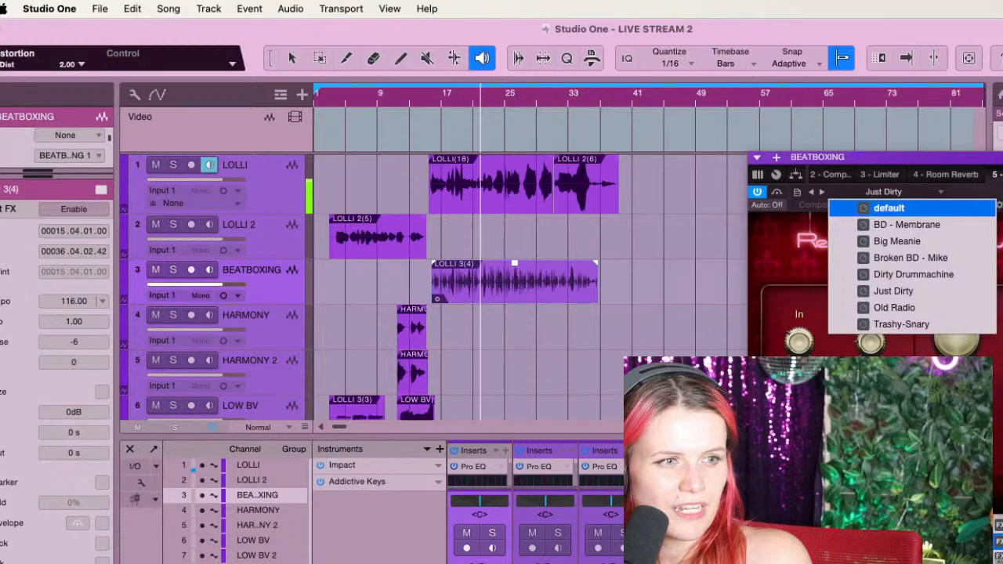
click(357, 296)
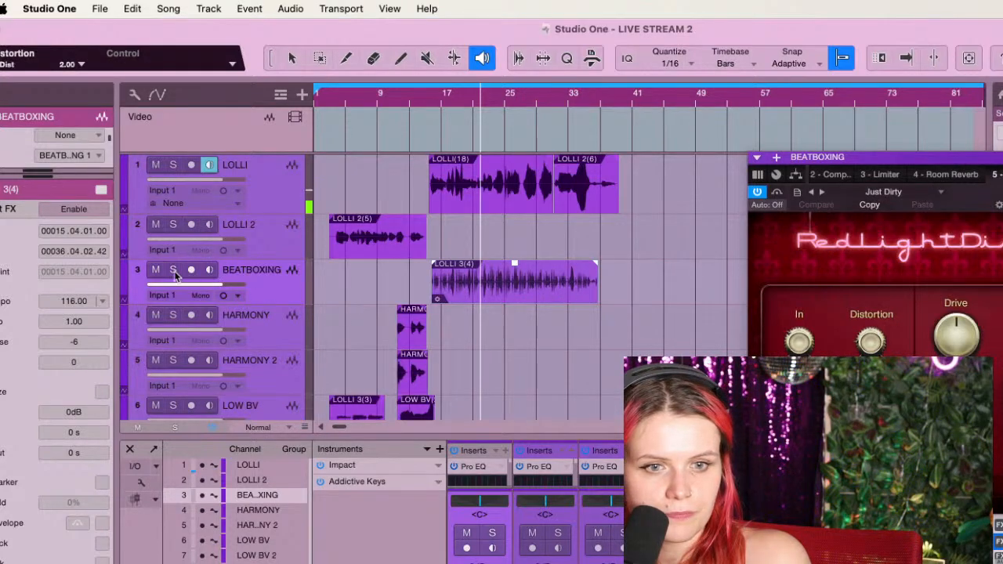
click(450, 267)
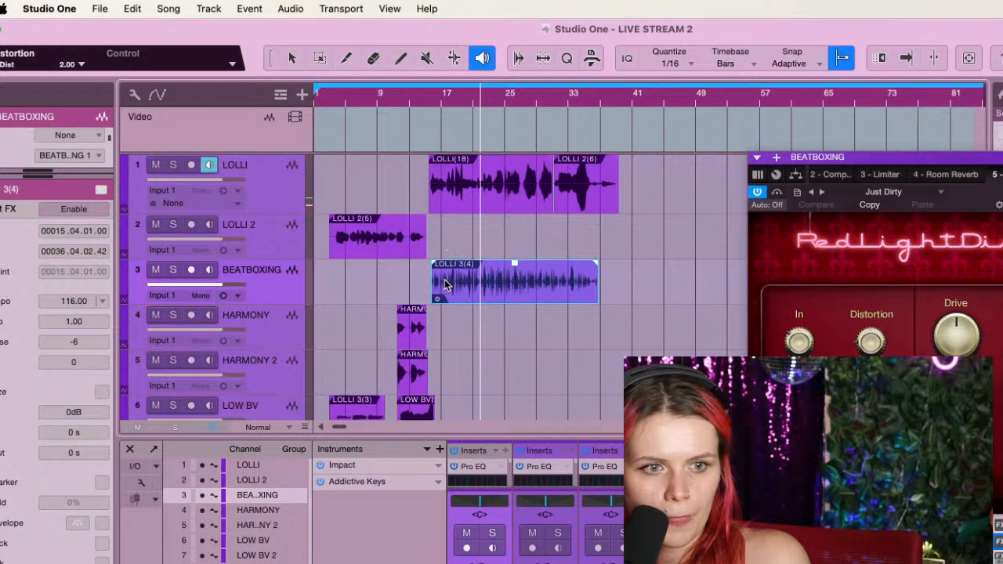
click(445, 283)
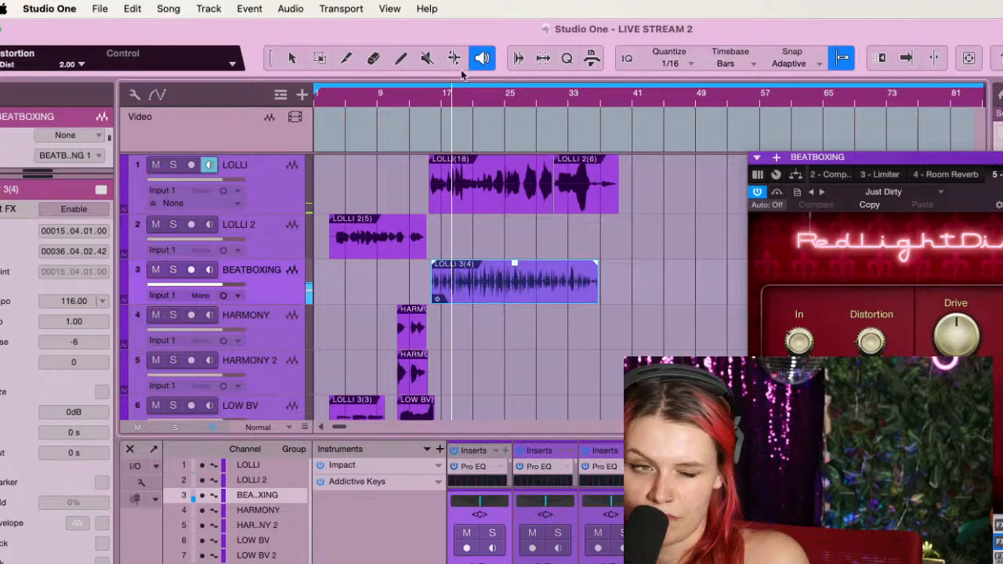
click(508, 290)
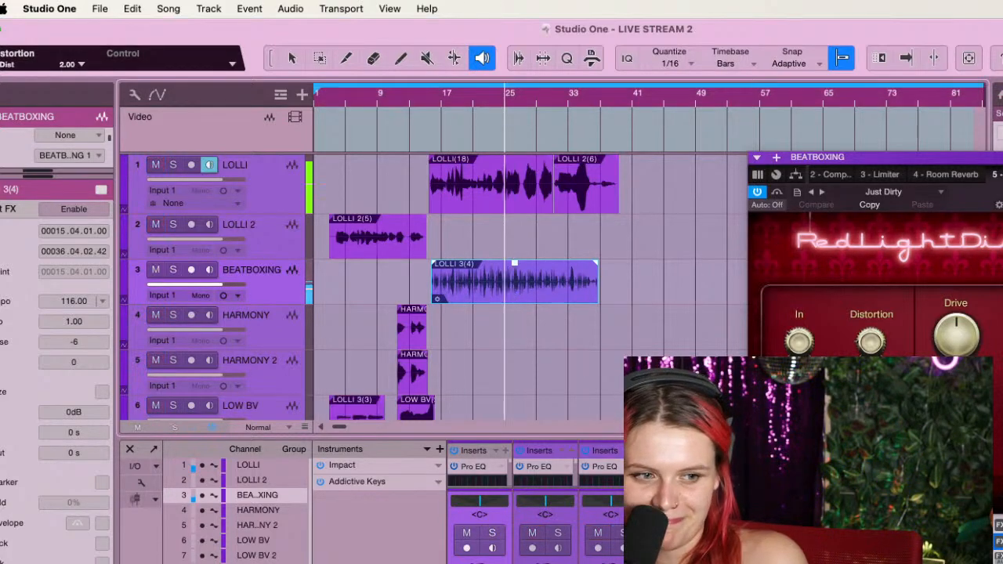
Adjust RedLightDist to Low Freq 20 Hz, High Freq 4.13 kHz, Distortion 1.20 and Drive 3.30
mouse_move(800, 412)
mouse_down()
mouse_move(799, 396)
mouse_move(799, 427)
mouse_up()
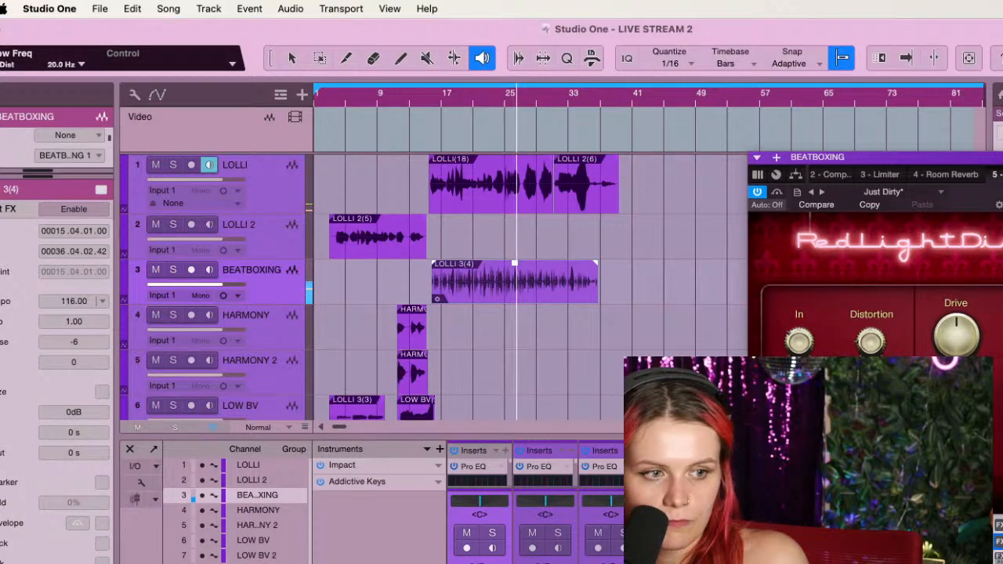
mouse_move(871, 412)
mouse_down()
mouse_move(871, 445)
mouse_move(870, 418)
mouse_move(871, 427)
mouse_up()
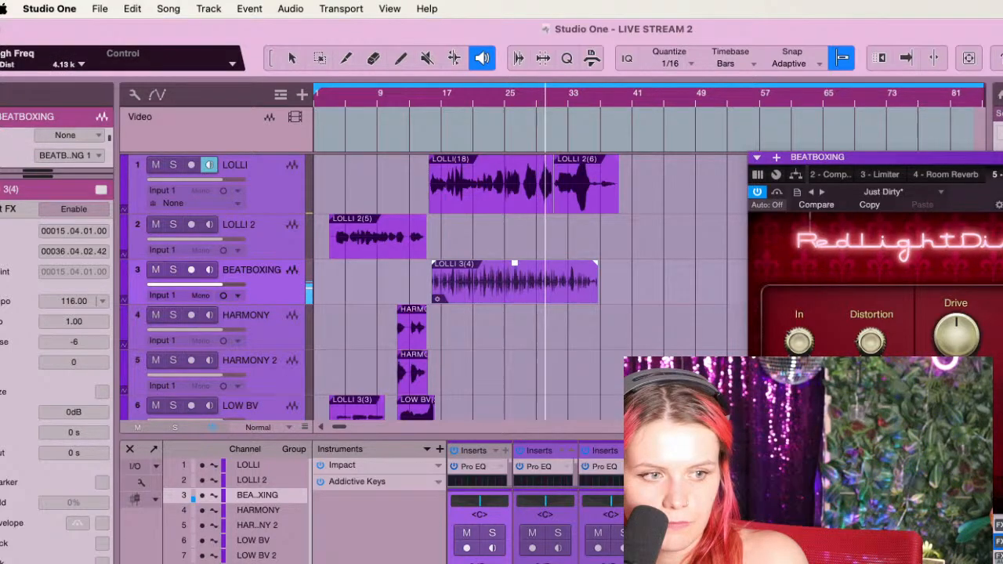
click(868, 336)
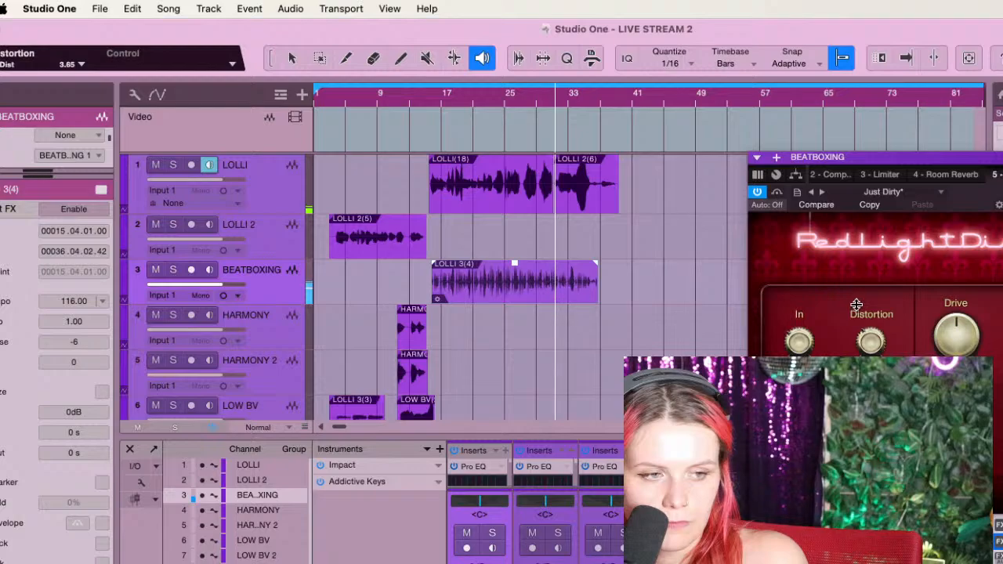
drag(856, 305, 853, 341)
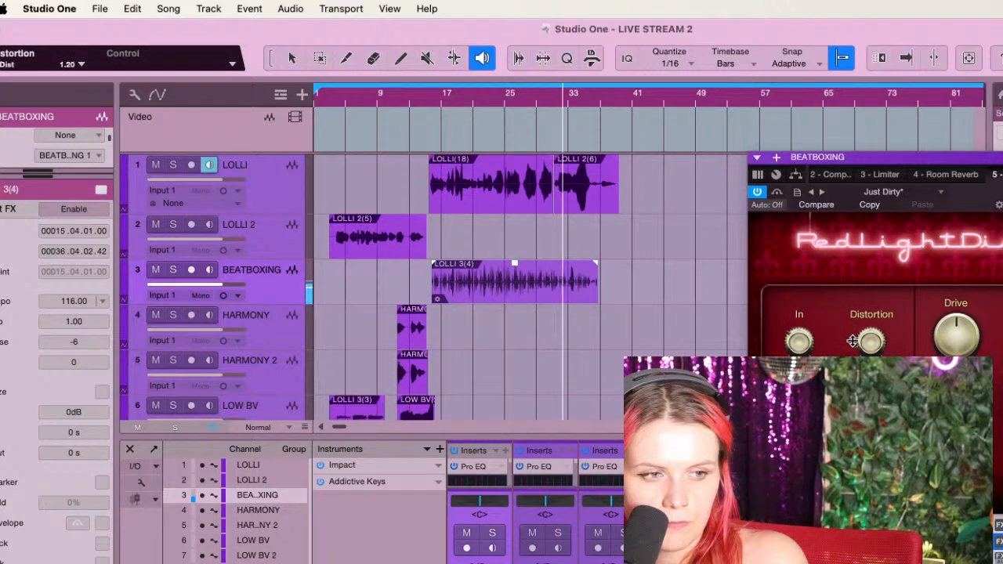
drag(944, 335, 943, 355)
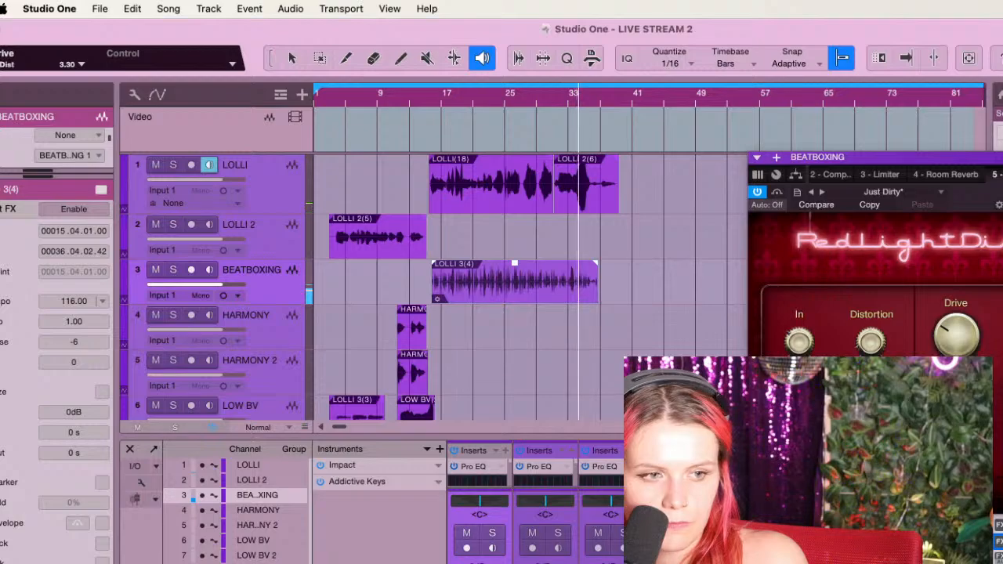
Load the BD - Membrane preset in RedLightDist and lower Drive to 8.96 and the output gain to about -18.30 dB
click(886, 193)
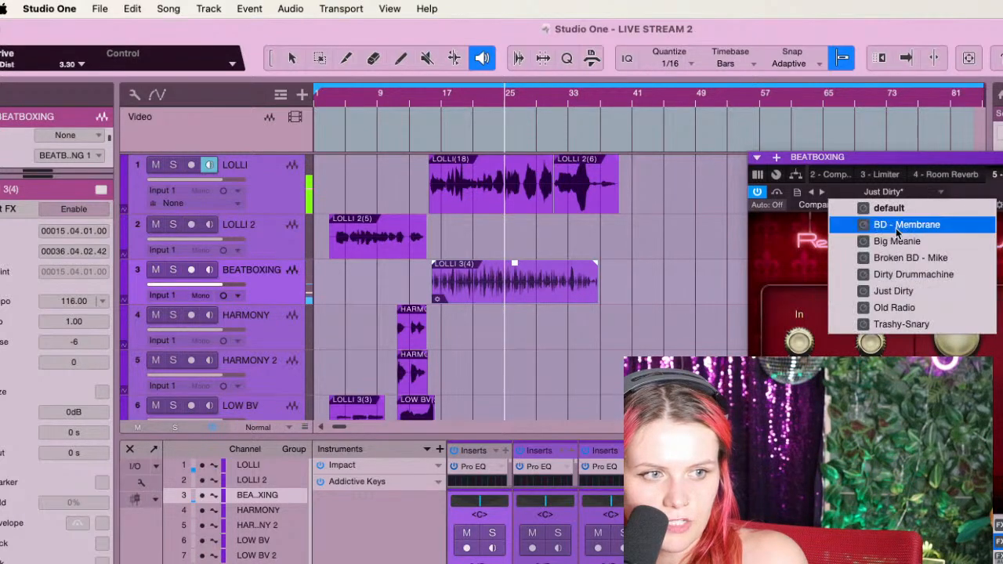
click(898, 227)
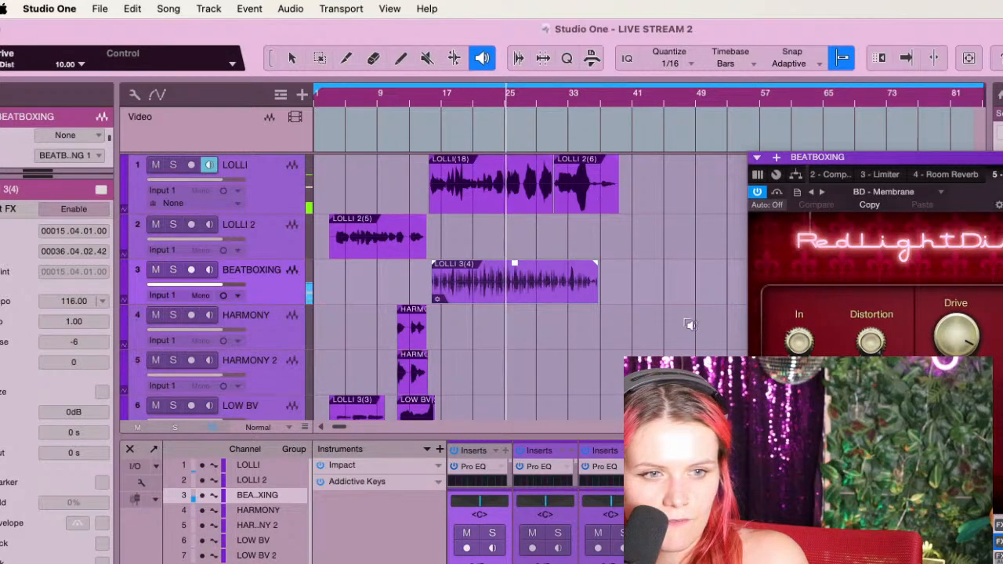
drag(959, 337, 960, 363)
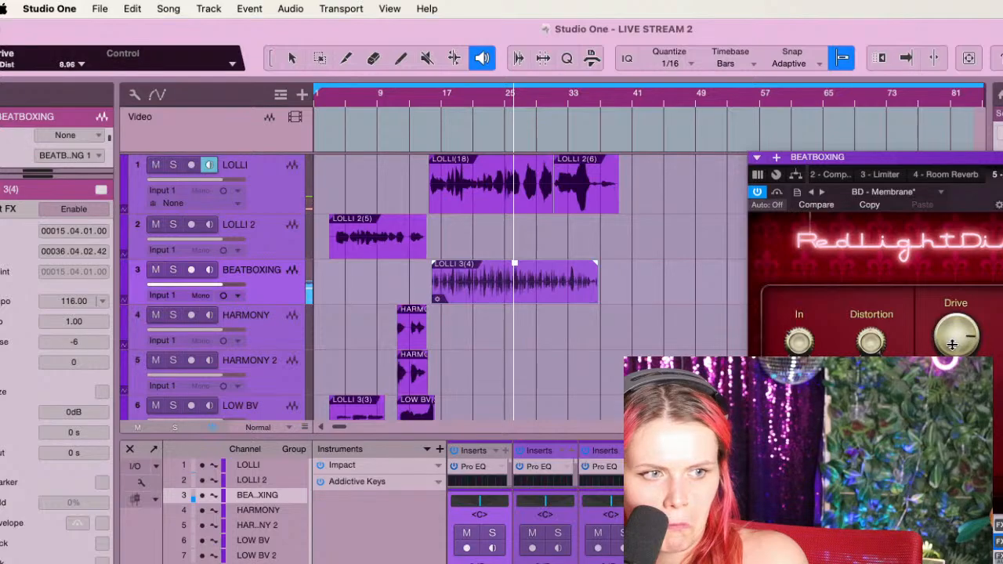
drag(958, 408, 958, 439)
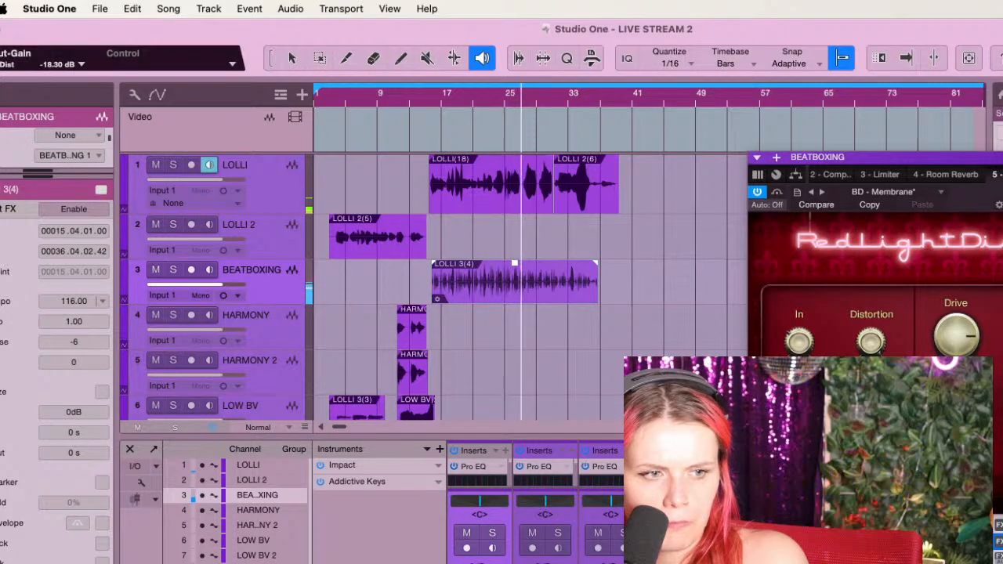
Set RedLightDist's High Freq to 16 kHz on the BEATBOXING track and close the effect window
drag(871, 407, 871, 427)
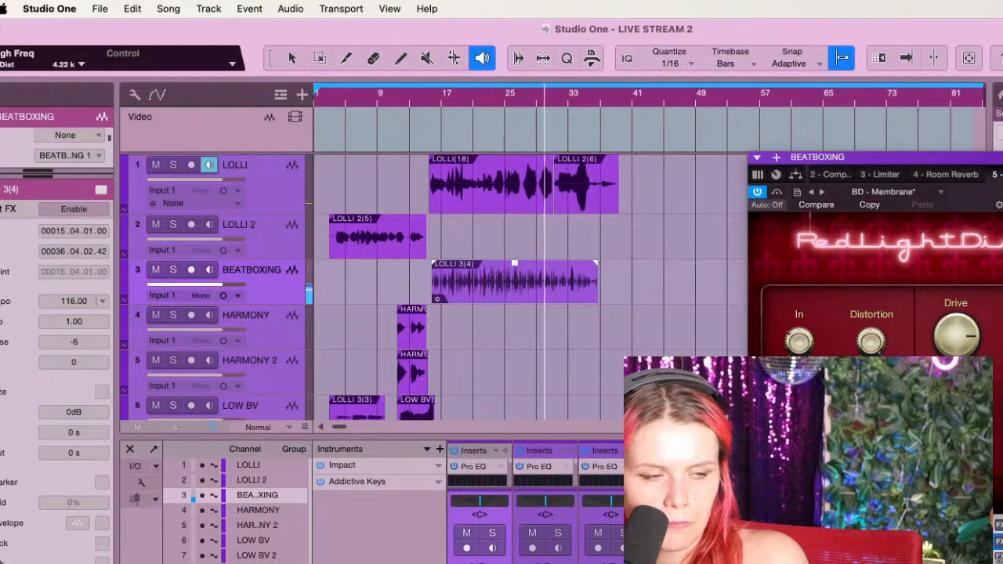
drag(871, 426, 900, 311)
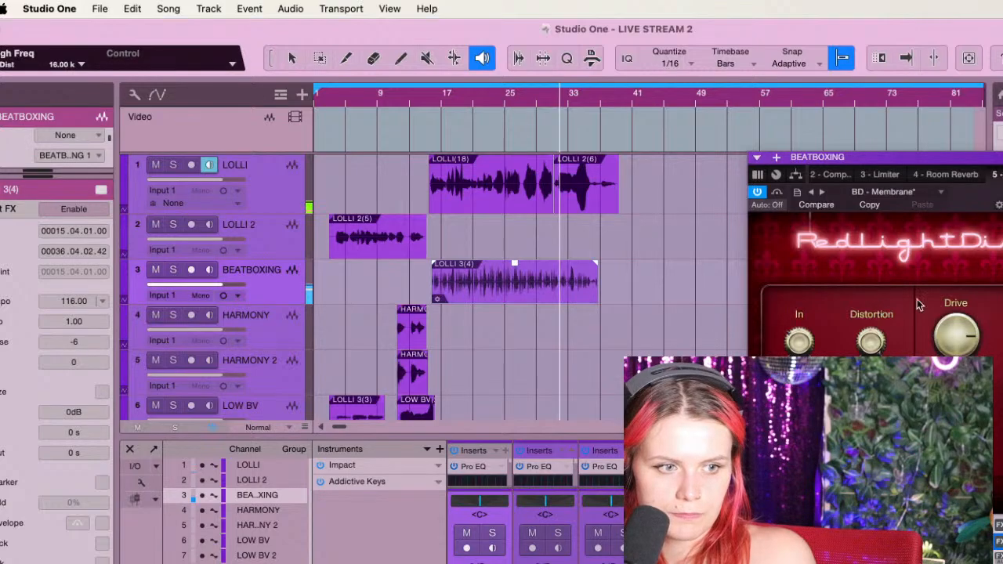
click(1002, 158)
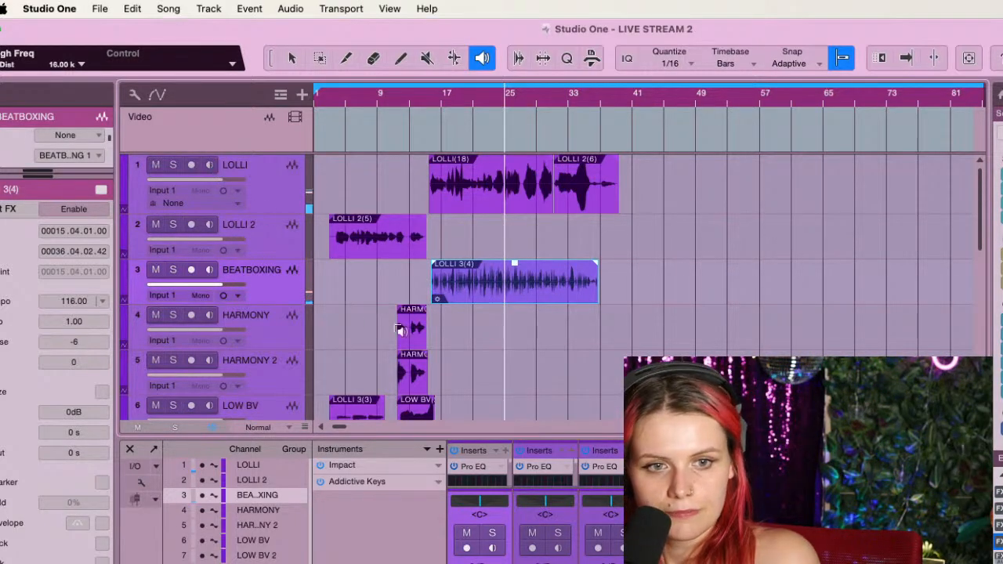
Switch to the Arrow tool and lower the gain of the LOLLI 3(4) event on the BEATBOXING track to -4.1 dB
drag(276, 35, 348, 42)
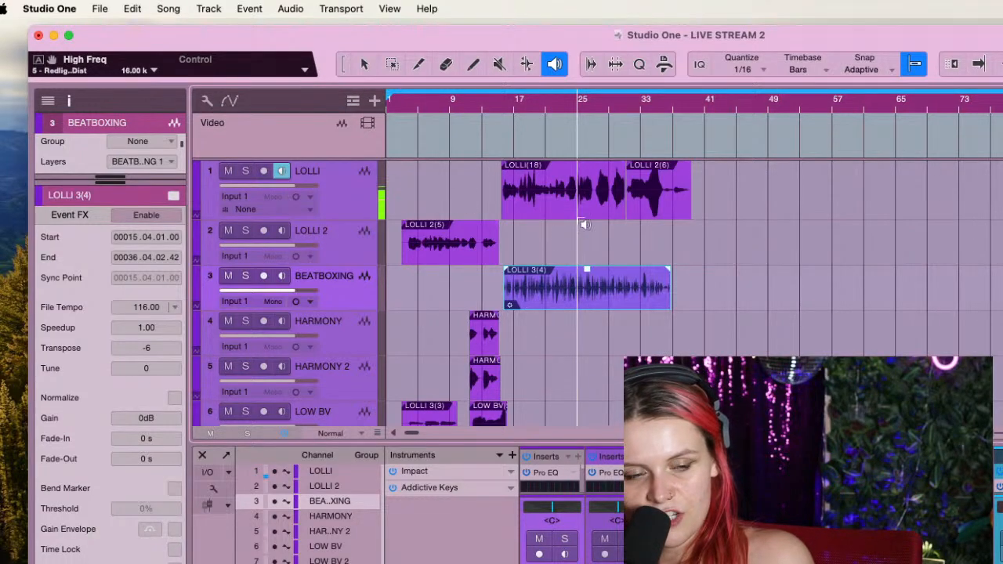
key(w)
key(w)
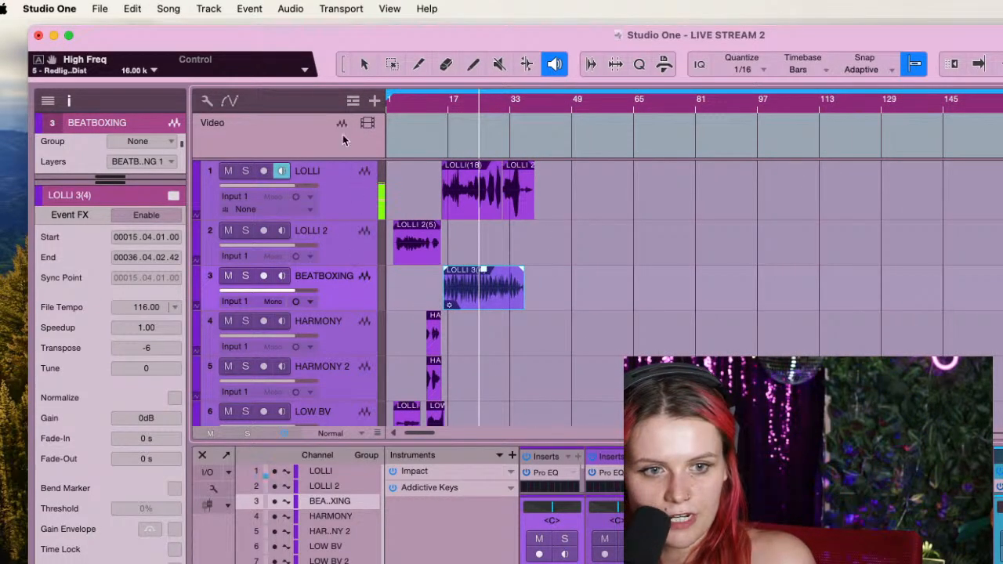
click(363, 65)
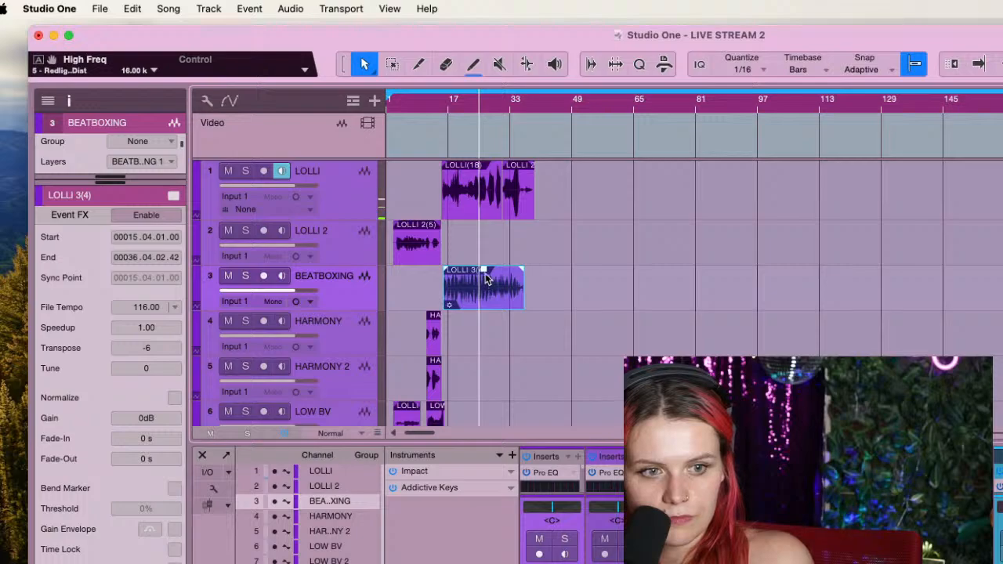
mouse_move(485, 274)
mouse_down()
mouse_move(484, 296)
mouse_move(486, 280)
mouse_up()
key(e)
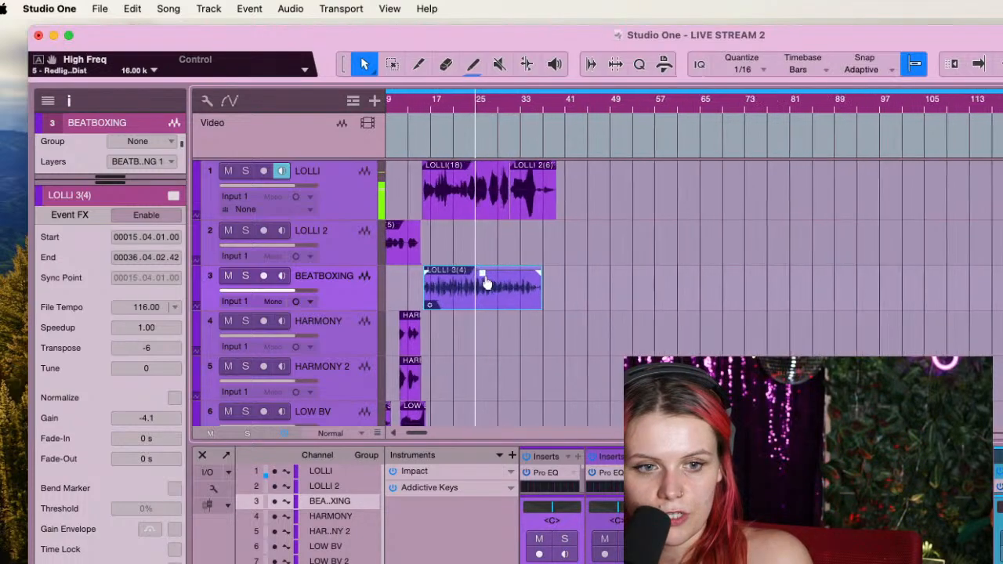
scroll(486, 283, up, 2)
scroll(484, 283, left, 3)
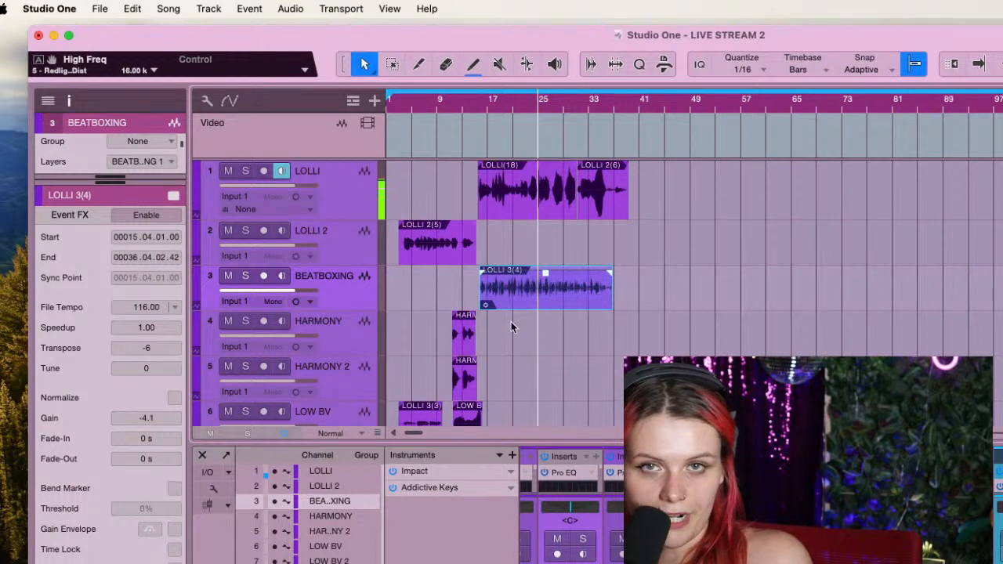
scroll(512, 327, up, 2)
scroll(514, 323, left, 1)
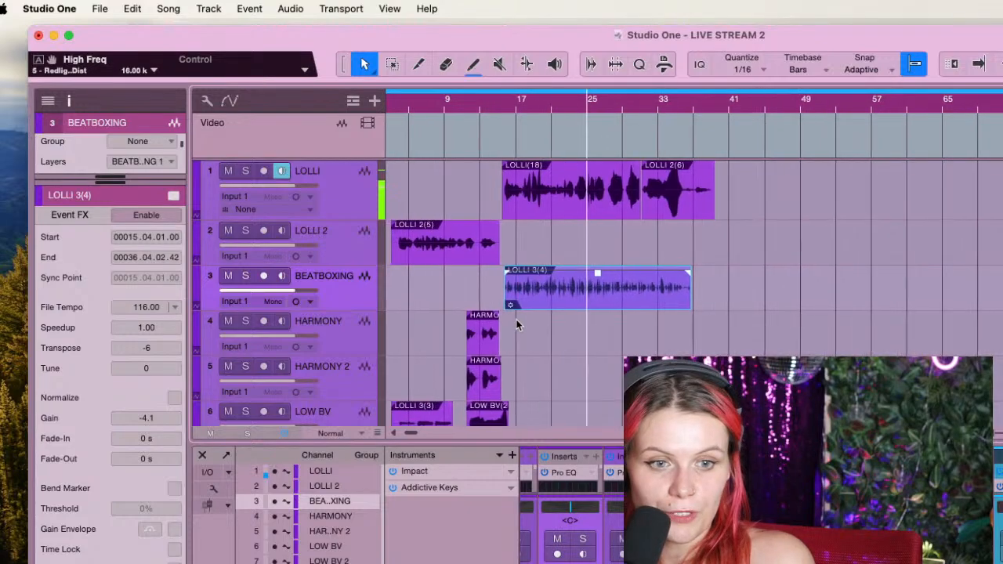
scroll(515, 324, left, 1)
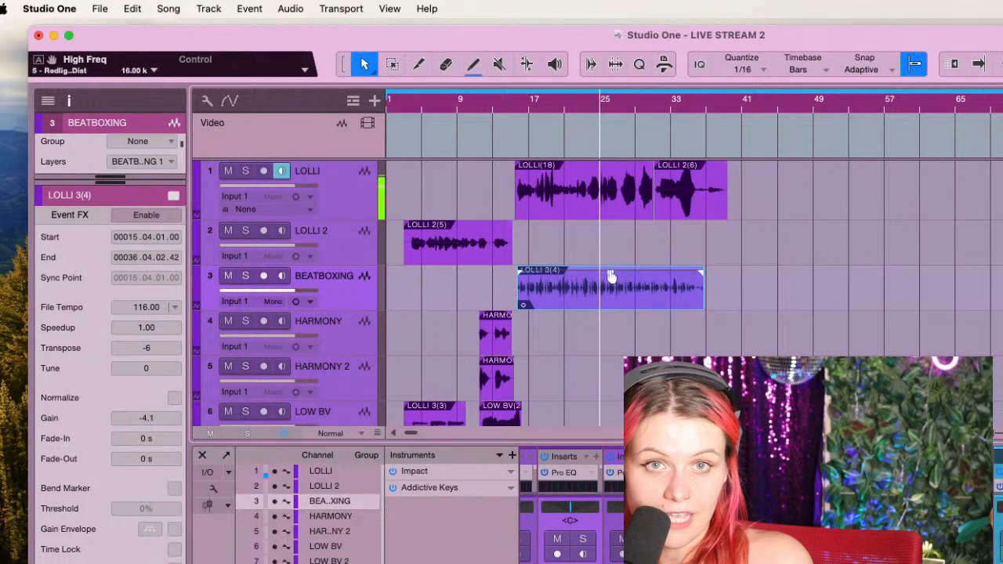
scroll(611, 276, up, 2)
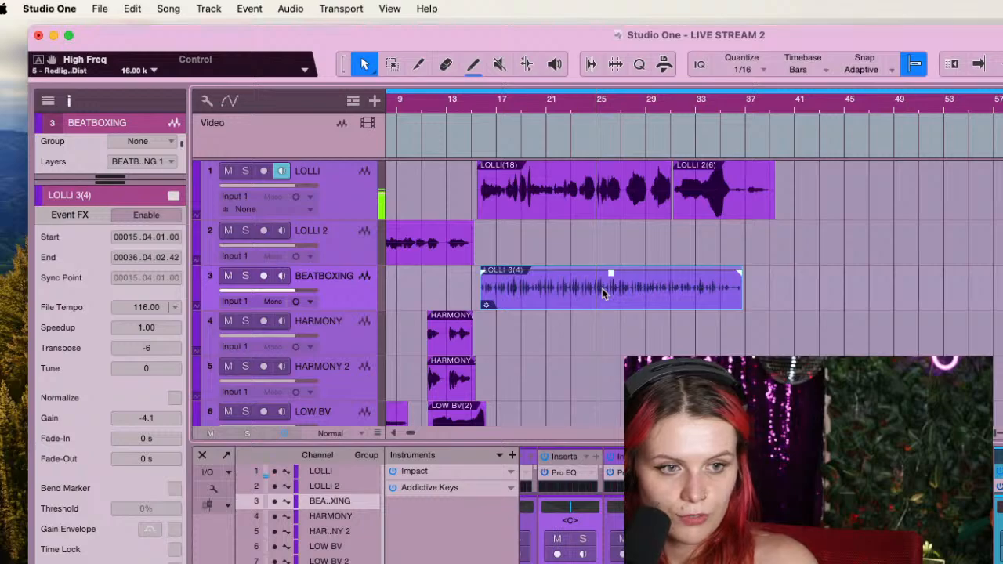
scroll(604, 293, up, 3)
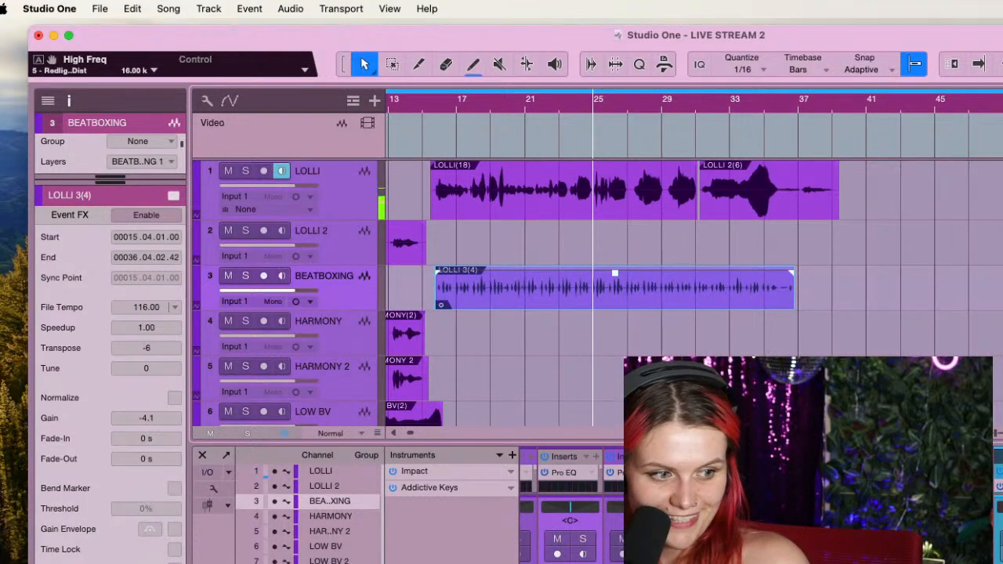
Hide the mixing console and turn on input monitoring for the LOLLI track
key(F3)
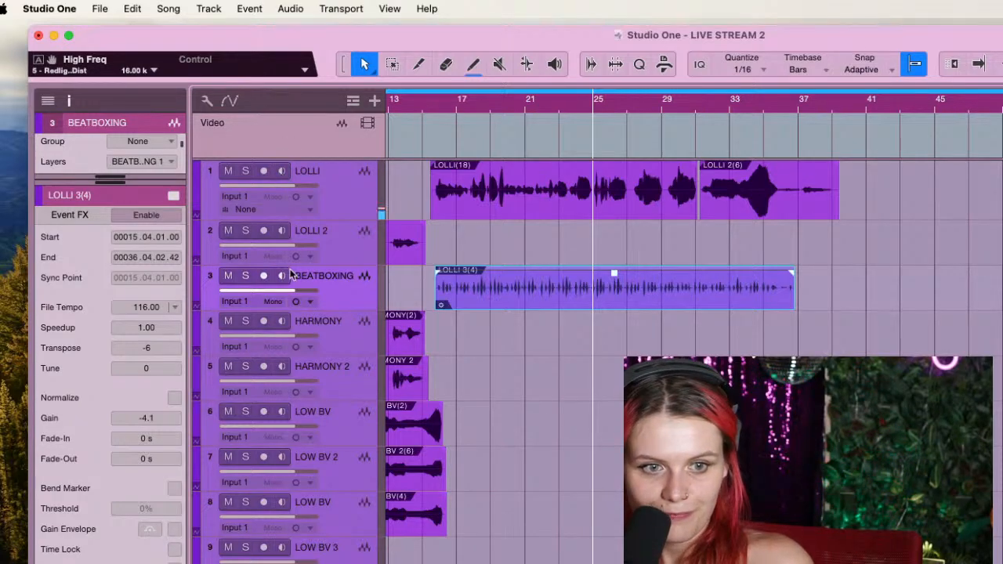
click(282, 190)
click(282, 174)
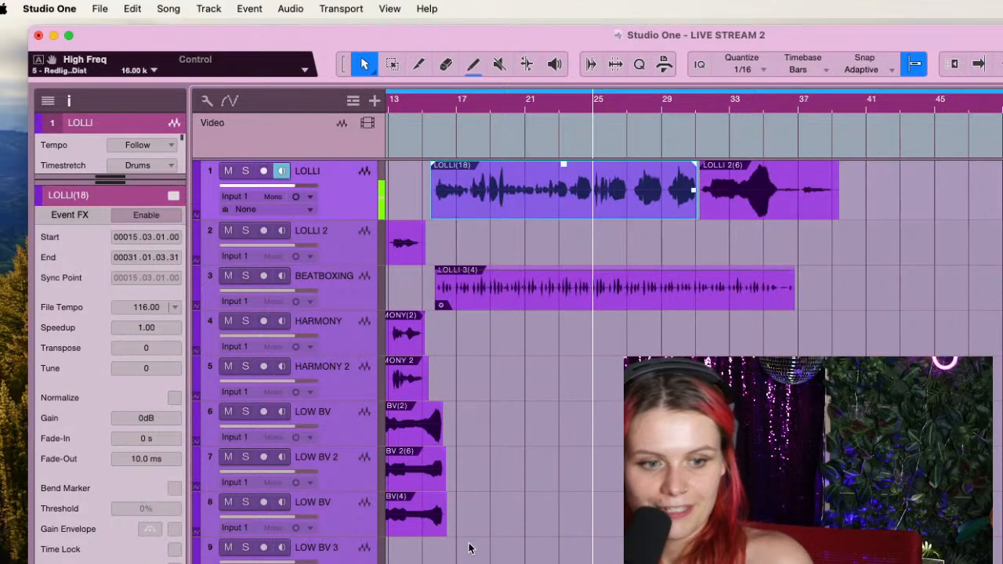
Lower the BEATBOXING event's gain to -8.8 dB and start playback from bar 19
scroll(467, 528, left, 1)
scroll(468, 494, up, 5)
scroll(451, 558, down, 3)
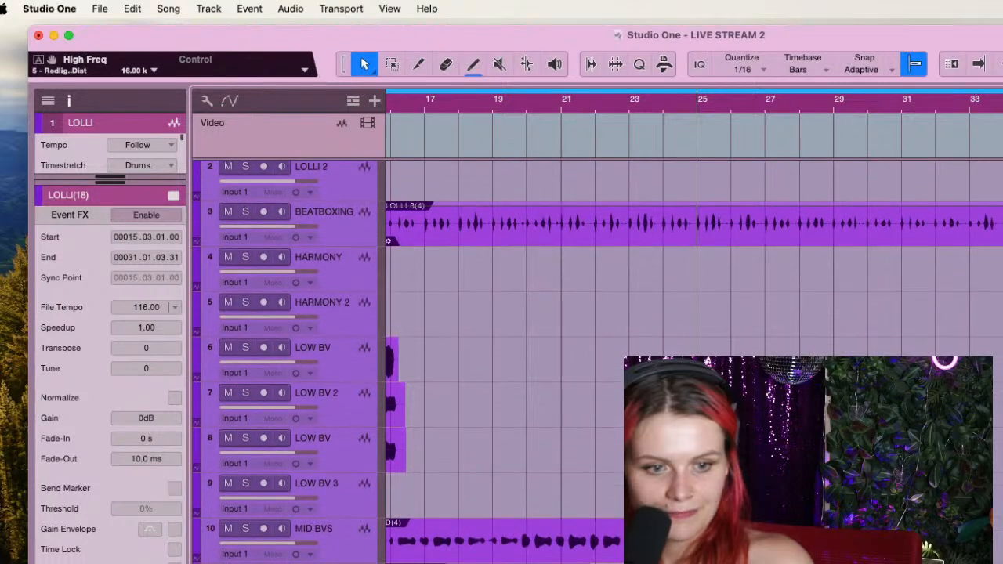
click(496, 101)
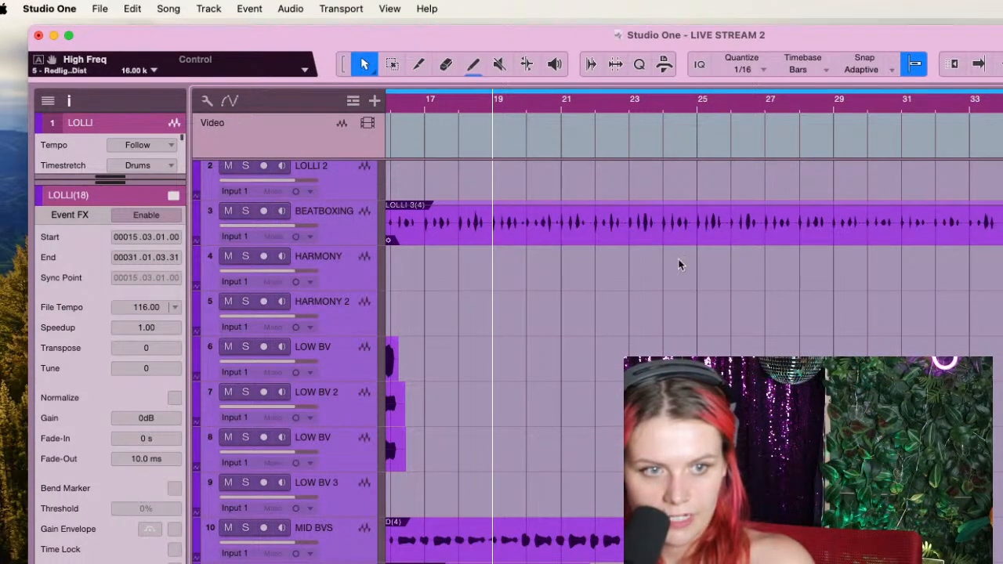
click(706, 237)
drag(741, 212, 742, 217)
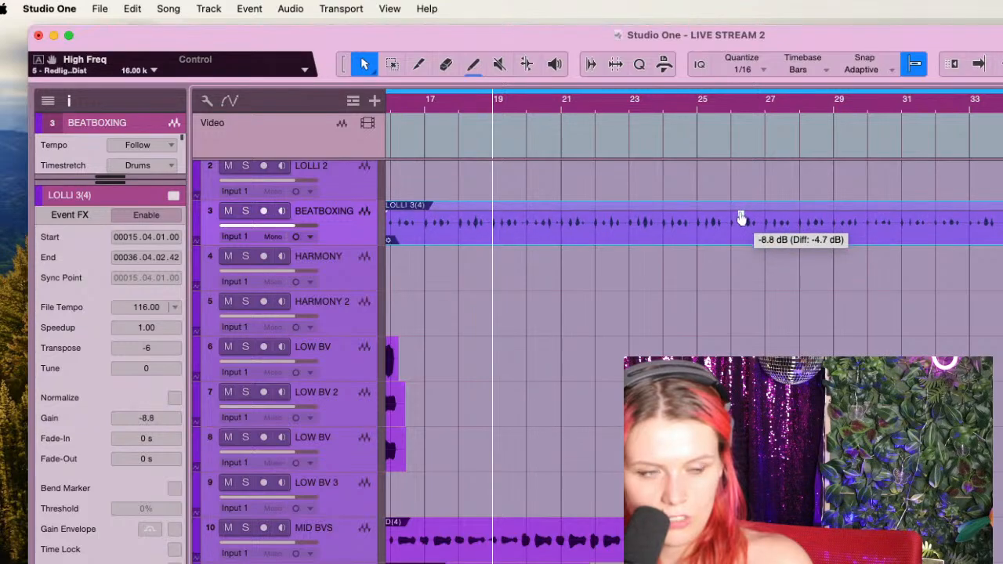
key(space)
Select the UPPER MID BVS 2 event, set its gain to -0.7 dB and stop playback
click(551, 563)
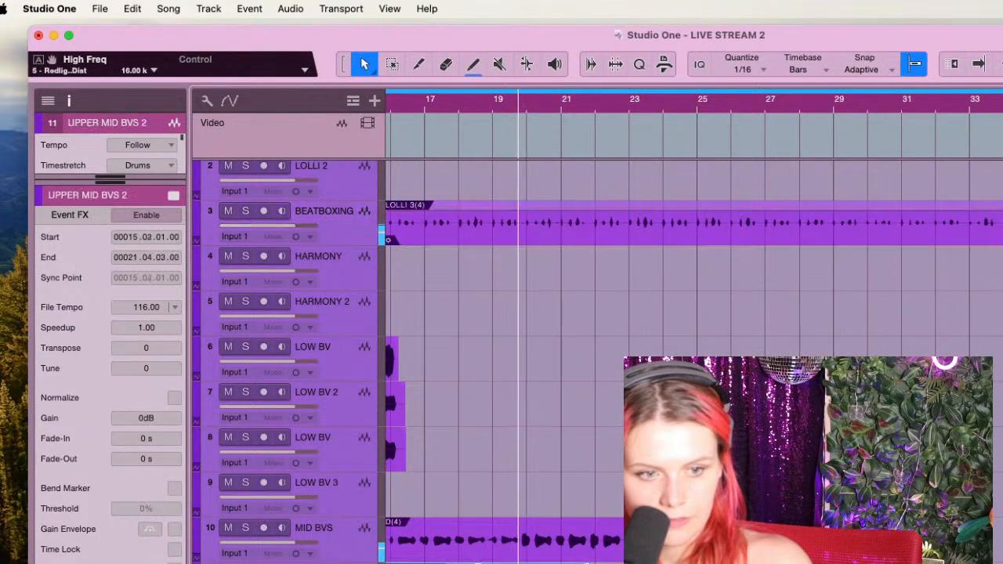
drag(478, 563, 479, 563)
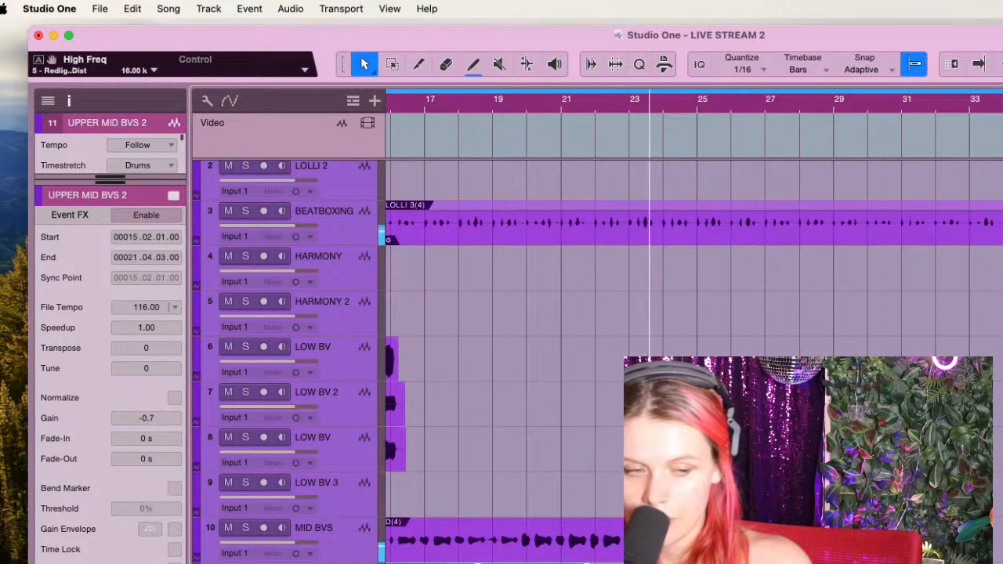
key(space)
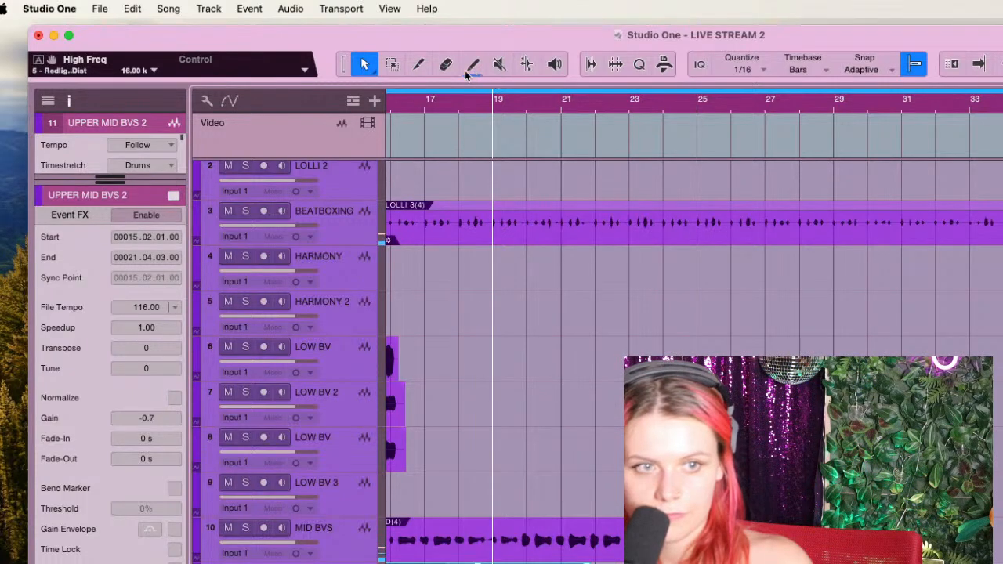
Split the MID(4) event on the MID BVS track at bar 21.04.01, delete its remainder and return to the Arrow tool
click(420, 66)
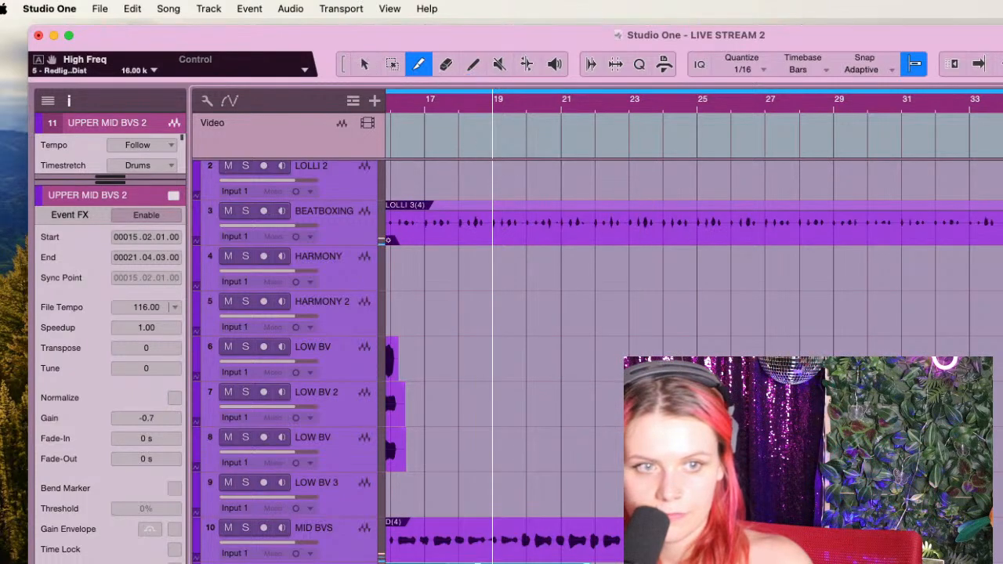
click(588, 539)
key(Delete)
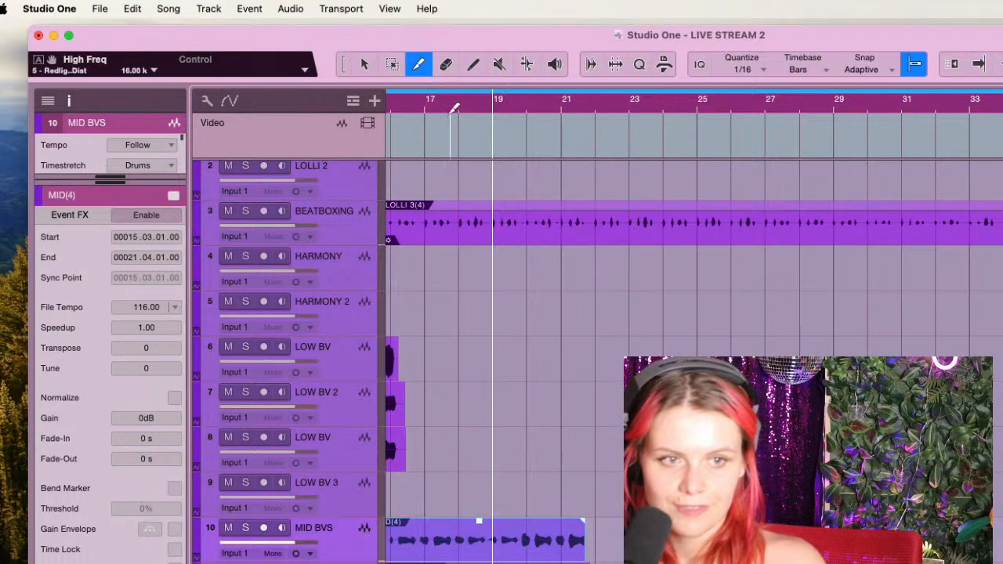
key(1)
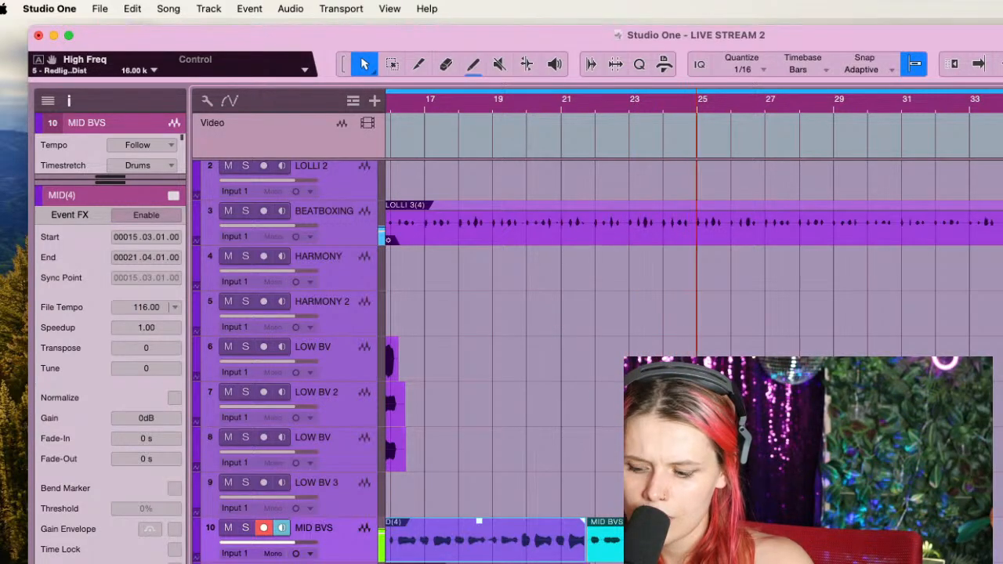
Try recording takes on the MID BVS track from about bars 19 and 20, undoing each attempt
key(space)
key(super+z)
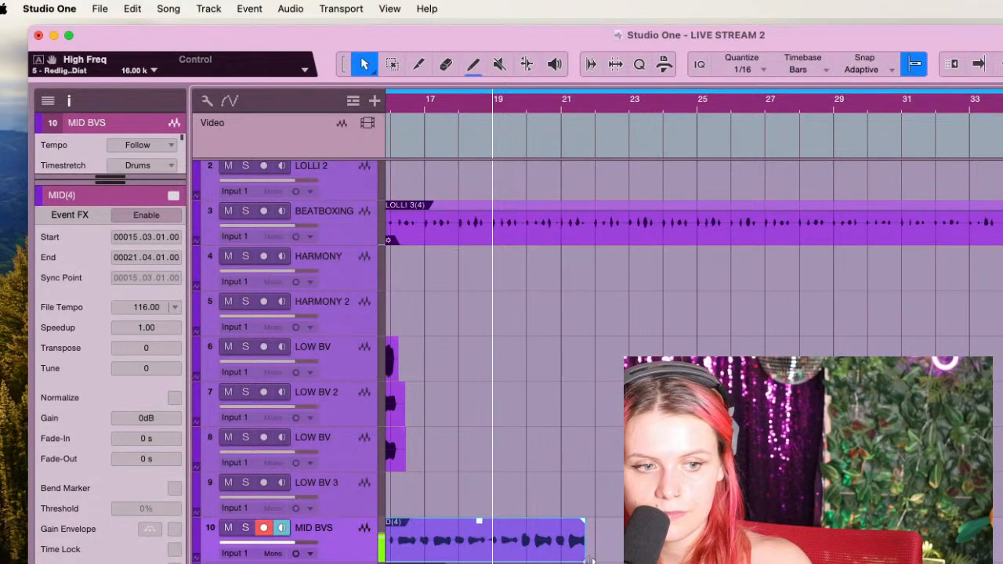
click(536, 138)
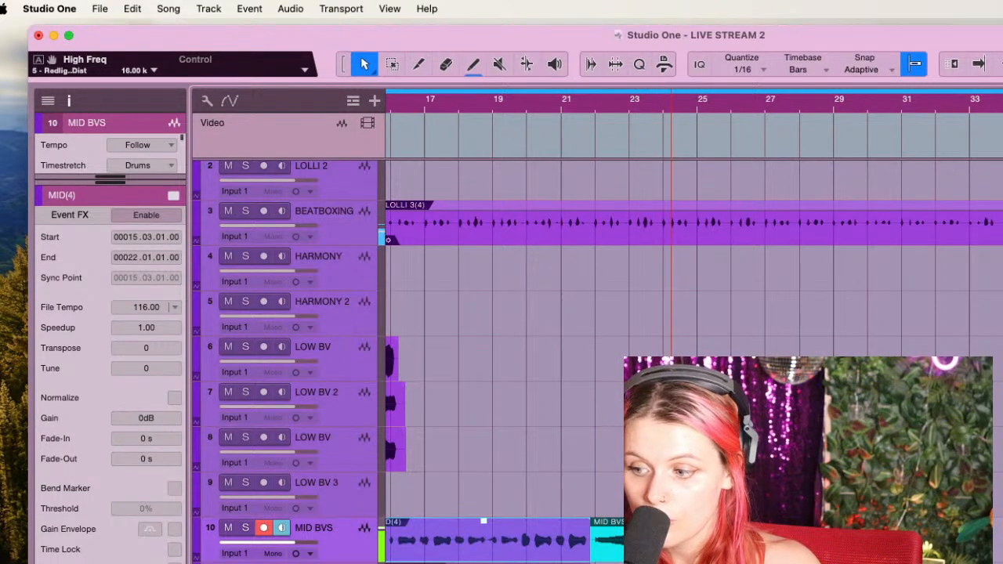
key(space)
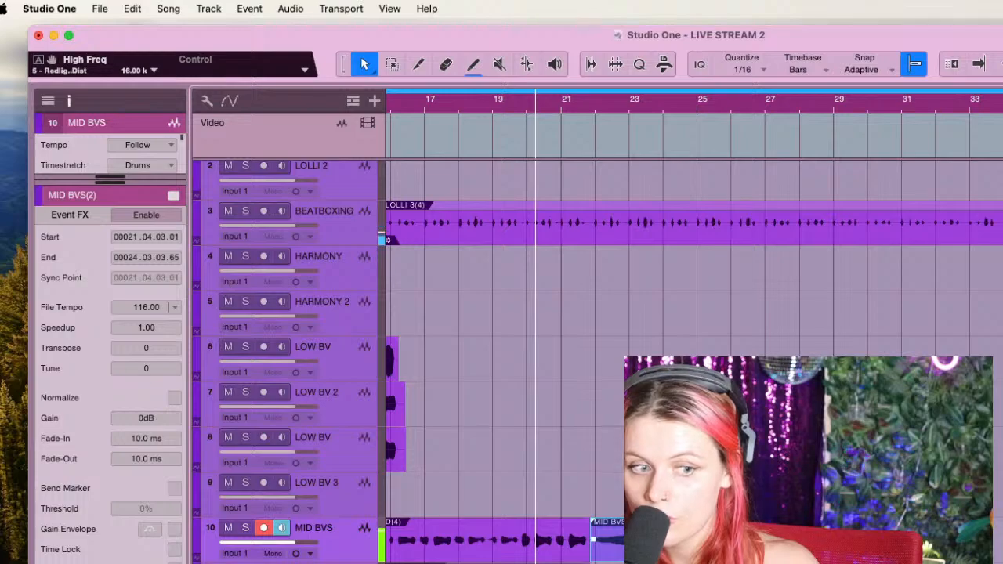
key(super+z)
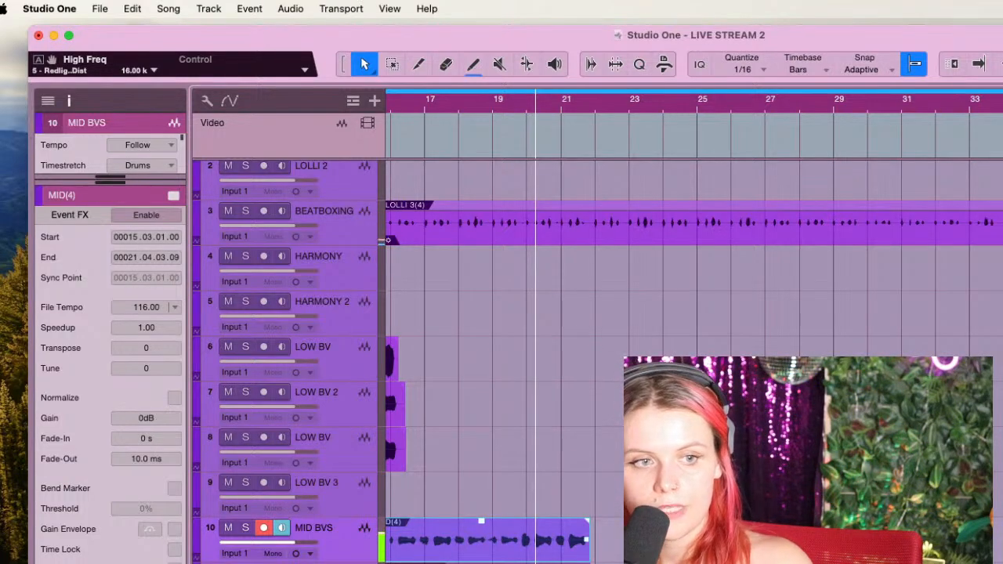
key(KP_Multiply)
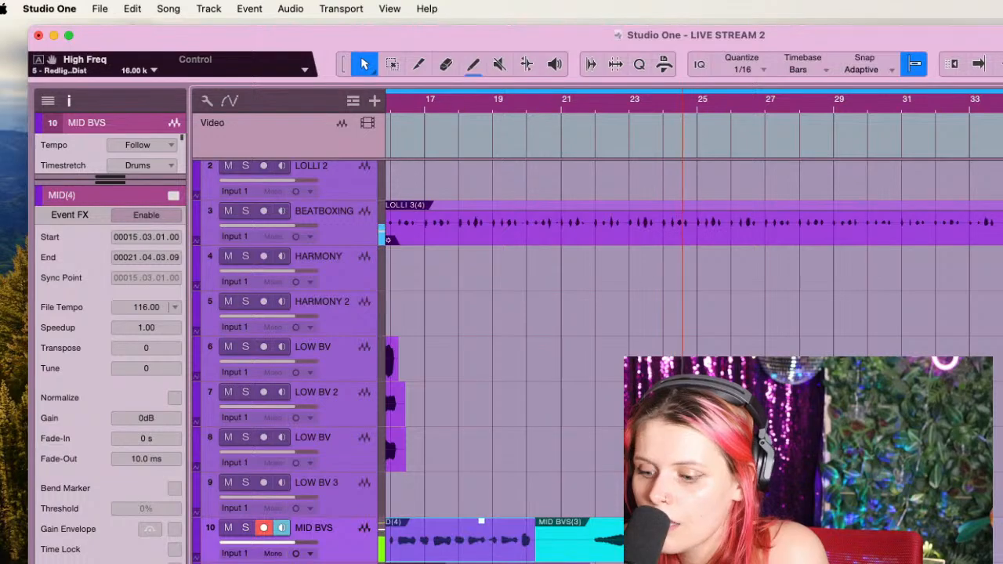
key(space)
key(super+z)
Record a MID BVS take from about bar 20, trim its start to 21.03.01.00 and extend the preceding event to meet it
key(KP_Multiply)
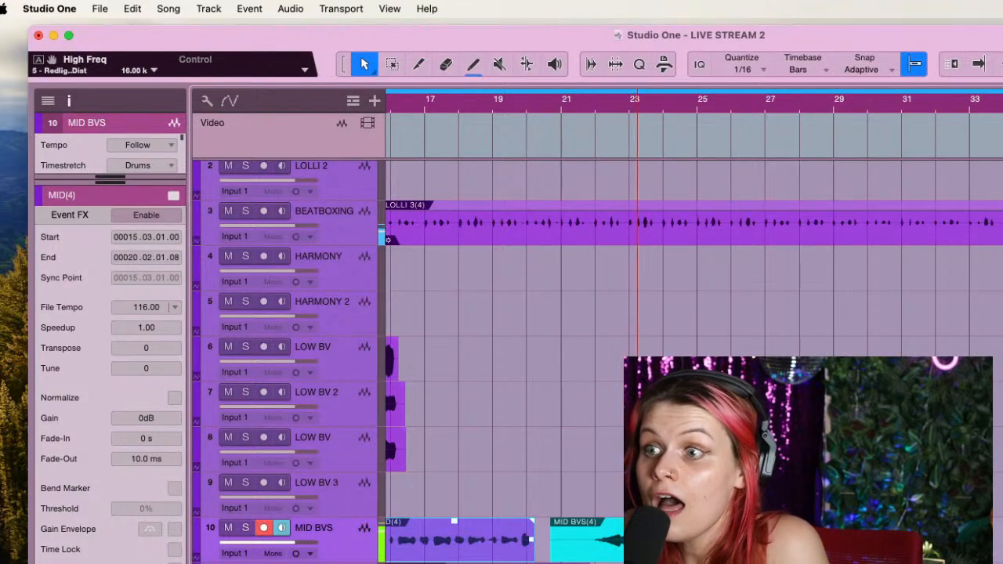
key(space)
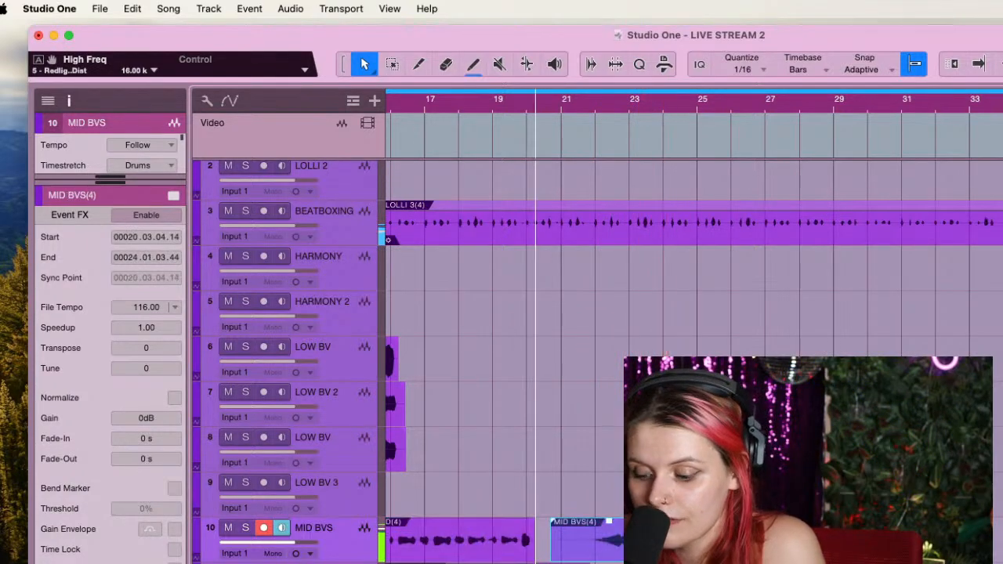
click(528, 549)
drag(530, 547, 577, 554)
click(577, 553)
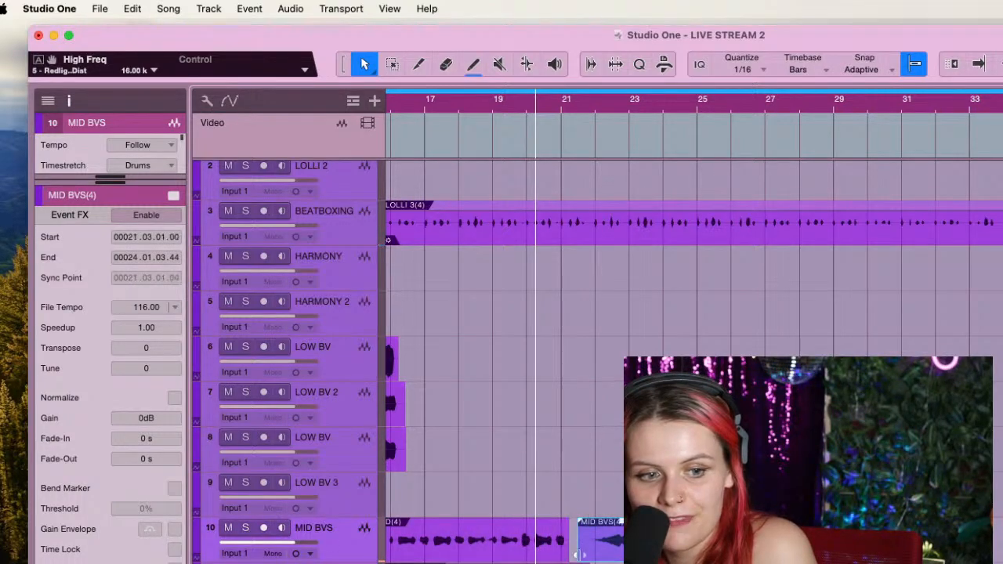
click(570, 554)
click(583, 555)
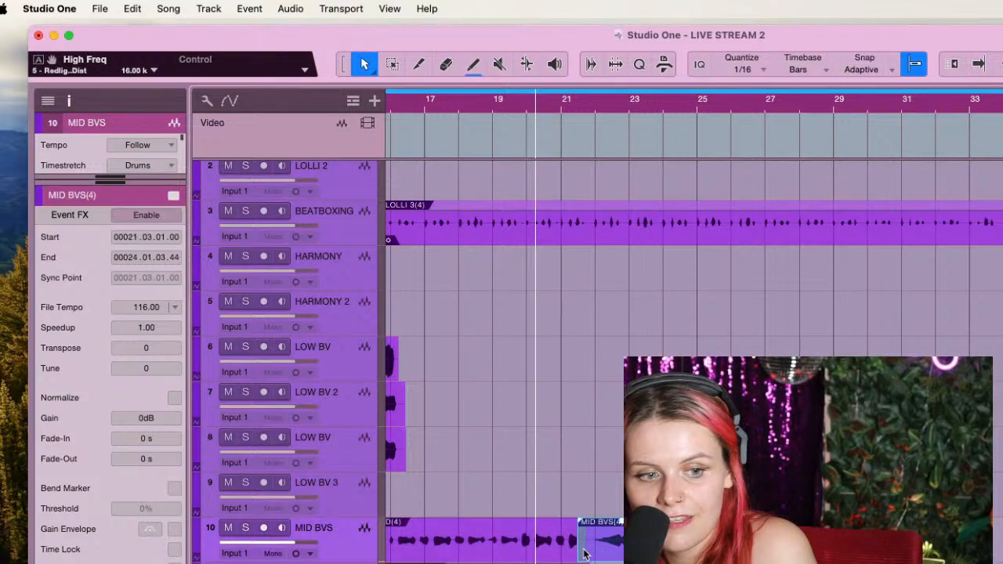
Record a backing vocal take on the UPPER MID BVS 2 track from about bar 20 to bar 24
click(602, 120)
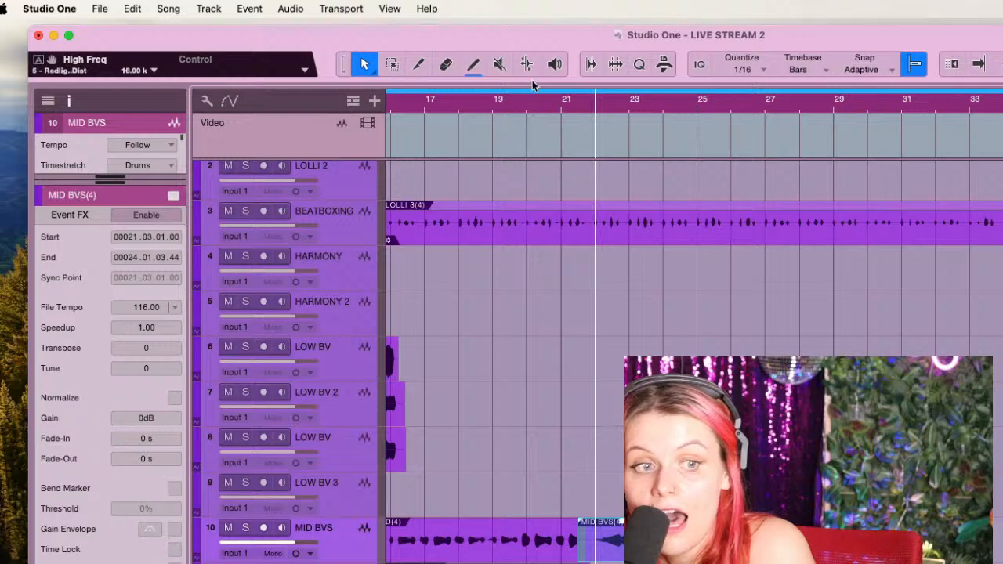
click(533, 109)
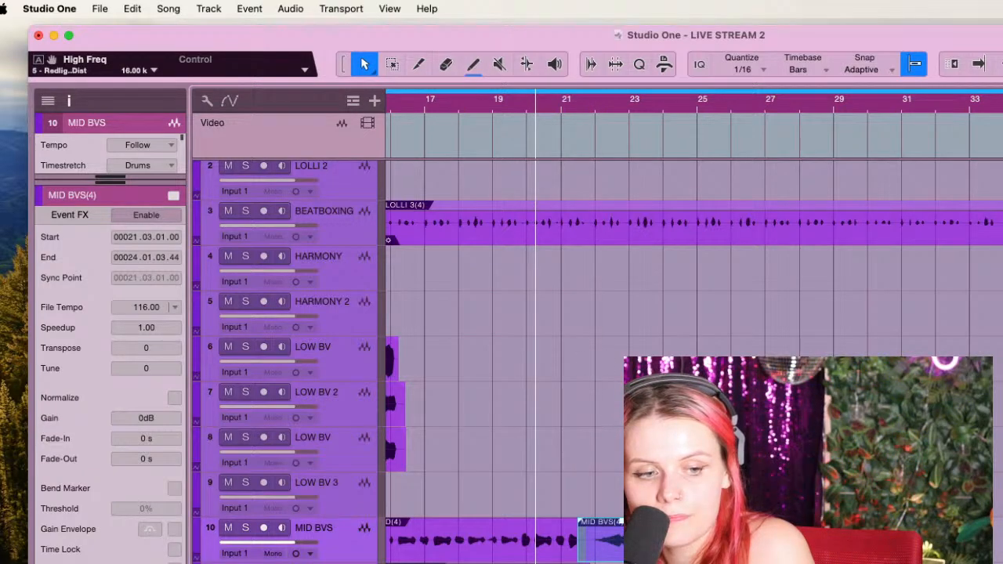
key(space)
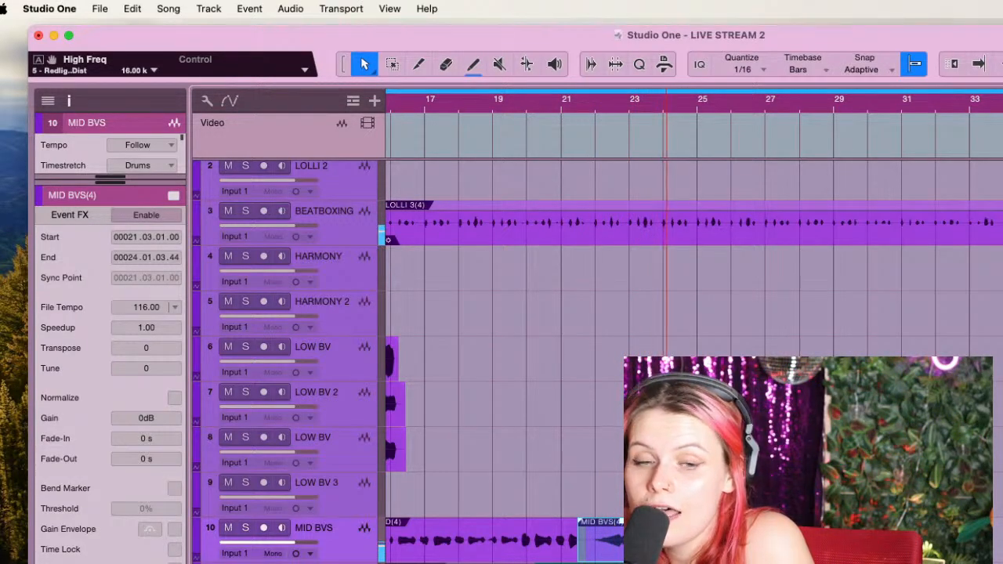
key(space)
Trim the start of UPPER MID BVS 2(2) to 21.03.04.96 and the start of MID BVS(4) to 21.04.01.00
drag(561, 563, 586, 563)
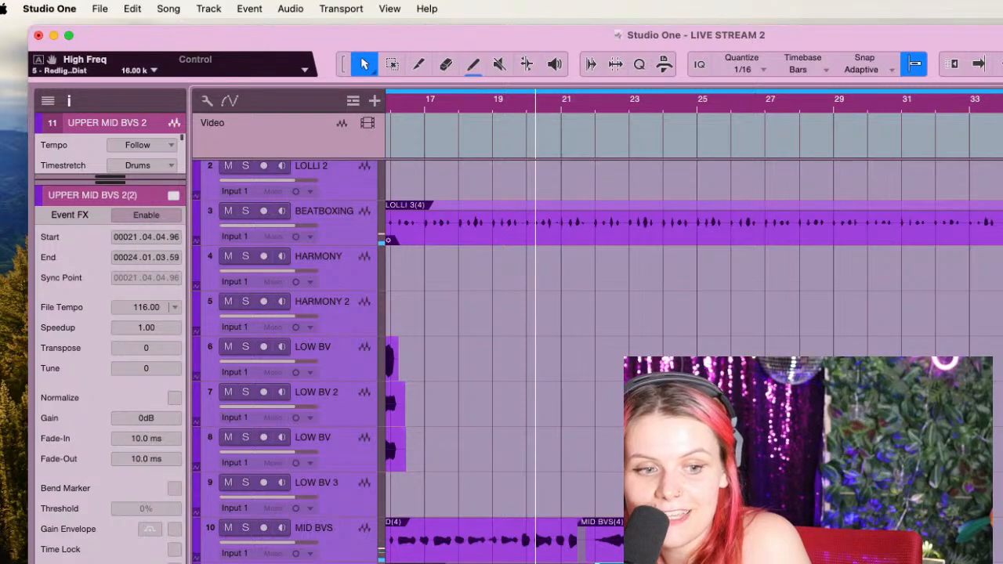
click(590, 549)
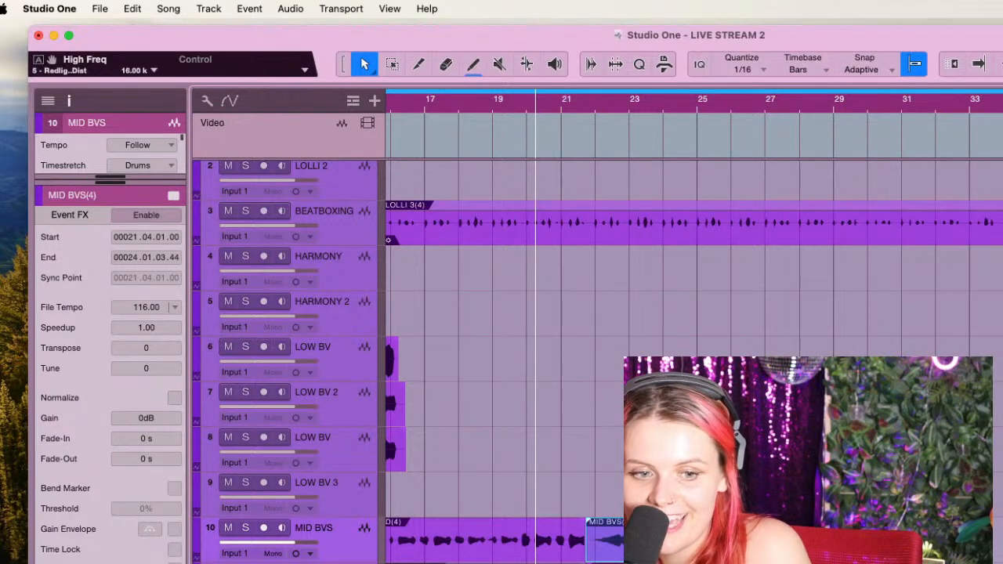
click(659, 563)
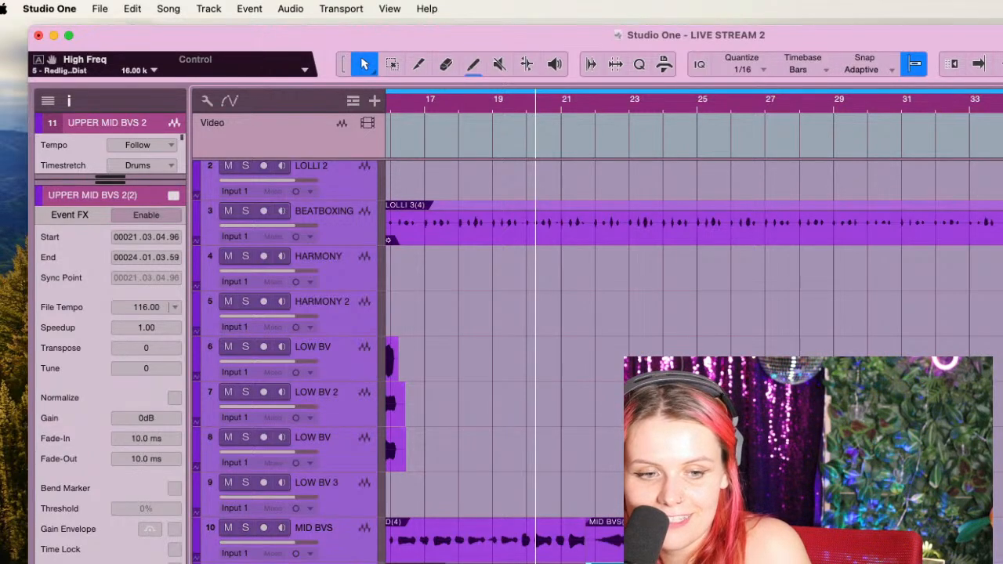
Play back the new backing vocals from about bar 22 and place the UPPER MID BVS 2(2) event on the UPPER MID BVS 3 track
click(671, 114)
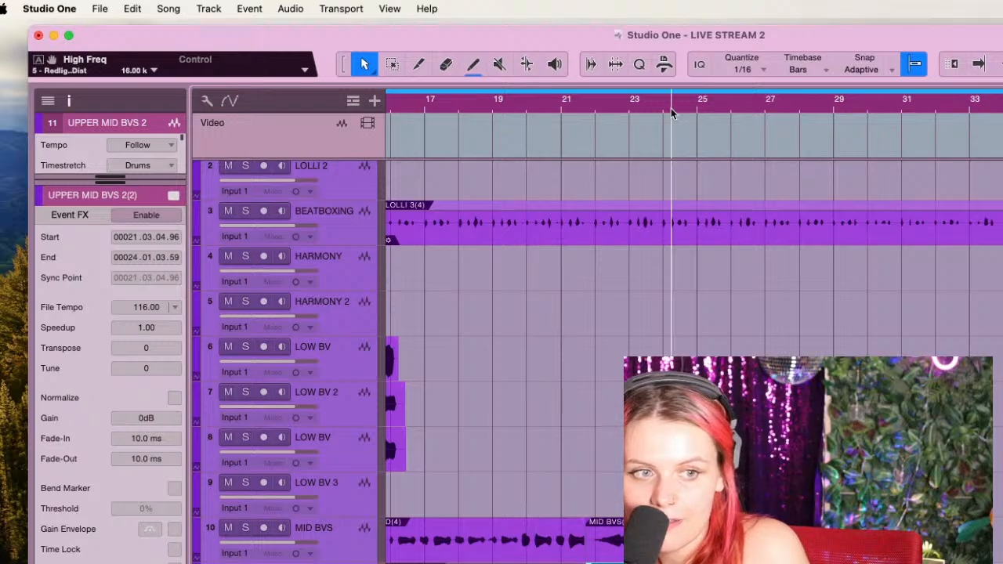
click(623, 110)
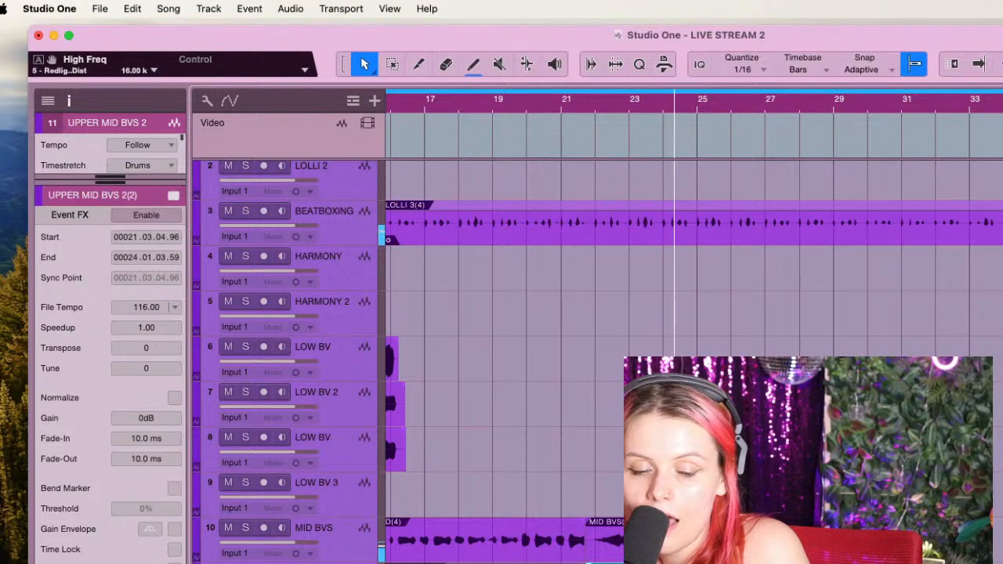
key(space)
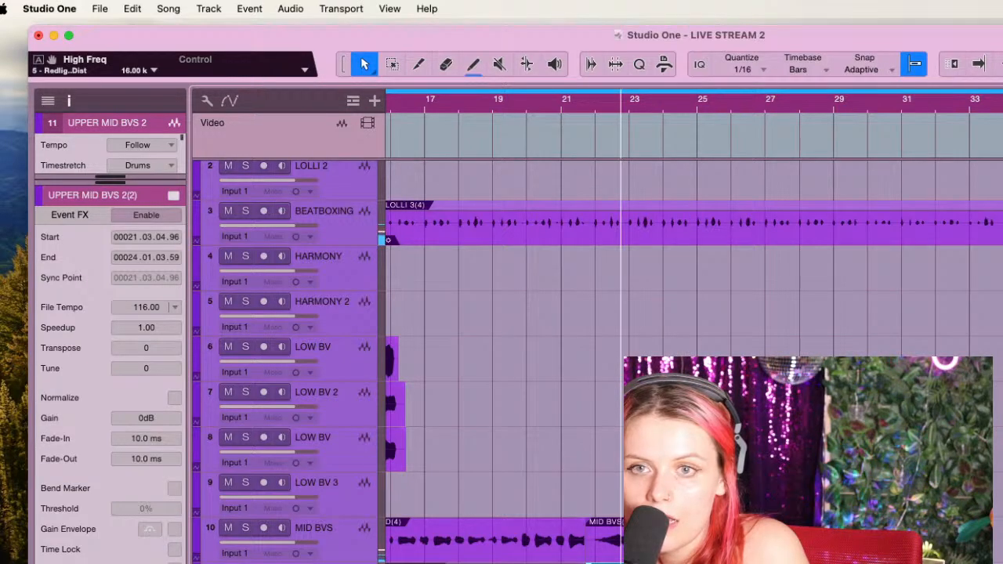
click(612, 110)
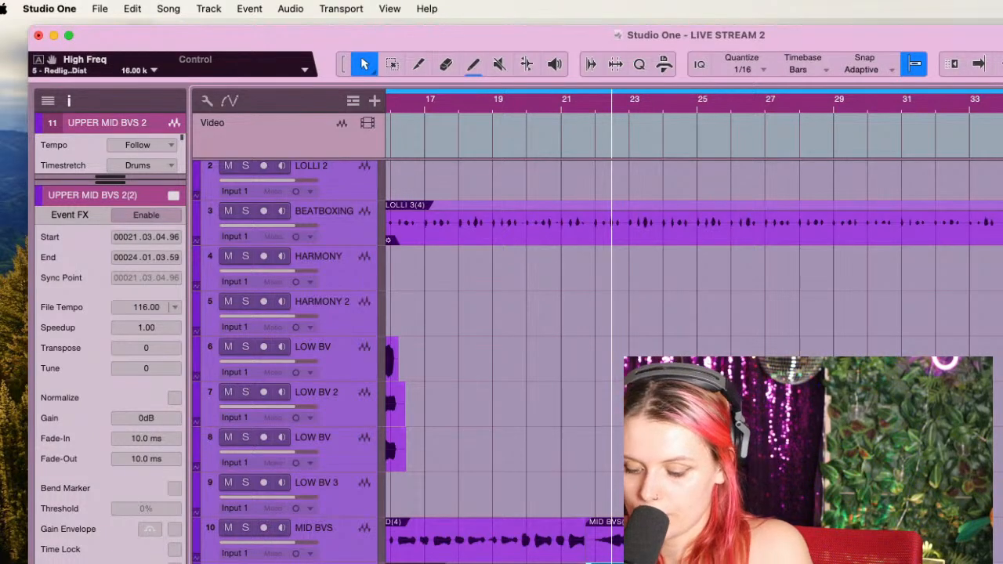
drag(605, 562, 605, 563)
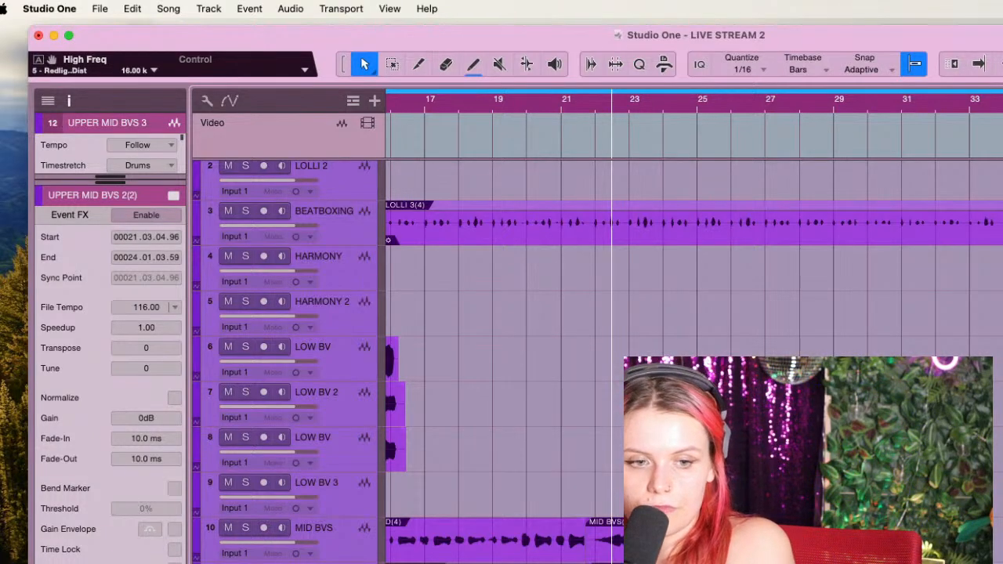
Play the backing vocals and beatboxing repeatedly from about bar 23 to work out the next part
click(645, 105)
key(space)
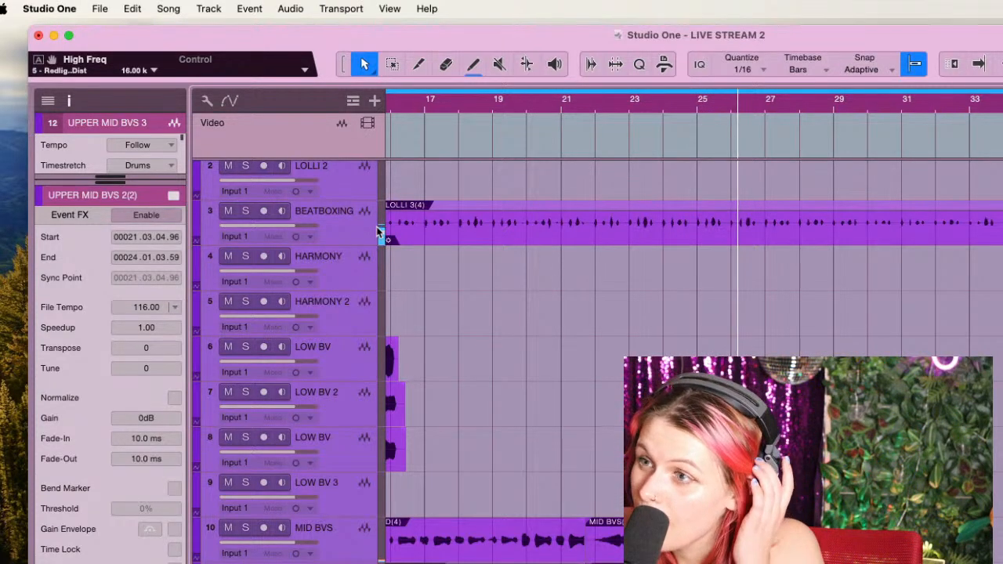
key(space)
key(space)
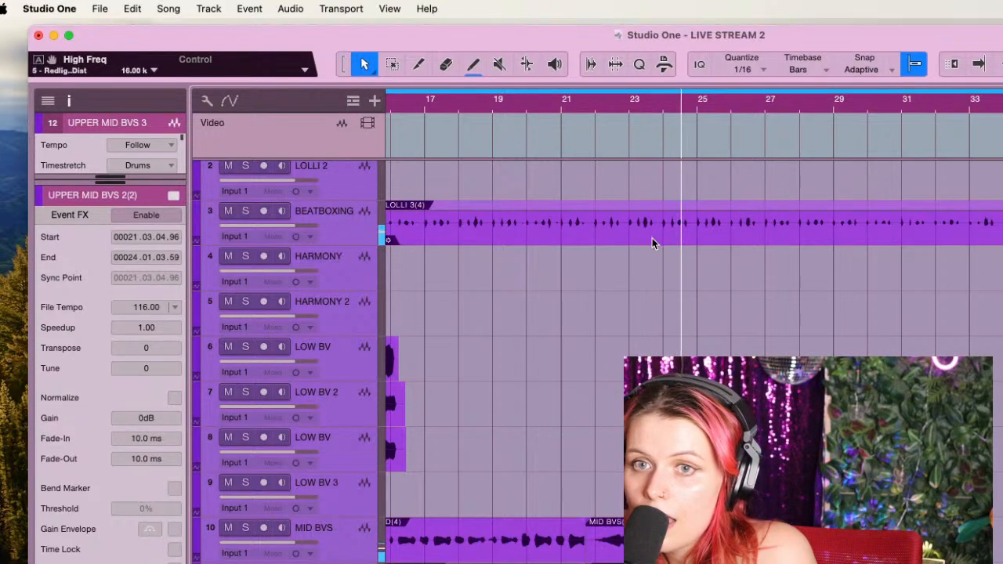
key(space)
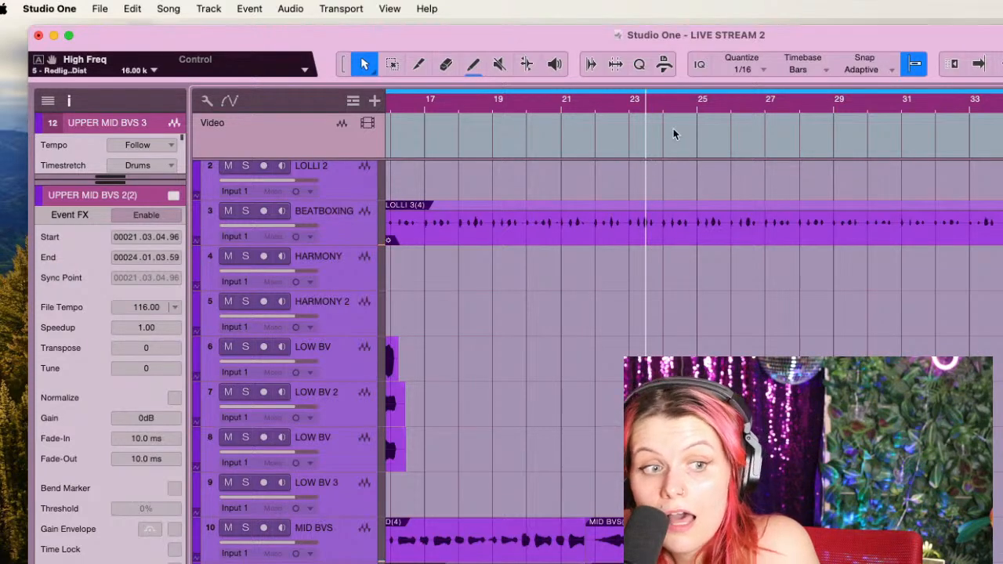
key(space)
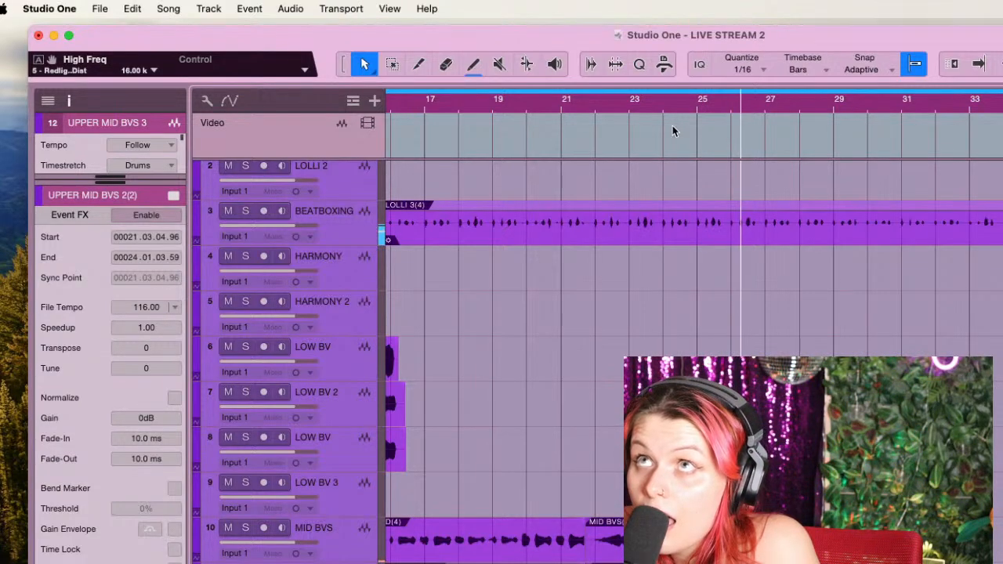
key(space)
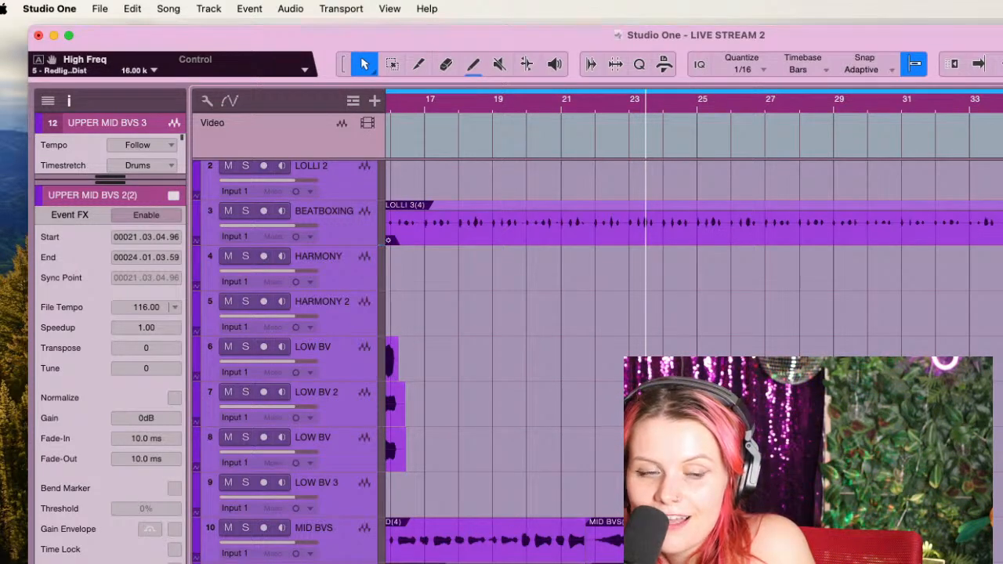
Record upper mid backing vocal takes from about bar 23 to bar 28 and select the UPPER MID BVS 2(3) event
key(space)
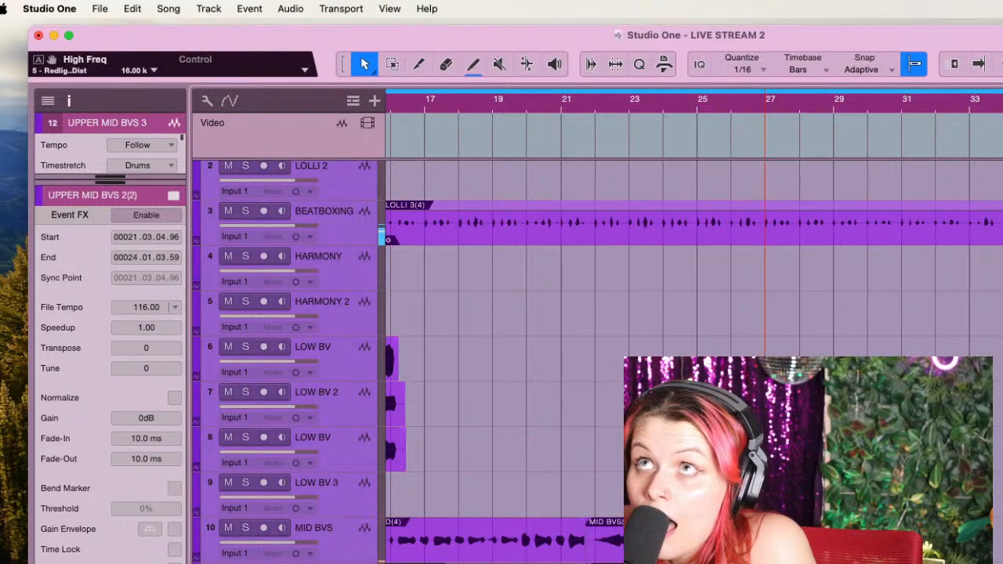
key(space)
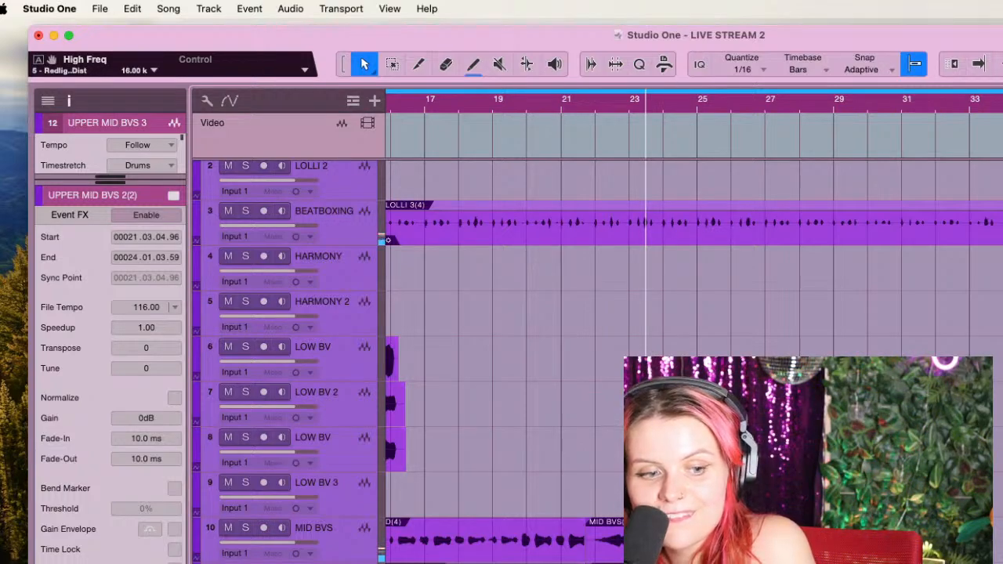
key(space)
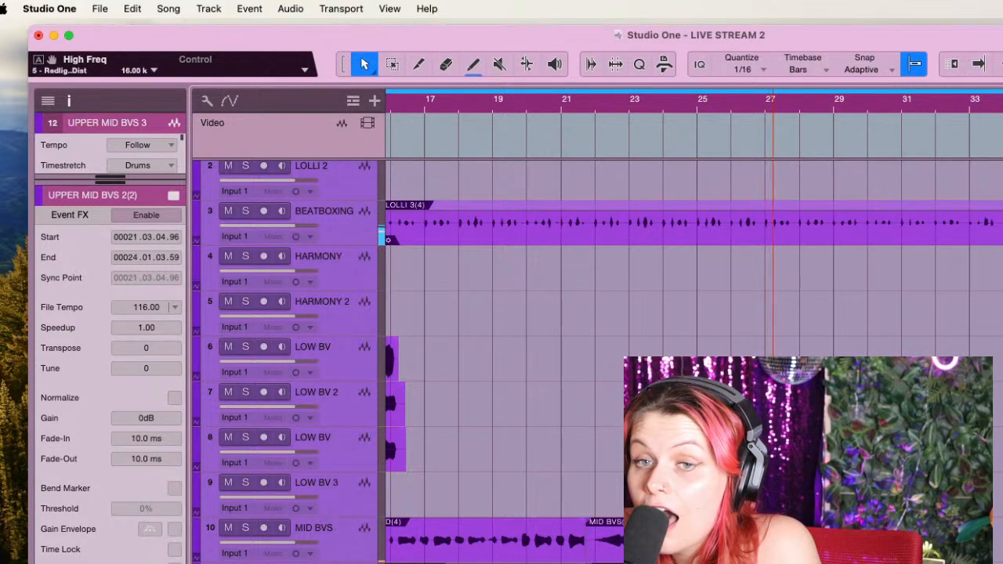
key(space)
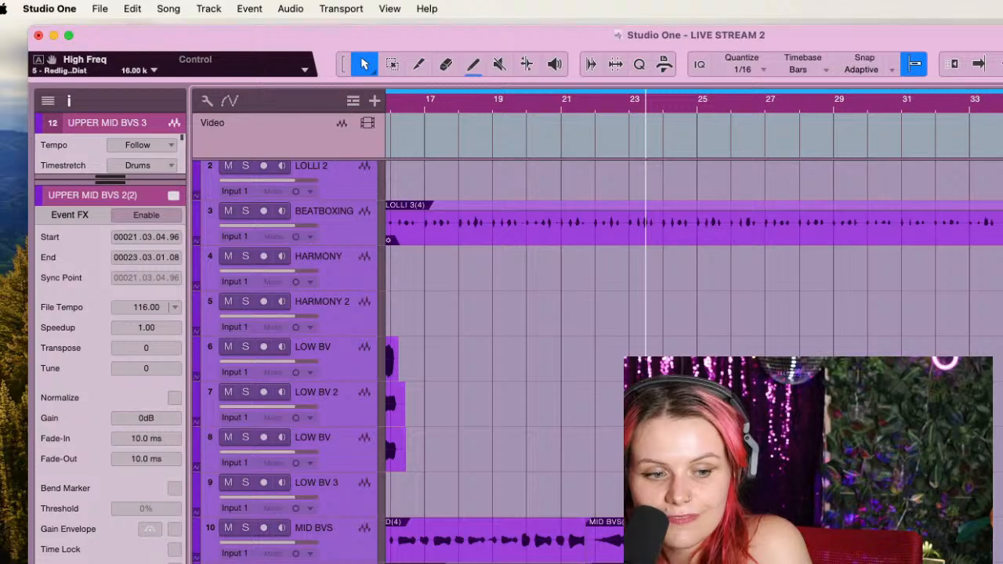
key(space)
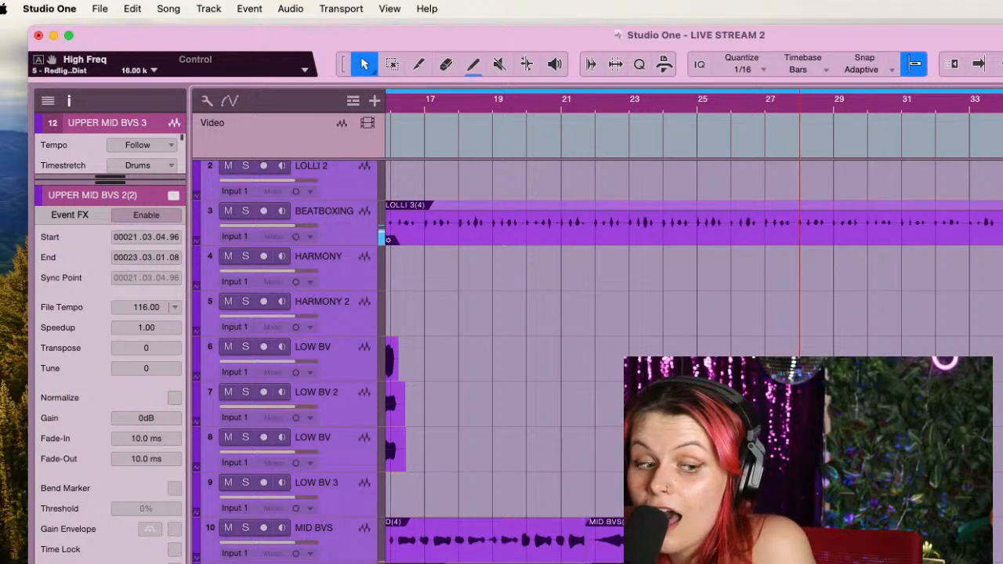
key(space)
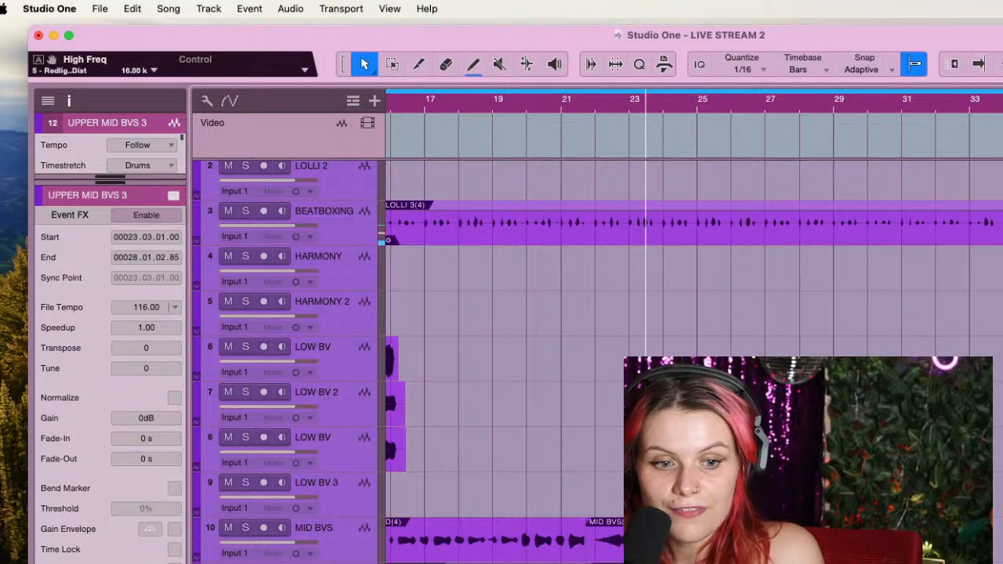
scroll(667, 549, up, 1)
click(666, 563)
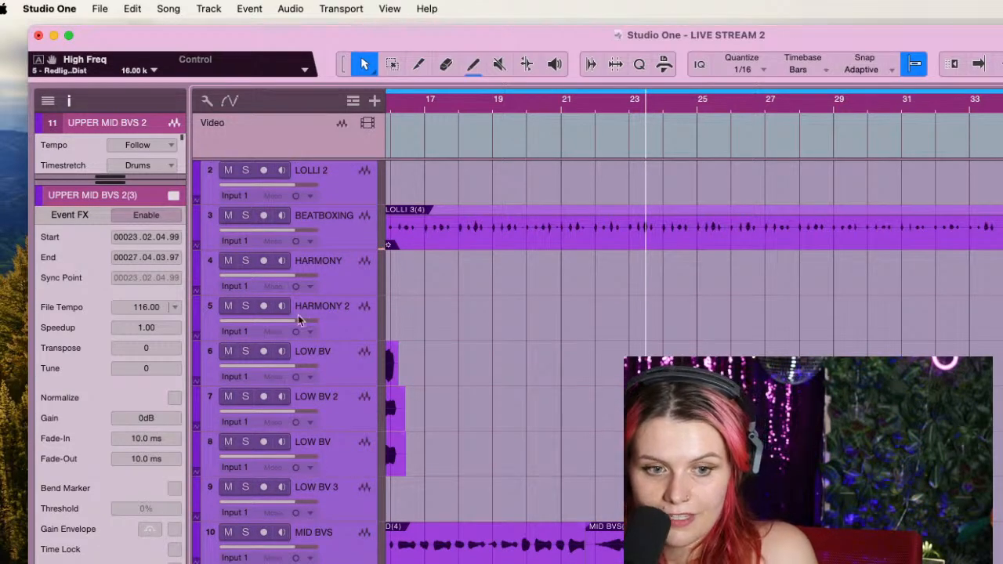
Turn on input monitoring for LOLLI 2, and pan UPPER MID BVS 4 to L62 and UPPER MID BVS 3 to R45
click(281, 170)
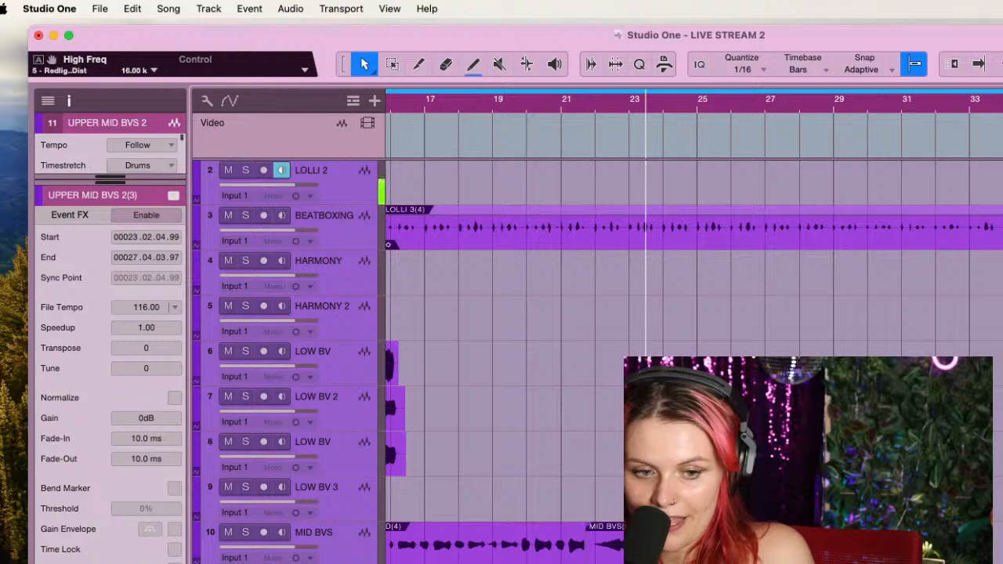
click(674, 563)
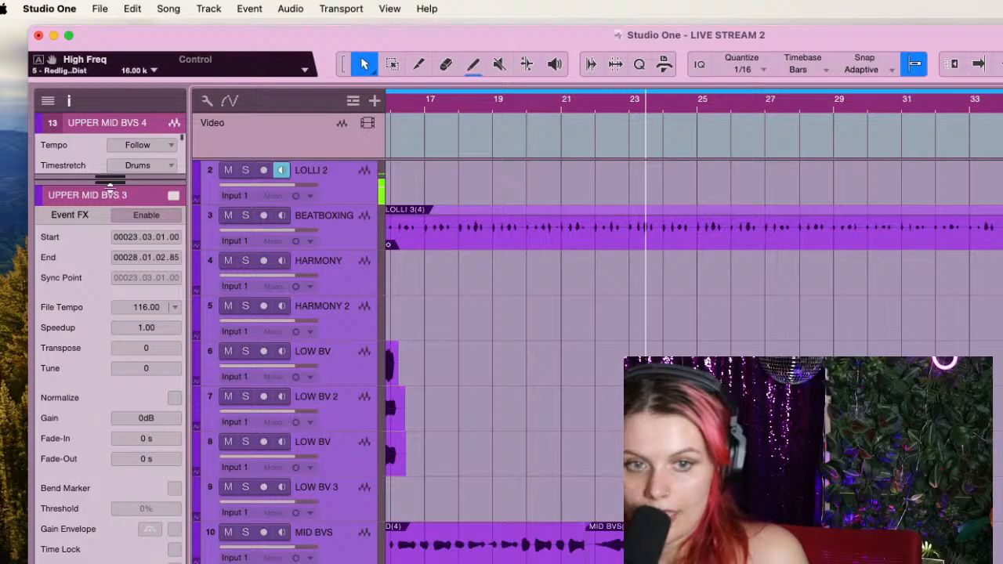
drag(110, 187, 94, 563)
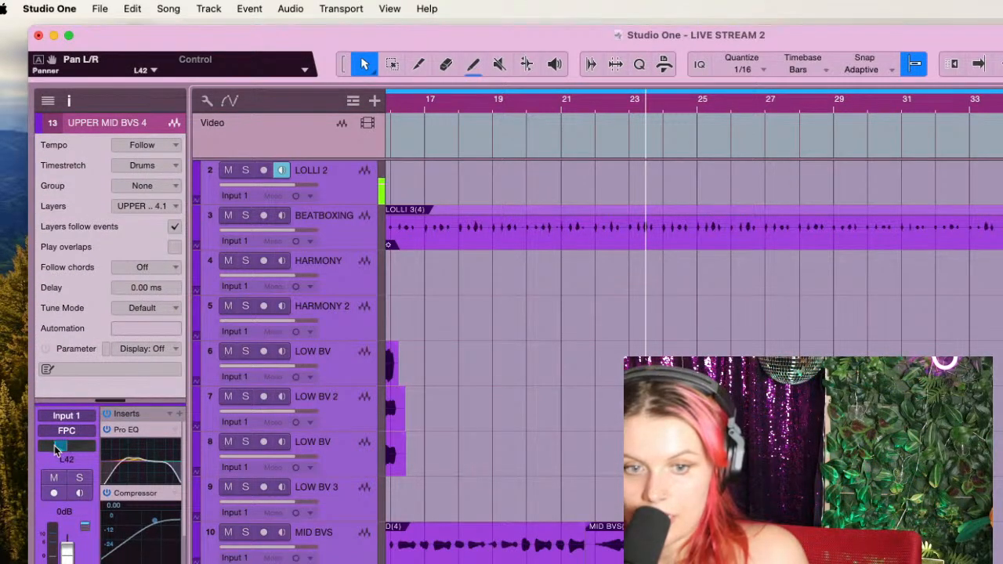
drag(53, 445, 49, 446)
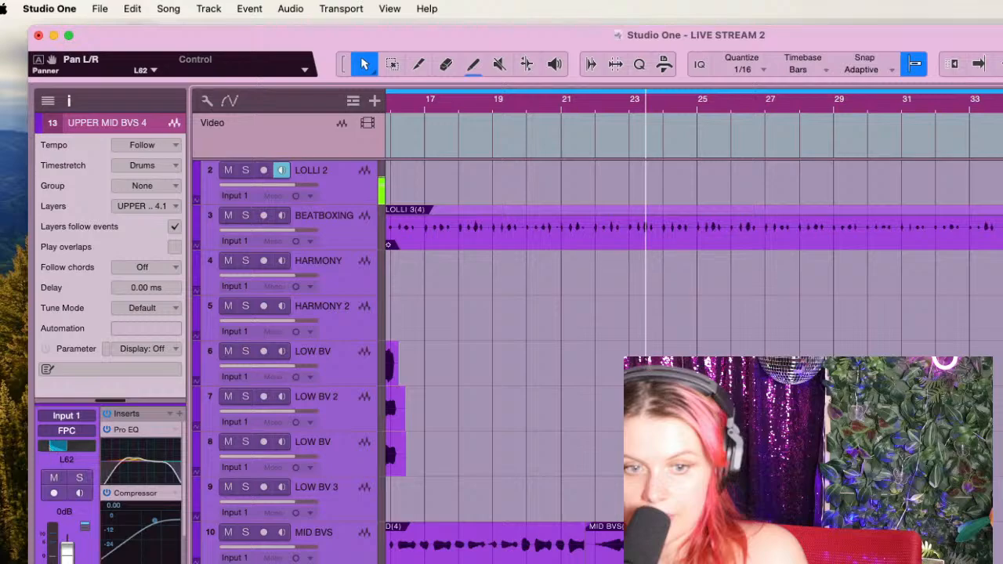
key(Up)
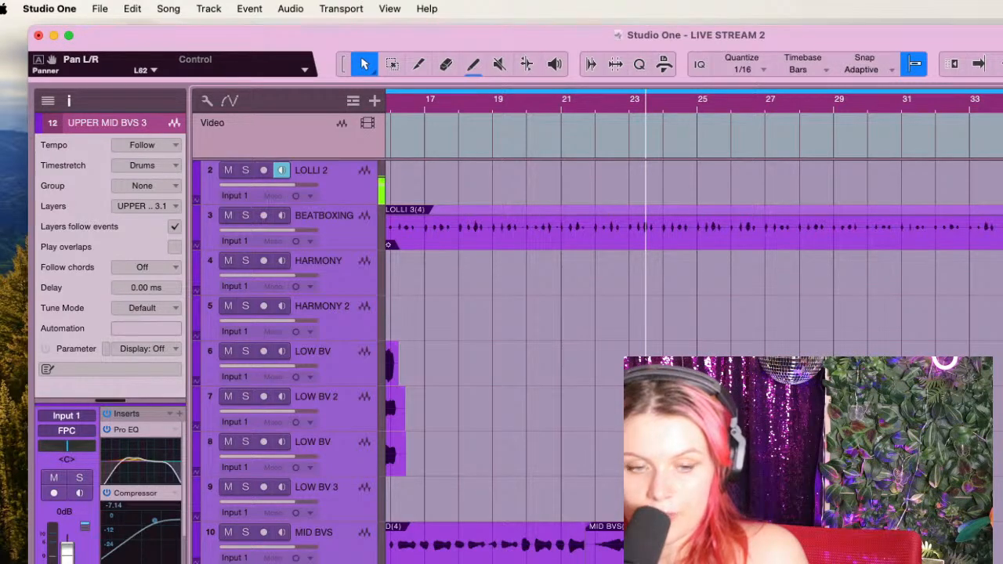
drag(80, 447, 79, 449)
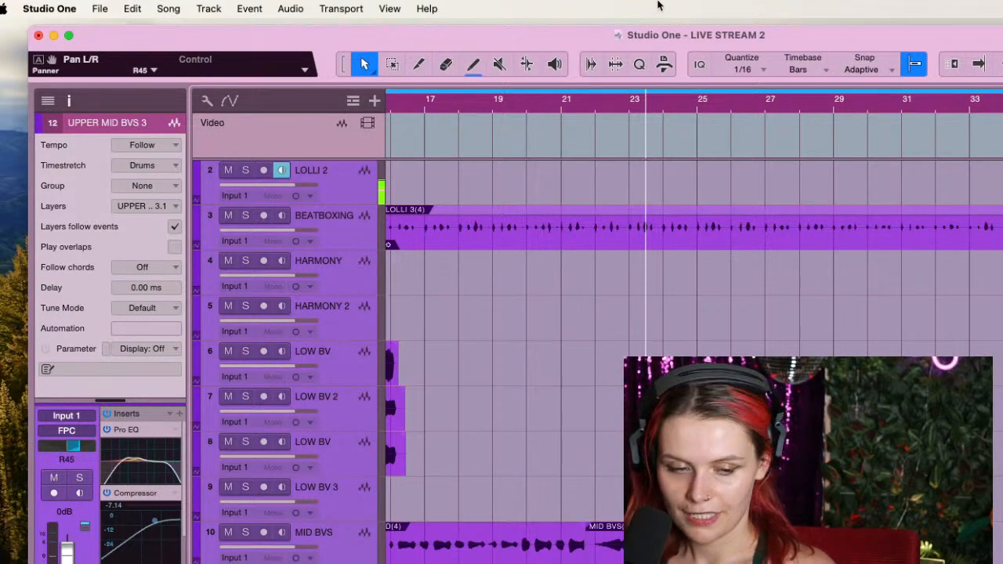
Lower the event volume of the LOLLI 3(4) clip on the BEATBOXING track
scroll(655, 549, up, 5)
click(655, 563)
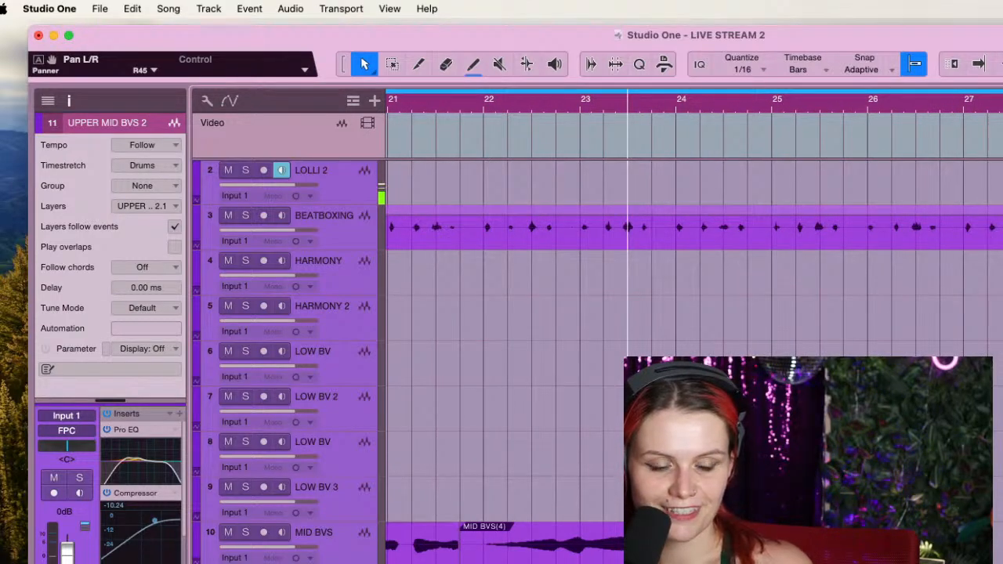
click(655, 563)
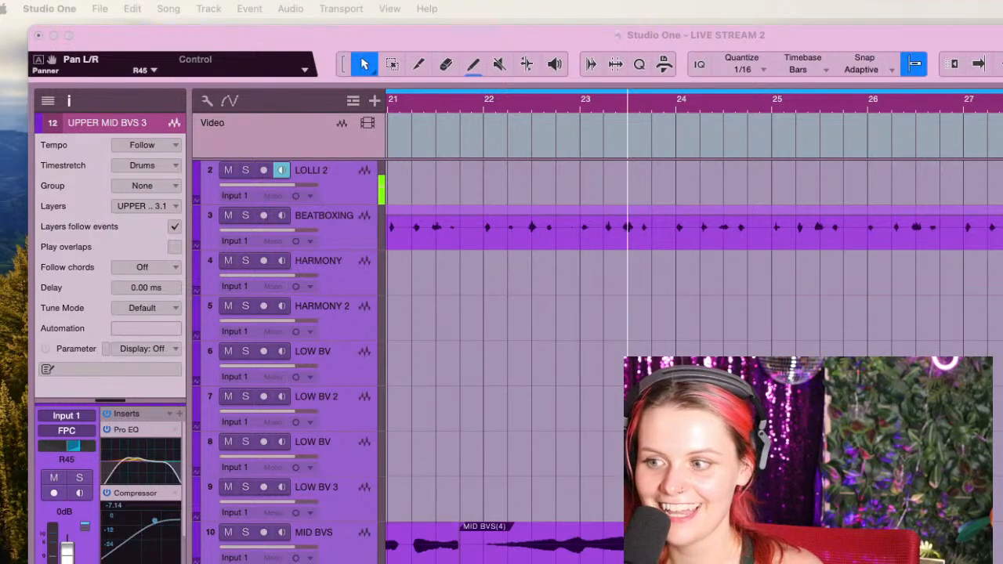
click(867, 235)
click(921, 234)
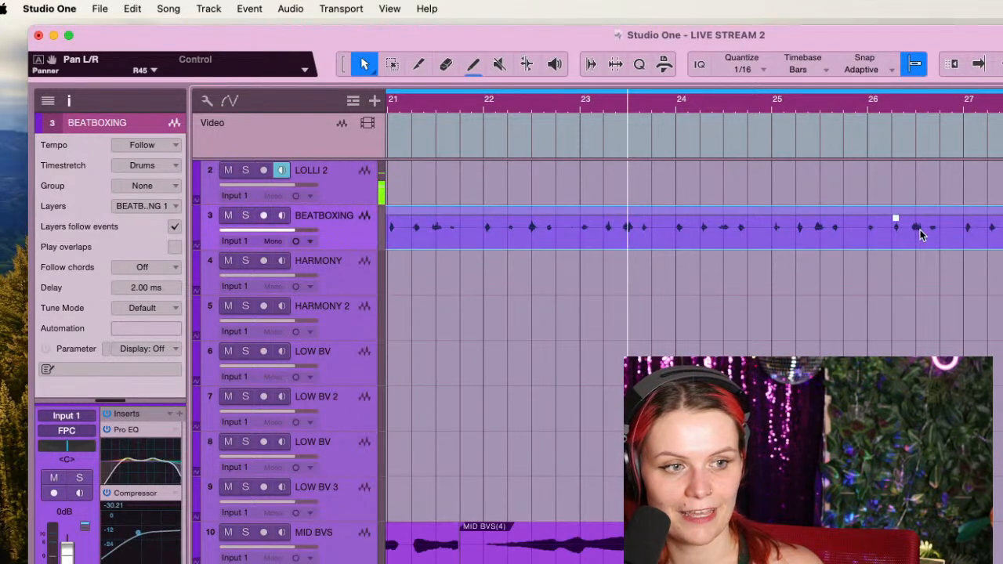
drag(896, 219, 898, 226)
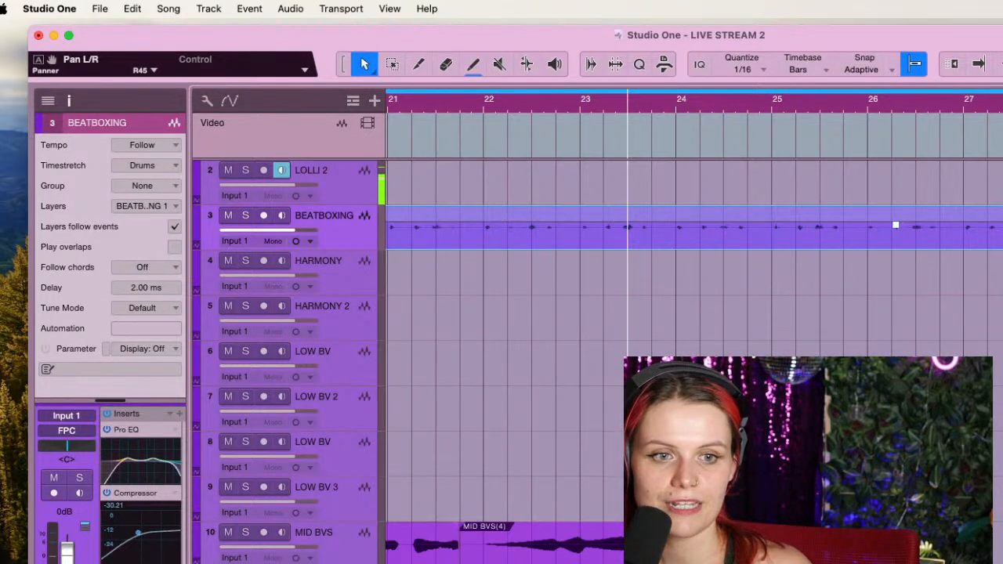
key(w)
key(w)
key(w)
key(w)
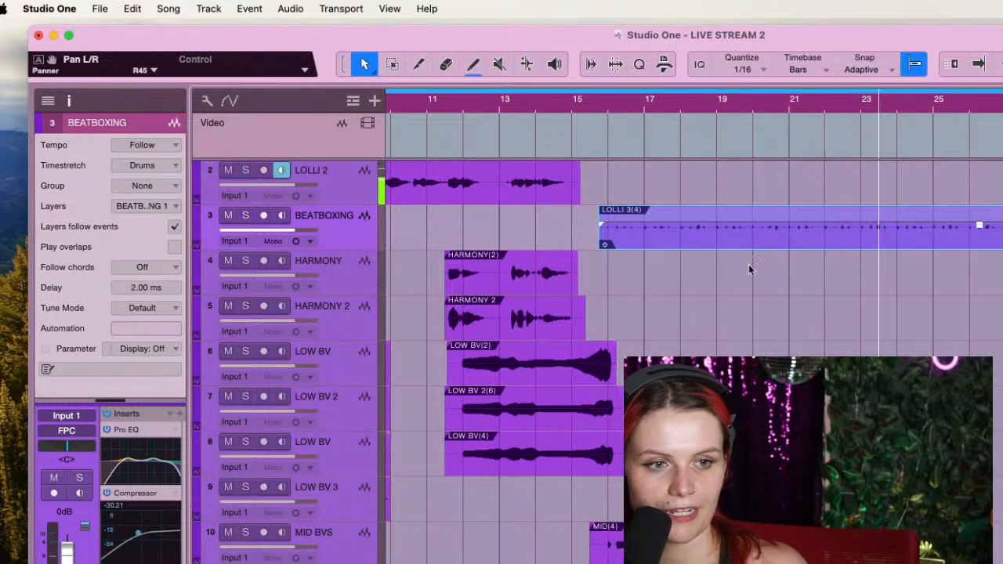
Look over the whole arrangement, from the lead LOLLI tracks down to the upper mid backing vocals
scroll(751, 269, up, 2)
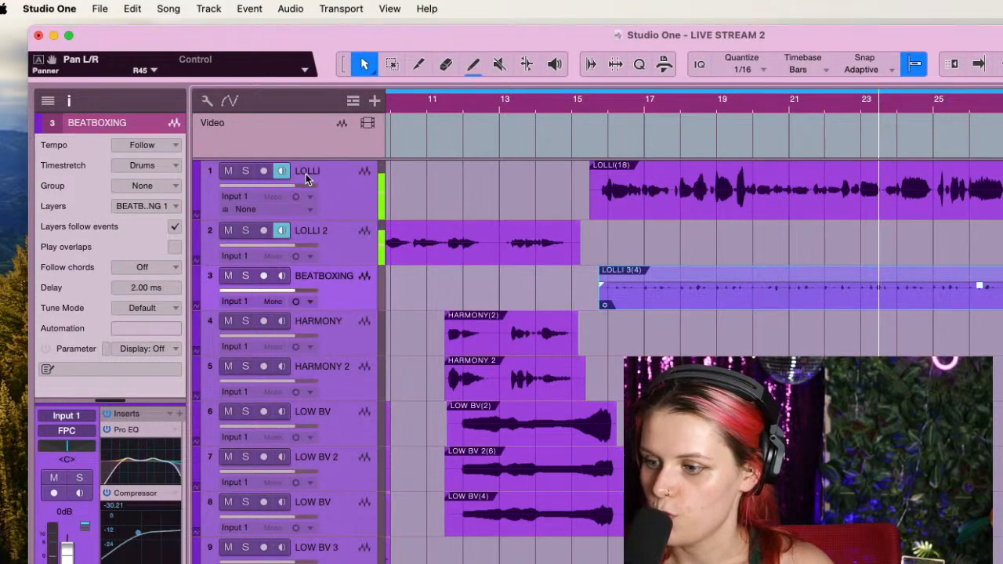
scroll(306, 180, down, 1)
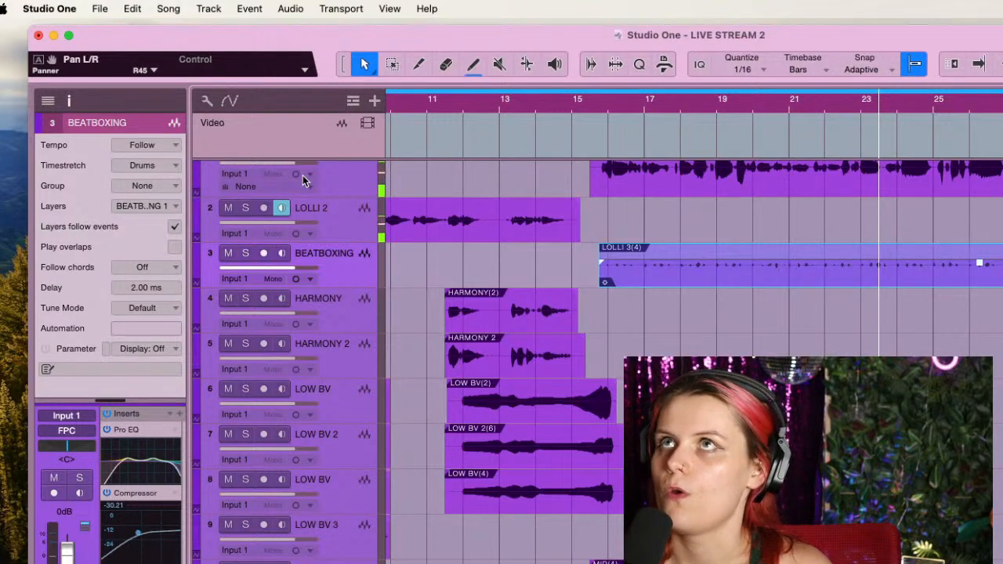
scroll(306, 201, down, 1)
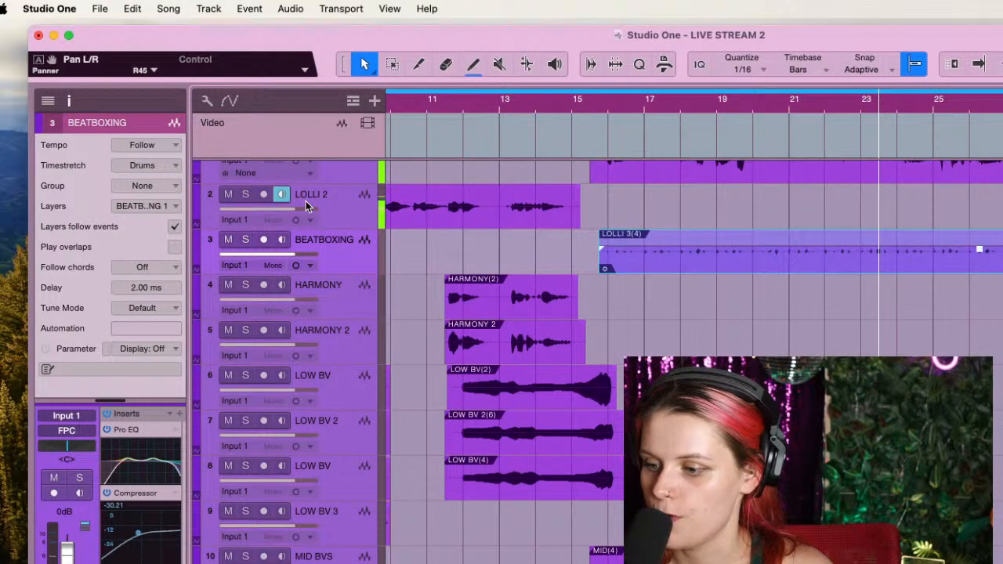
scroll(305, 202, down, 2)
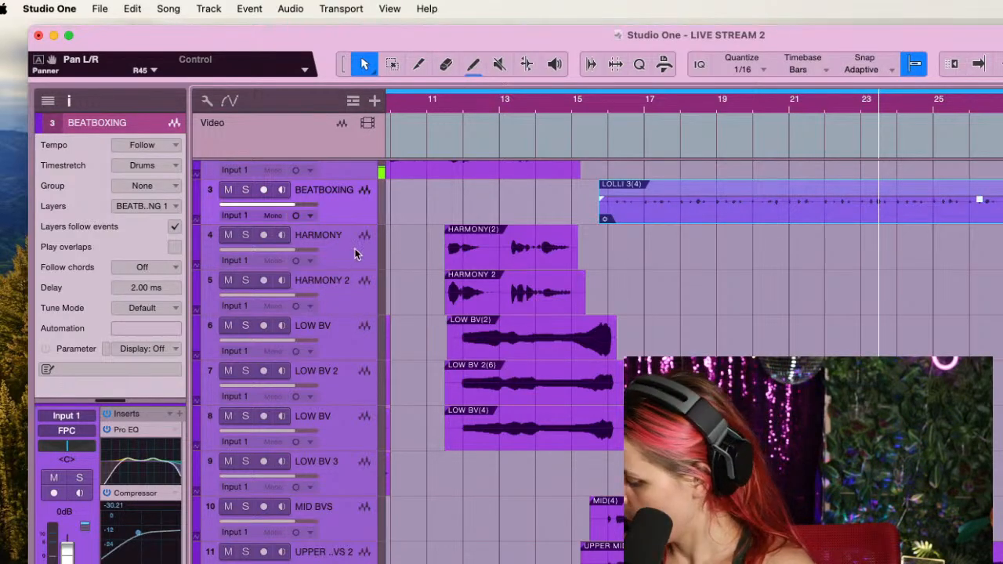
scroll(425, 228, down, 1)
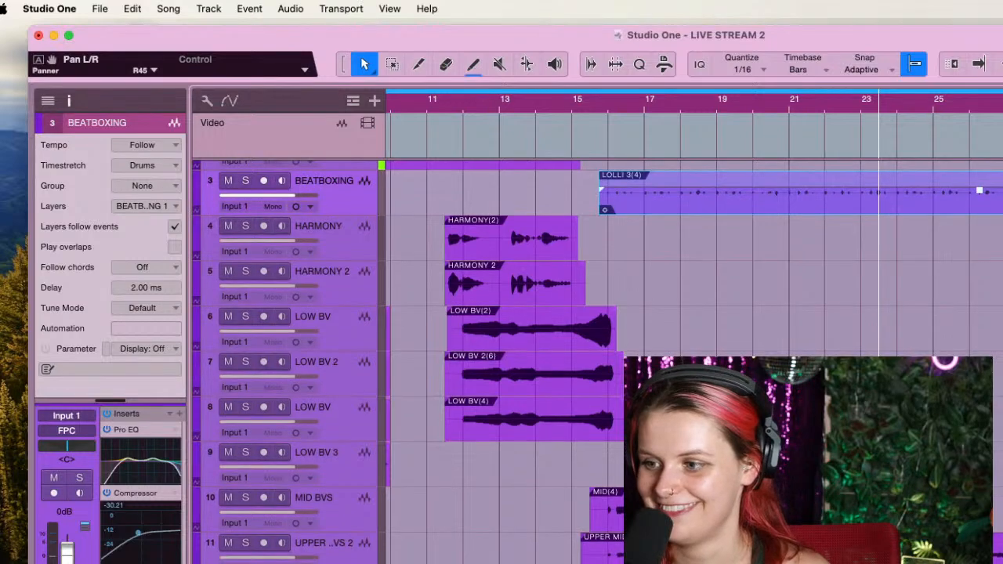
scroll(267, 224, down, 4)
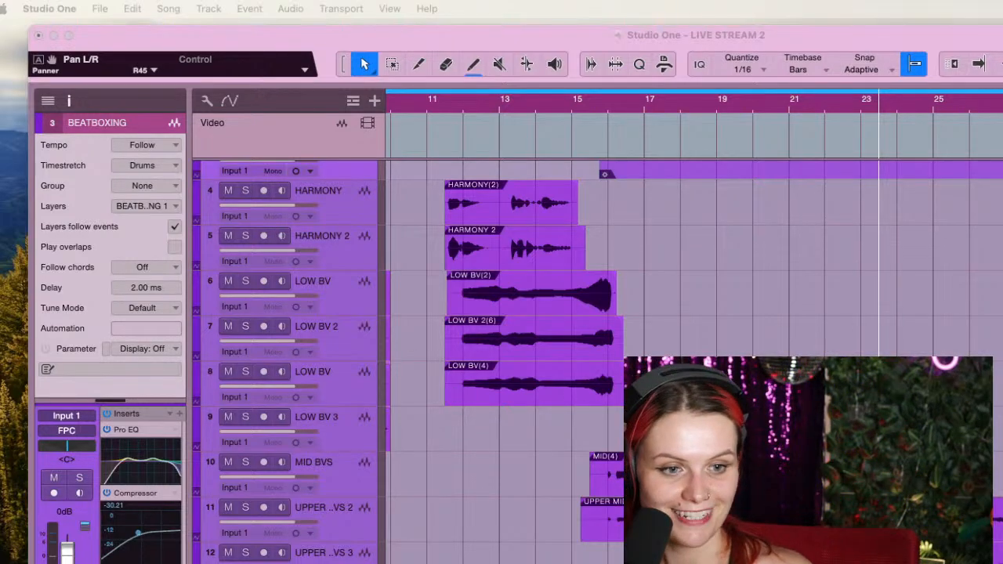
scroll(623, 314, down, 6)
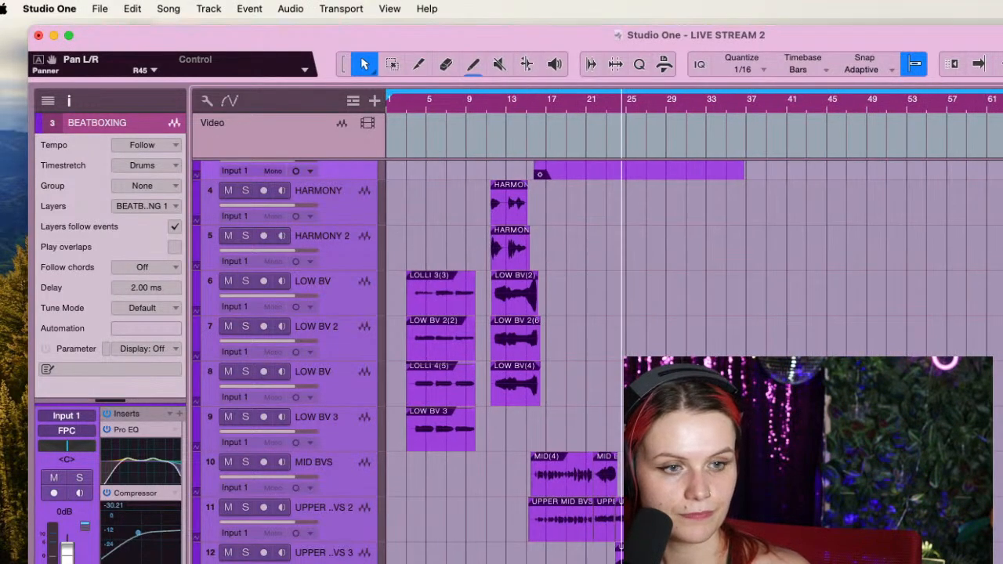
scroll(371, 505, down, 5)
scroll(439, 454, up, 8)
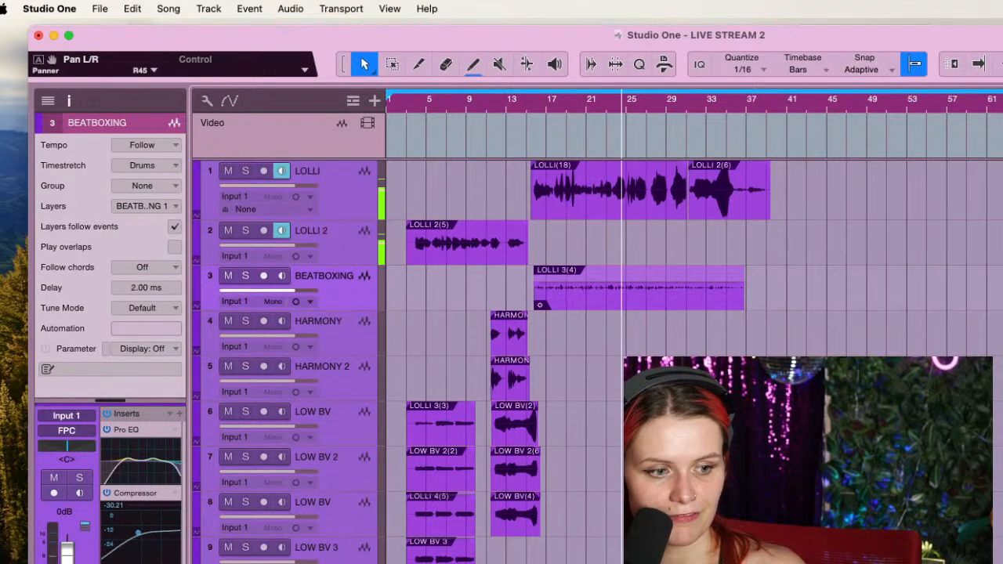
scroll(416, 291, up, 5)
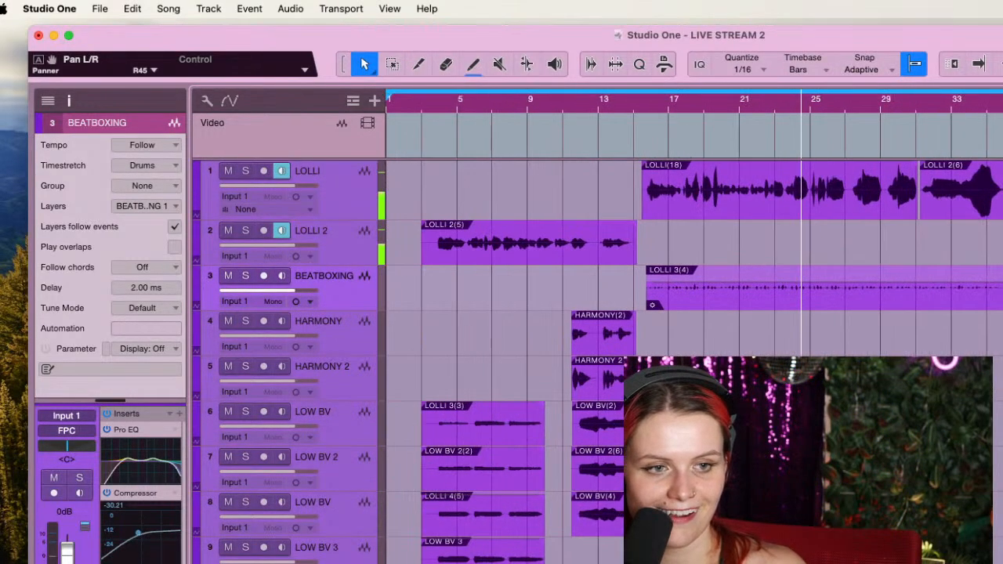
scroll(416, 291, down, 5)
Play back the song from just before bar 3 and again from about bar 6.5 to find a spot for new backing vocals
drag(402, 100, 400, 119)
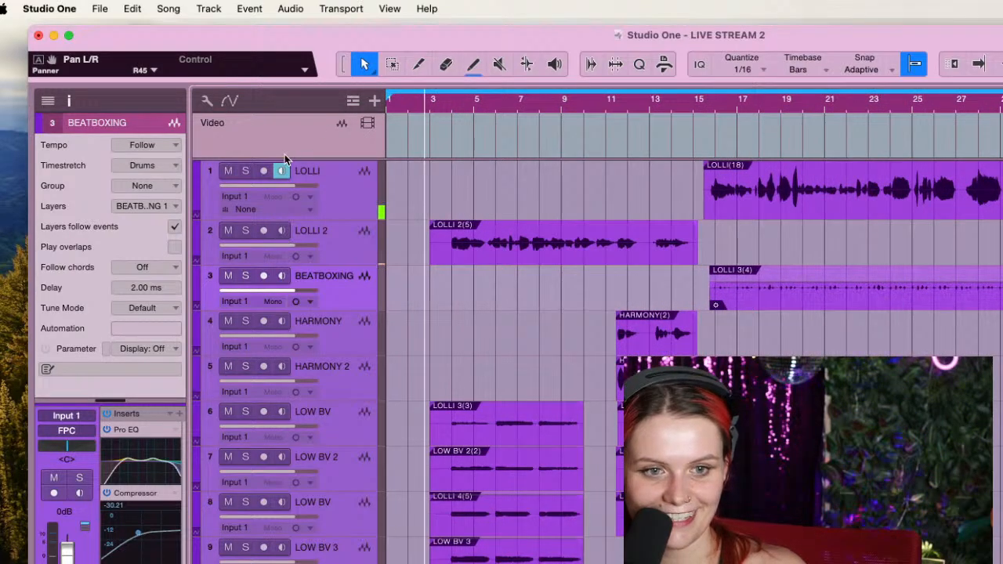
key(space)
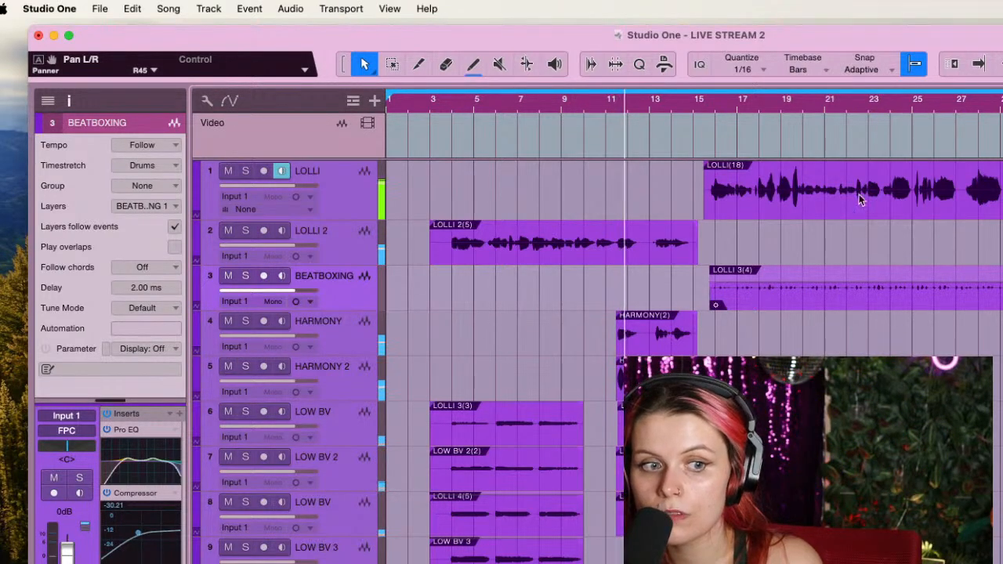
key(space)
click(514, 100)
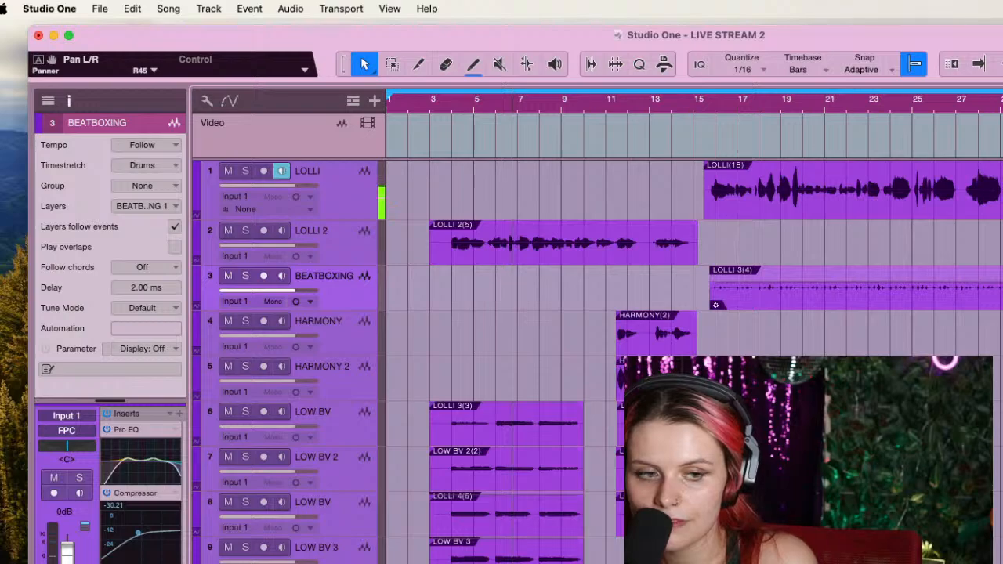
key(space)
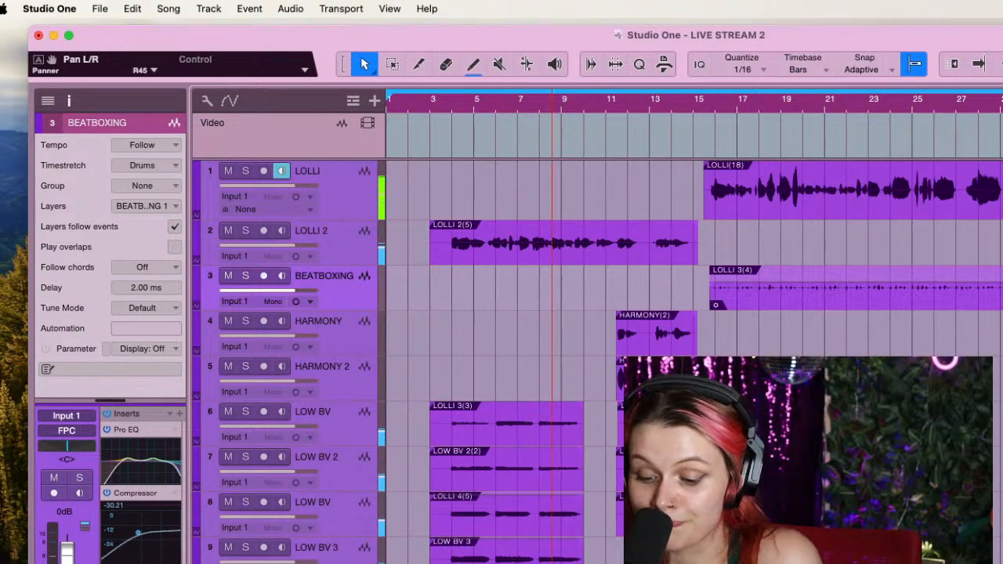
key(space)
Record a backing vocal take on the UPPER MID BVS 2 track, starting from about bar 4
key(space)
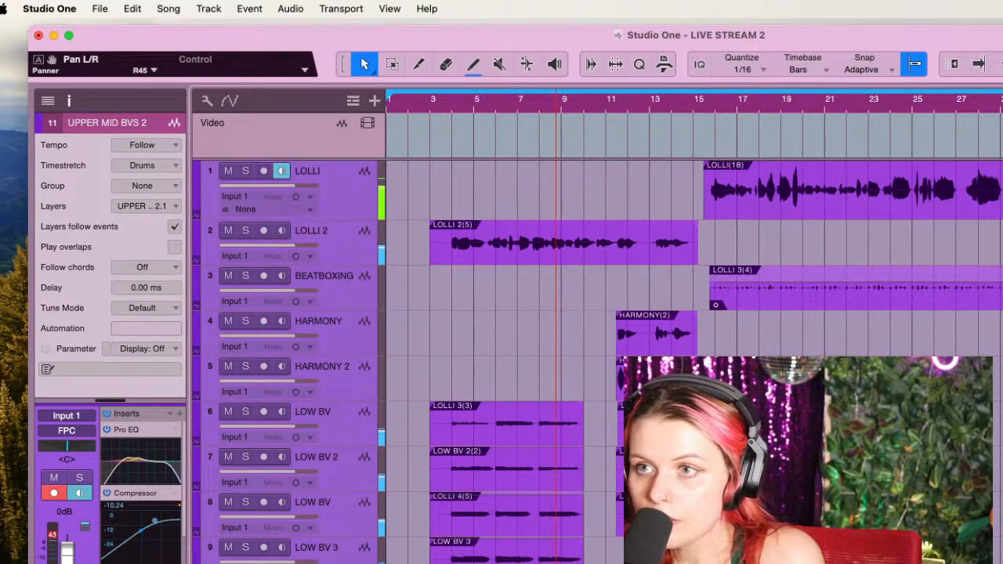
key(space)
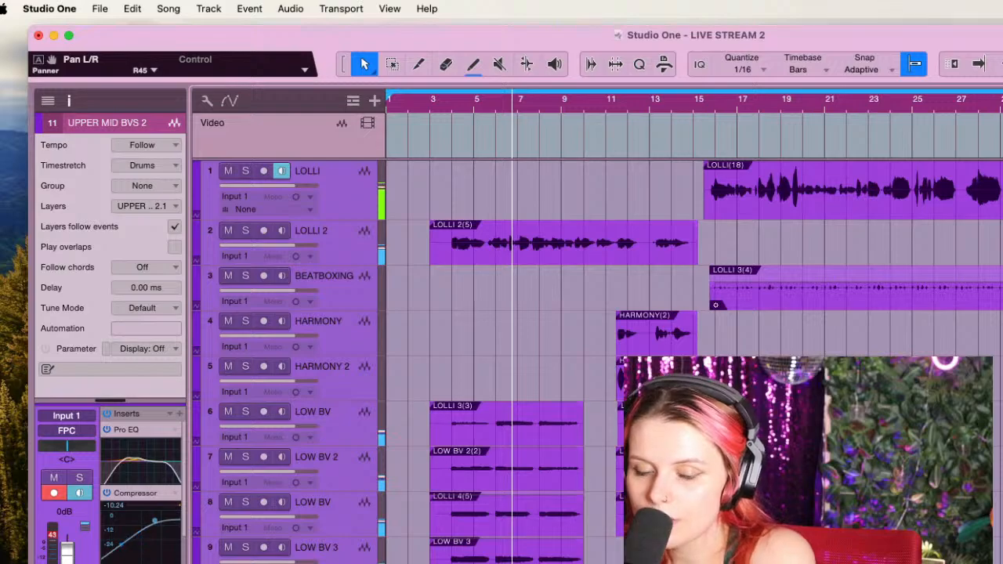
click(457, 104)
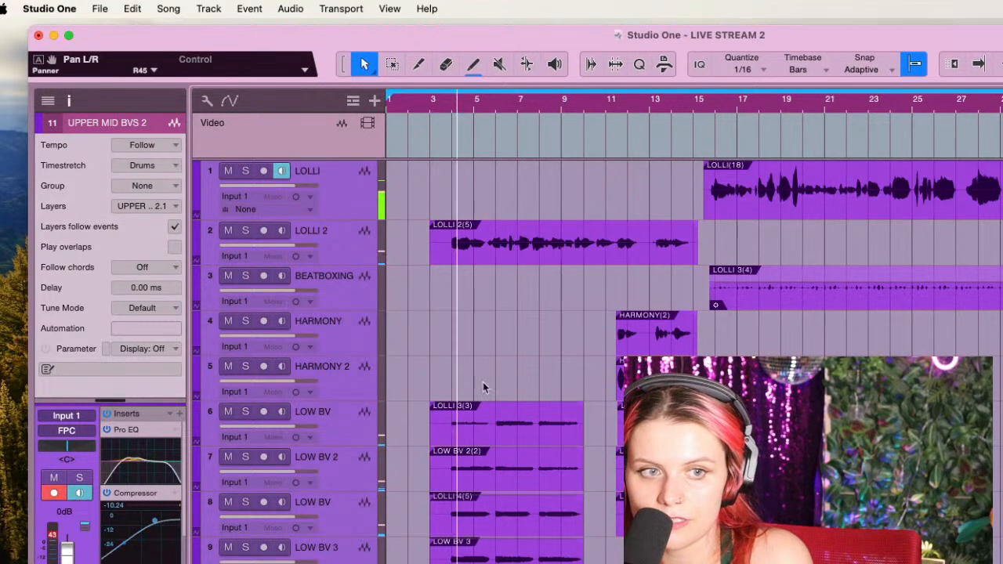
key(space)
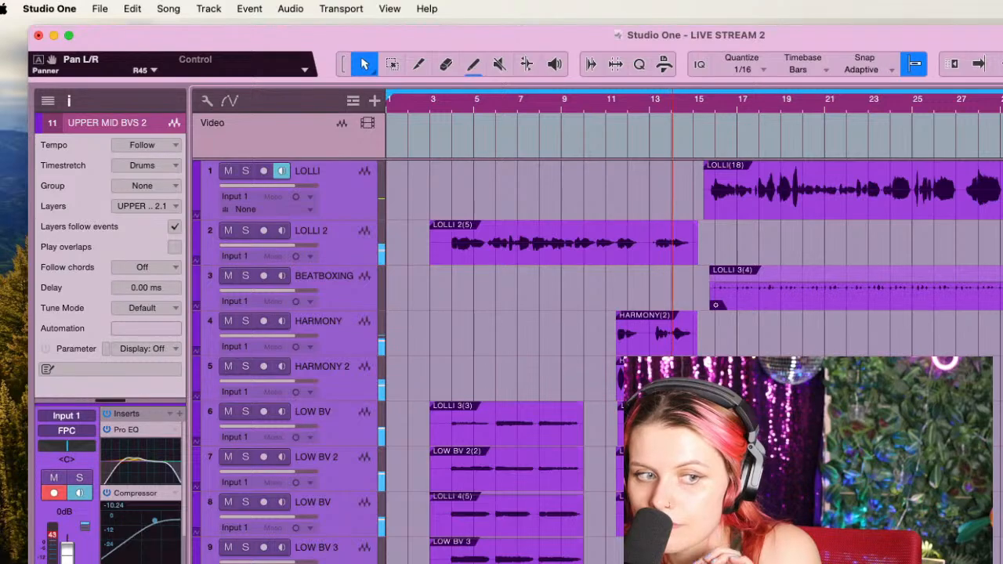
key(space)
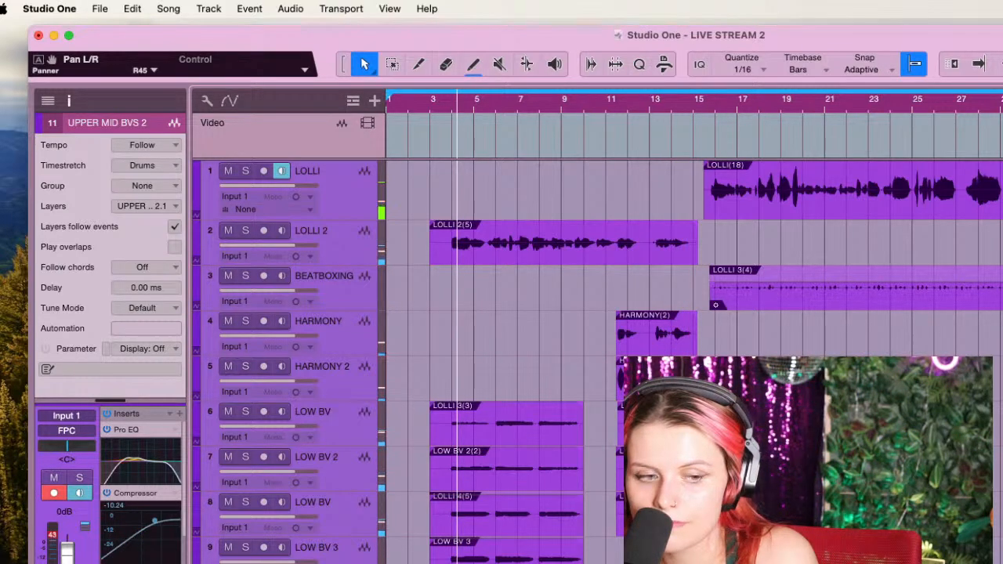
Trim the start of UPPER MID BVS 2(6) to about bar 7.5 and record a take on UPPER MID BVS 4 from about bar 8.5
scroll(501, 361, down, 3)
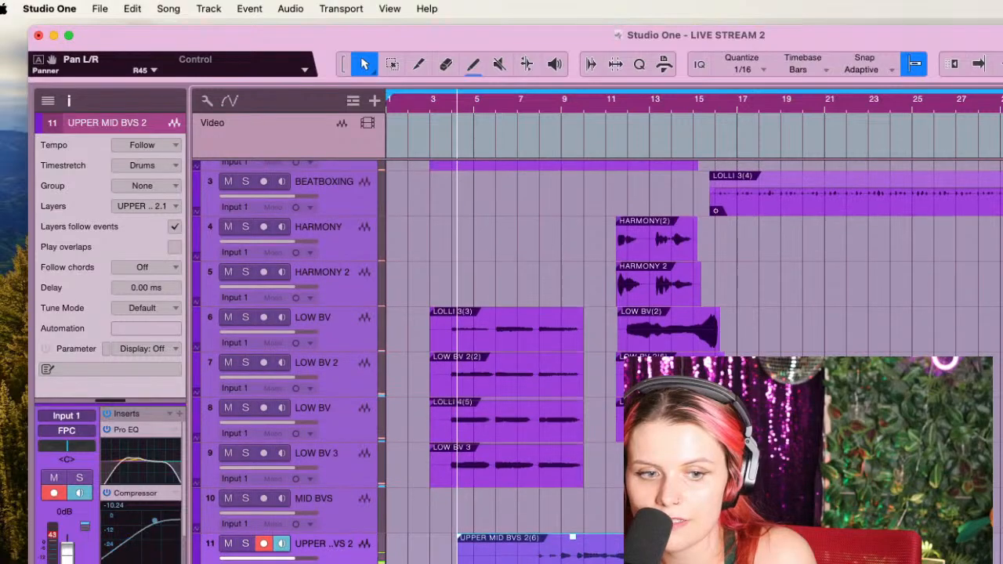
key(Down)
key(Down)
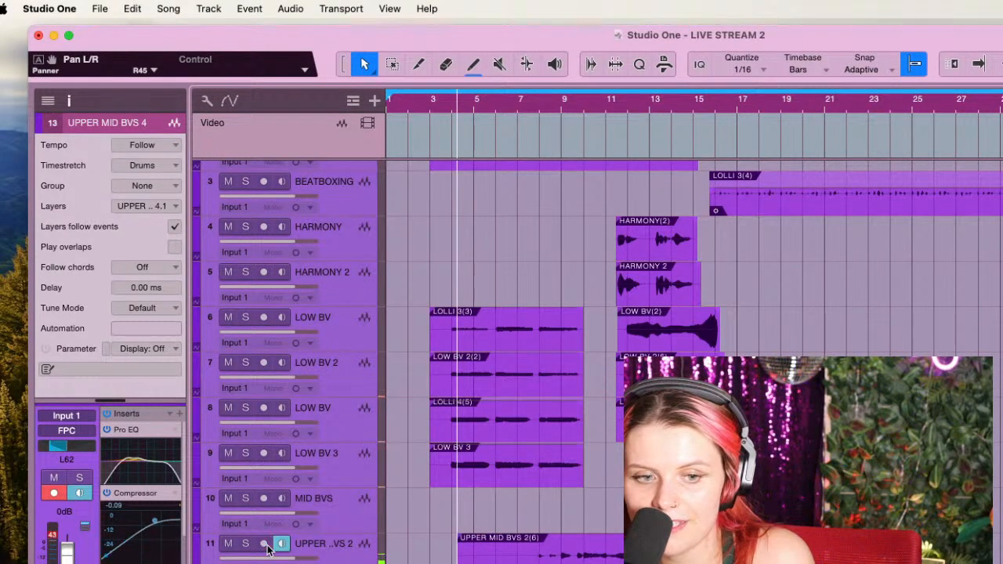
click(558, 102)
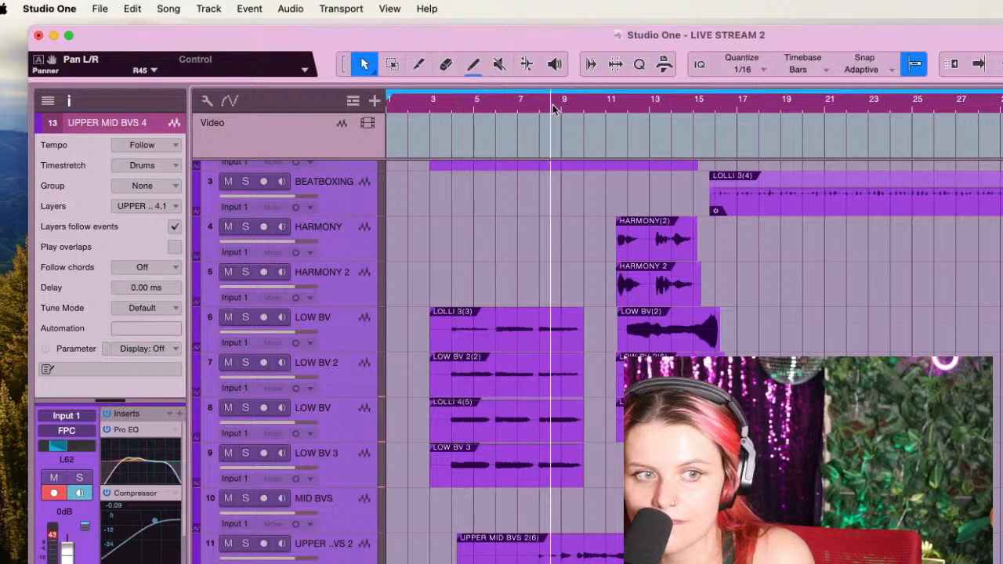
key(space)
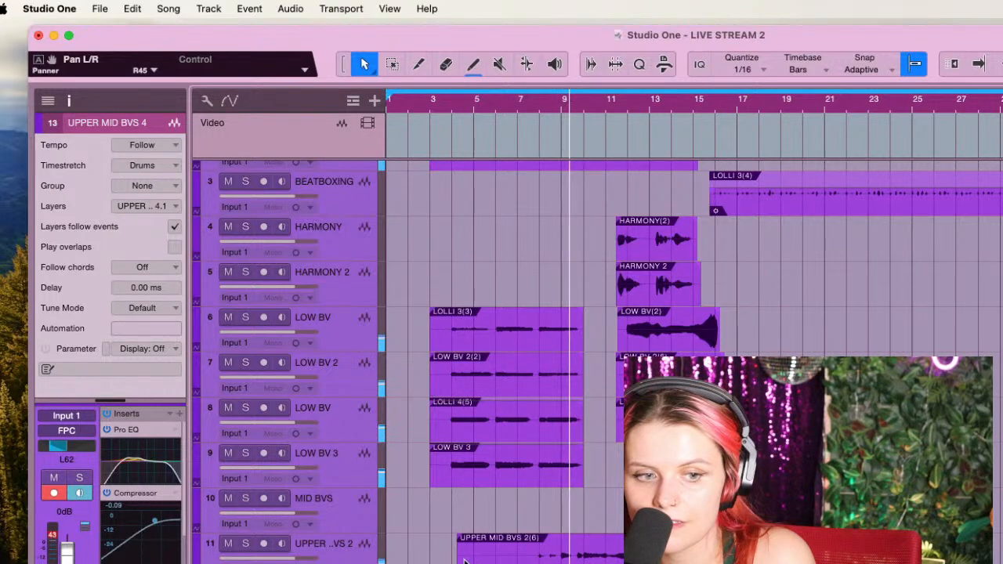
drag(458, 559, 528, 558)
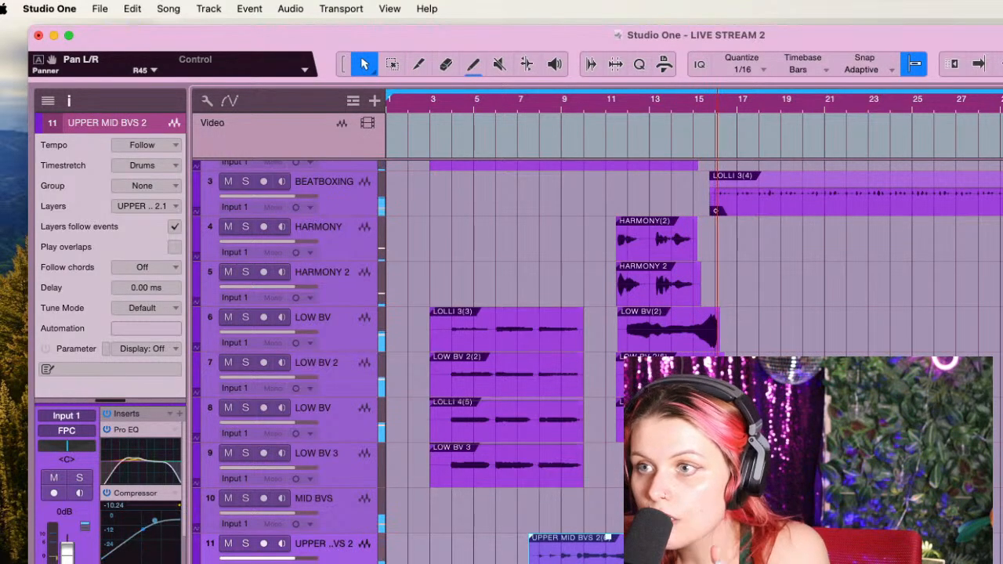
key(space)
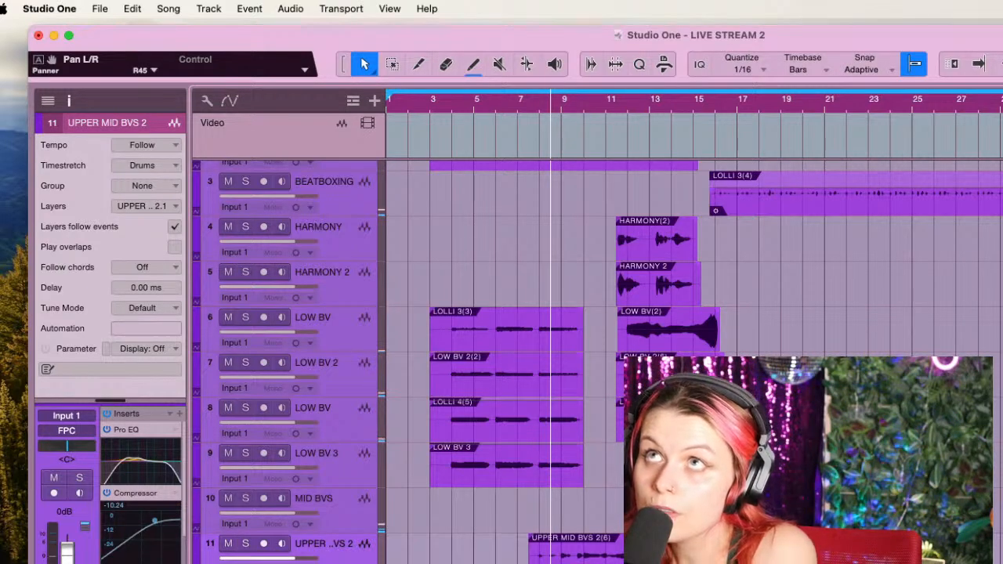
Record a backing vocal take on the UPPER MID BVS 4 track, starting from about bar 13
click(324, 563)
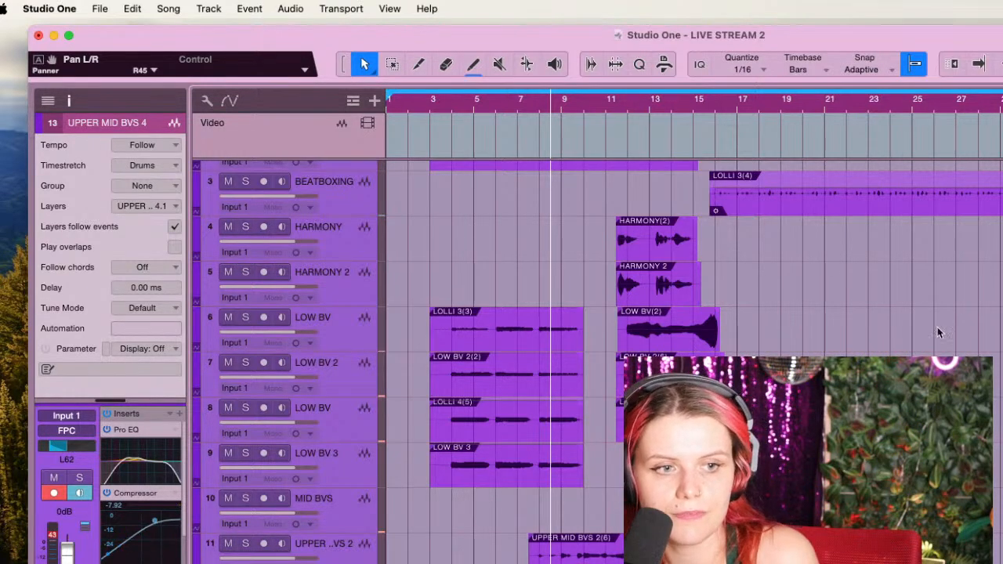
click(649, 104)
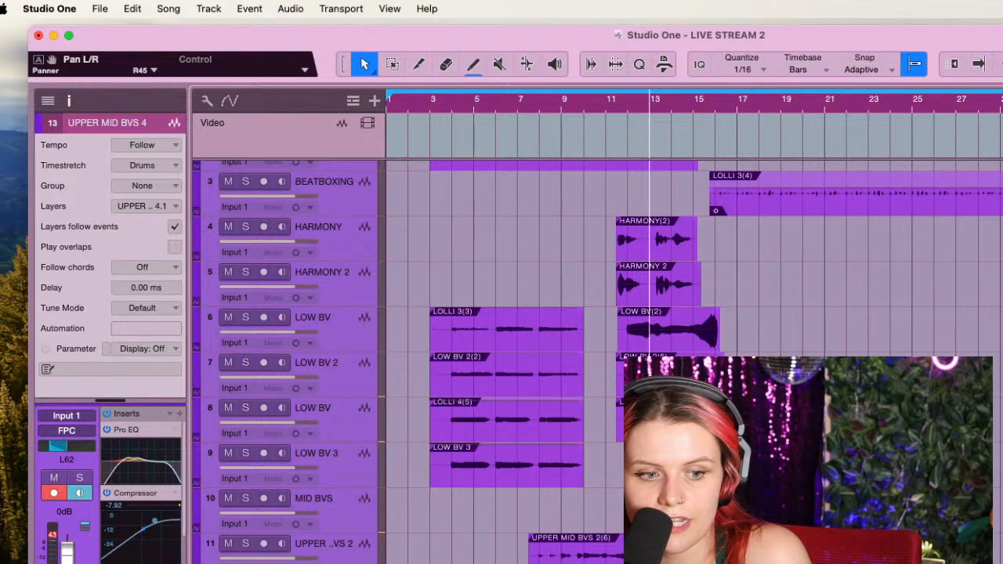
key(space)
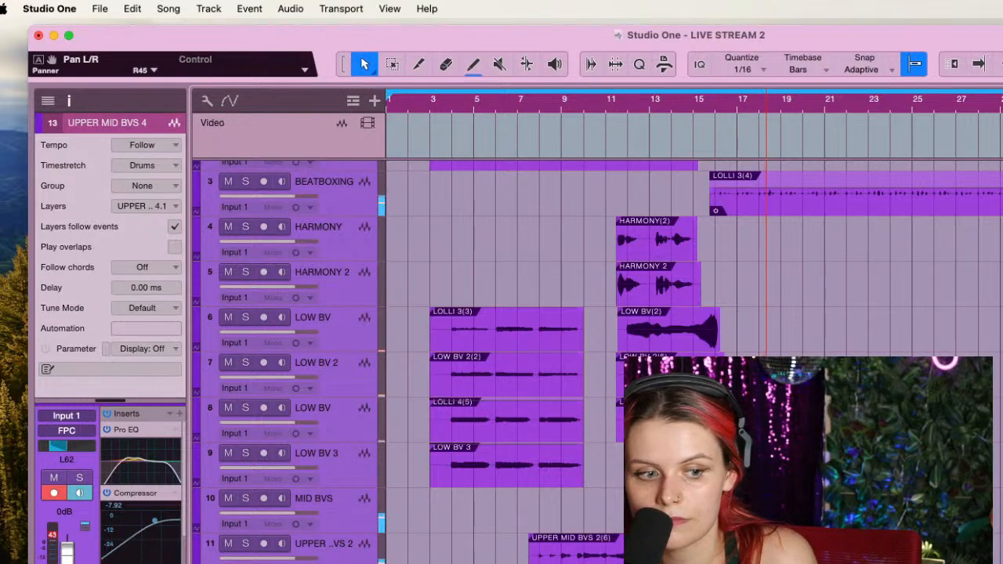
key(space)
Listen briefly from about bar 14.5 and record another take on UPPER MID BVS 4 from about bar 13.5
click(680, 110)
key(space)
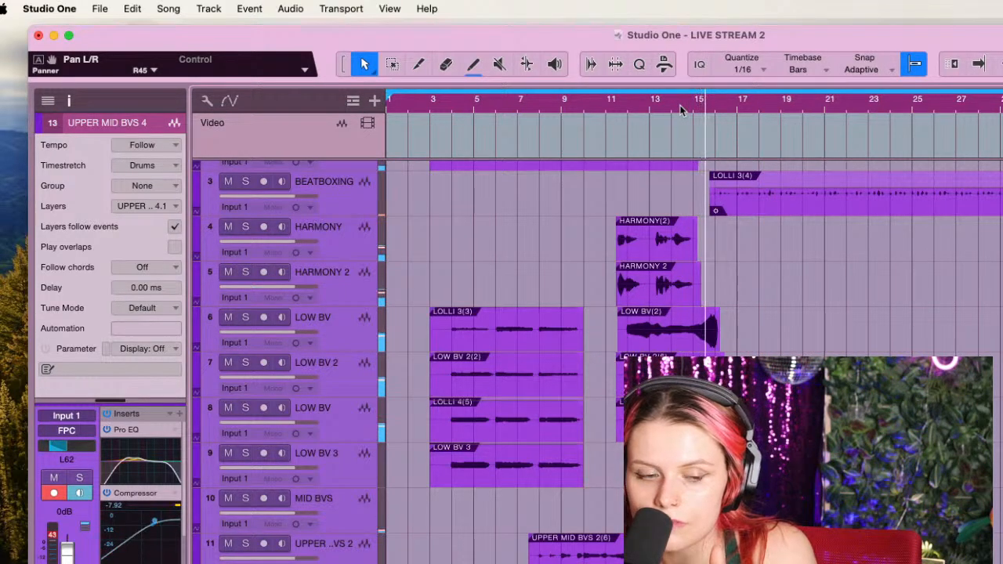
key(space)
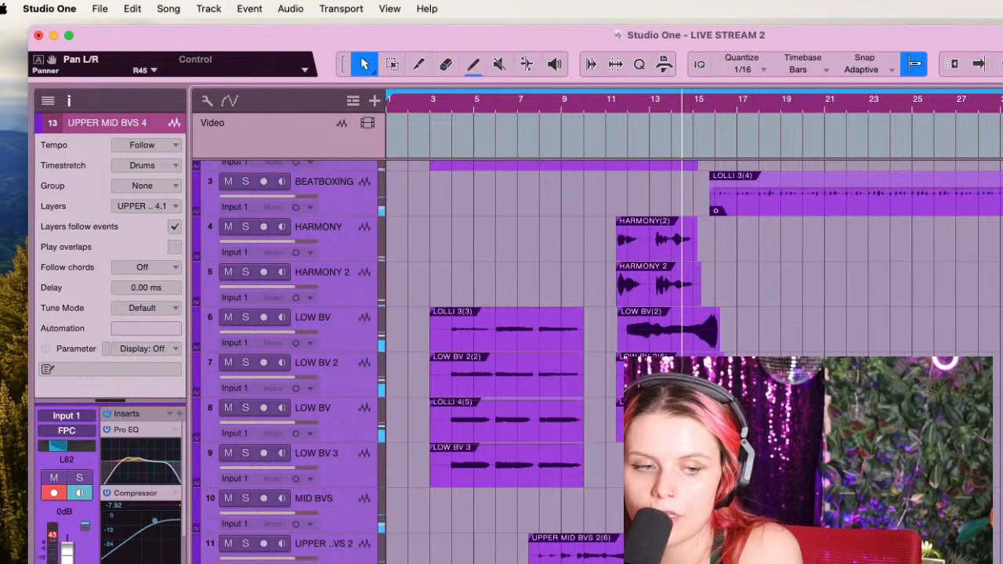
click(661, 104)
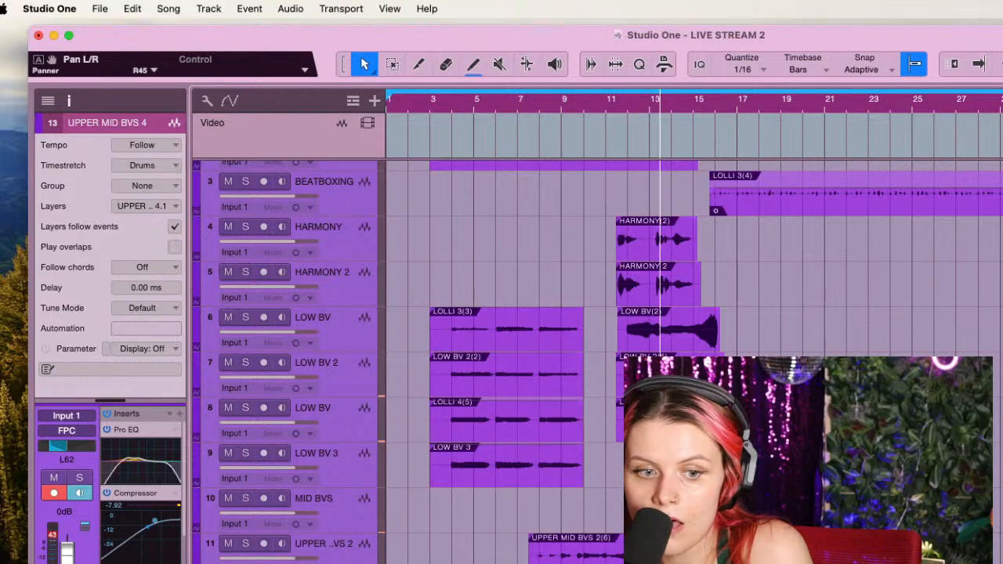
key(space)
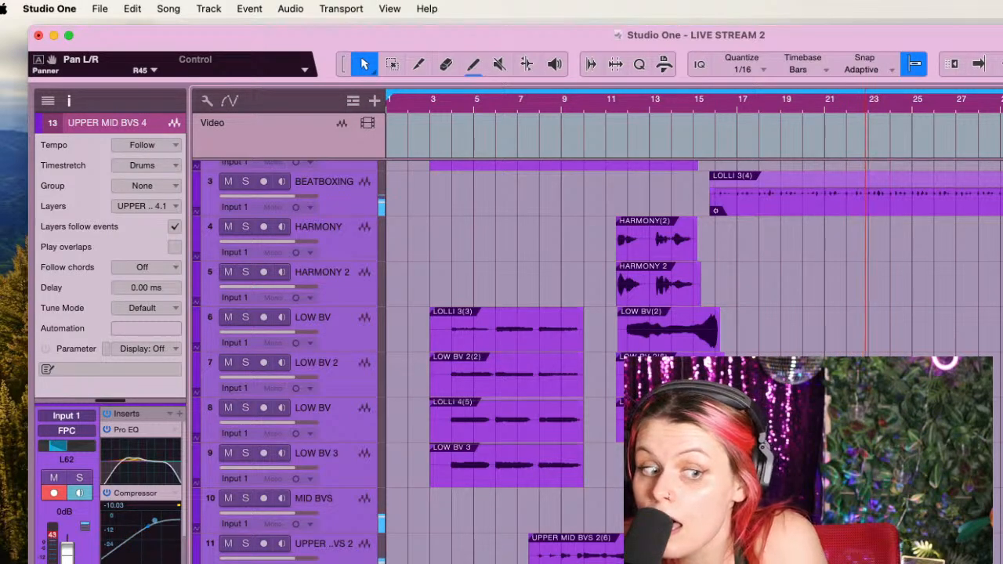
key(space)
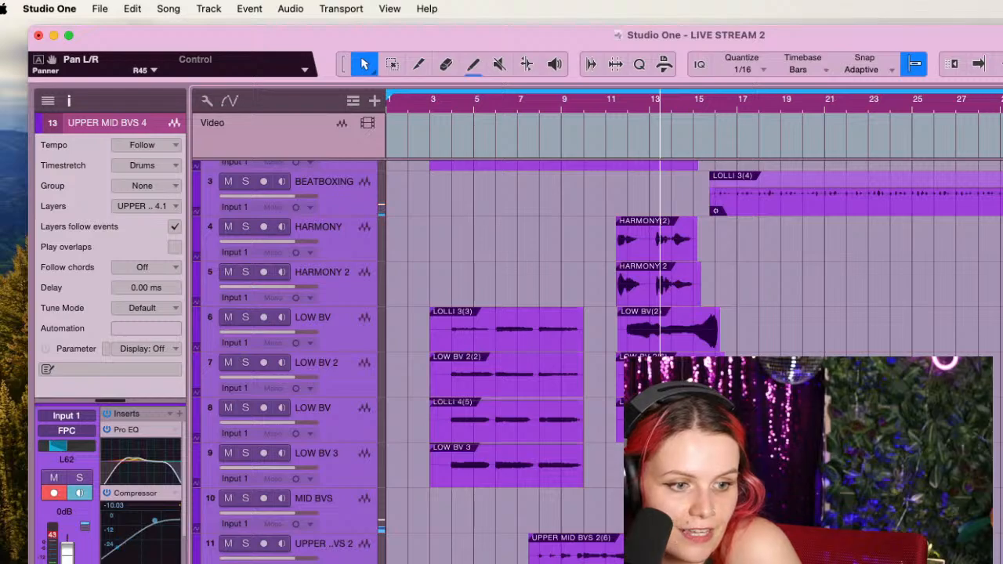
Lower the volume of the LOLLI 3(4) clip on the BEATBOXING track while playing back from about bar 19
scroll(880, 278, up, 2)
click(899, 229)
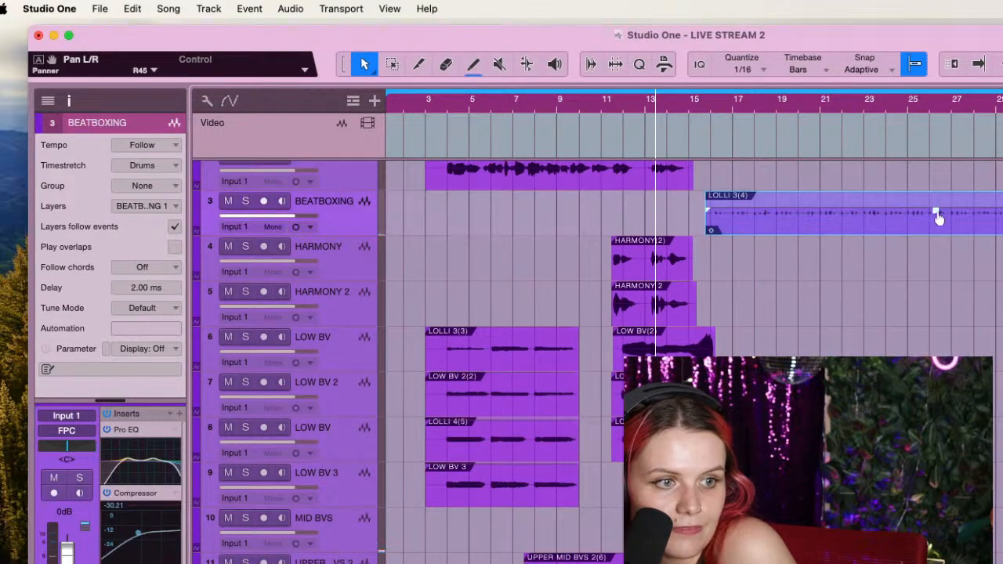
click(782, 103)
key(space)
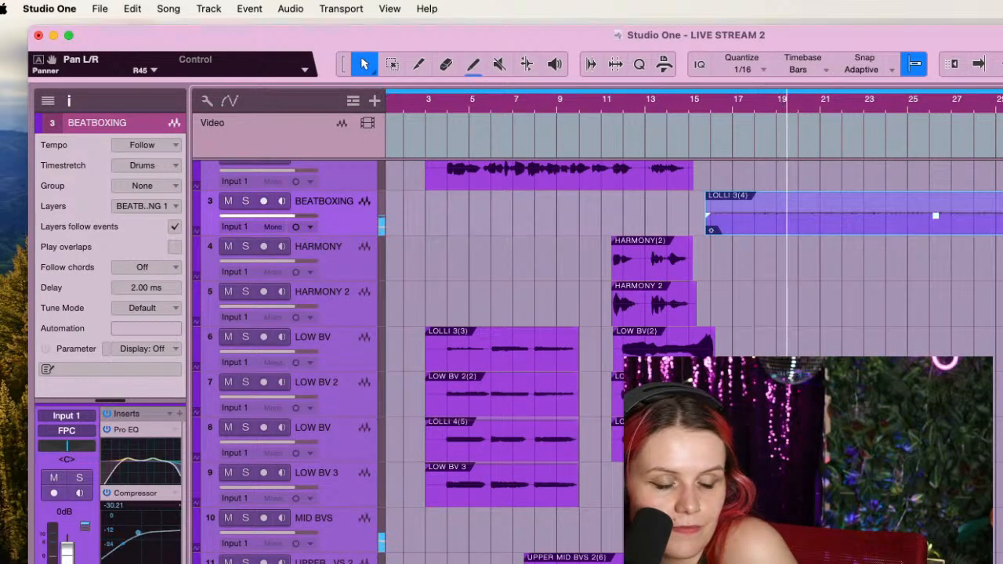
drag(935, 216, 938, 225)
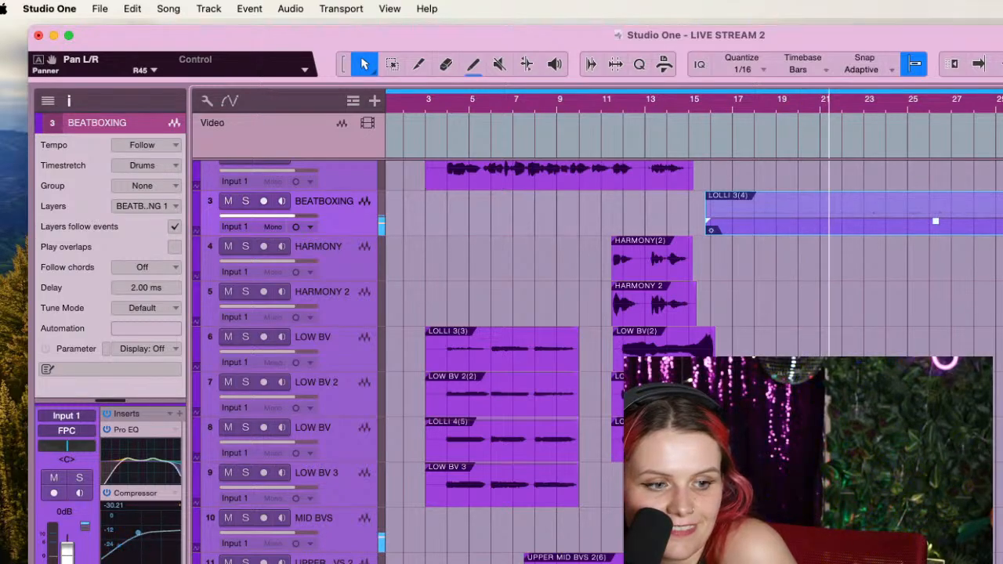
key(space)
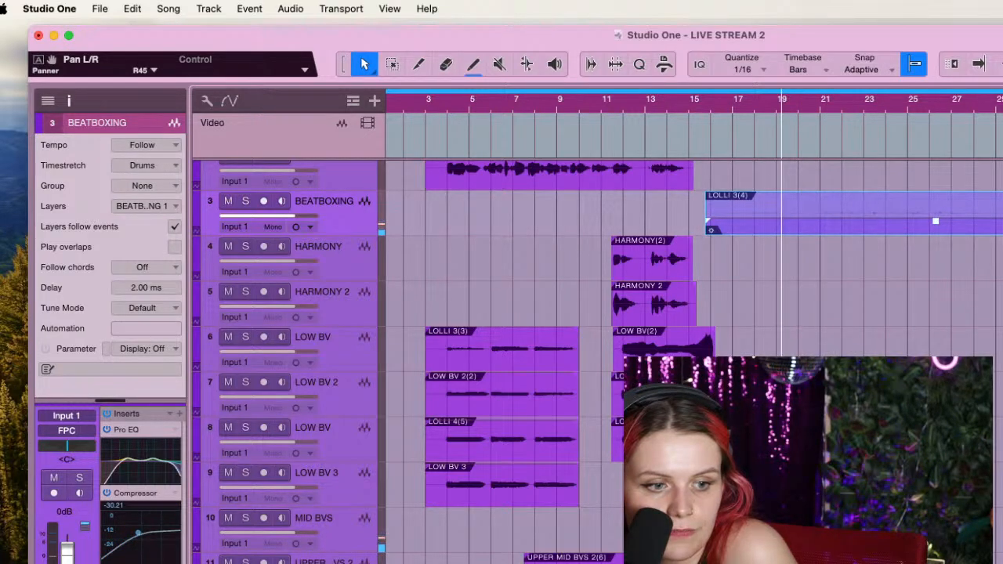
Set the UPPER MID BVS 4 Room Reverb to a 6.90 s length and 34.5% dry/wet mix, and audition it from about bar 13
click(862, 563)
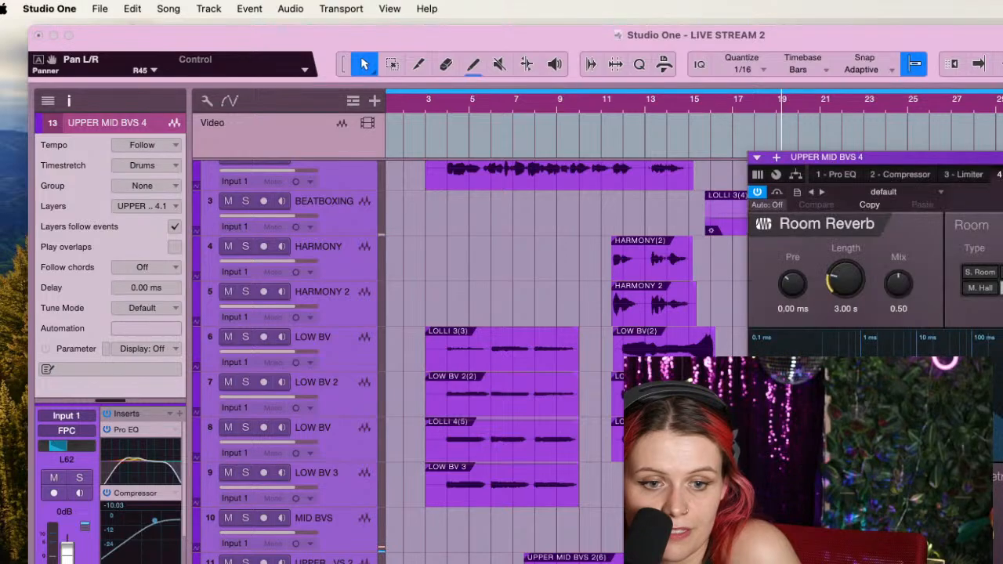
drag(855, 281, 845, 268)
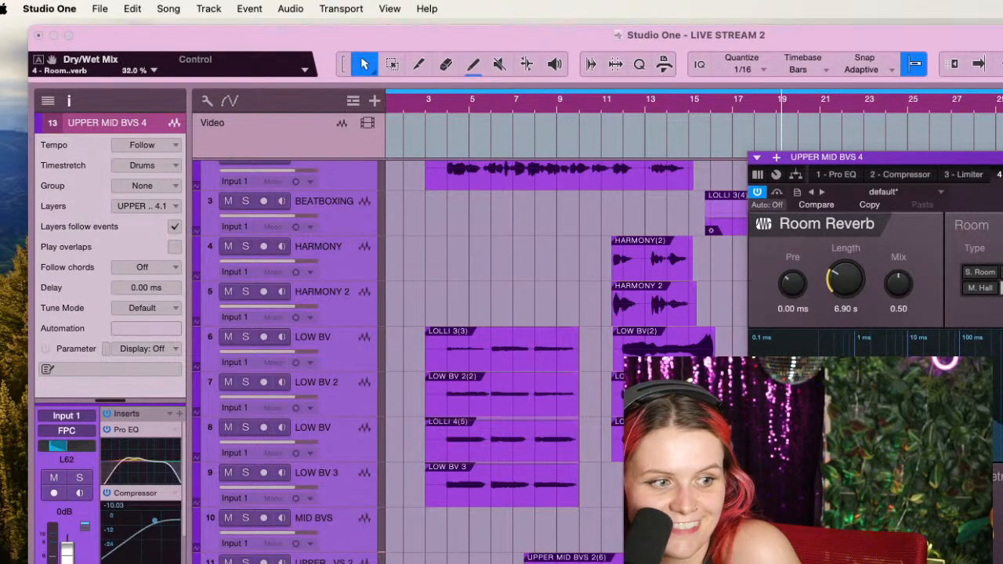
click(646, 104)
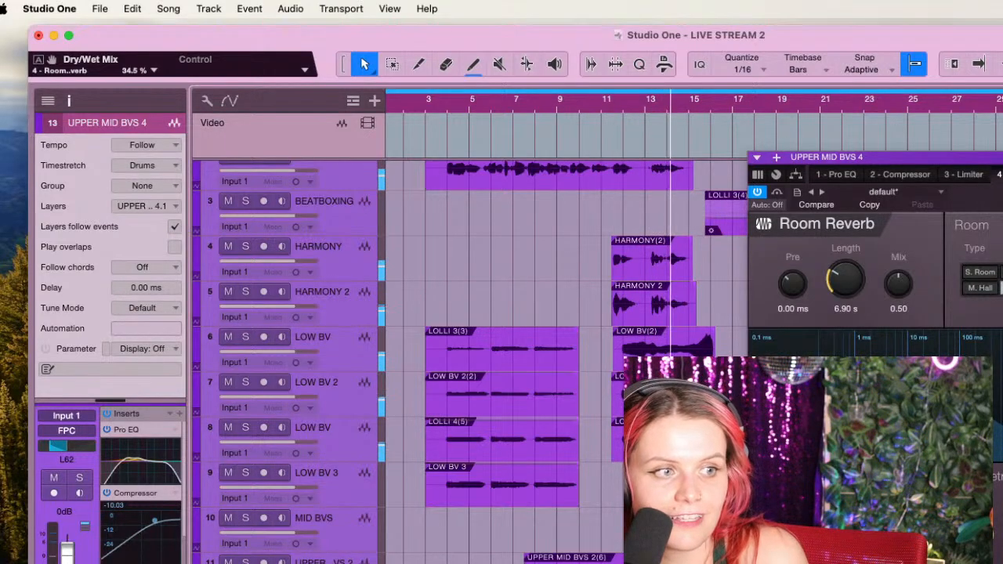
key(Escape)
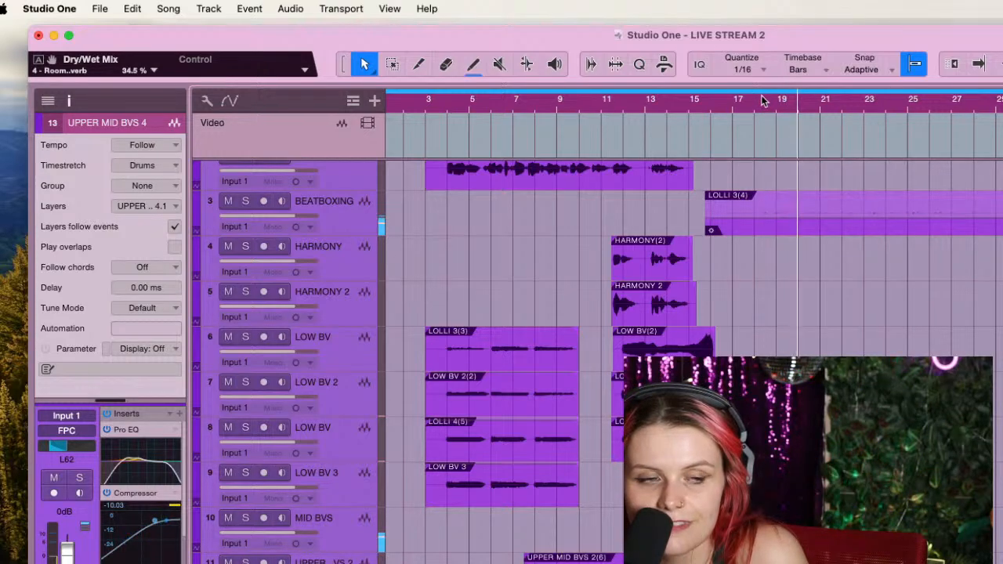
Split the newly recorded take on the UPPER MID BVS 4 track
click(419, 66)
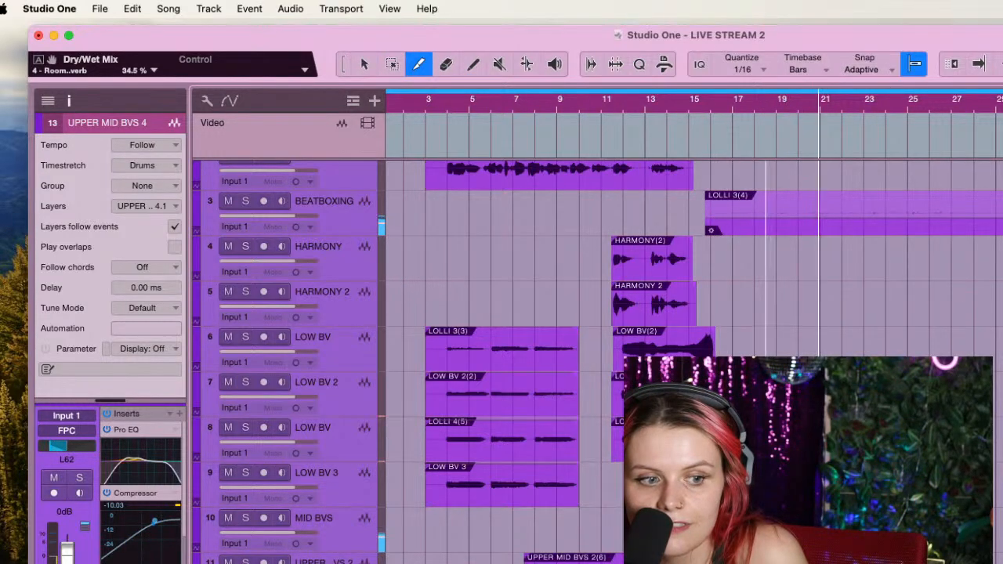
click(365, 65)
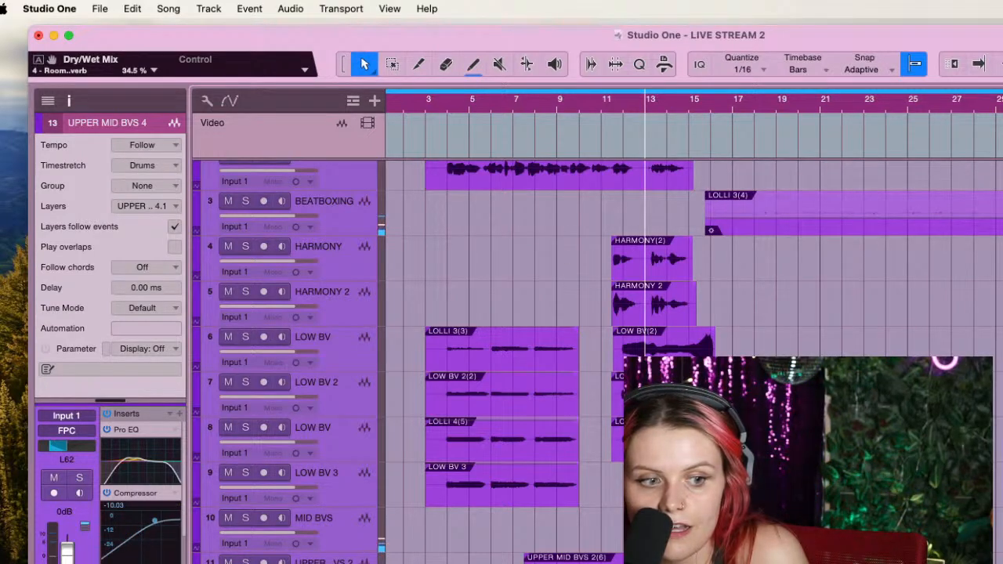
Record a take on the UPPER MID BVS 5 track from about bar 19 and another from about bar 20
click(772, 105)
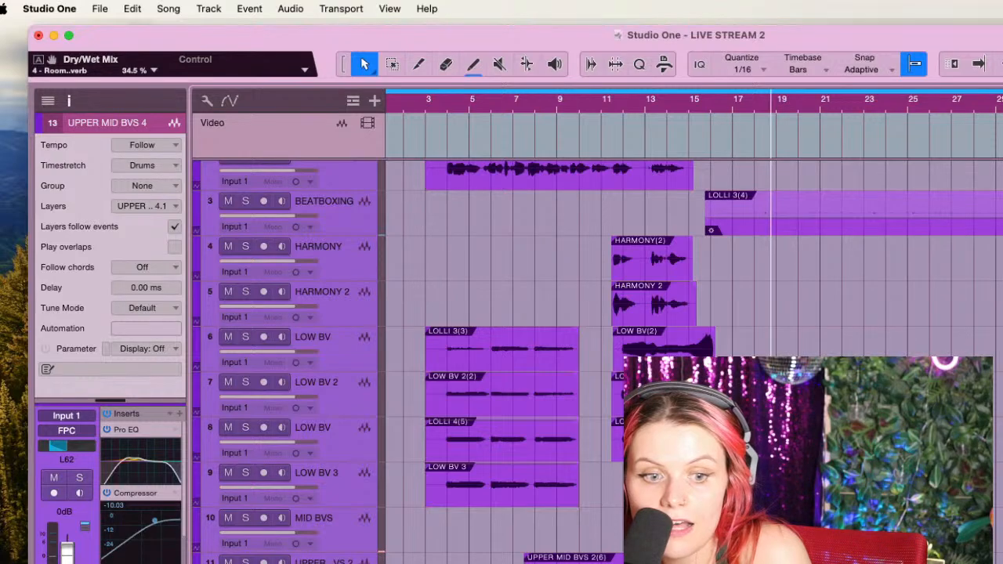
key(Down)
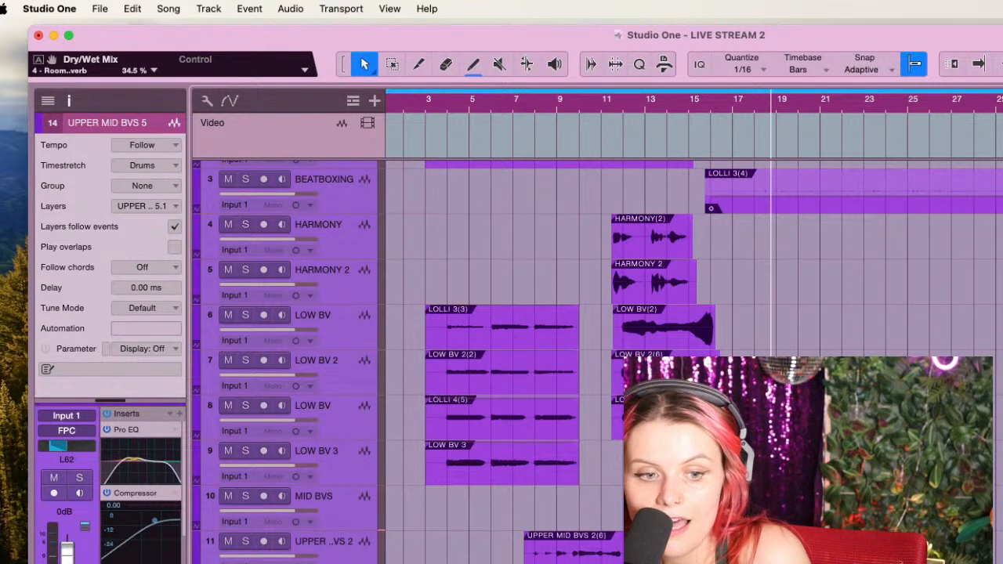
key(r)
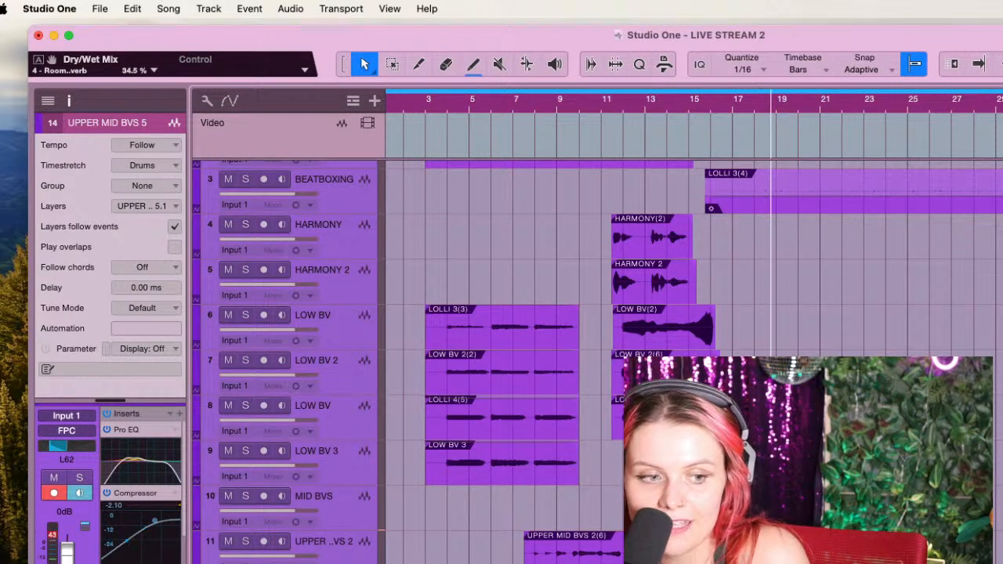
key(KP_Multiply)
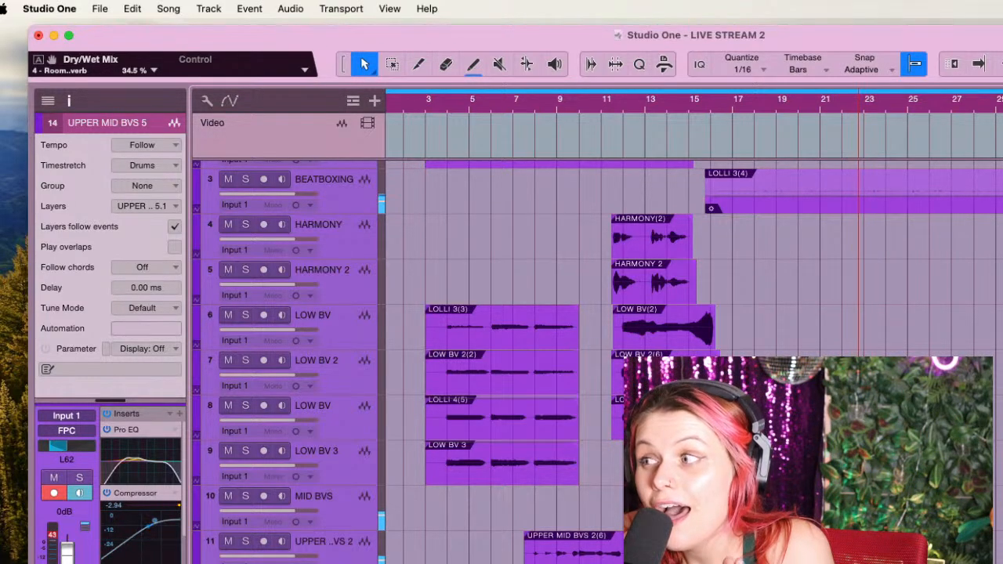
key(space)
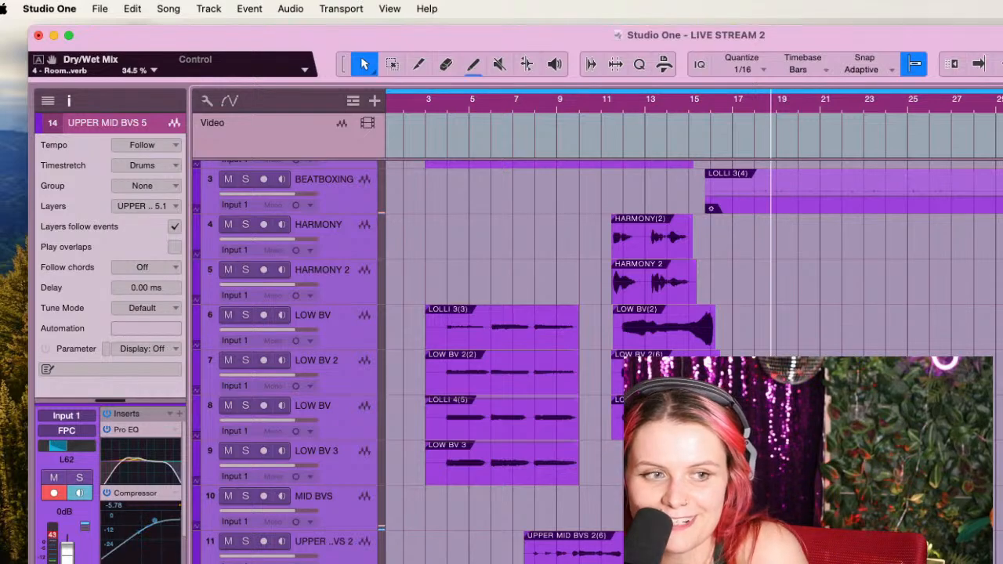
click(800, 110)
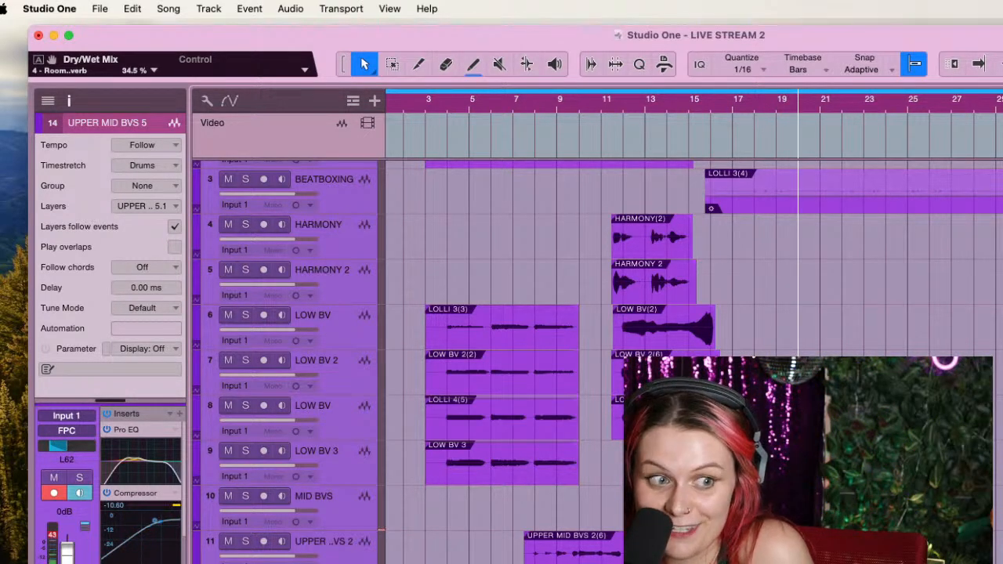
key(space)
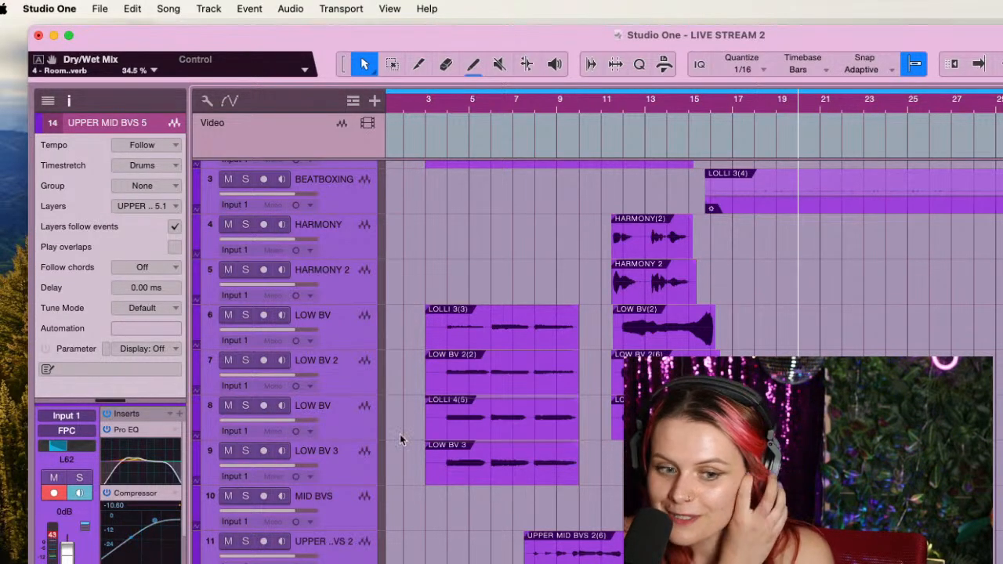
Set the LOLLI track to input monitoring without record arming, and disarm the UPPER MID BVS 5 track
scroll(398, 218, up, 3)
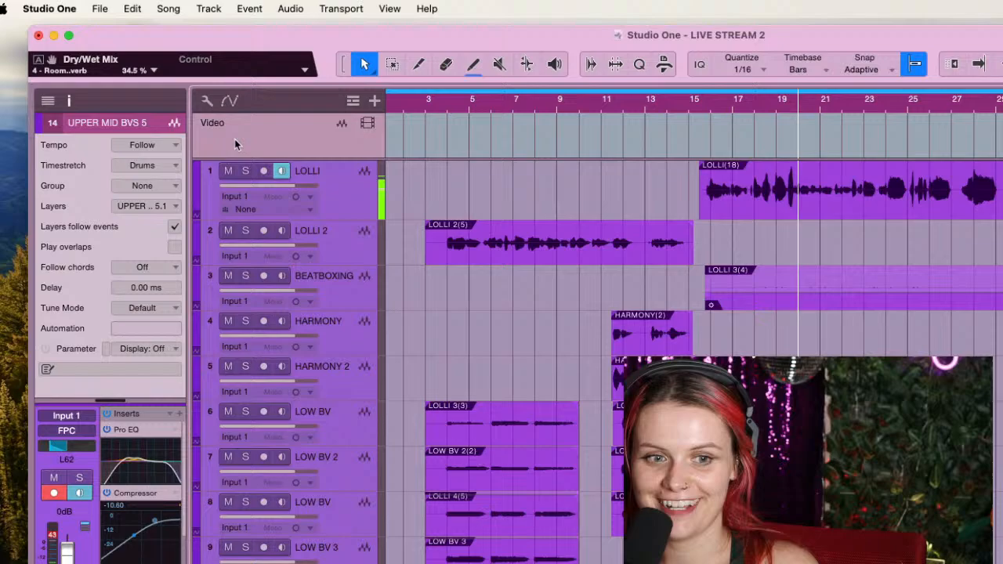
click(274, 171)
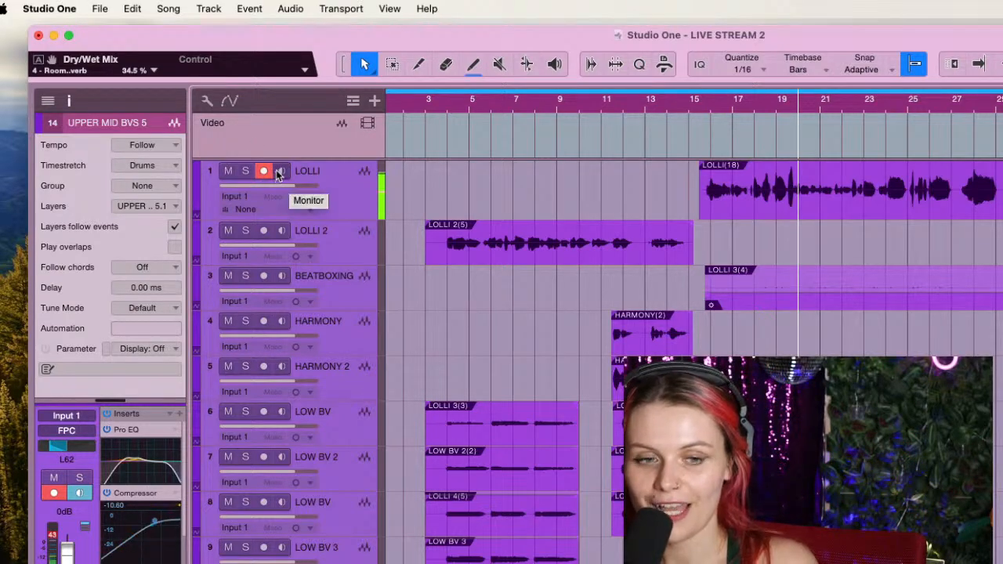
click(280, 172)
scroll(275, 172, down, 1)
click(264, 170)
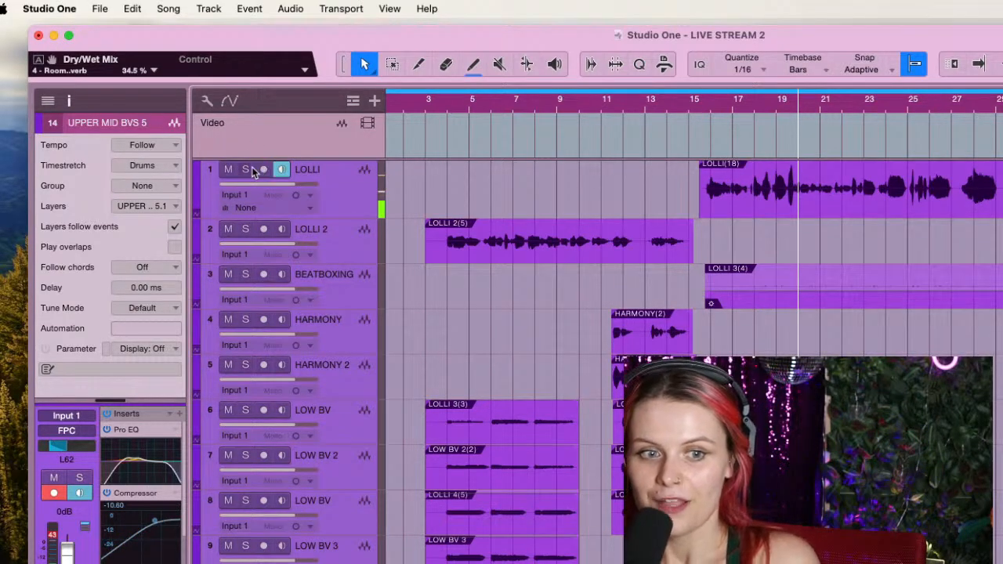
scroll(552, 359, down, 1)
scroll(553, 359, down, 1)
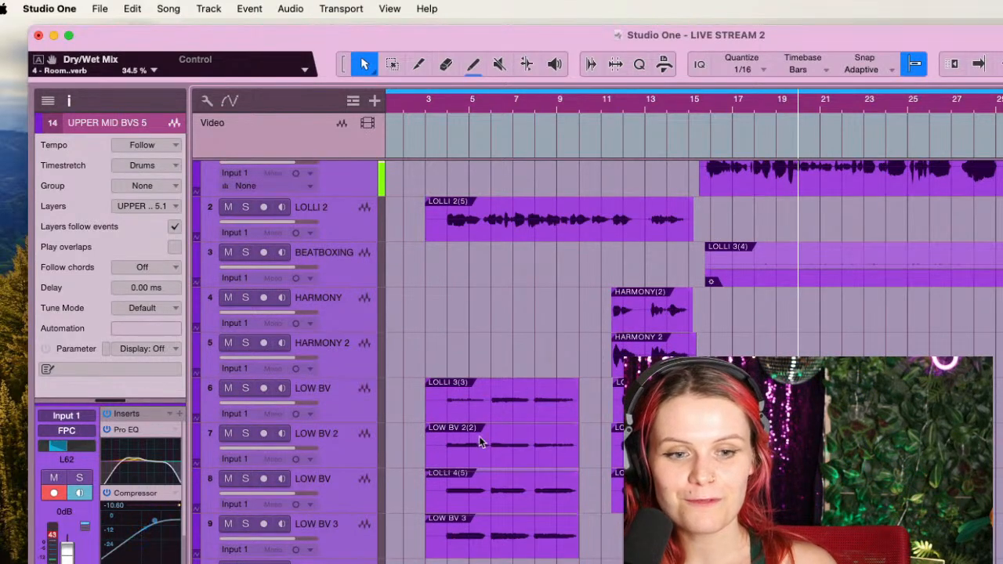
scroll(398, 529, down, 5)
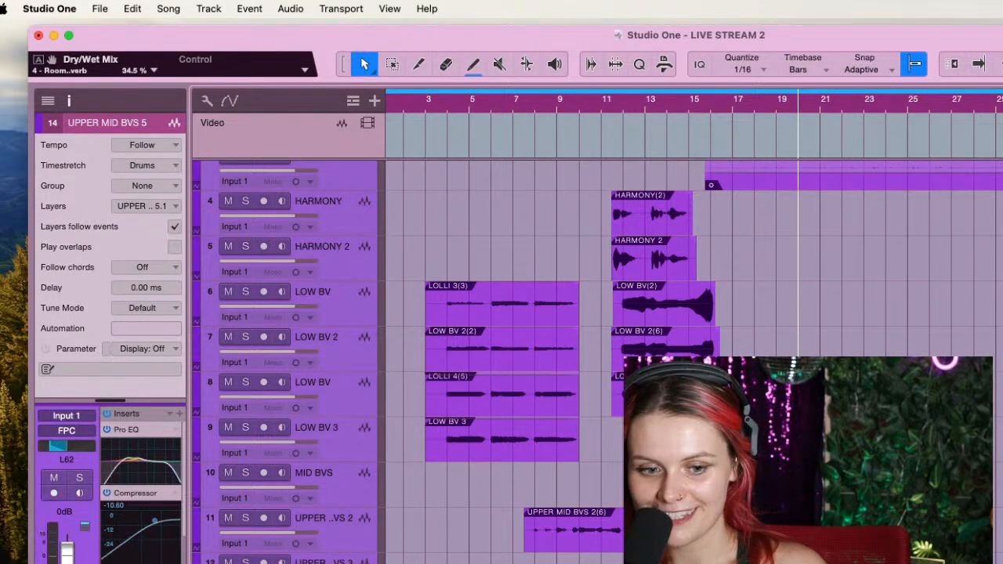
Record a take on the LOLLI track from just before bar 41, and turn off its record arming and input monitoring
scroll(341, 272, up, 6)
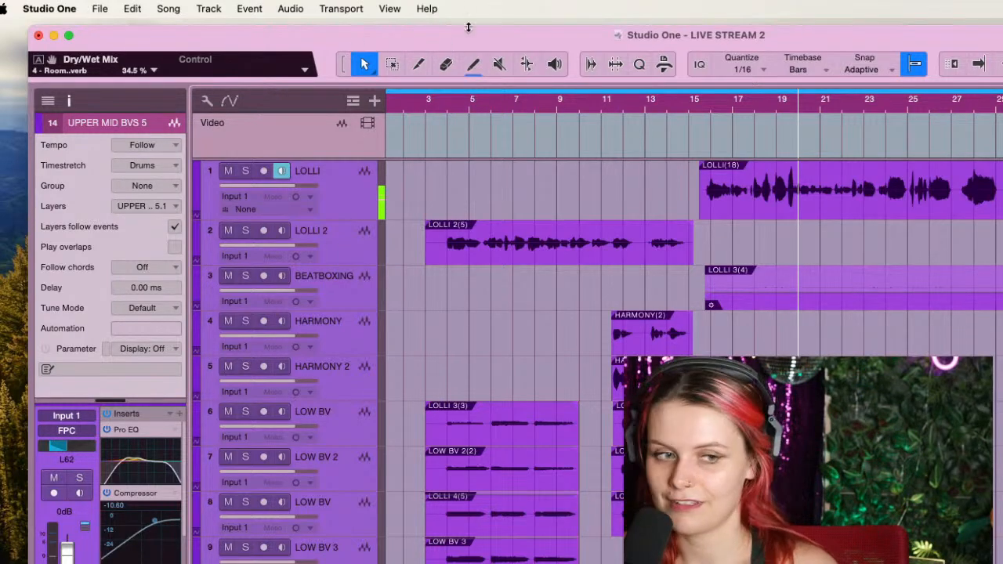
scroll(942, 151, right, 8)
click(925, 102)
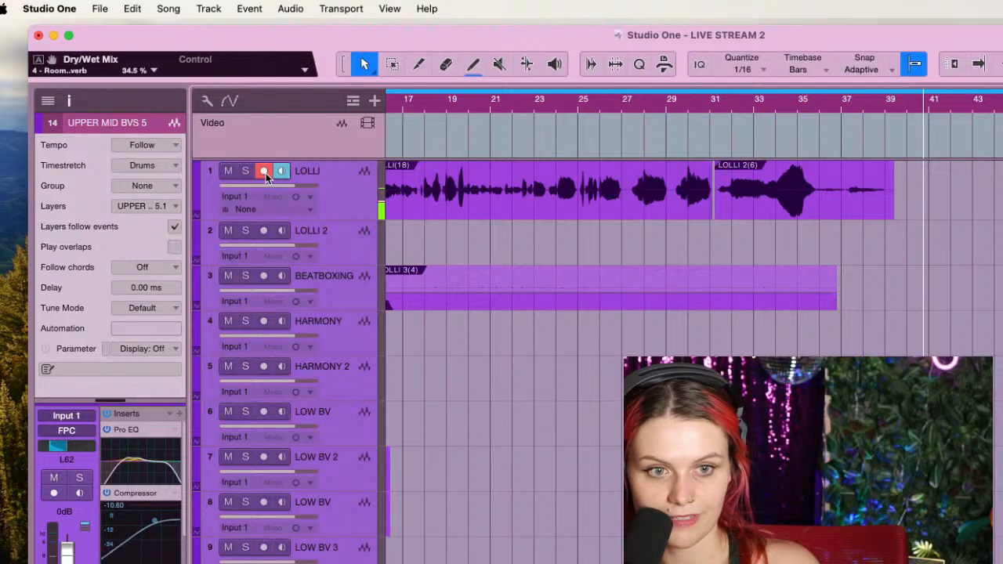
scroll(548, 329, down, 8)
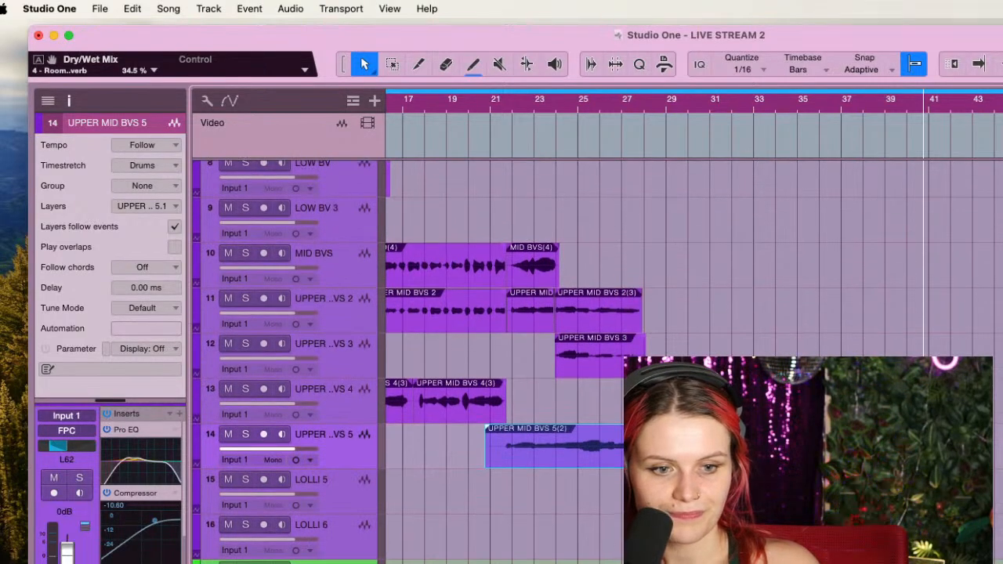
scroll(549, 329, right, 2)
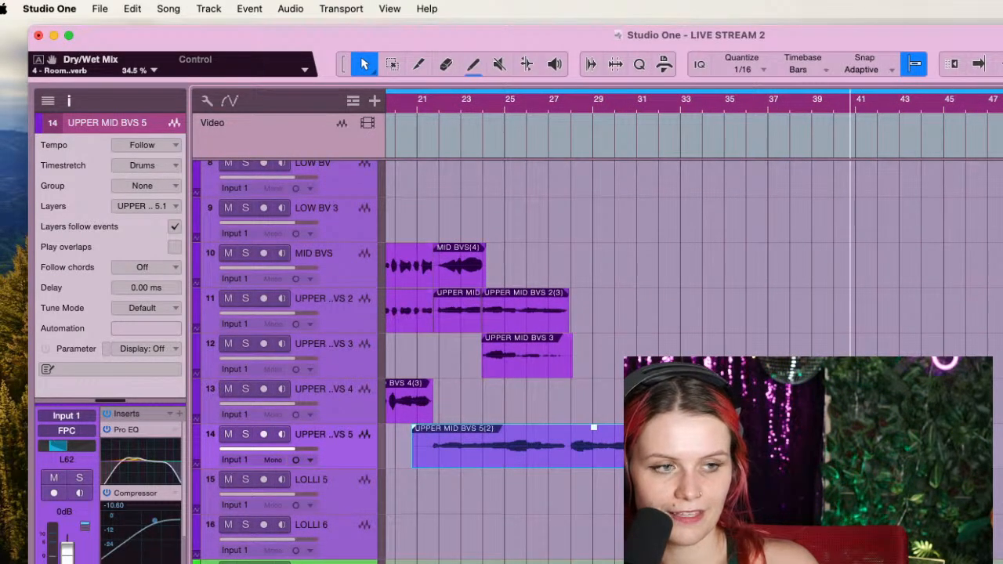
key(space)
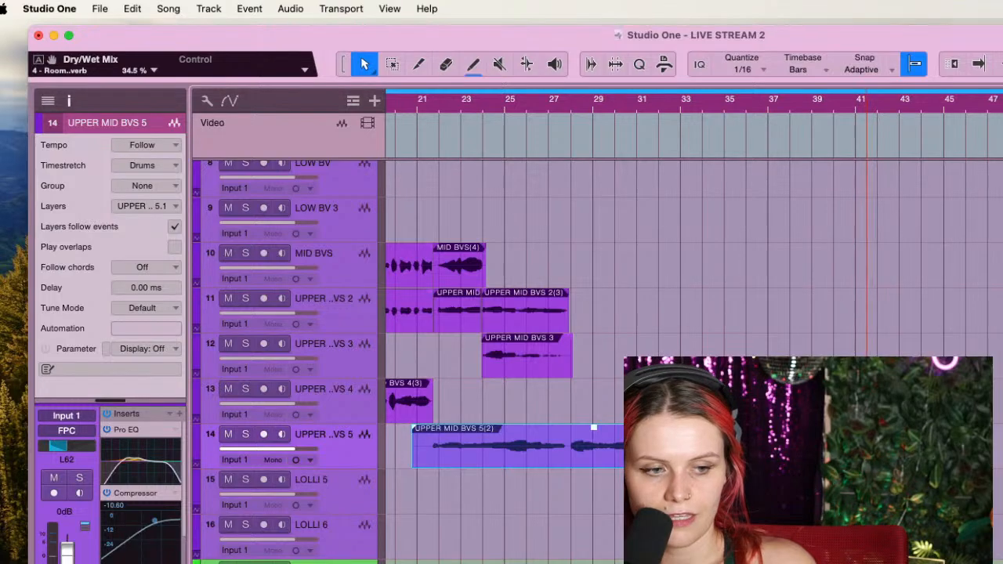
scroll(502, 352, up, 4)
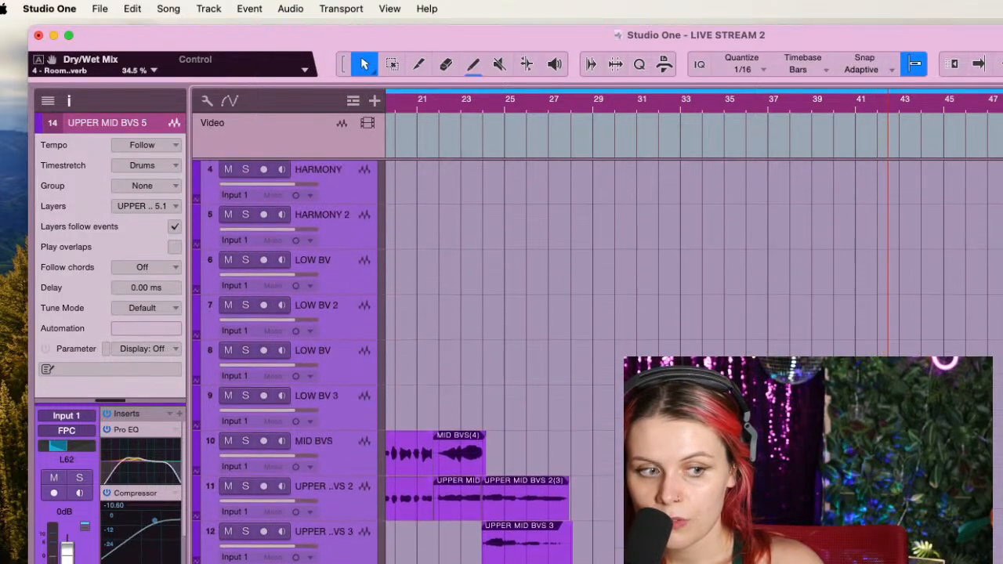
scroll(502, 352, up, 3)
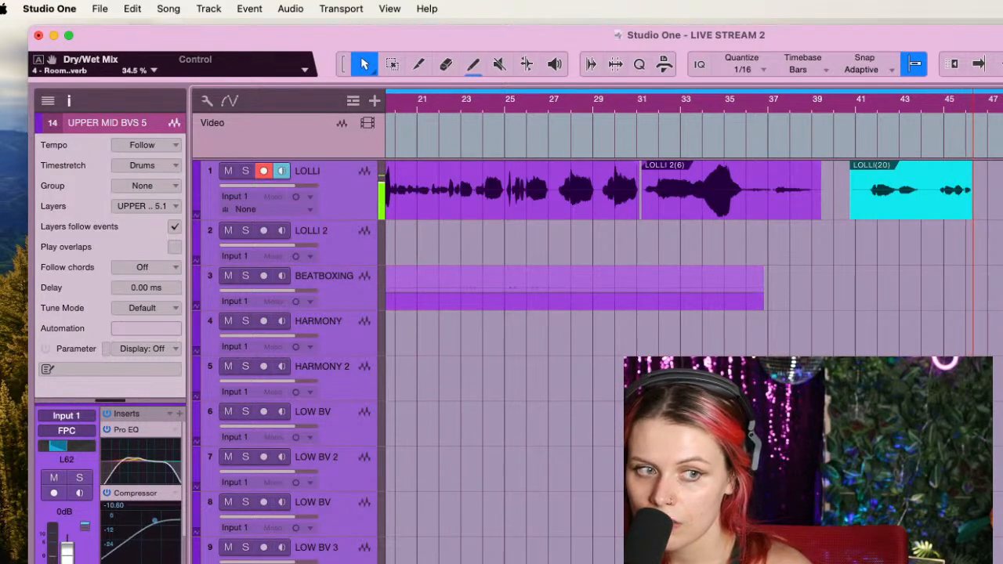
key(space)
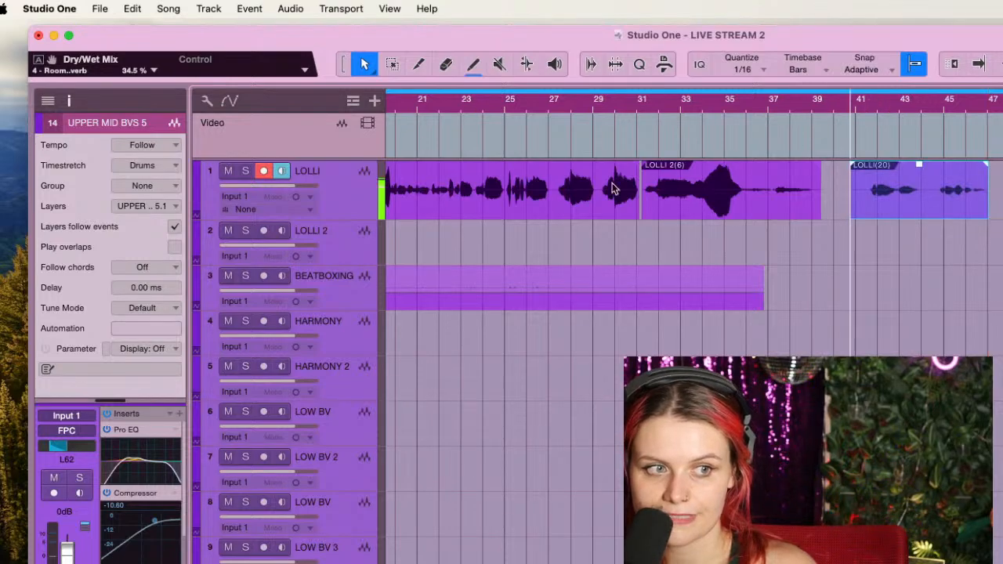
click(263, 171)
click(282, 171)
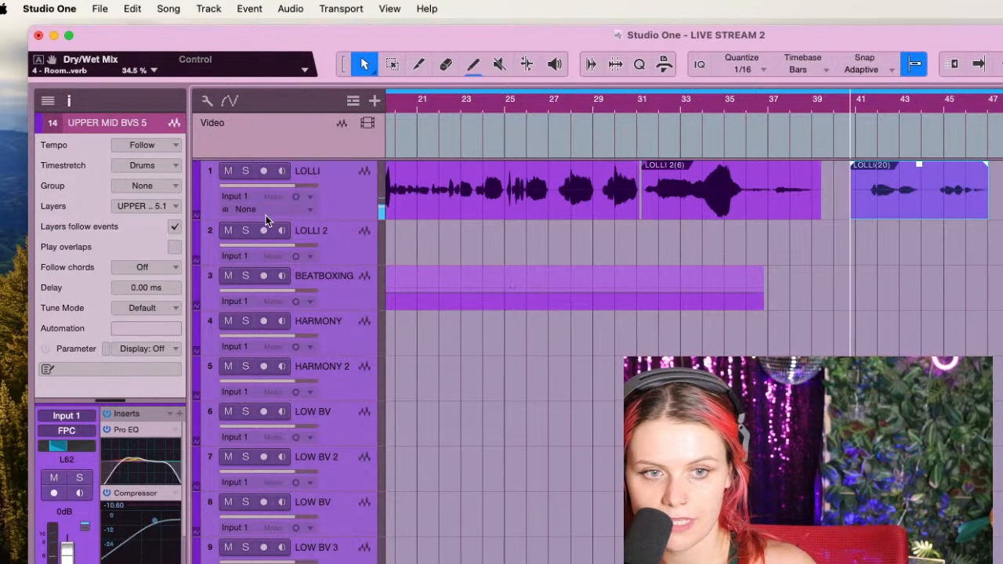
Record a doubling take on the LOLLI 2 track from just before bar 41, and turn off its arming and monitoring
scroll(918, 265, up, 5)
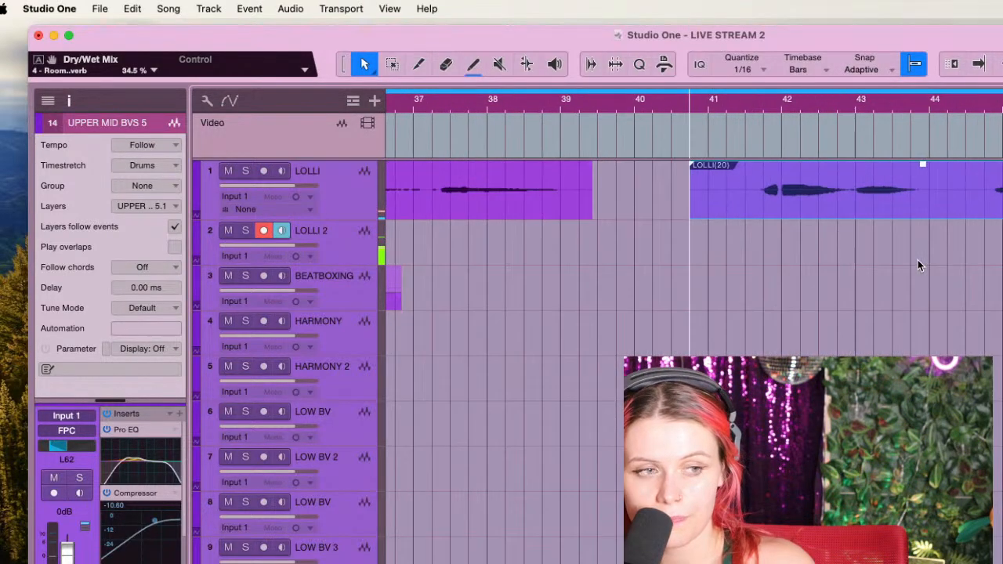
key(KP_Multiply)
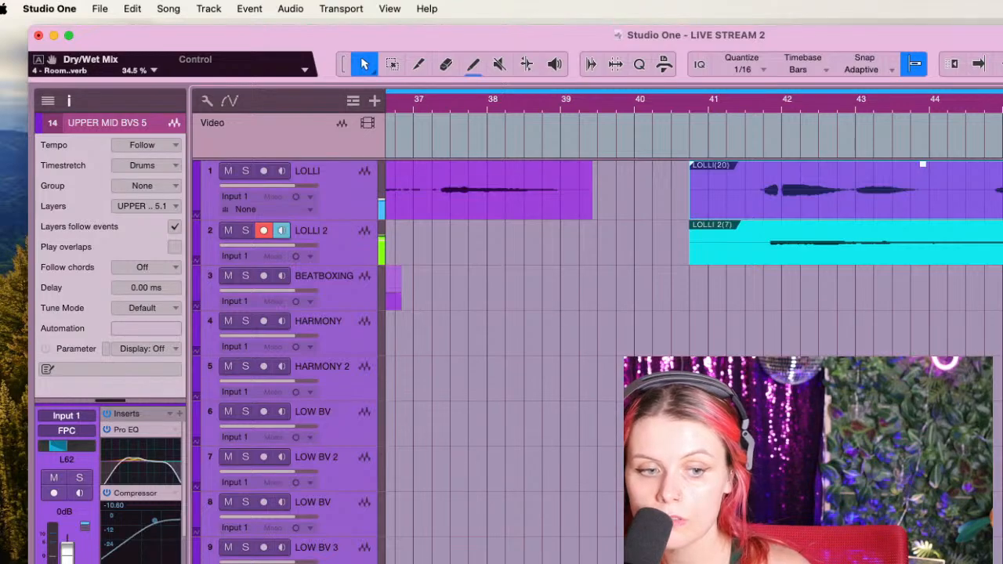
key(space)
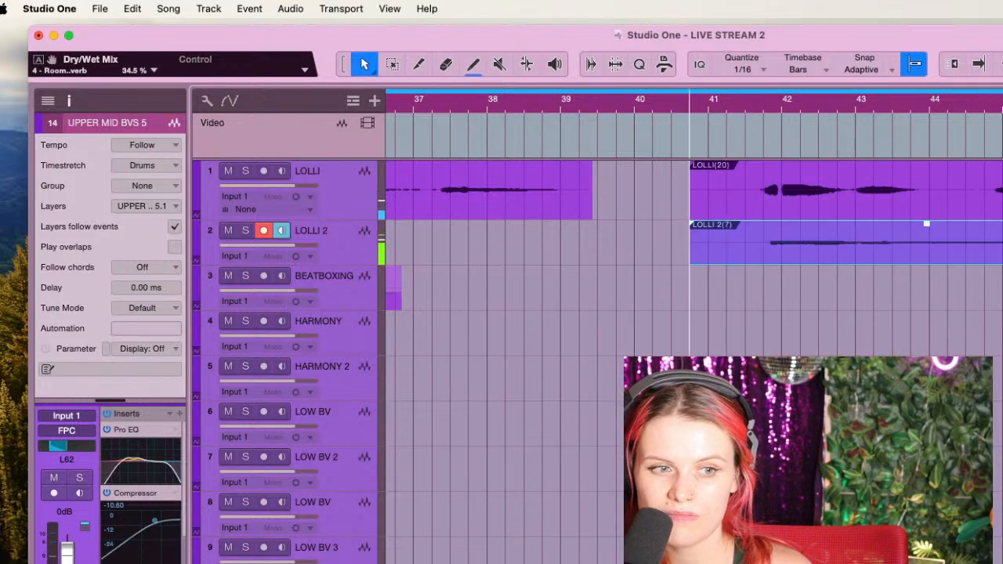
click(264, 231)
click(282, 230)
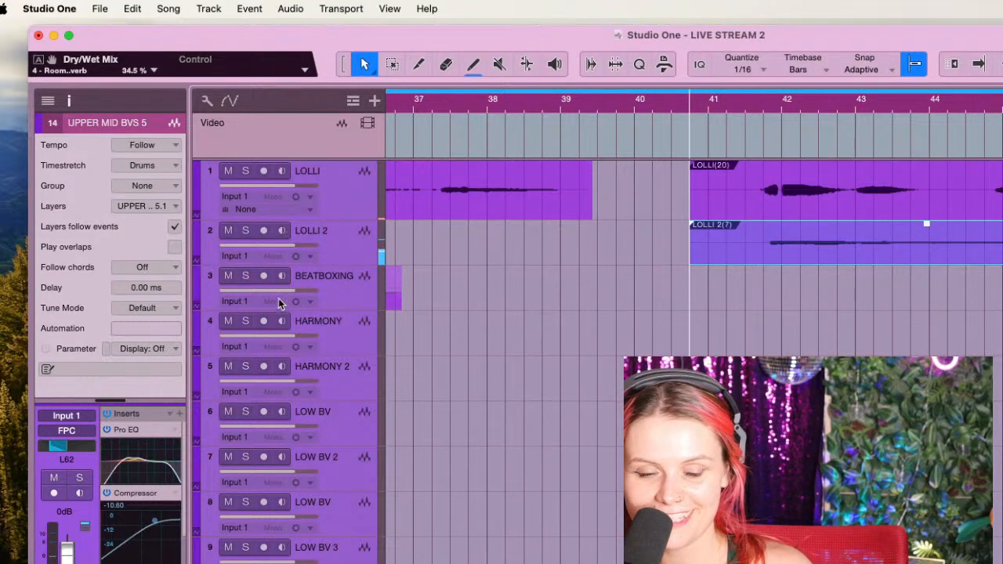
Arm the HARMONY track, try a take from just before bar 41, and undo that recording
click(264, 321)
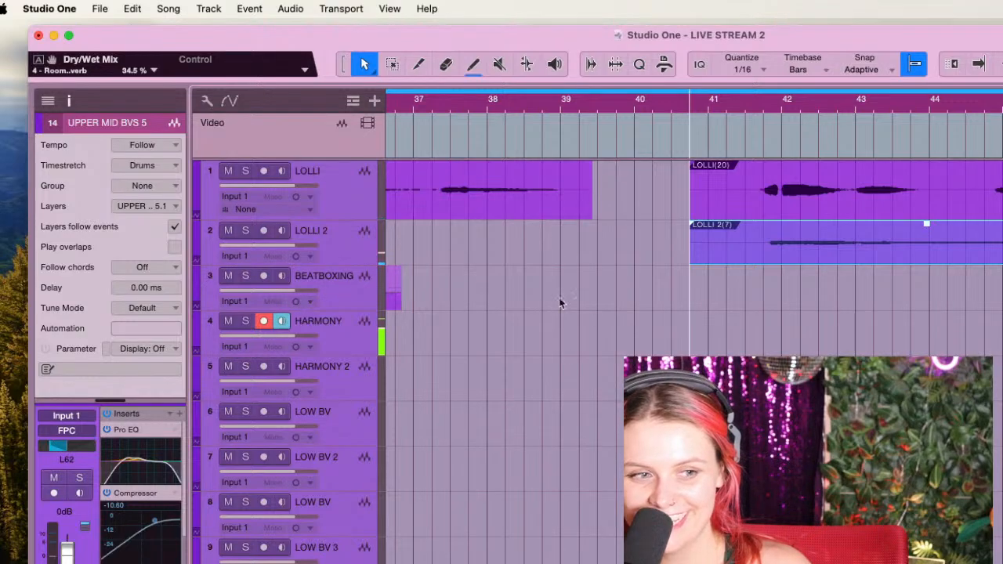
key(KP_Multiply)
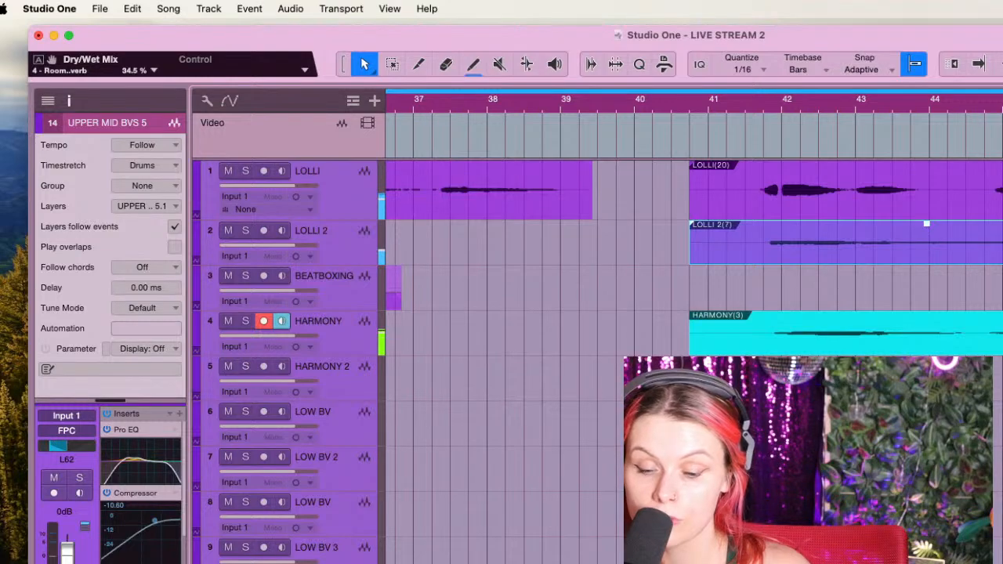
key(space)
key(super+z)
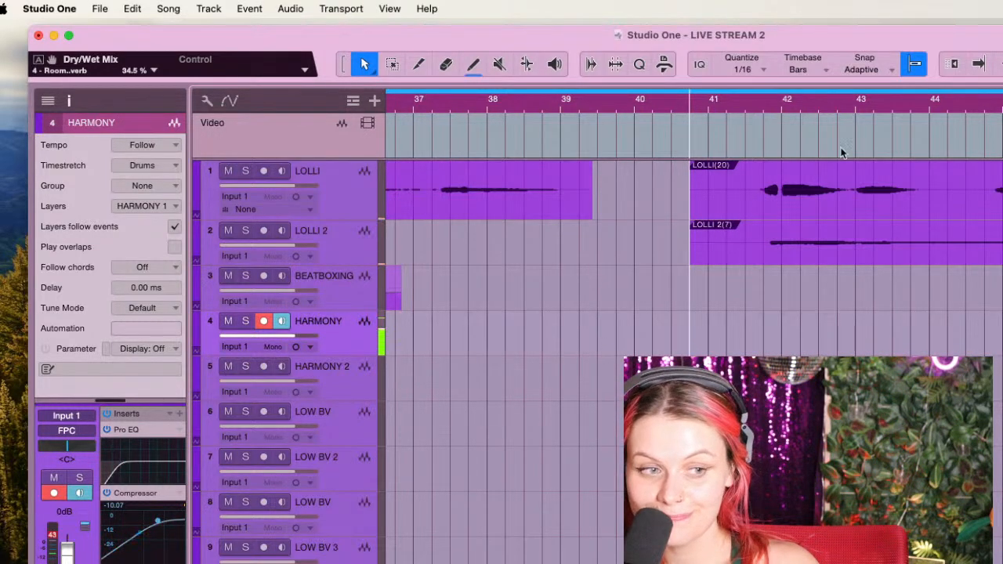
Record a HARMONY take from about the middle of bar 41 and trim its end to about bar 45
click(771, 105)
key(space)
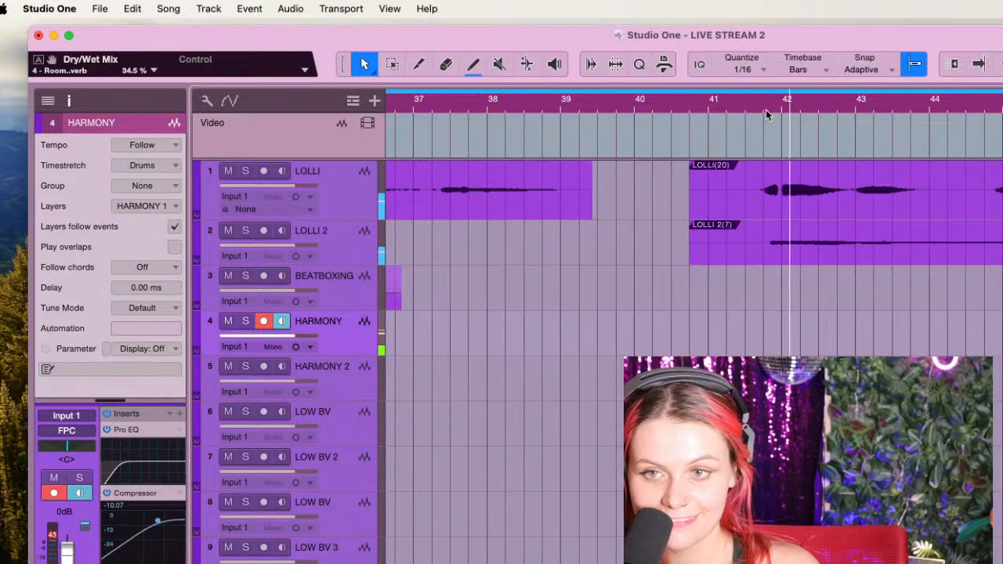
key(space)
click(743, 102)
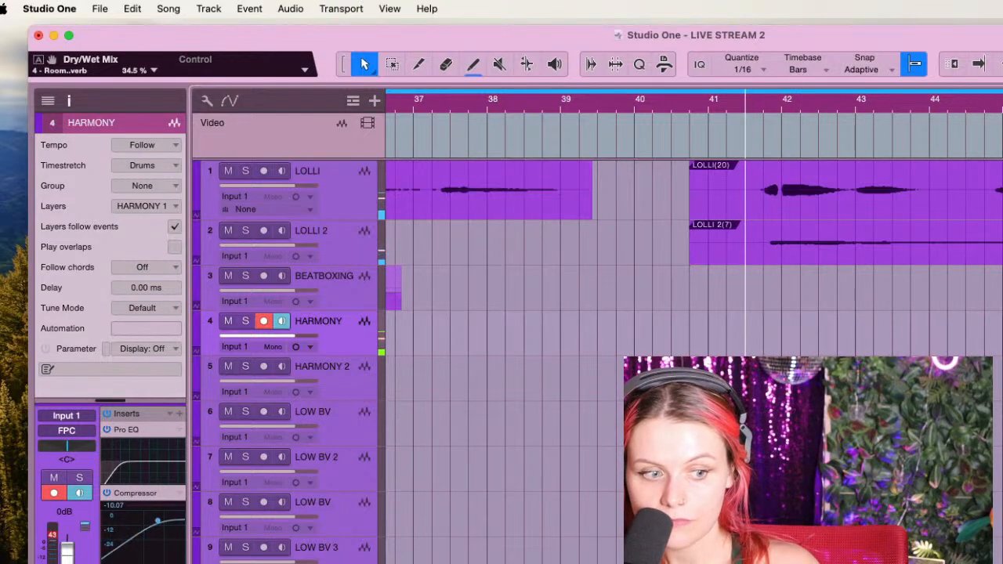
key(KP_Multiply)
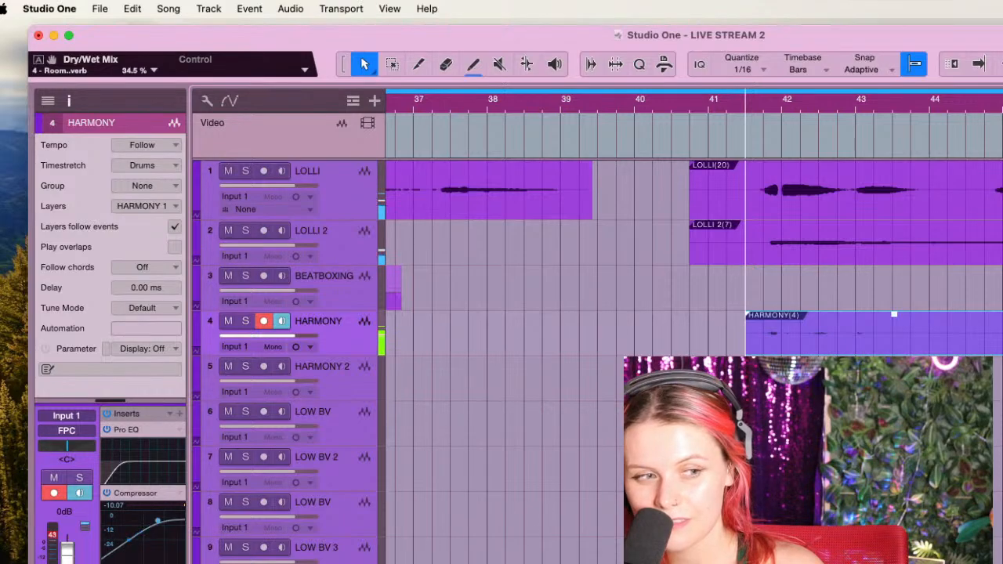
drag(1002, 350, 1000, 351)
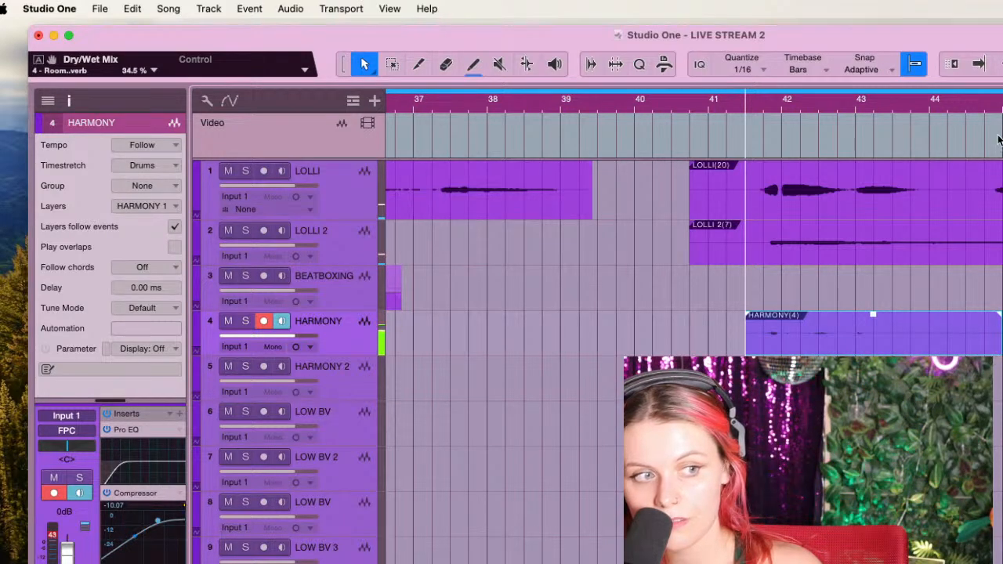
Record a second HARMONY take starting shortly before bar 45
click(987, 108)
key(KP_Multiply)
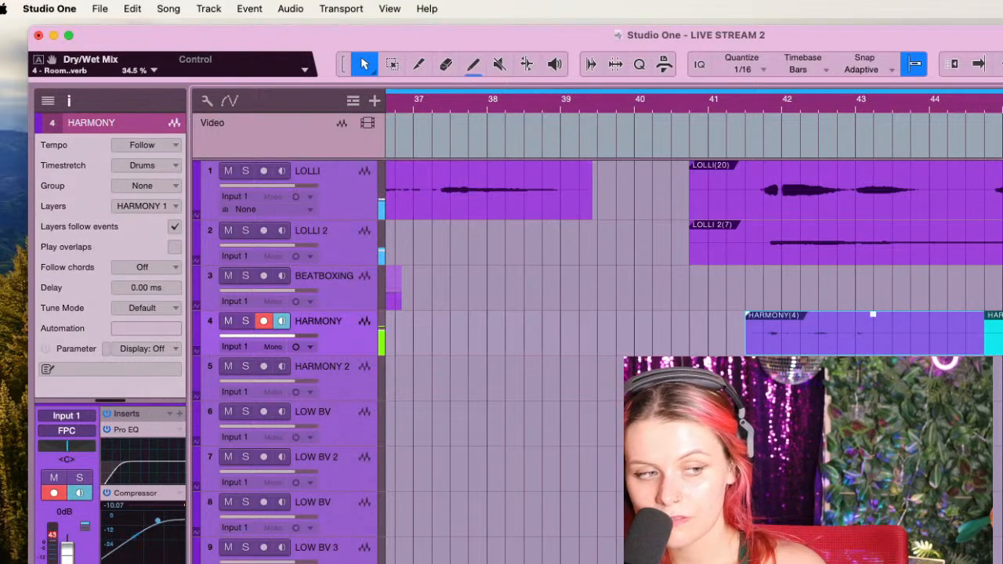
key(space)
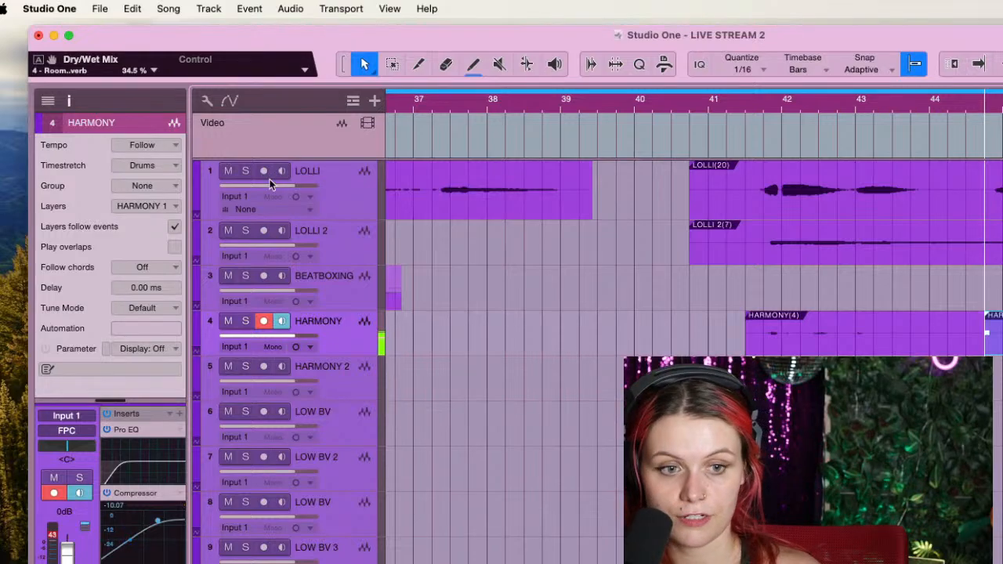
Turn off record arming and input monitoring on the HARMONY track, and turn on input monitoring for the LOLLI track
click(279, 322)
click(265, 322)
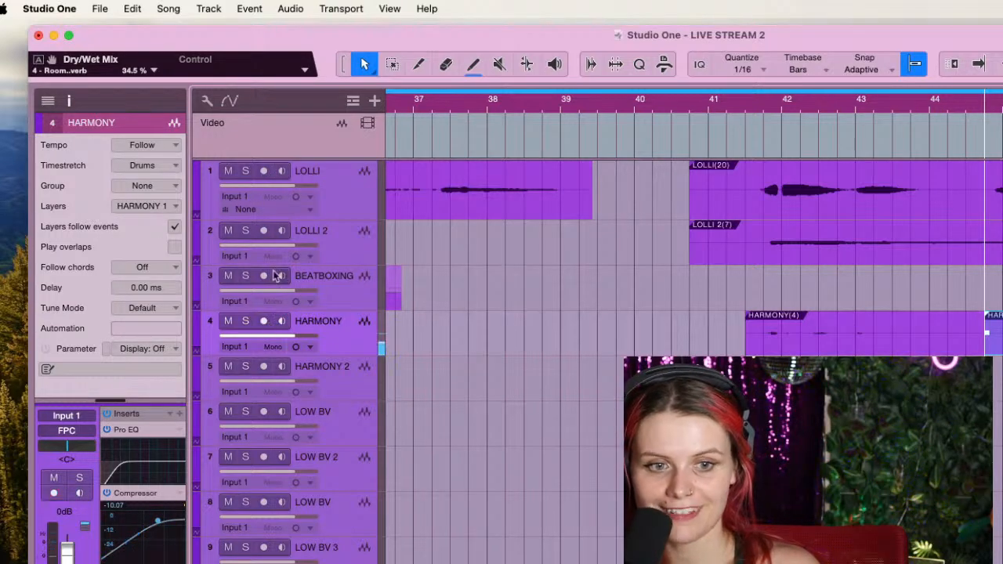
click(281, 171)
Review the whole arrangement across the lead, harmony and backing vocal tracks, from the first bar to the newest takes
scroll(696, 280, left, 2)
scroll(698, 281, left, 8)
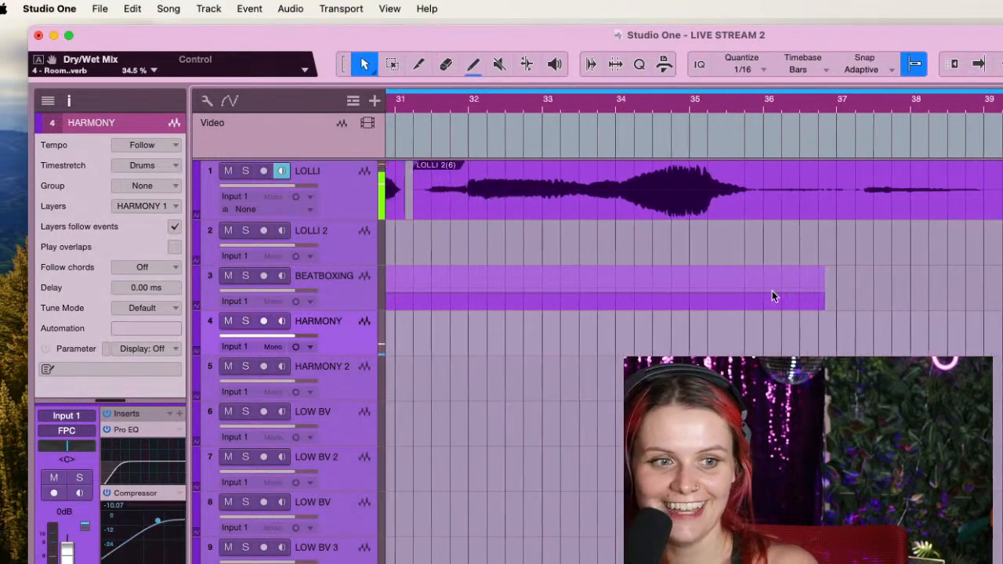
scroll(757, 273, down, 5)
scroll(757, 275, down, 3)
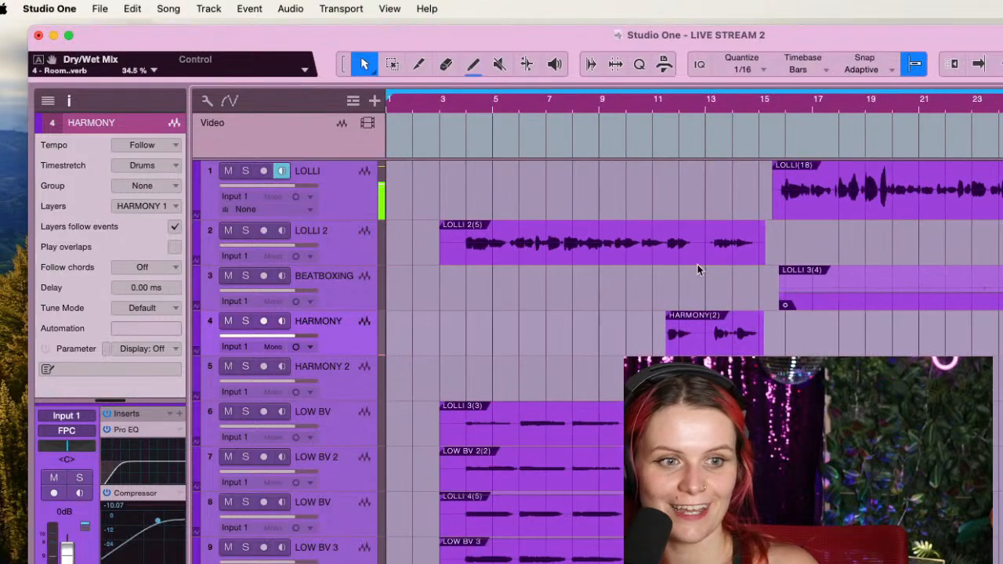
scroll(698, 267, down, 3)
scroll(596, 541, down, 10)
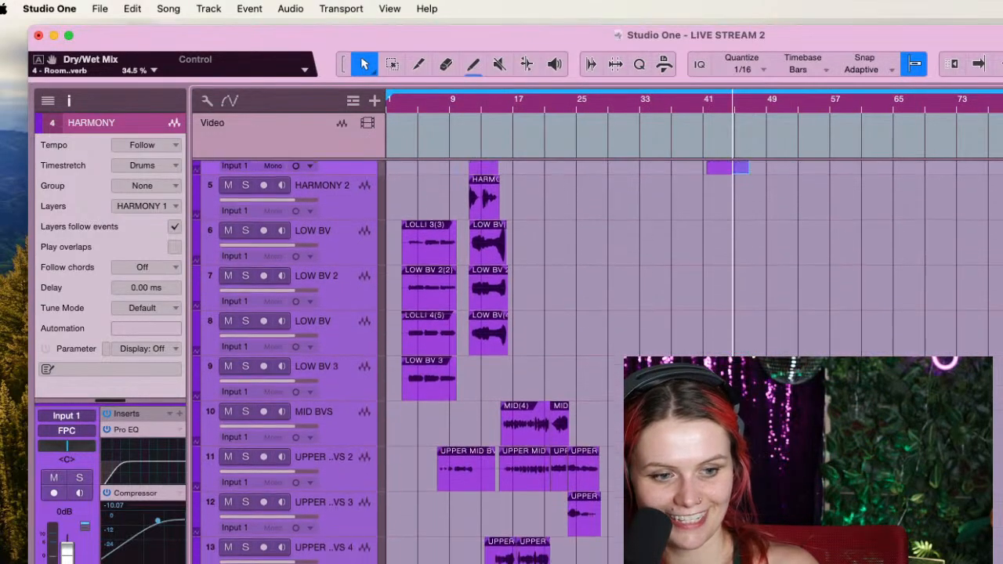
scroll(588, 502, up, 9)
scroll(579, 418, up, 2)
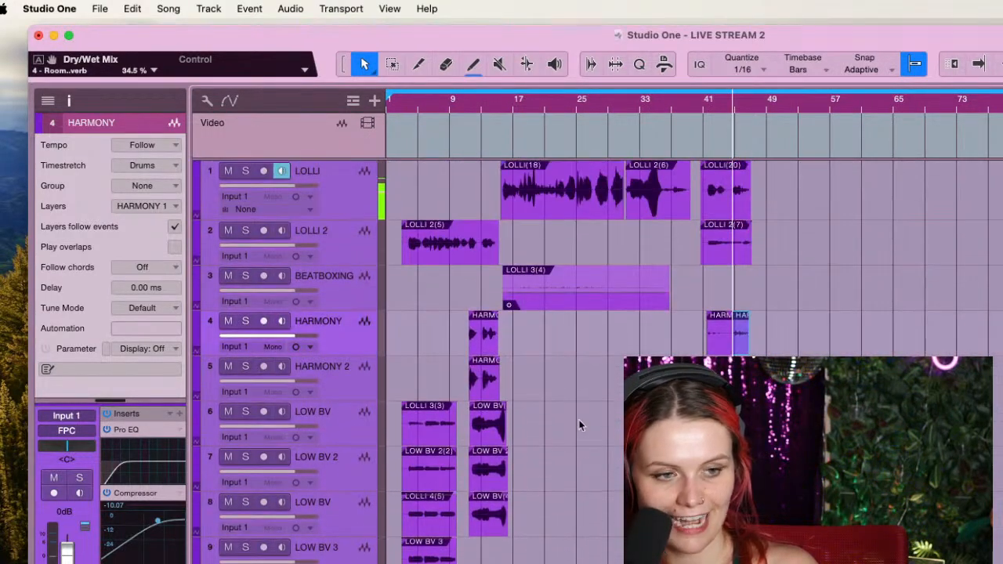
scroll(578, 419, up, 5)
scroll(727, 314, down, 5)
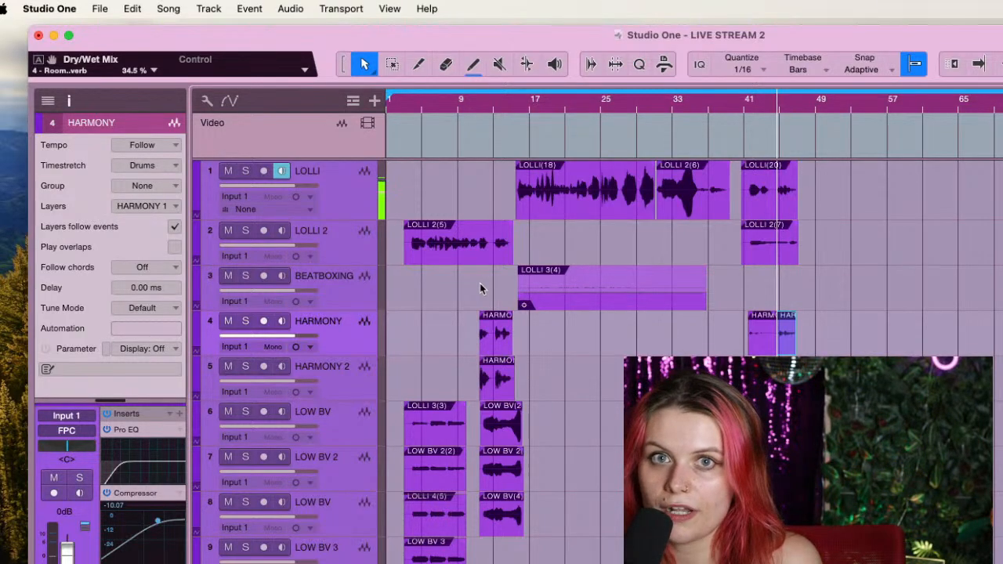
Play the song from the beginning and look over the layered vocal tracks
click(679, 199)
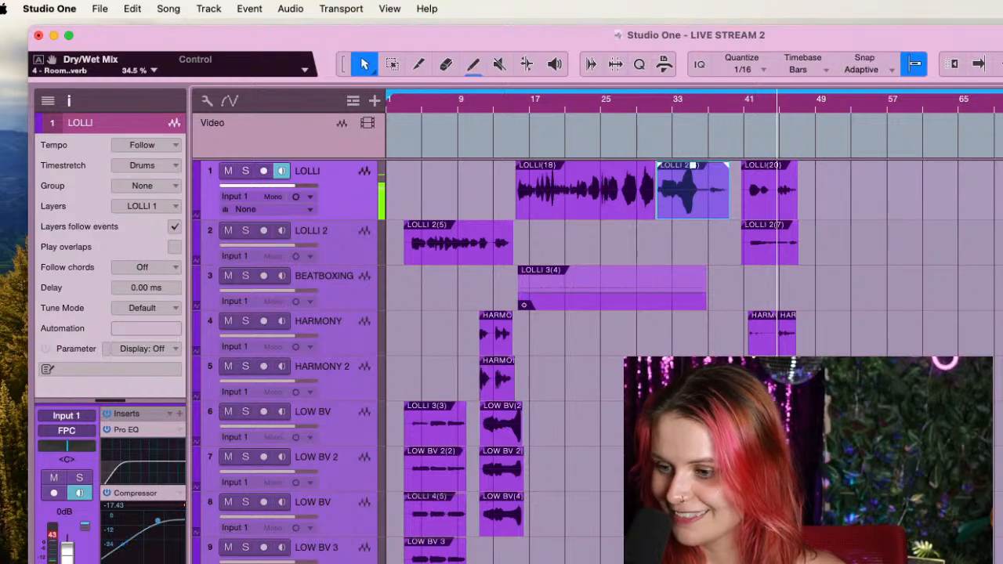
scroll(548, 314, down, 1)
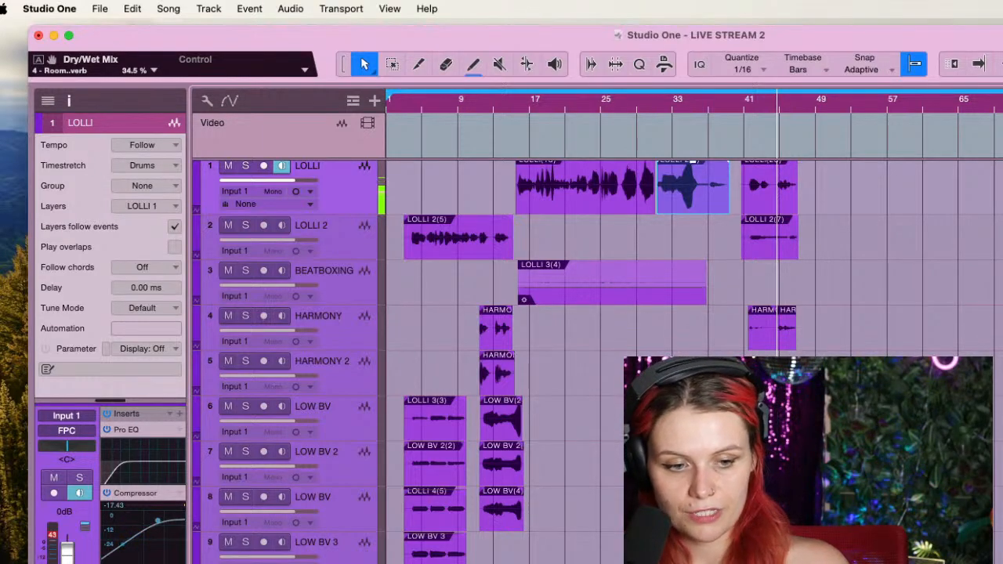
key(comma)
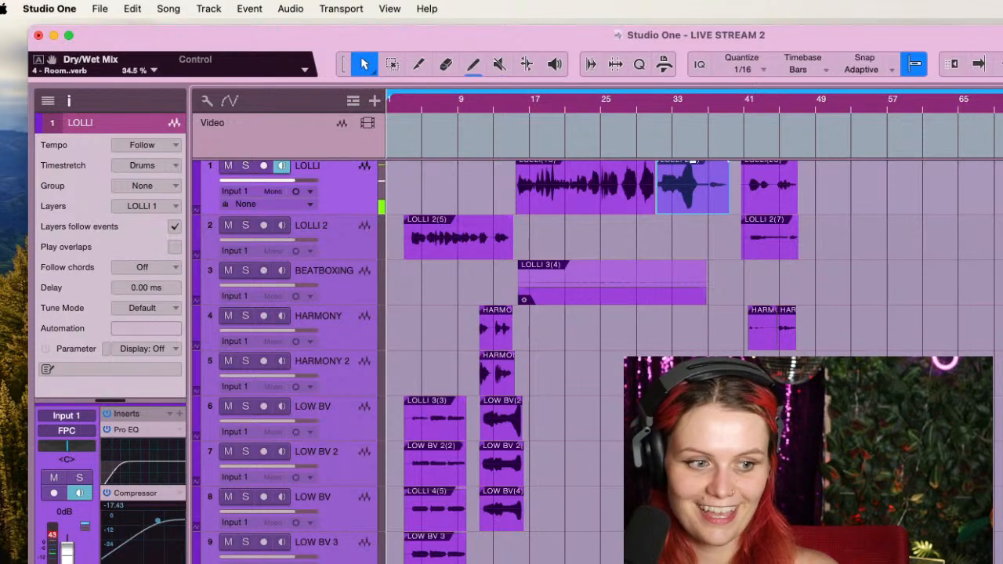
scroll(494, 461, up, 2)
scroll(494, 461, up, 2)
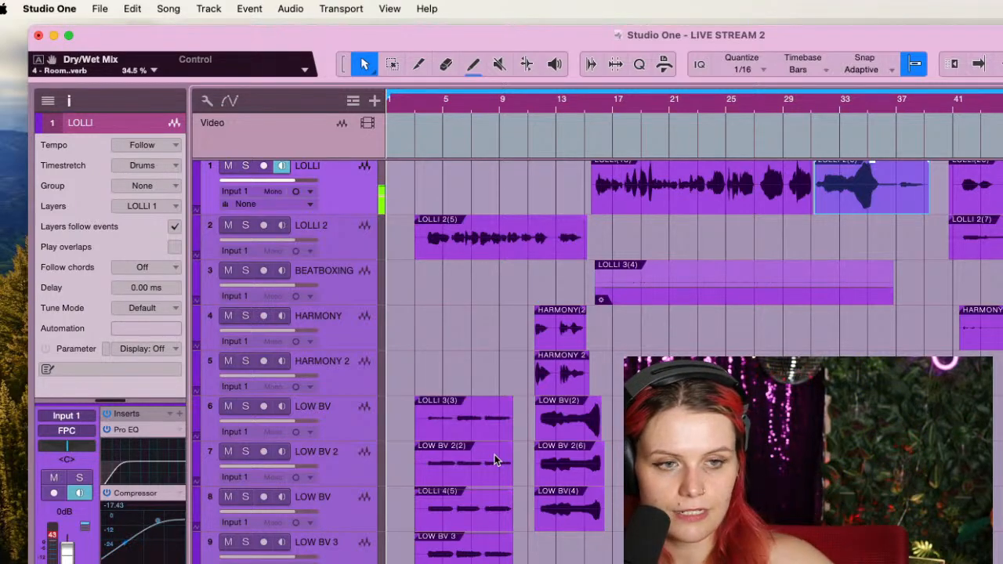
scroll(496, 460, up, 3)
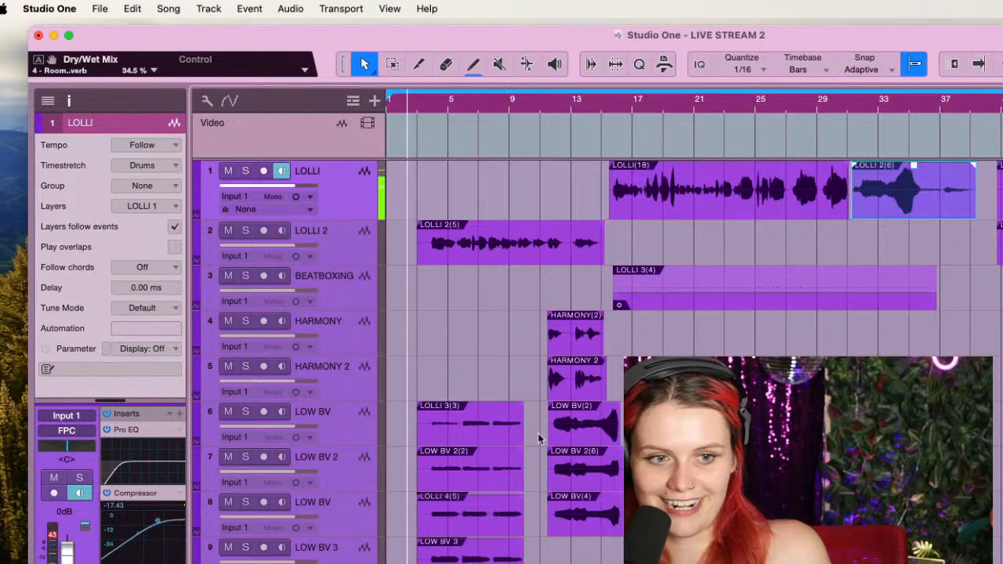
scroll(566, 466, down, 5)
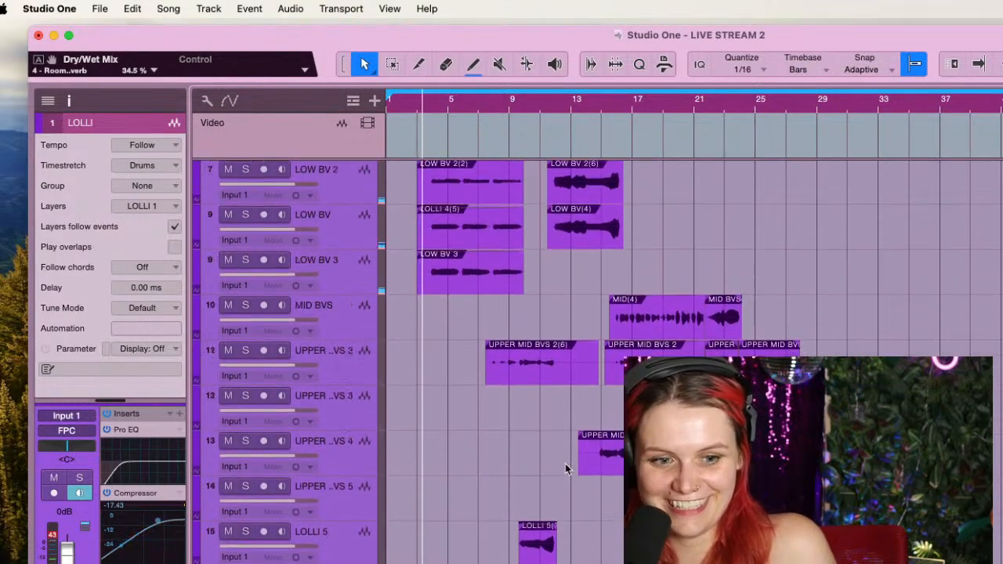
scroll(567, 463, up, 5)
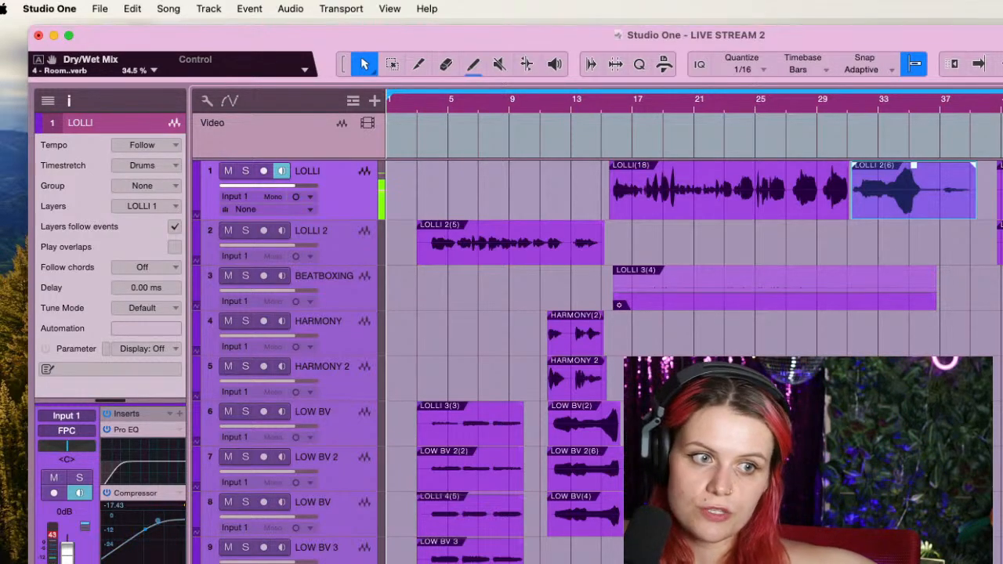
Examine the stacked vocal tracks from the LOLLI leads through the harmonies and LOW BV layers to the upper backing vocals
scroll(596, 361, down, 6)
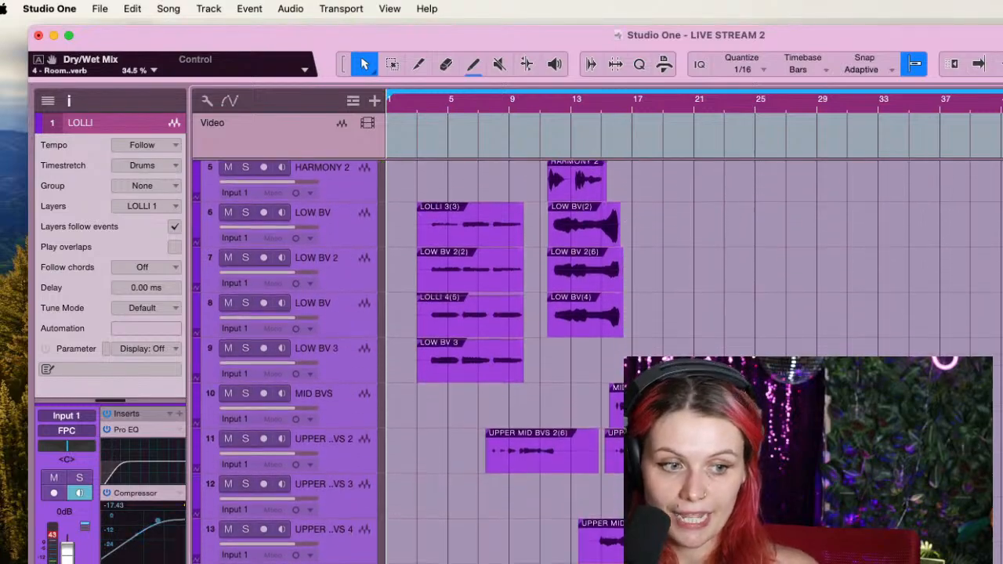
scroll(595, 361, up, 3)
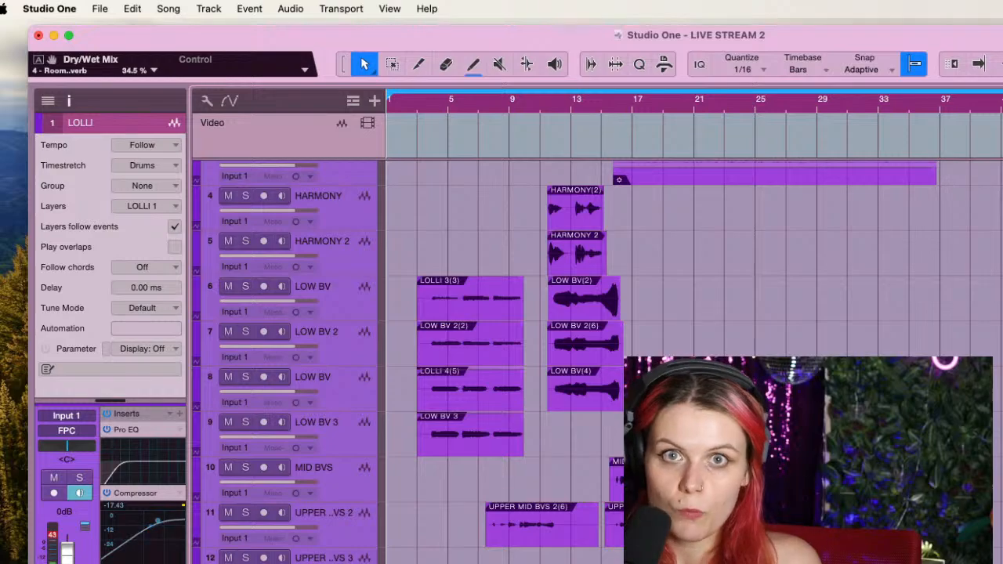
scroll(425, 491, up, 5)
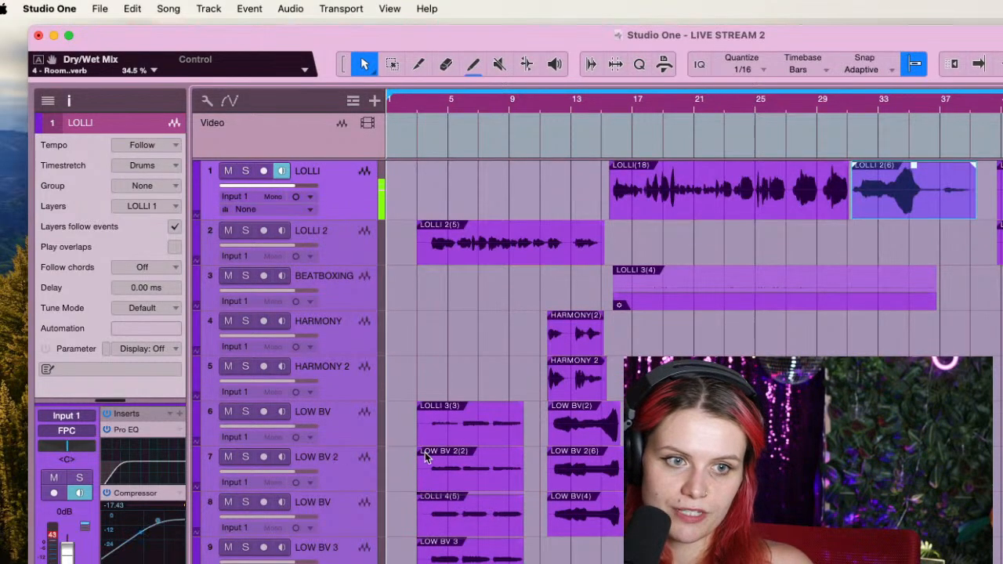
scroll(425, 342, down, 1)
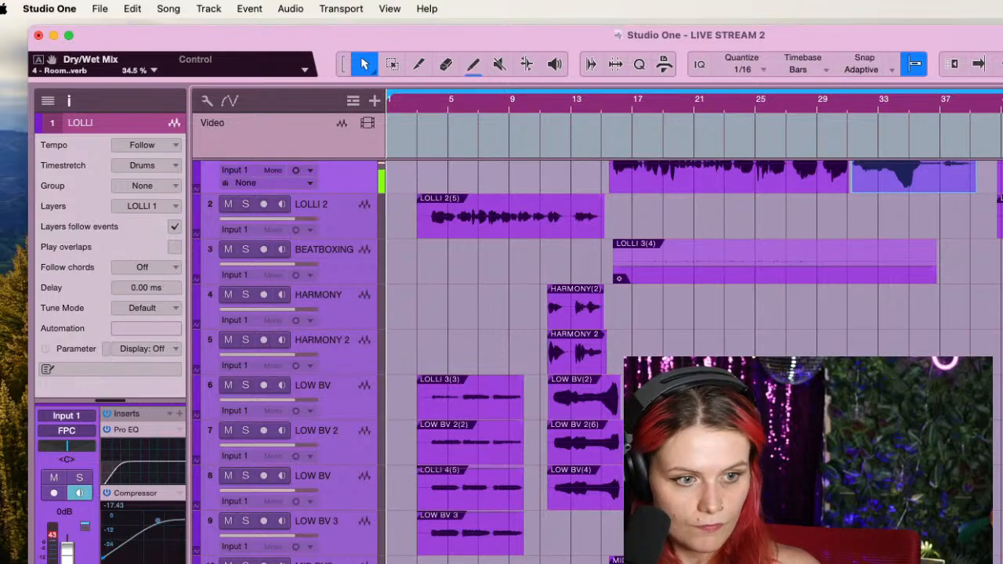
scroll(597, 361, up, 1)
scroll(597, 361, down, 3)
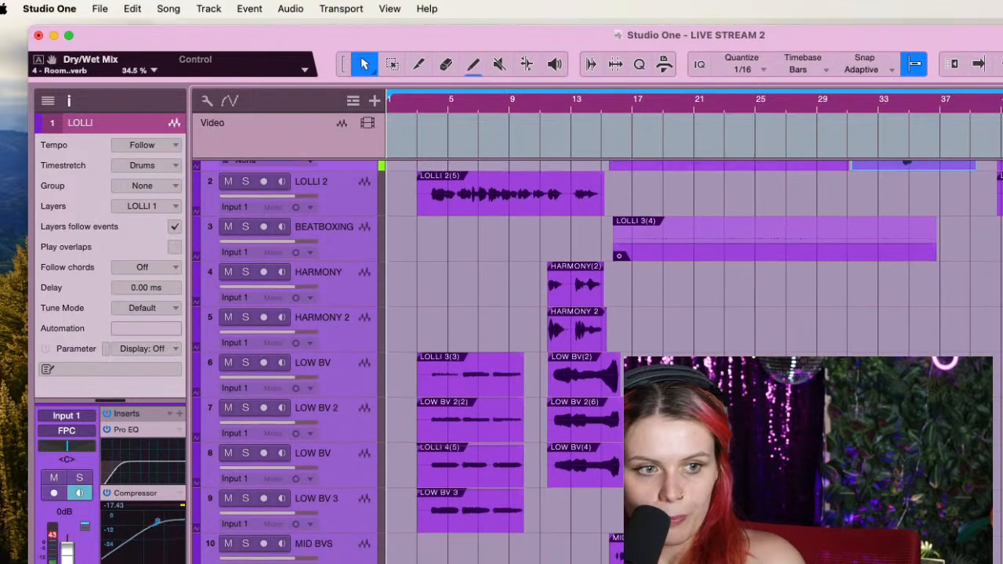
scroll(597, 362, down, 1)
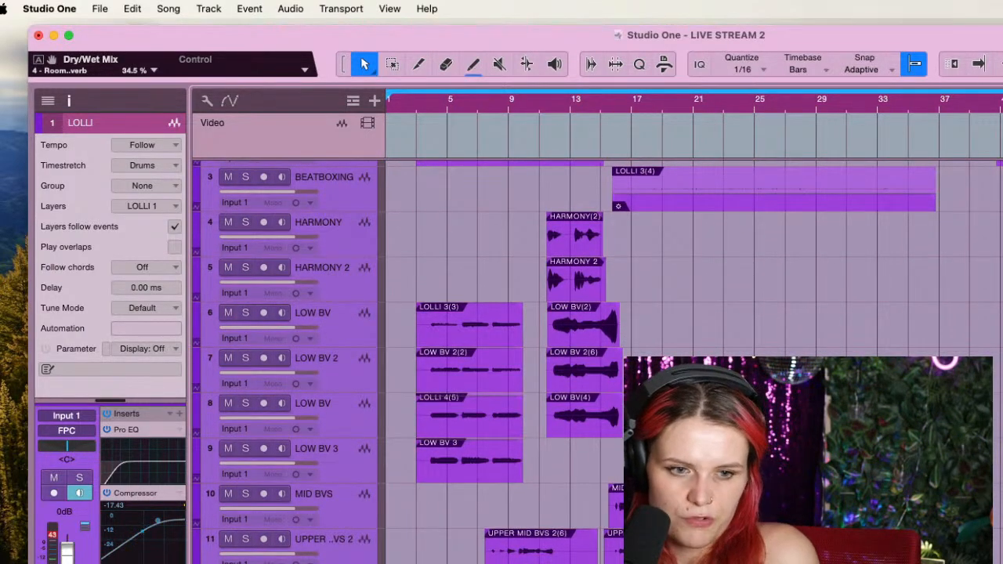
scroll(598, 361, down, 5)
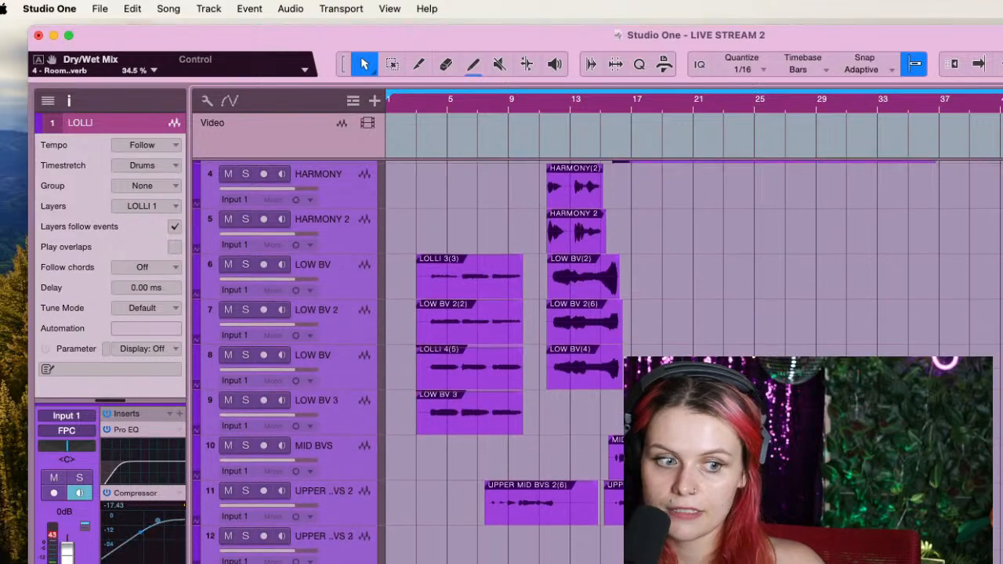
scroll(598, 361, up, 2)
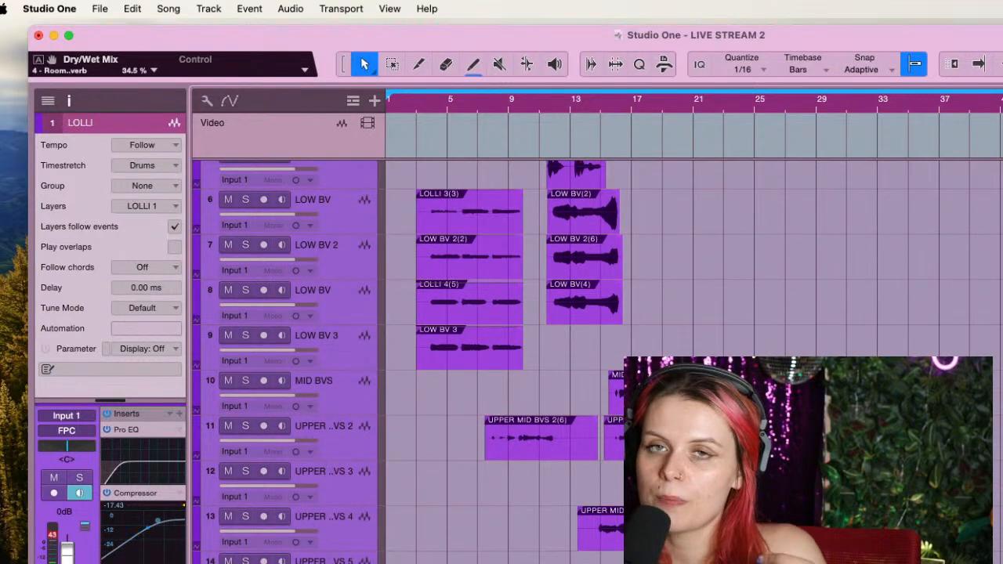
scroll(597, 361, up, 1)
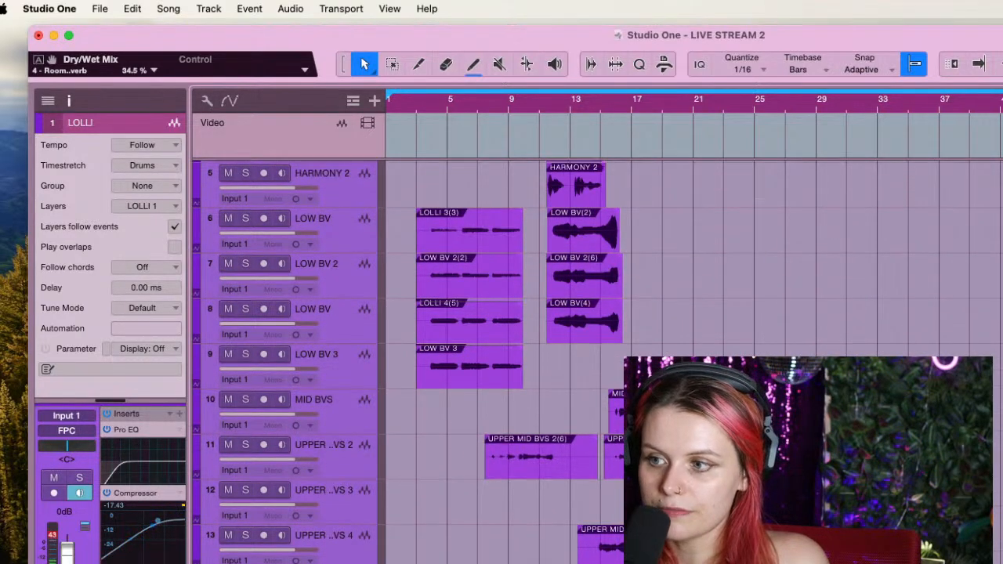
scroll(598, 362, down, 1)
scroll(345, 474, down, 1)
scroll(312, 476, down, 2)
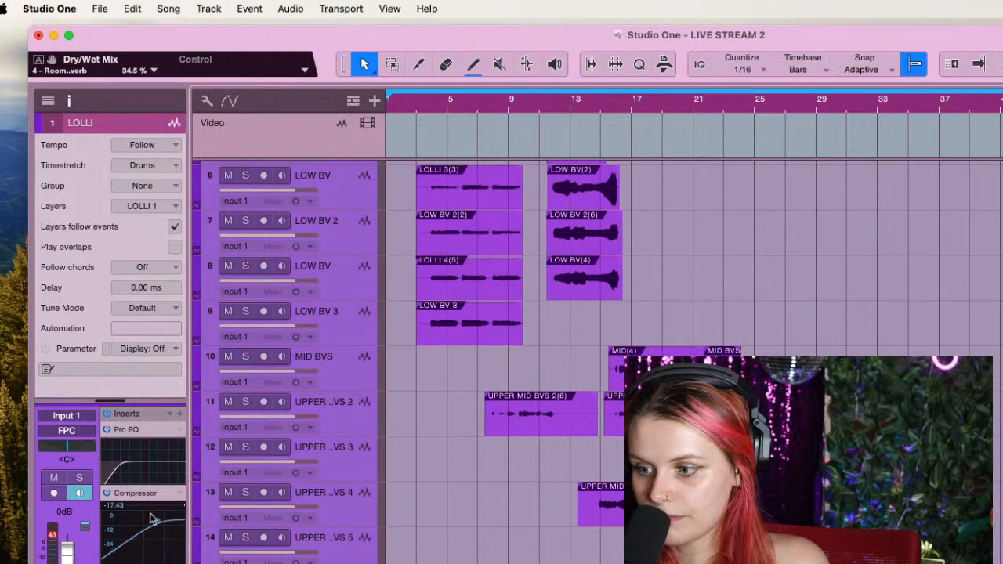